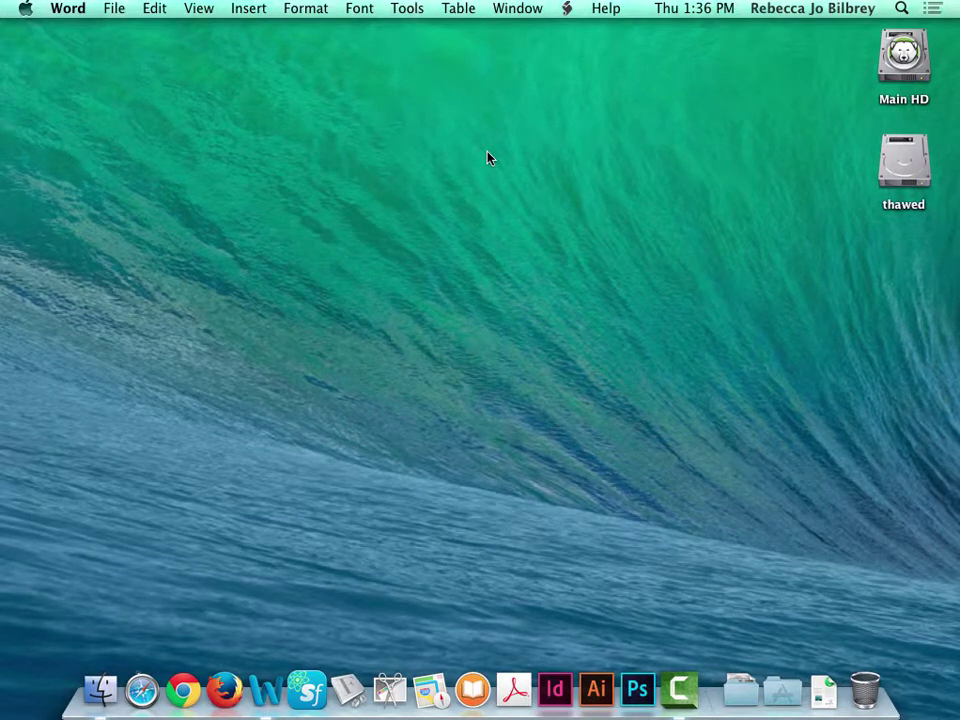
# - Bring Finder to the front in place of Word, with the empty desktop showing
pyautogui.click(496, 122)
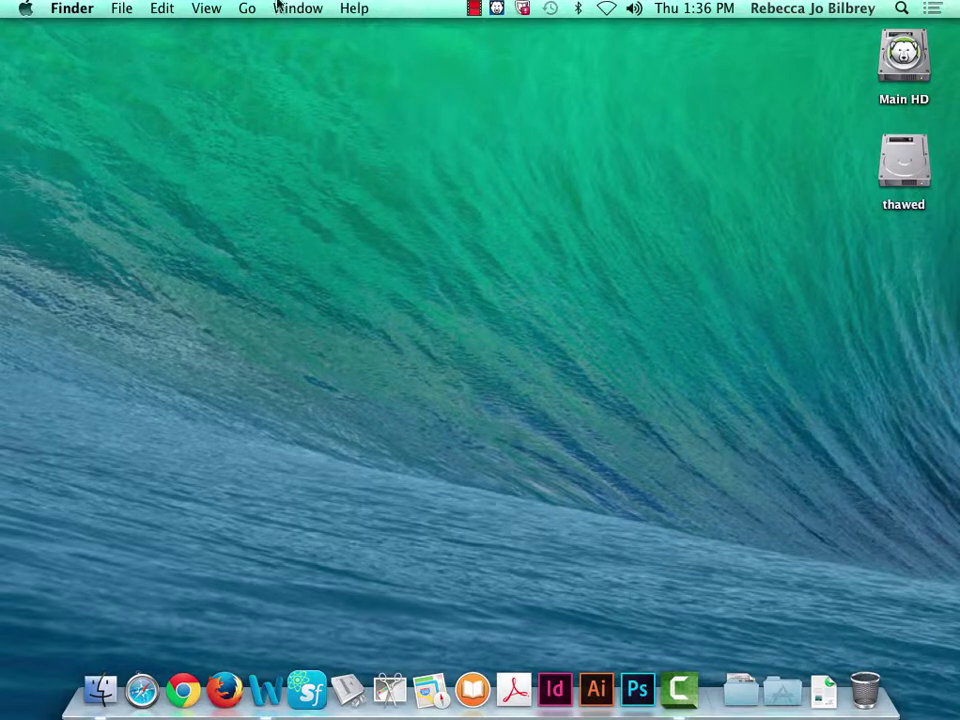
pyautogui.click(247, 8)
# - Connect to the server at smb://ins-tech from the Connect to Server window
pyautogui.click(352, 352)
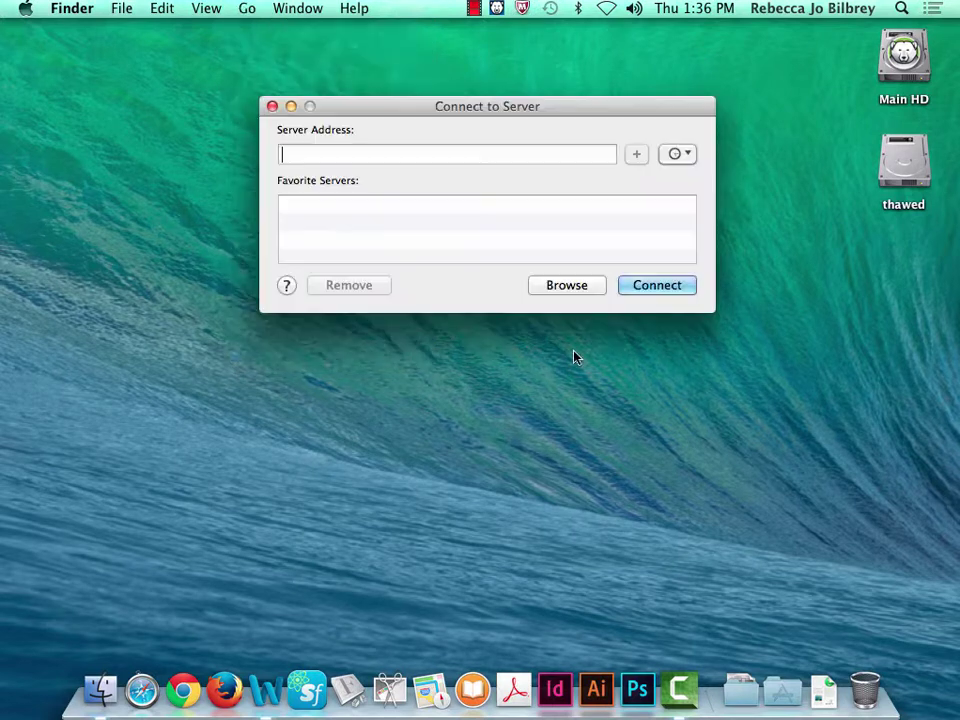
pyautogui.moveTo(408, 112); pyautogui.dragTo(401, 80)
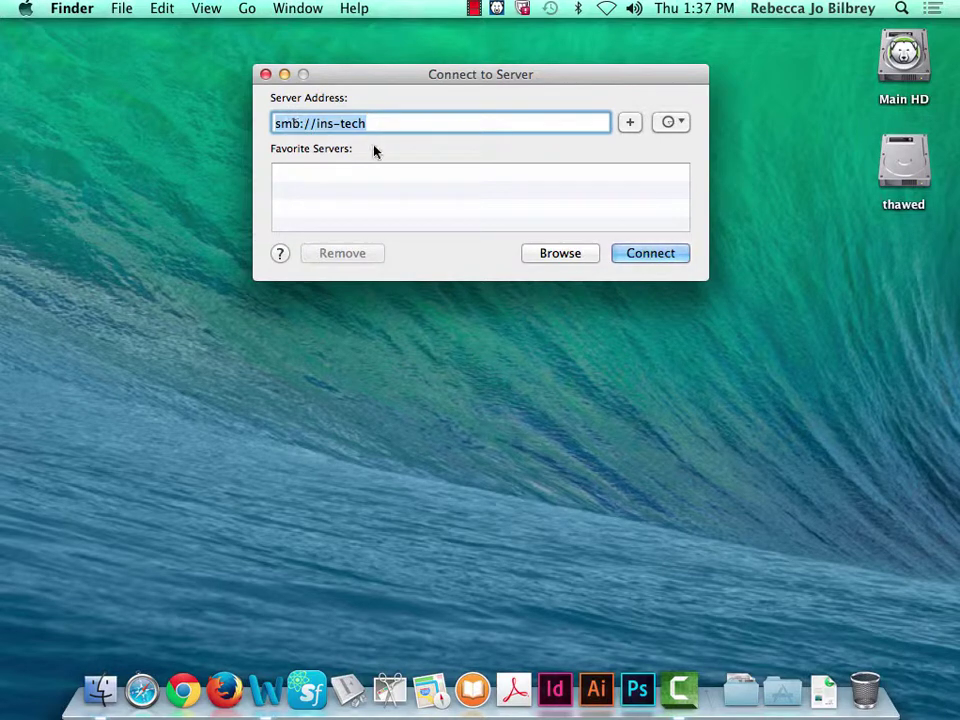
pyautogui.click(455, 121)
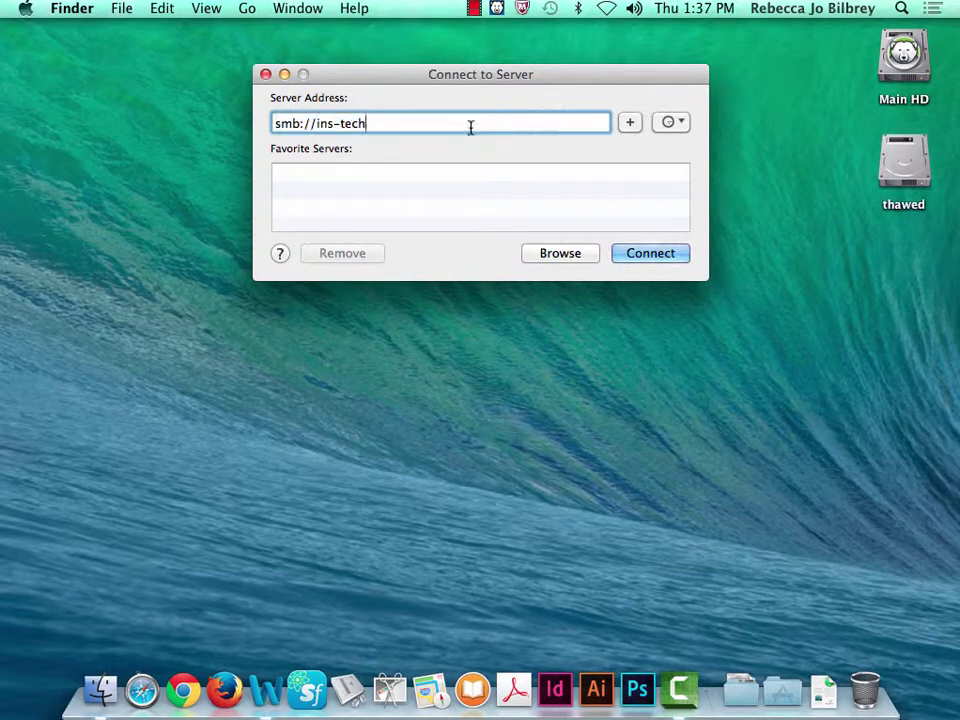
pyautogui.click(656, 255)
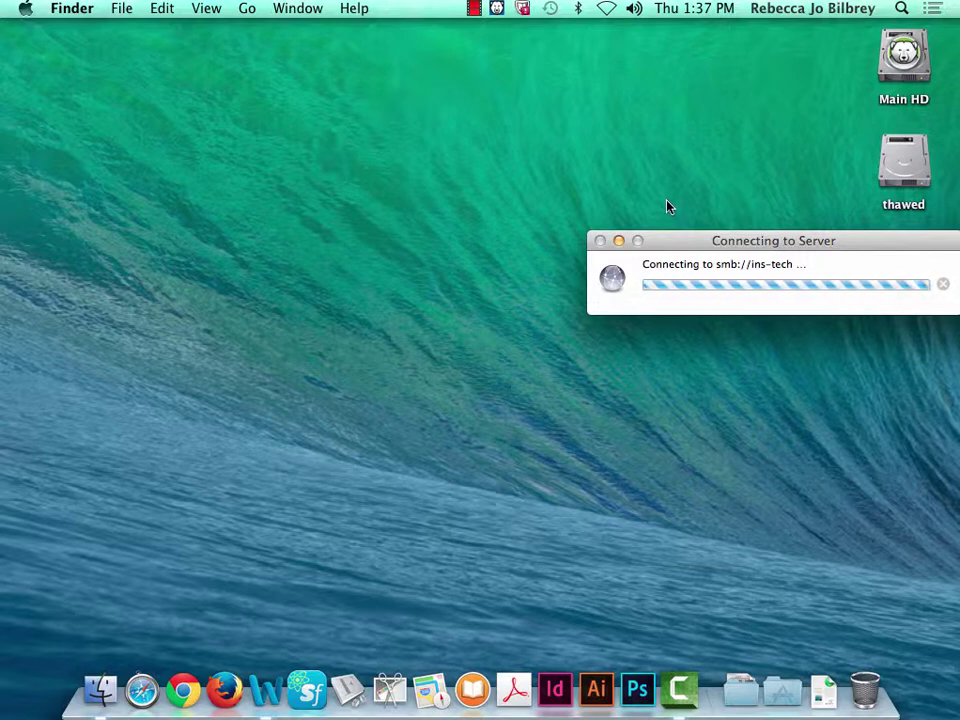
# - Mount the Viscomm volume and list its shared folders, such as Bilbrey and Photo 204
pyautogui.moveTo(647, 224); pyautogui.dragTo(649, 274)
pyautogui.click(416, 301)
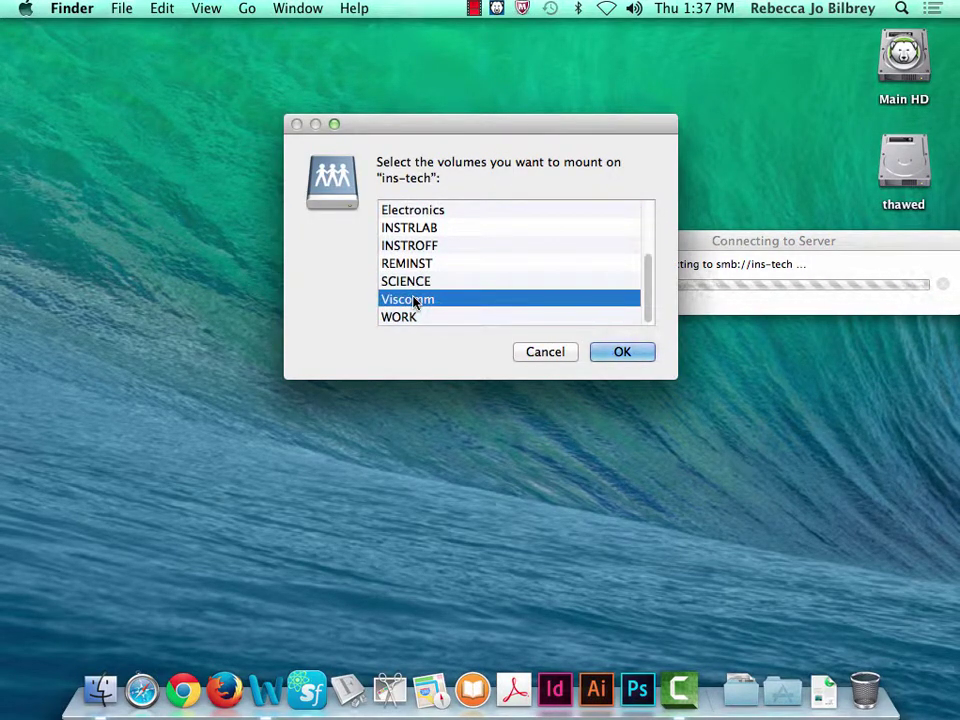
pyautogui.click(624, 352)
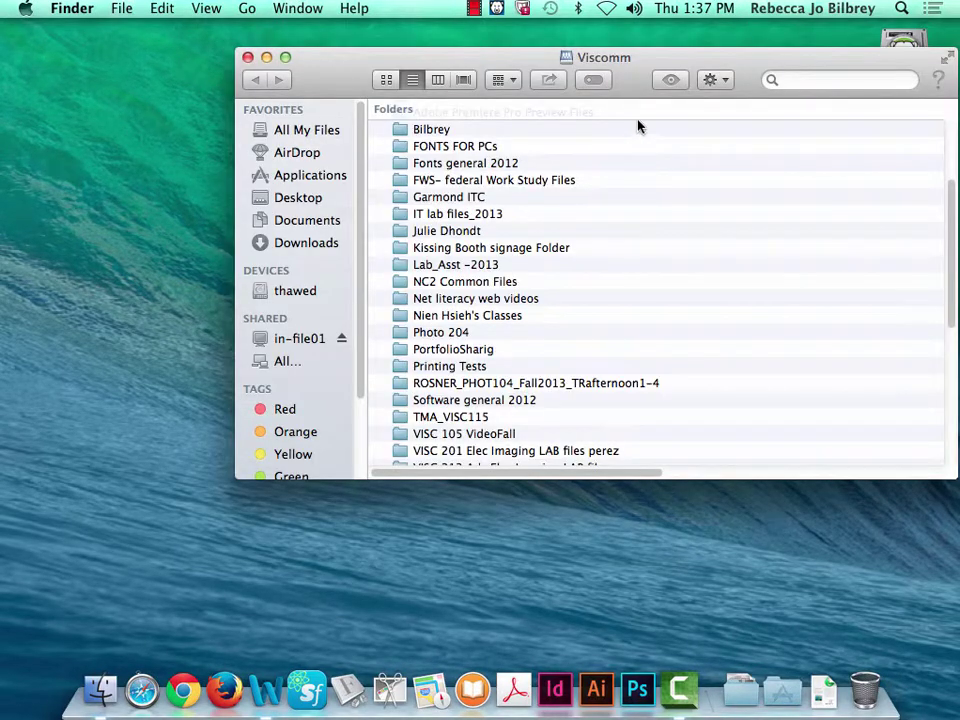
pyautogui.moveTo(680, 57); pyautogui.dragTo(526, 48)
pyautogui.scroll(5, 574, 154)
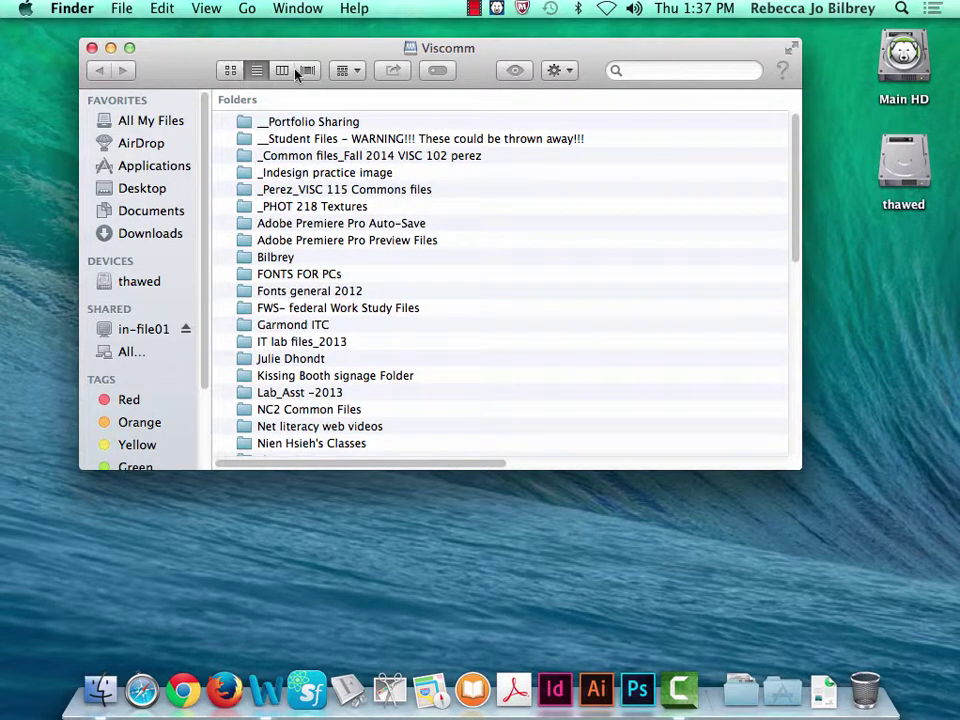
pyautogui.click(282, 70)
pyautogui.click(230, 70)
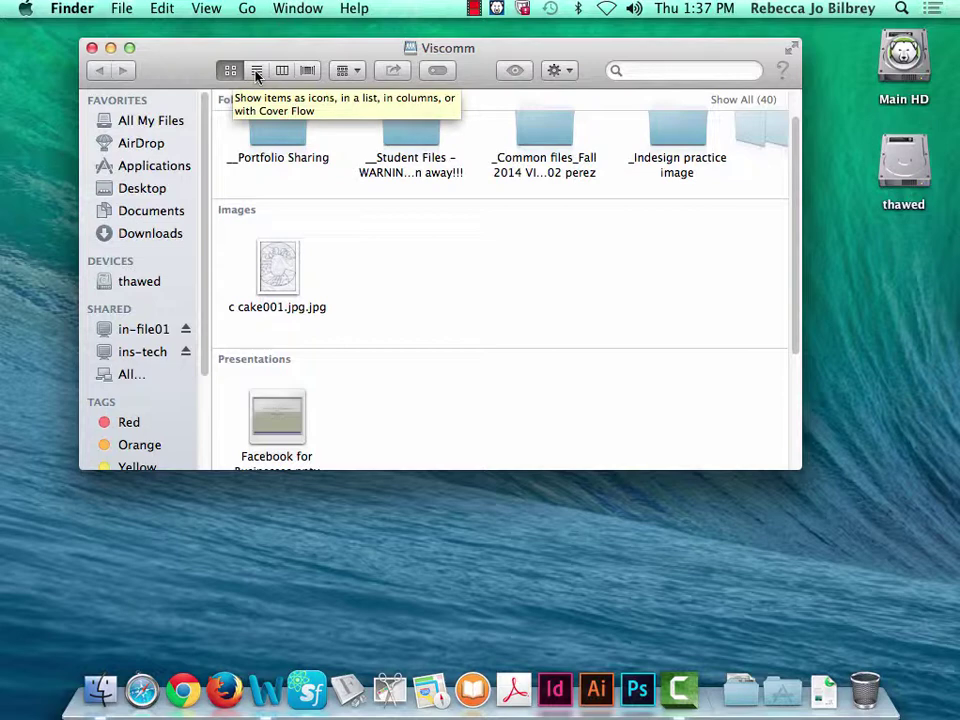
pyautogui.click(256, 70)
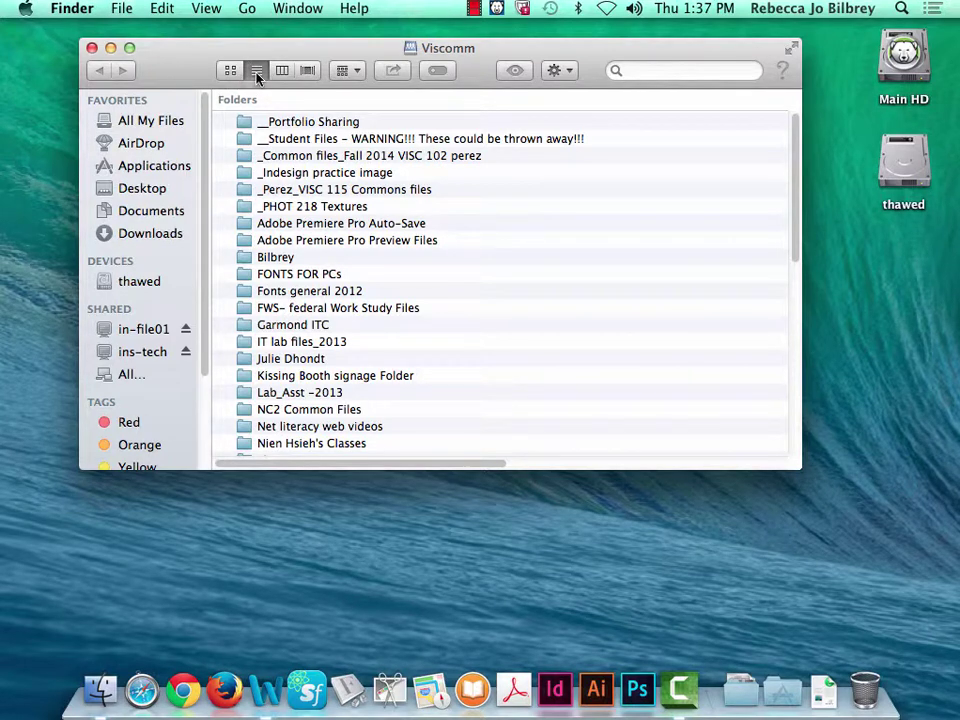
pyautogui.click(245, 258)
# - Open the personal folder, expand _TYPOGRAPHY, and copy Project 1 onto the desktop
pyautogui.doubleClick(245, 258)
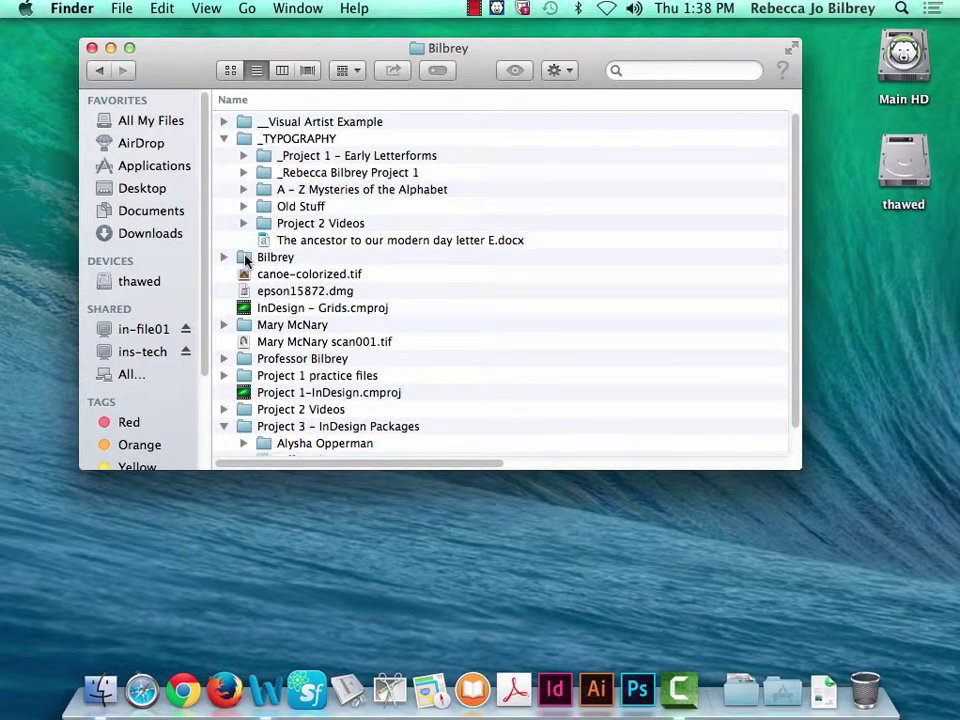
pyautogui.click(224, 139)
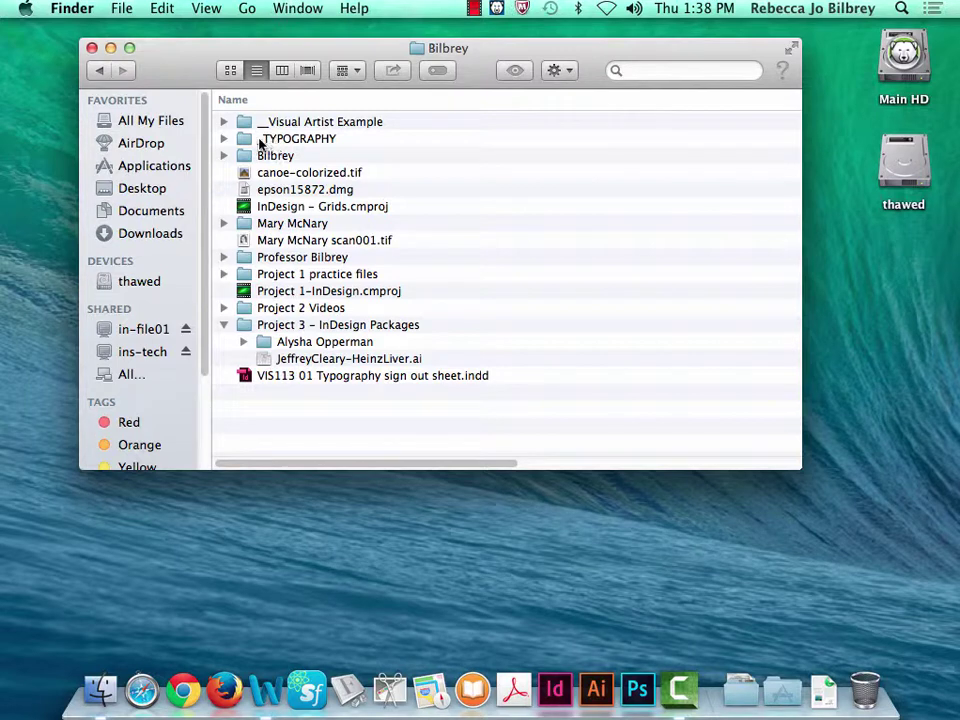
pyautogui.click(224, 139)
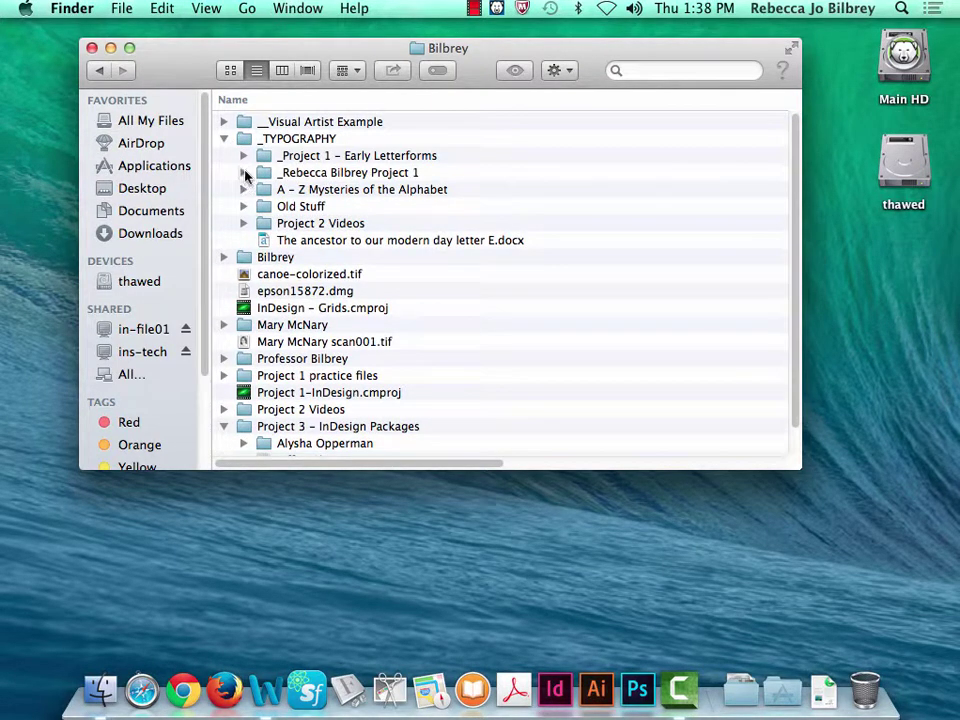
pyautogui.click(244, 173)
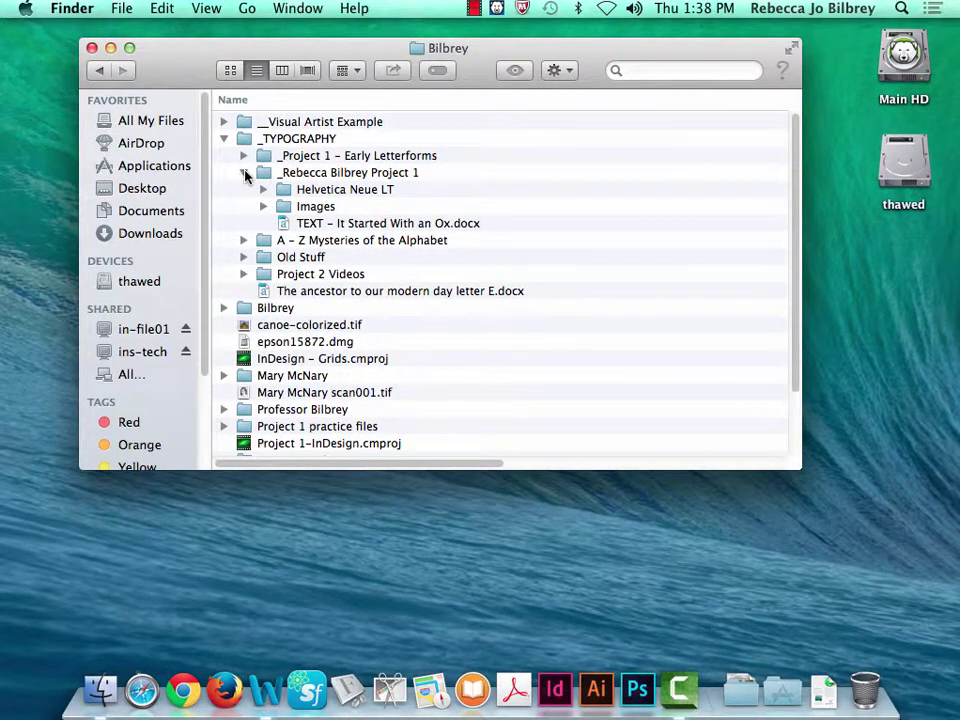
pyautogui.click(244, 173)
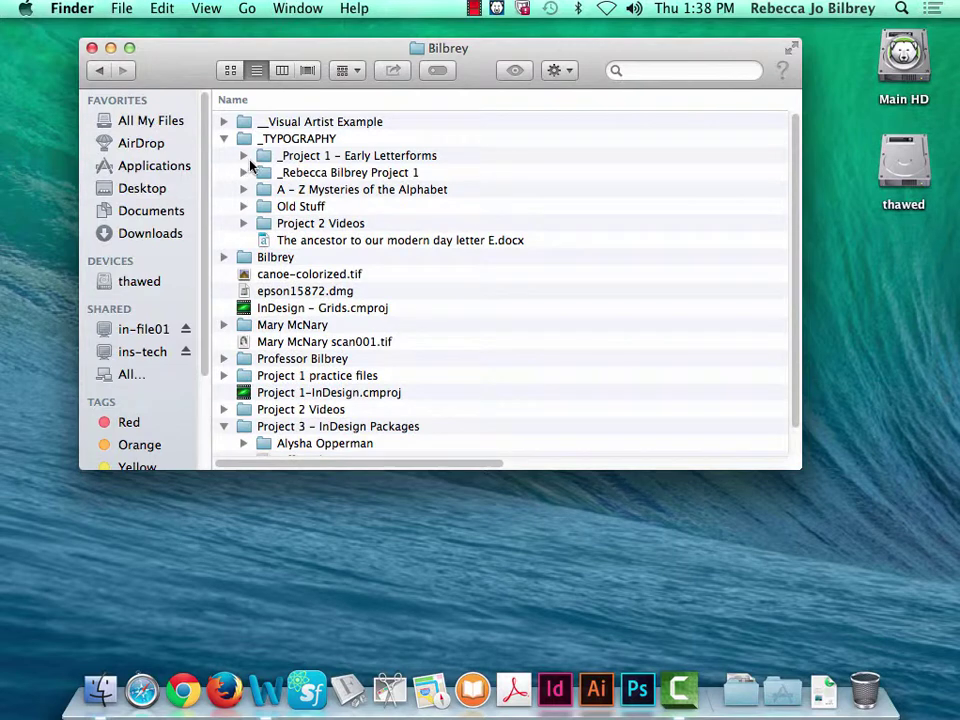
pyautogui.click(392, 175)
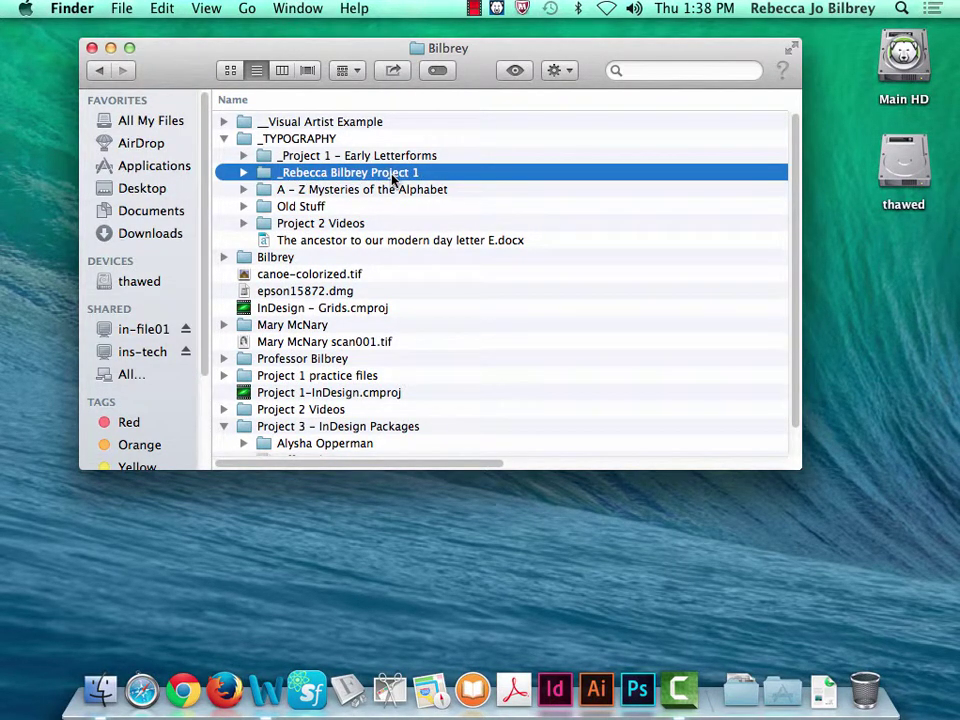
pyautogui.moveTo(222, 173); pyautogui.dragTo(787, 285)
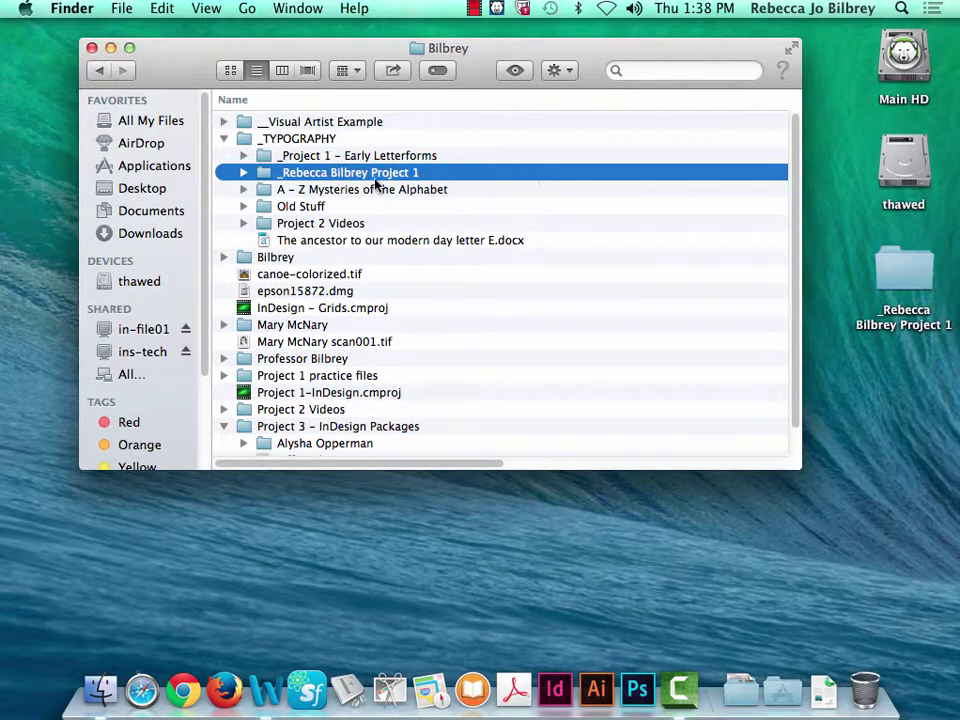
# - Close Viscomm and browse the desktop Project 1 copy: Helvetica Neue LT, Images, TEXT docx
pyautogui.click(92, 49)
pyautogui.doubleClick(905, 268)
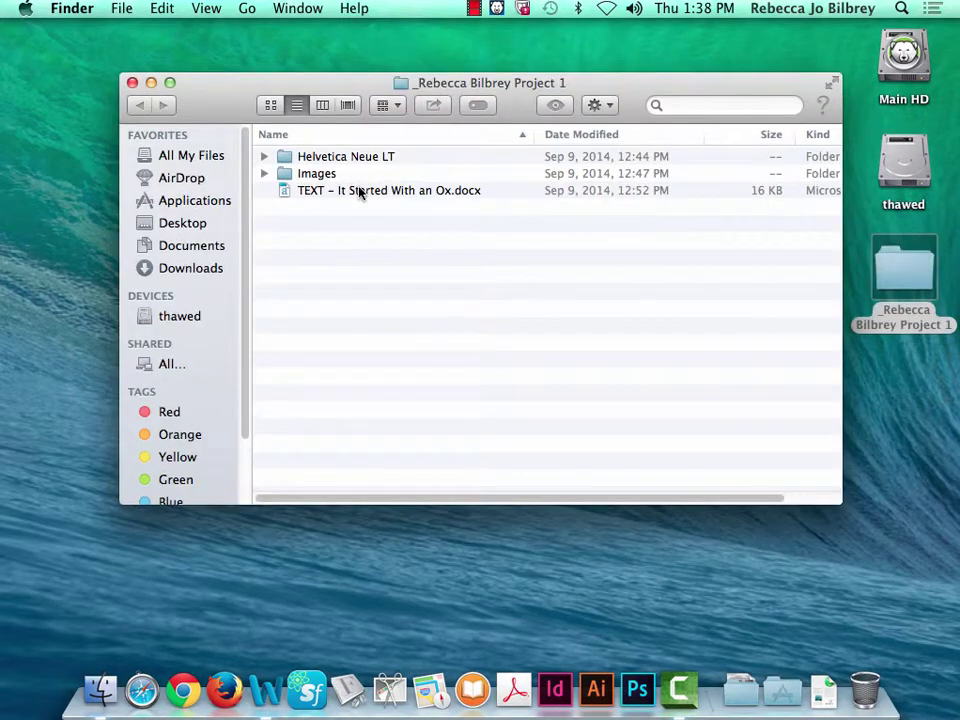
pyautogui.click(264, 156)
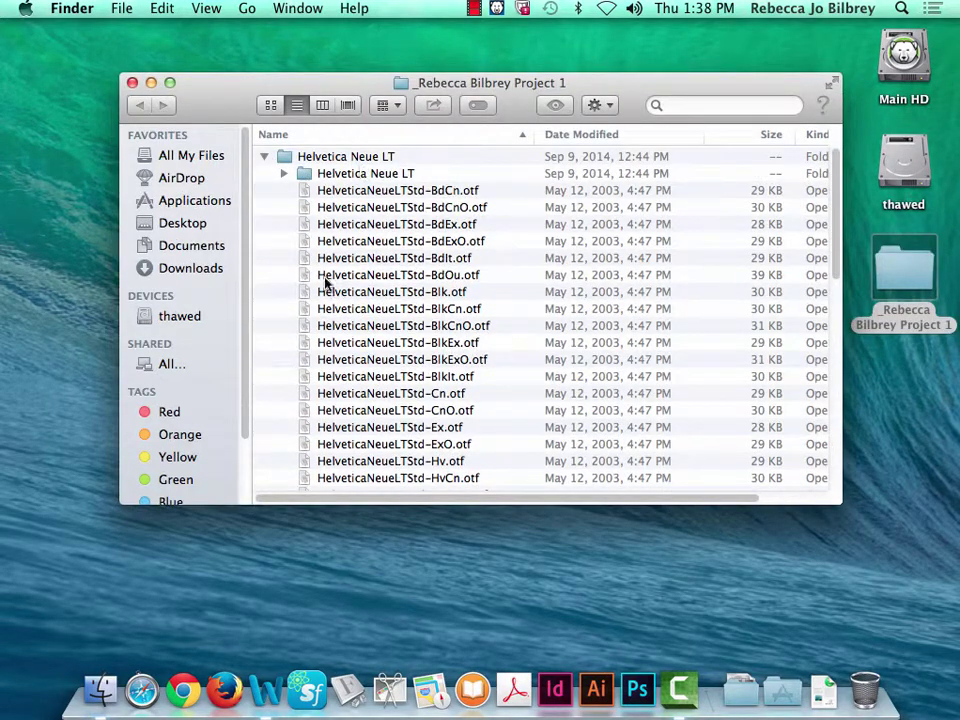
pyautogui.click(264, 156)
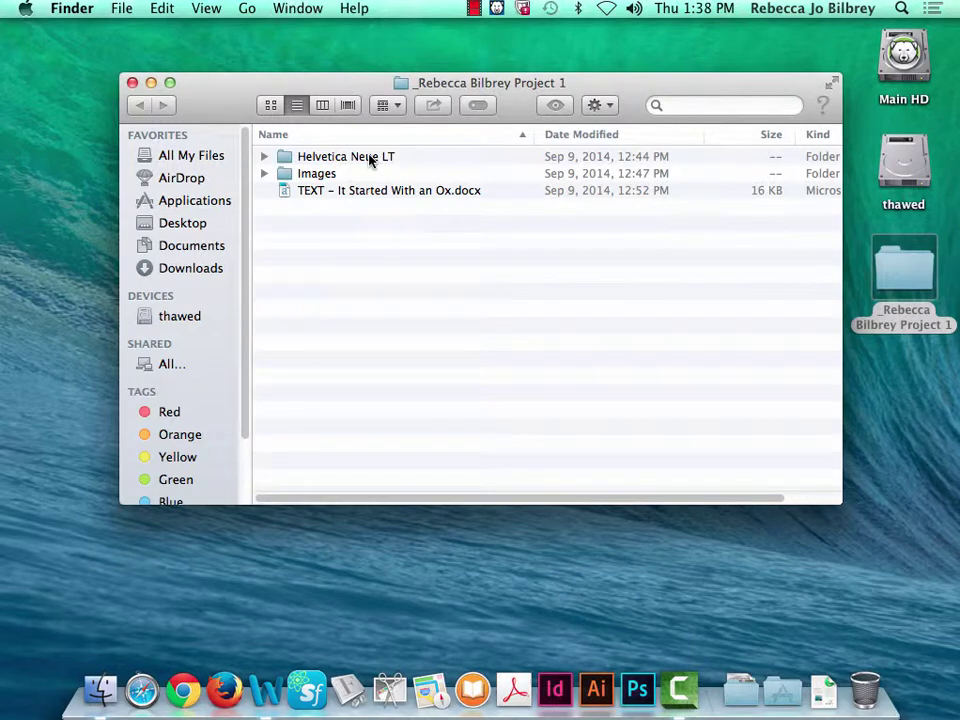
pyautogui.click(264, 173)
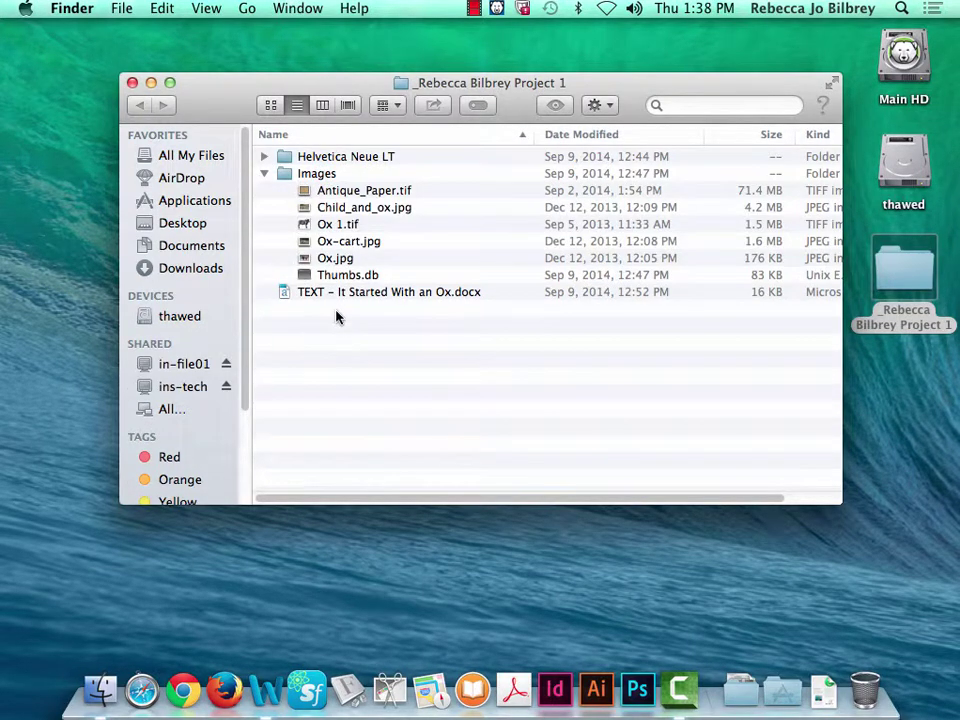
pyautogui.click(264, 173)
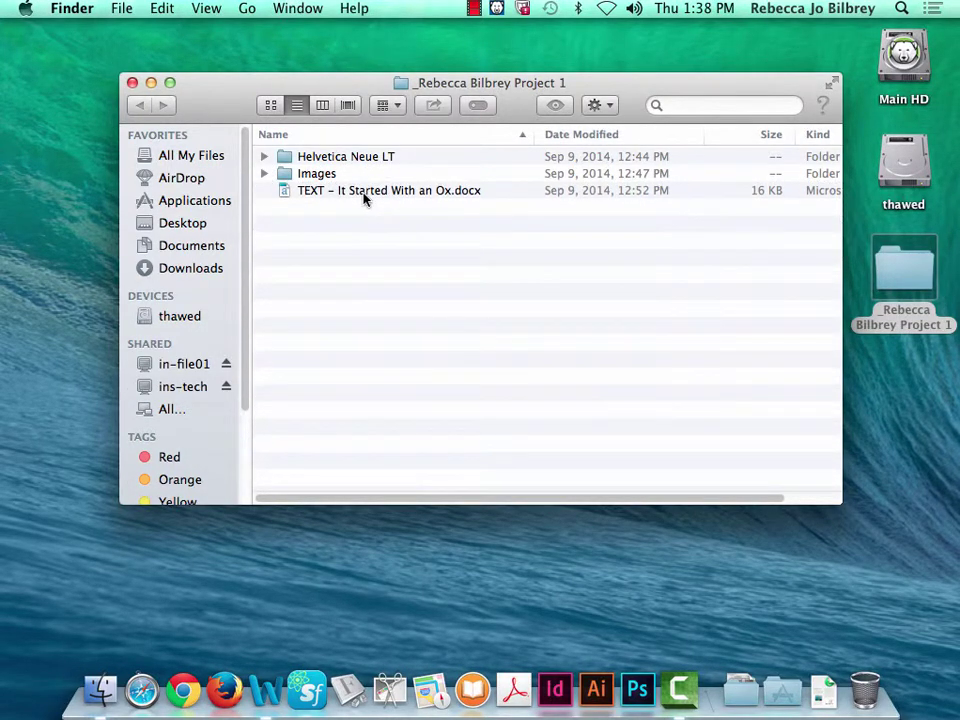
pyautogui.click(365, 192)
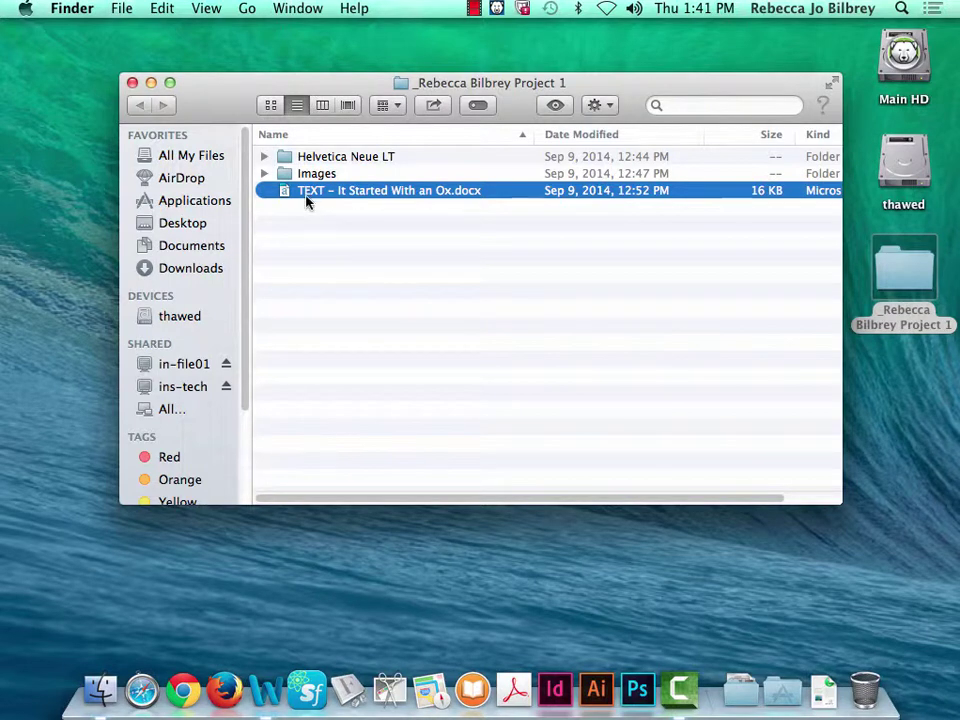
# - Launch Google Chrome from the Dock and complete its first-run welcome
pyautogui.click(183, 690)
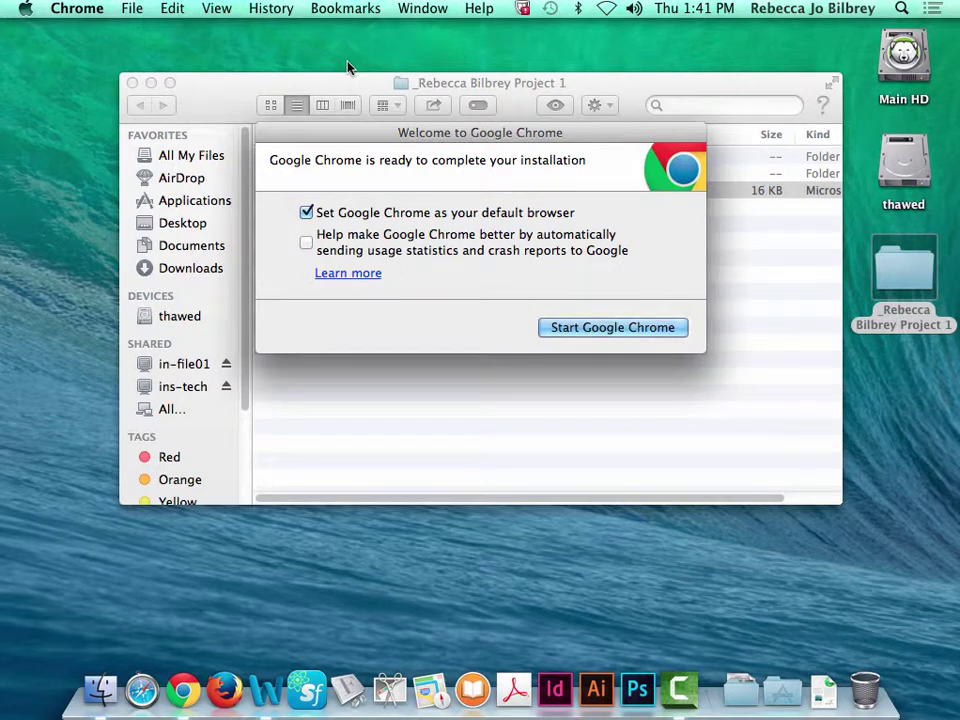
pyautogui.click(600, 330)
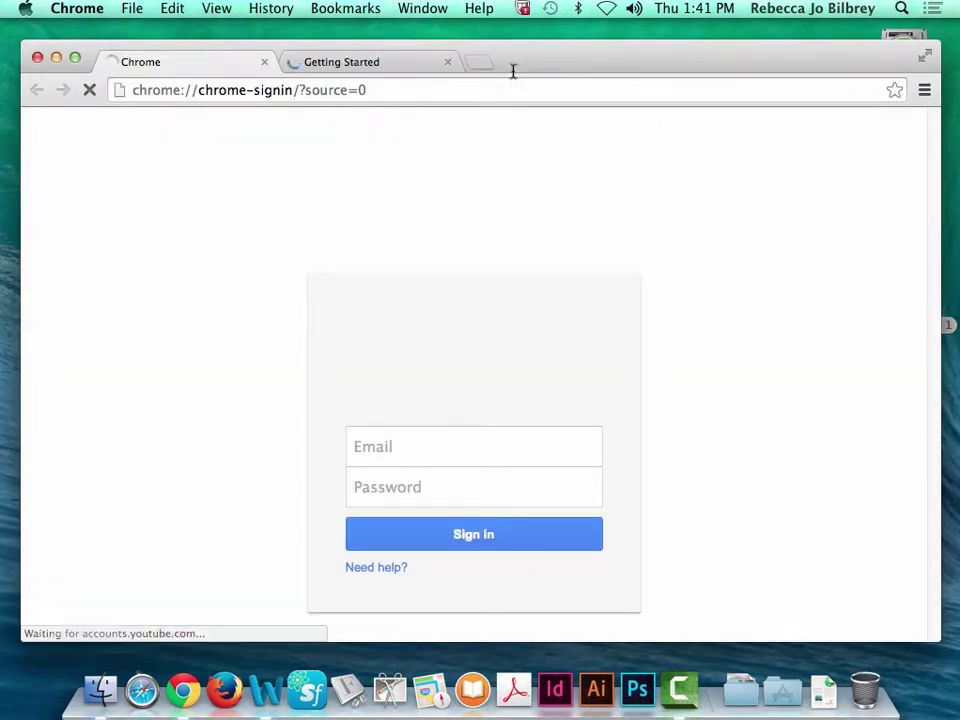
# - Go to online.ivytech.edu in the Chrome address bar
pyautogui.click(317, 92)
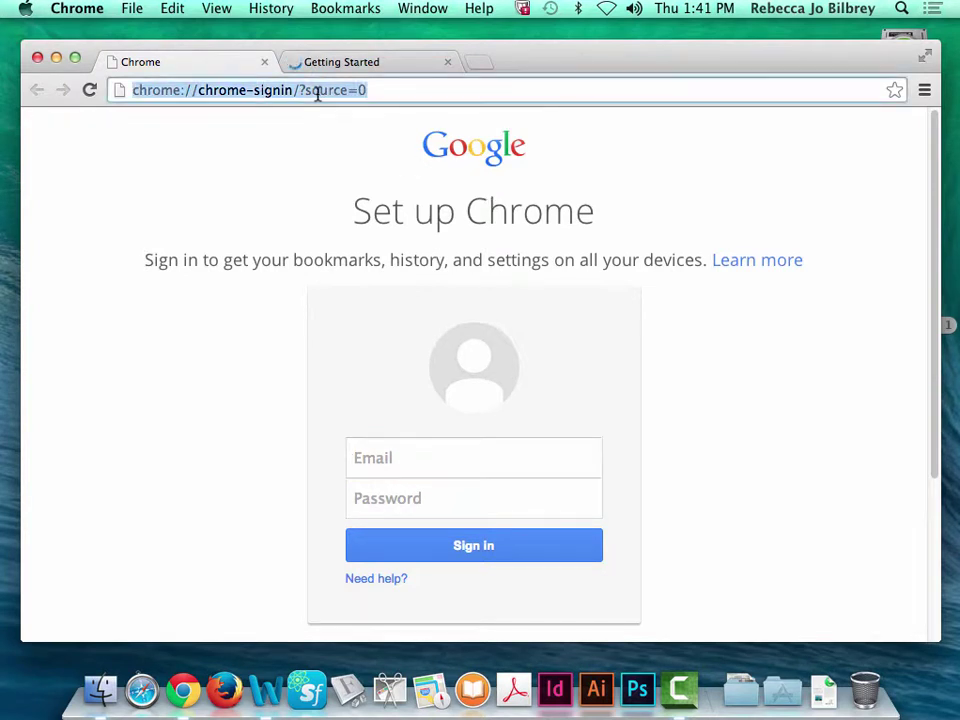
pyautogui.write('online')
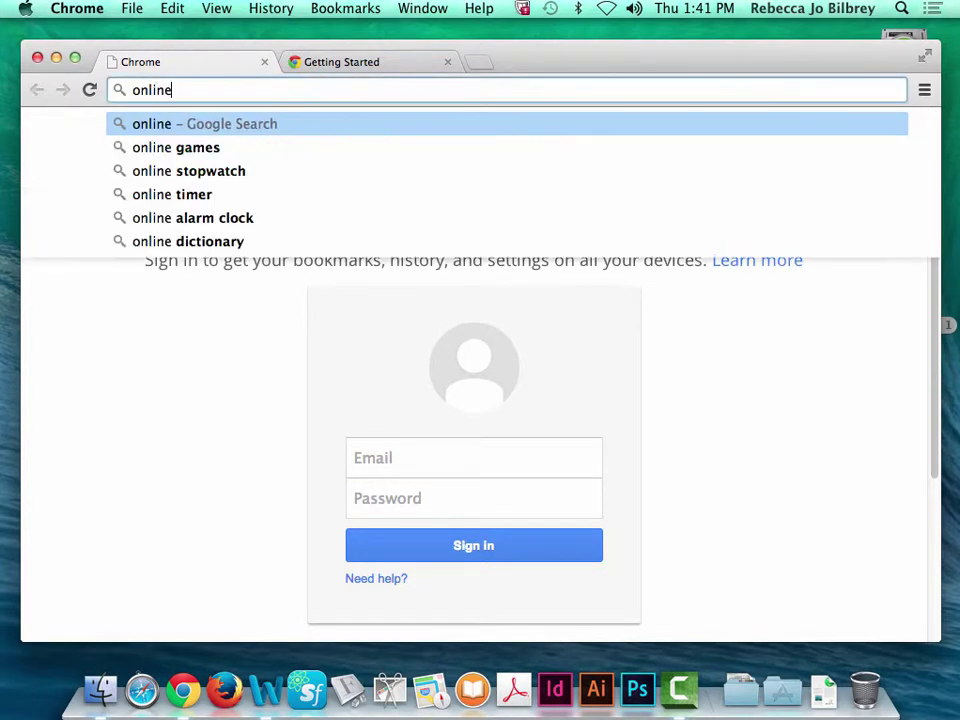
pyautogui.write('.i')
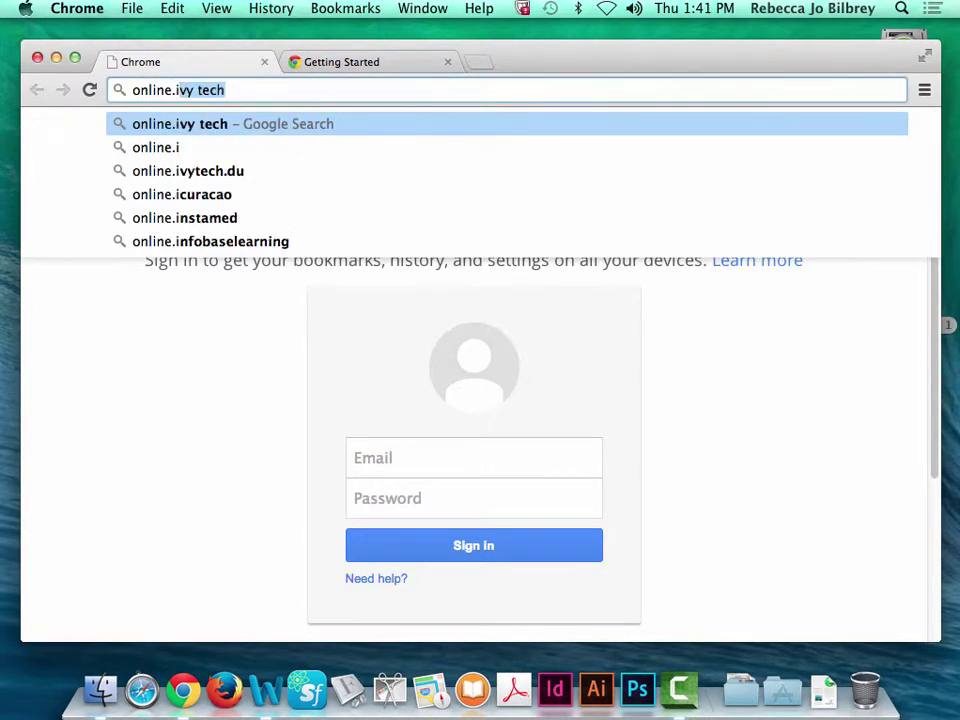
pyautogui.write('vtec')
pyautogui.press('BackSpace')
pyautogui.press('BackSpace')
pyautogui.press('BackSpace')
pyautogui.write('ytech.')
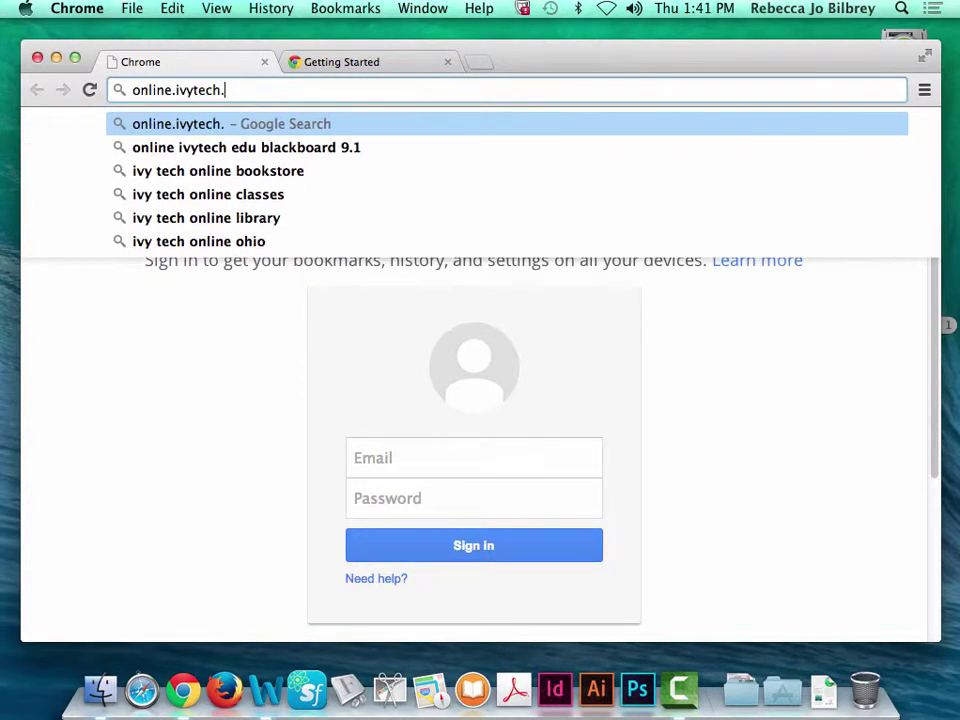
pyautogui.write('edu')
pyautogui.press('Return')
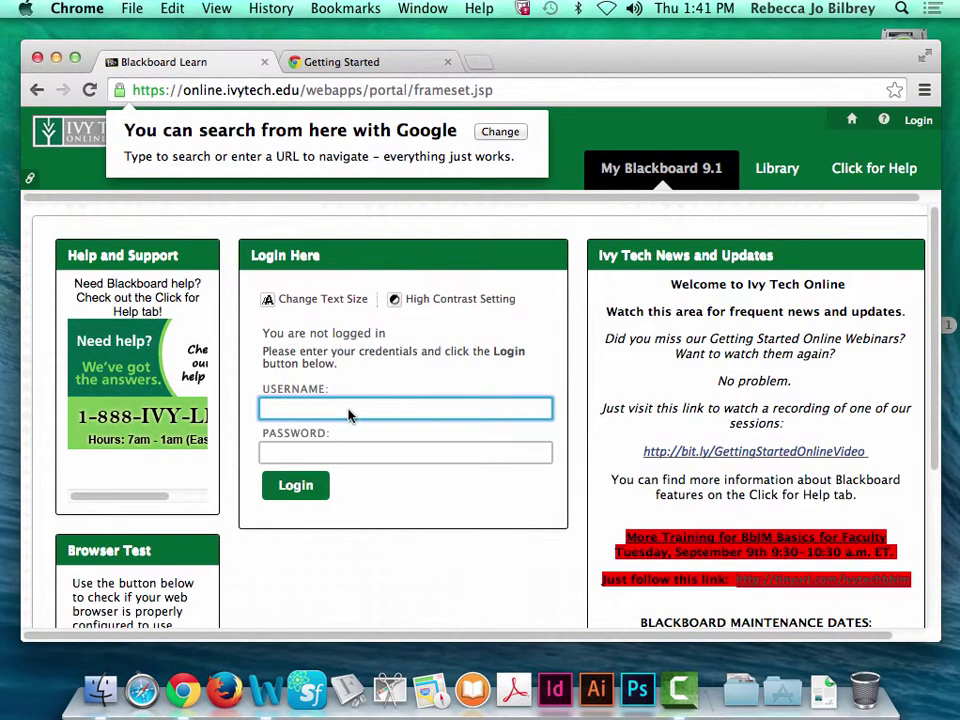
# - Log in to Blackboard with the account username and password
pyautogui.click(326, 409)
pyautogui.press('Tab')
pyautogui.write('••••••••••')
pyautogui.click(292, 483)
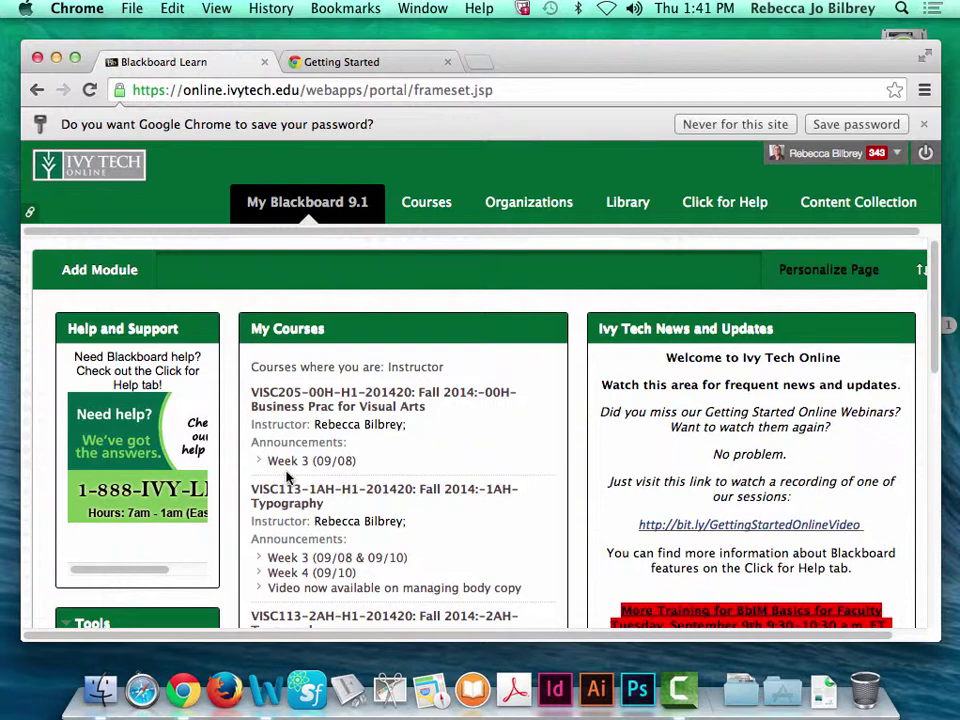
# - Open the VISC113-2AH Typography course from My Courses to its Announcements page
pyautogui.scroll(-3, 545, 360)
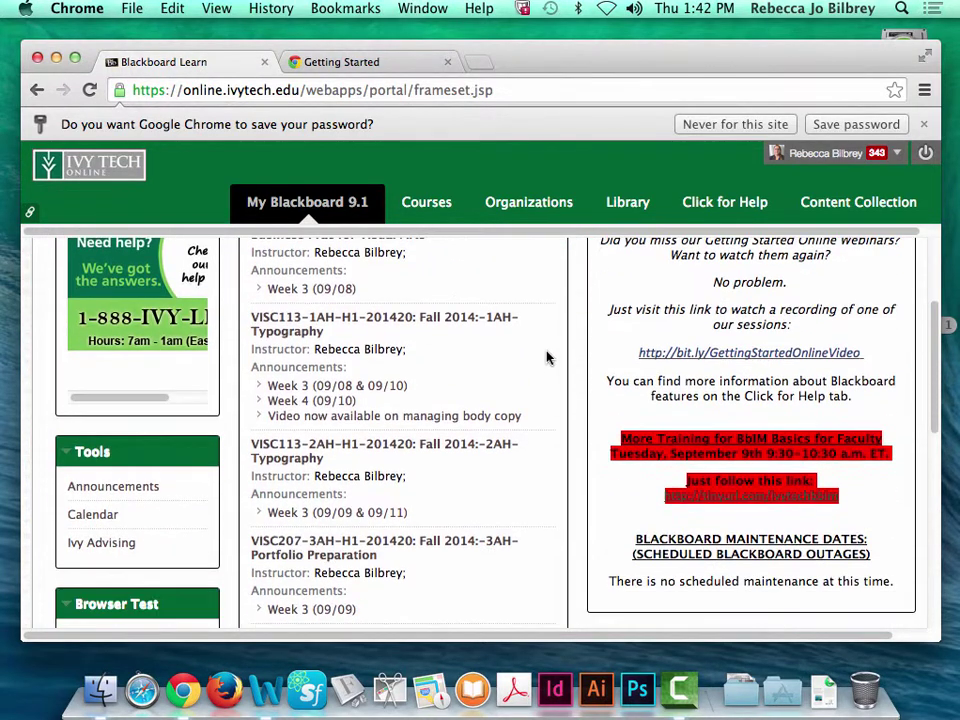
pyautogui.scroll(2, 551, 360)
pyautogui.scroll(-2, 551, 360)
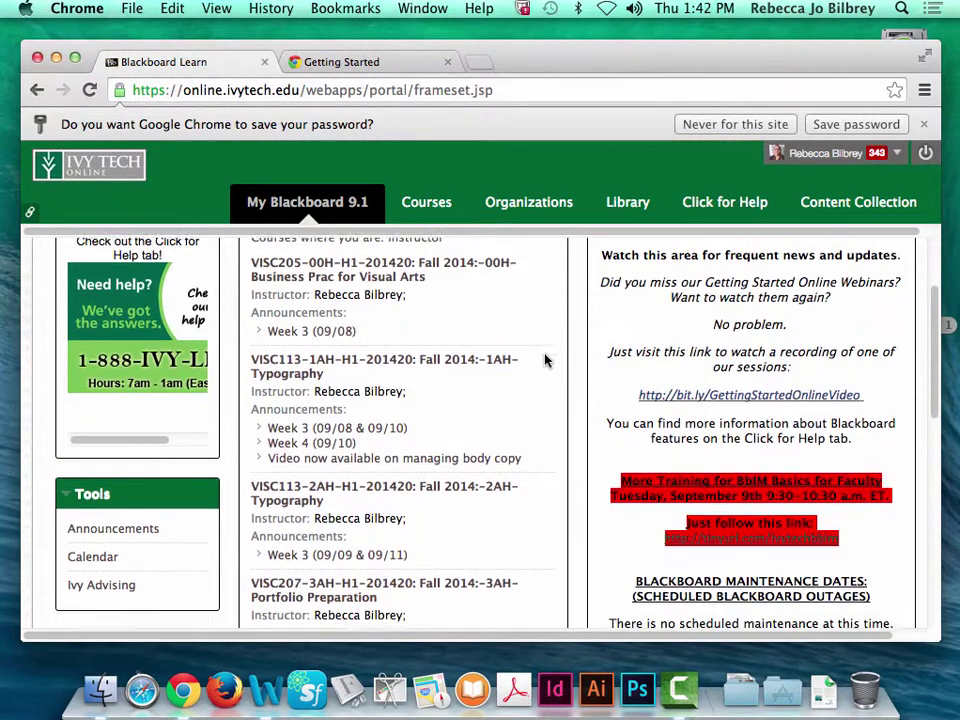
pyautogui.click(316, 474)
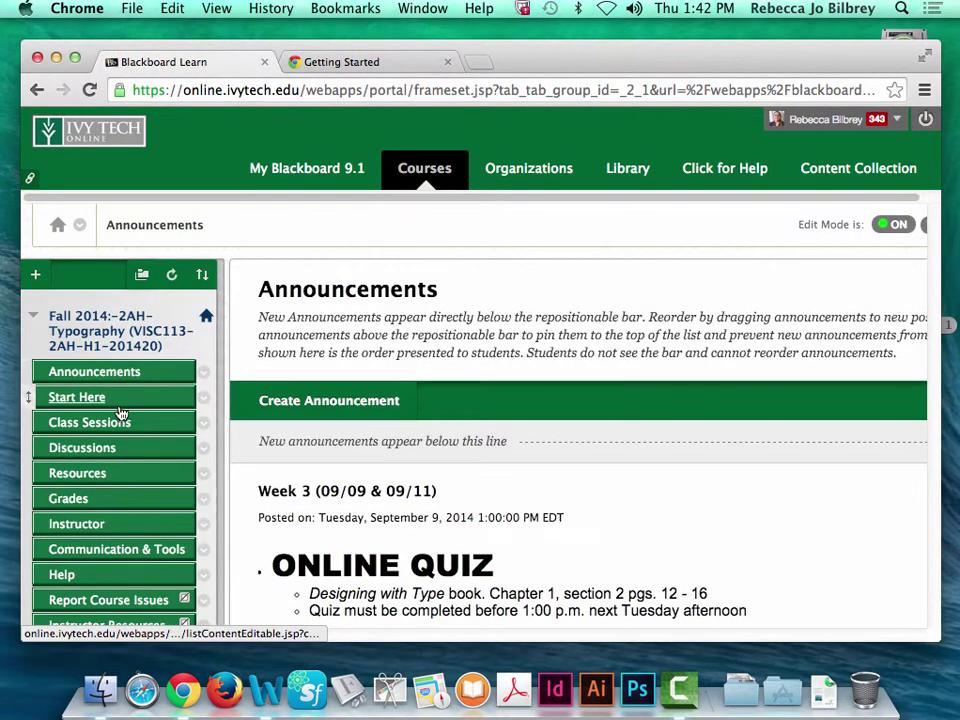
pyautogui.scroll(-5, 122, 410)
pyautogui.scroll(3, 107, 347)
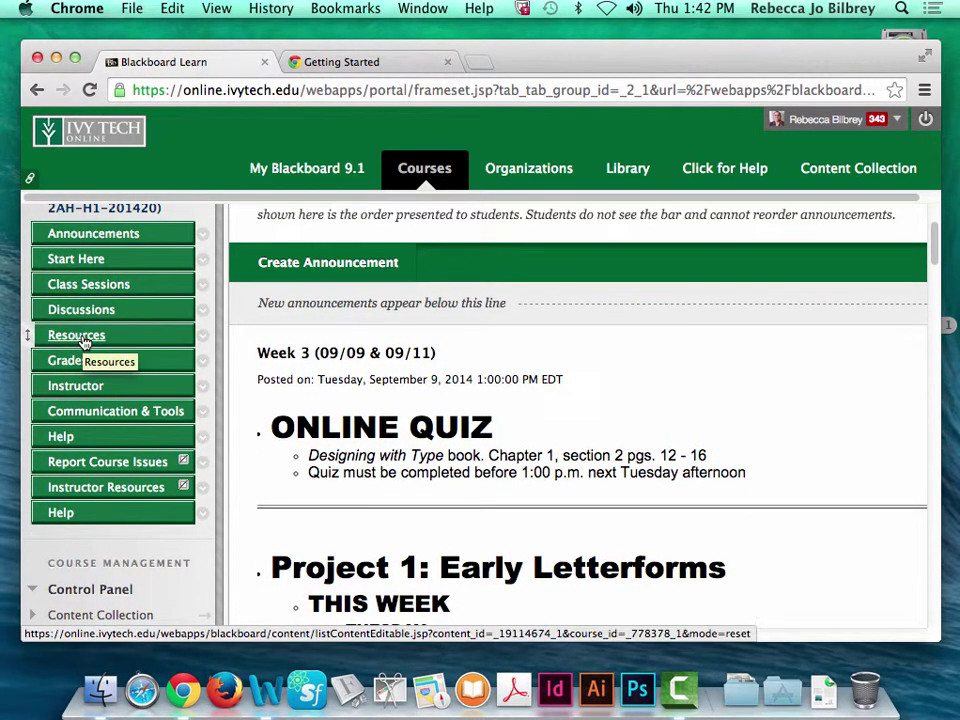
# - Go to the course Resources page and scroll to the Fonts – For Educational Use ONLY instructions
pyautogui.click(85, 342)
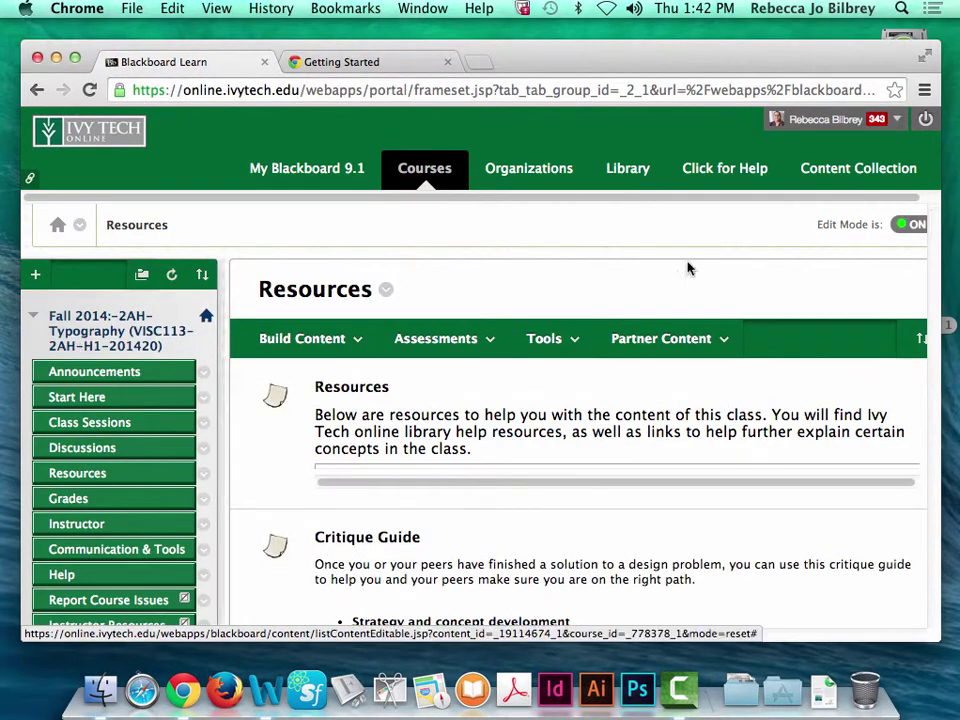
pyautogui.moveTo(934, 219); pyautogui.dragTo(924, 563)
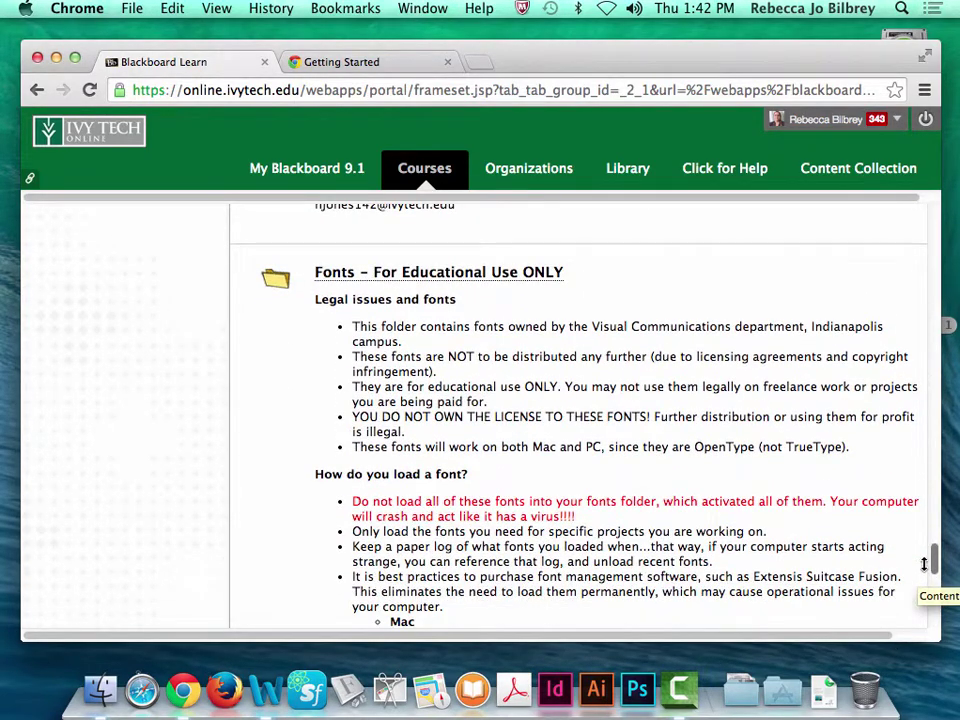
pyautogui.scroll(-2, 497, 321)
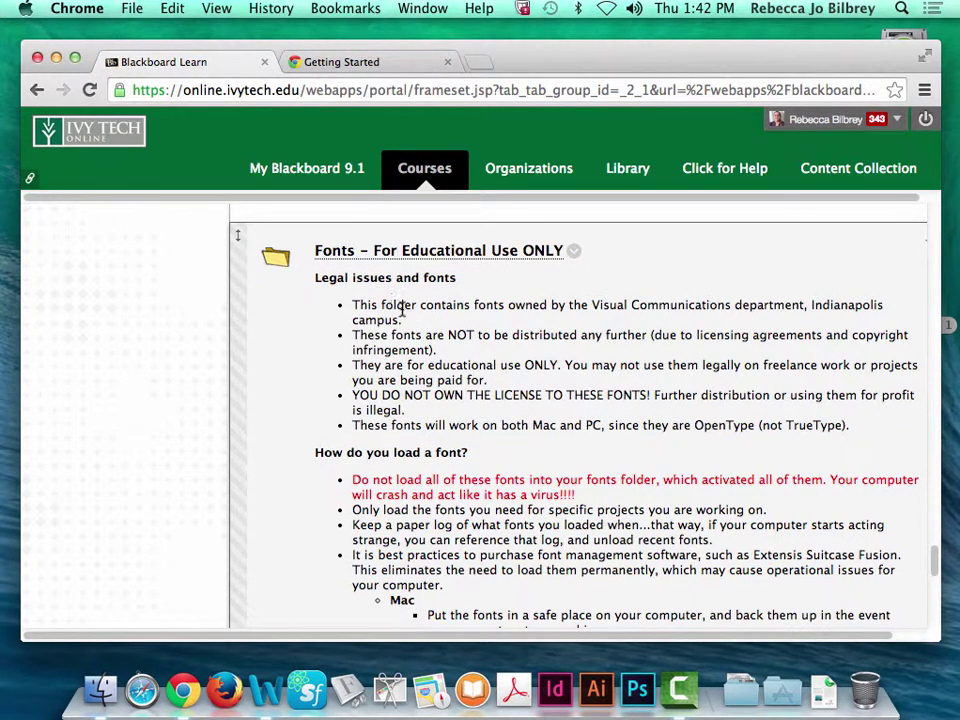
pyautogui.scroll(-1, 481, 354)
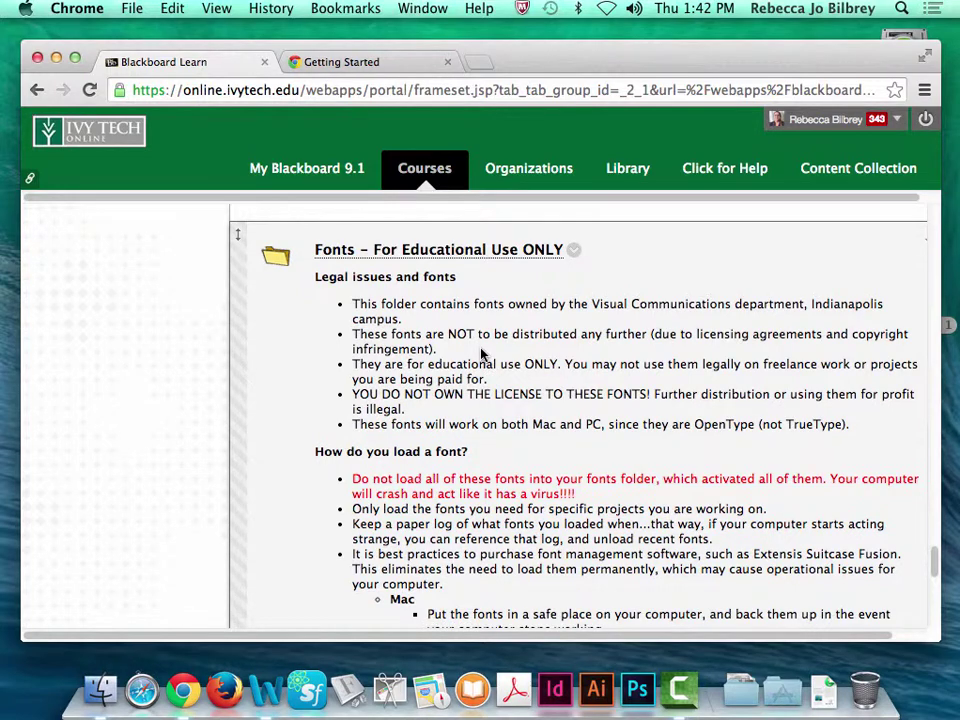
pyautogui.scroll(-2, 481, 354)
pyautogui.scroll(-5, 476, 330)
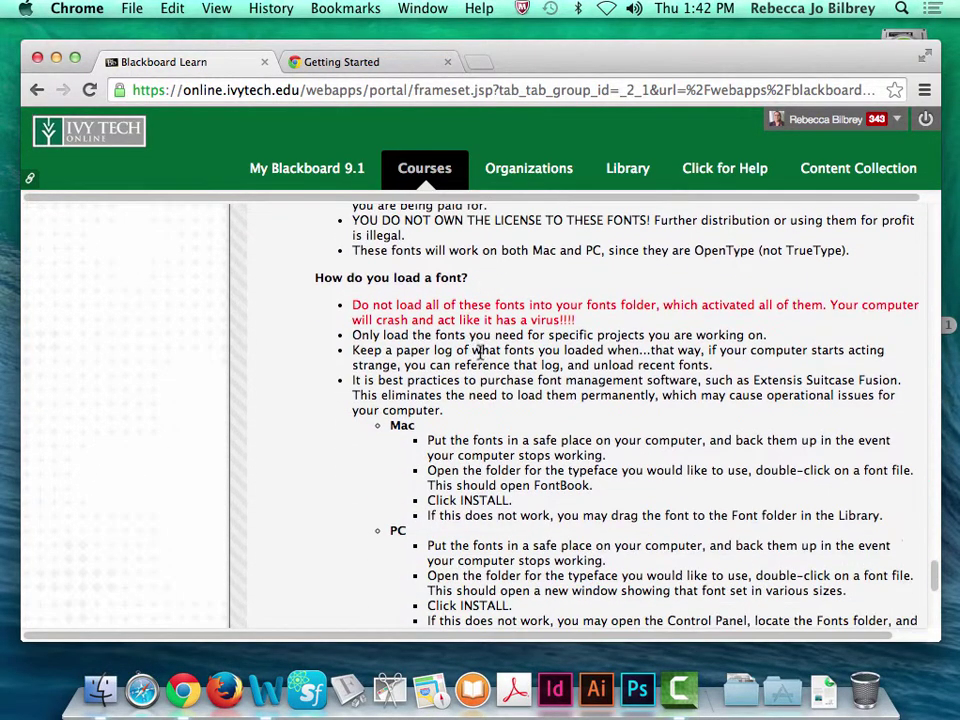
pyautogui.scroll(-2, 560, 380)
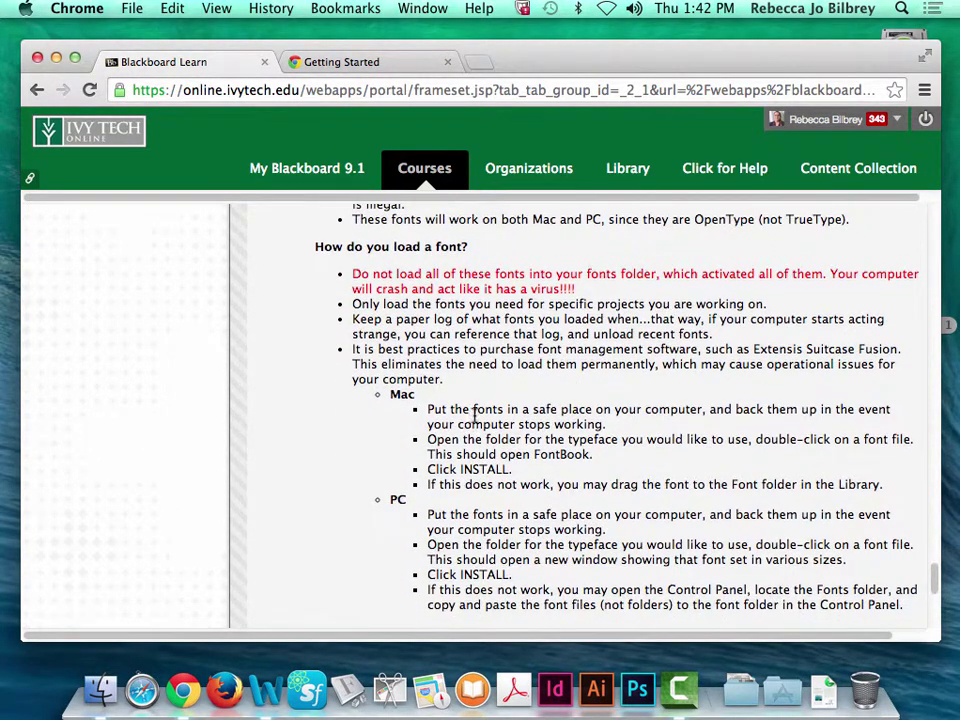
pyautogui.scroll(-3, 431, 572)
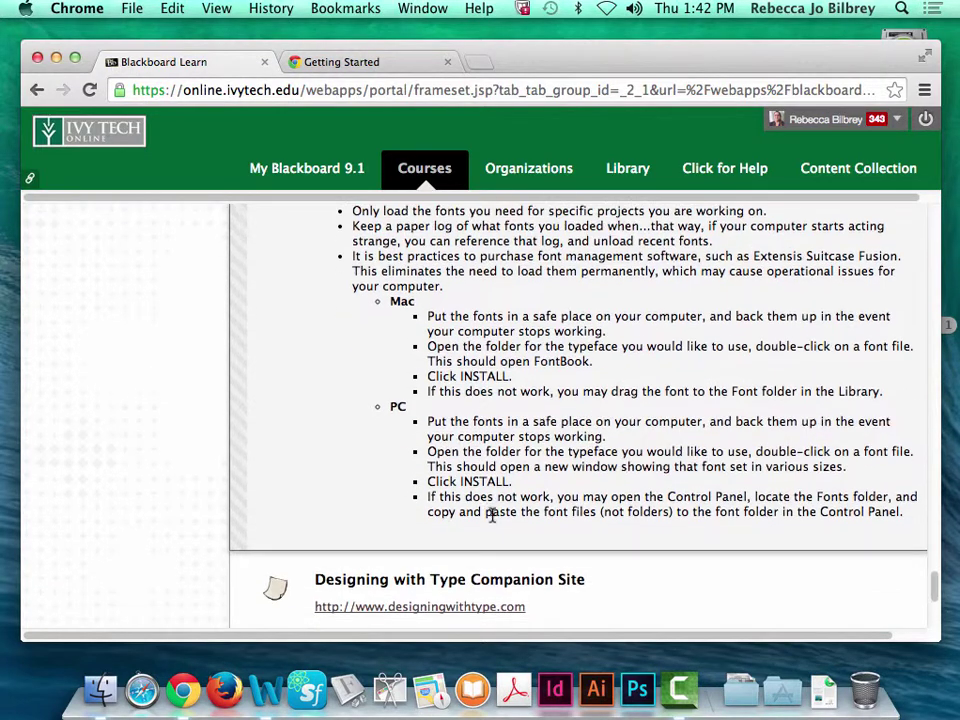
pyautogui.scroll(12, 501, 507)
pyautogui.scroll(3, 501, 507)
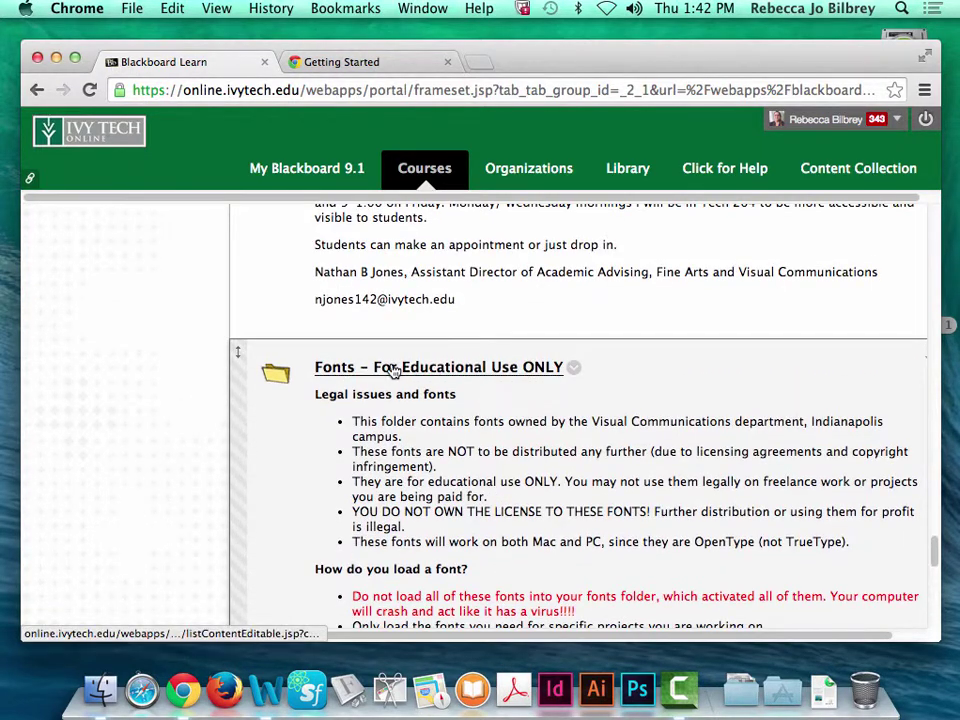
# - Open the Fonts folder and save _Fonts-Organized by name.zip to the Desktop via Save Link As
pyautogui.click(345, 368)
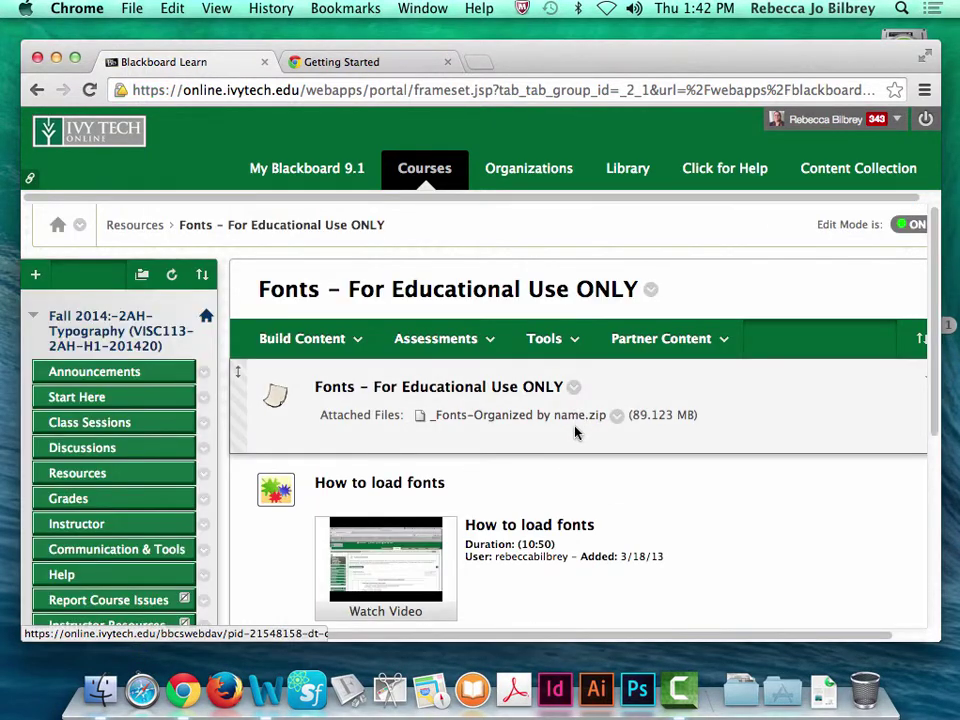
pyautogui.scroll(-2, 590, 425)
pyautogui.scroll(-1, 575, 430)
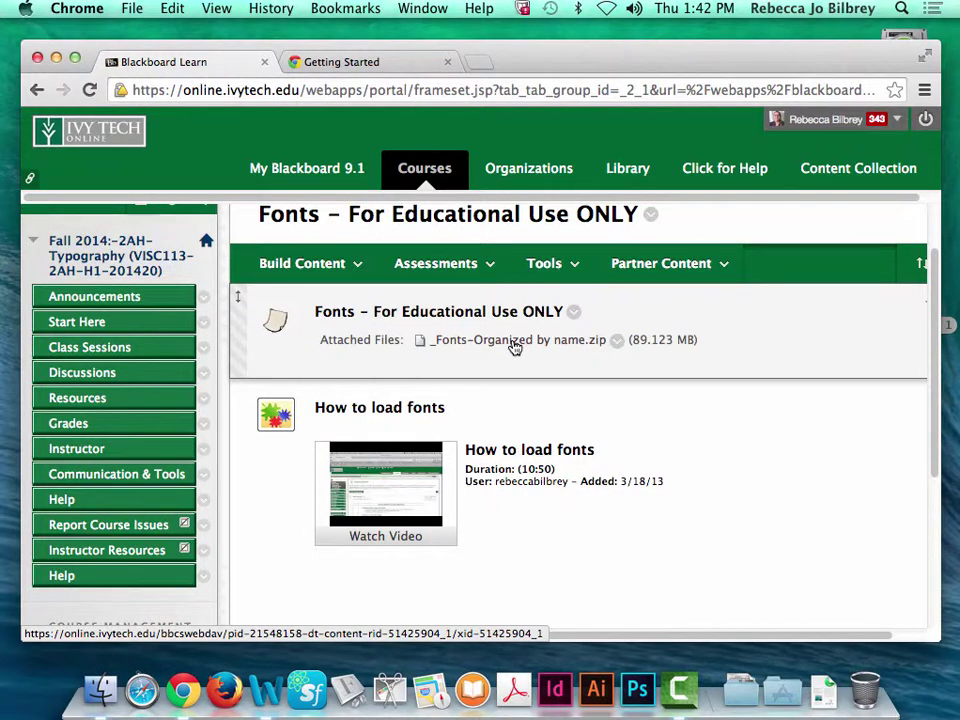
pyautogui.rightClick(514, 343)
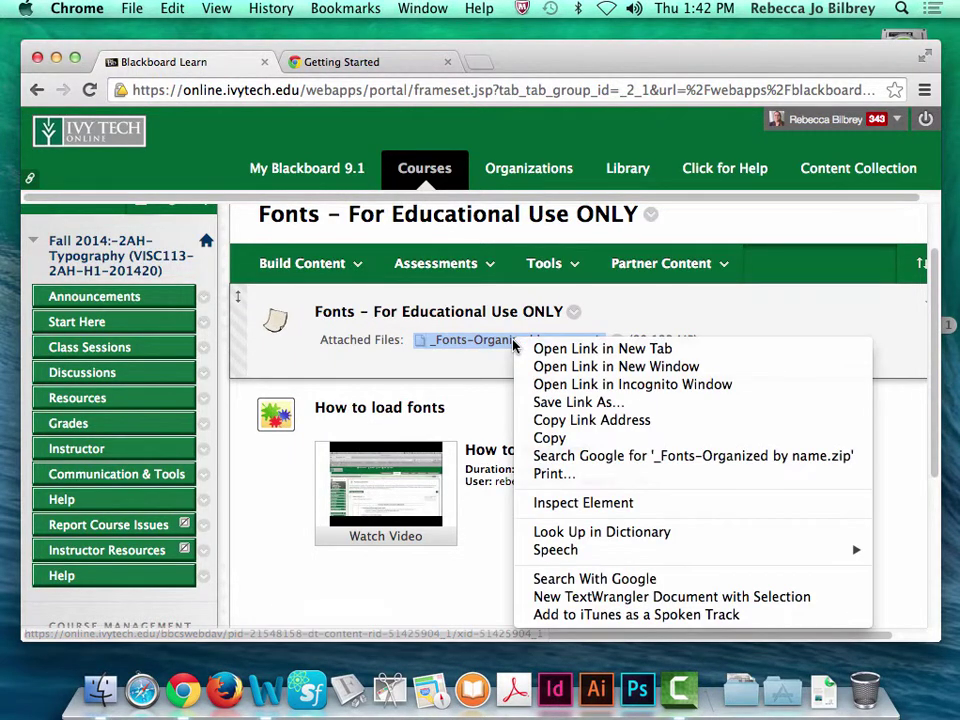
pyautogui.click(572, 401)
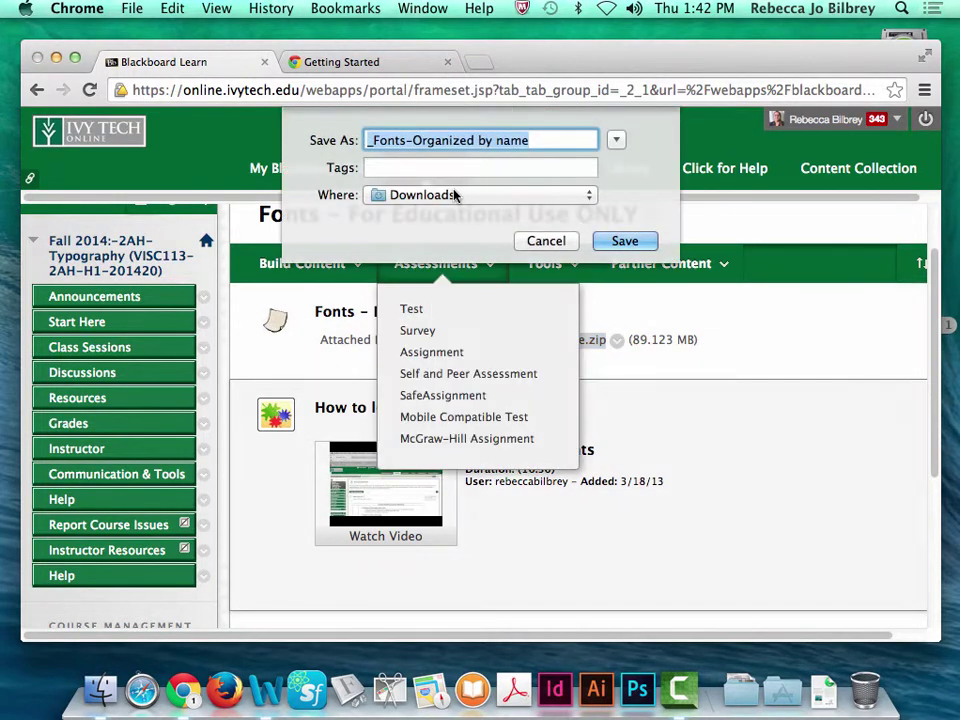
pyautogui.click(617, 140)
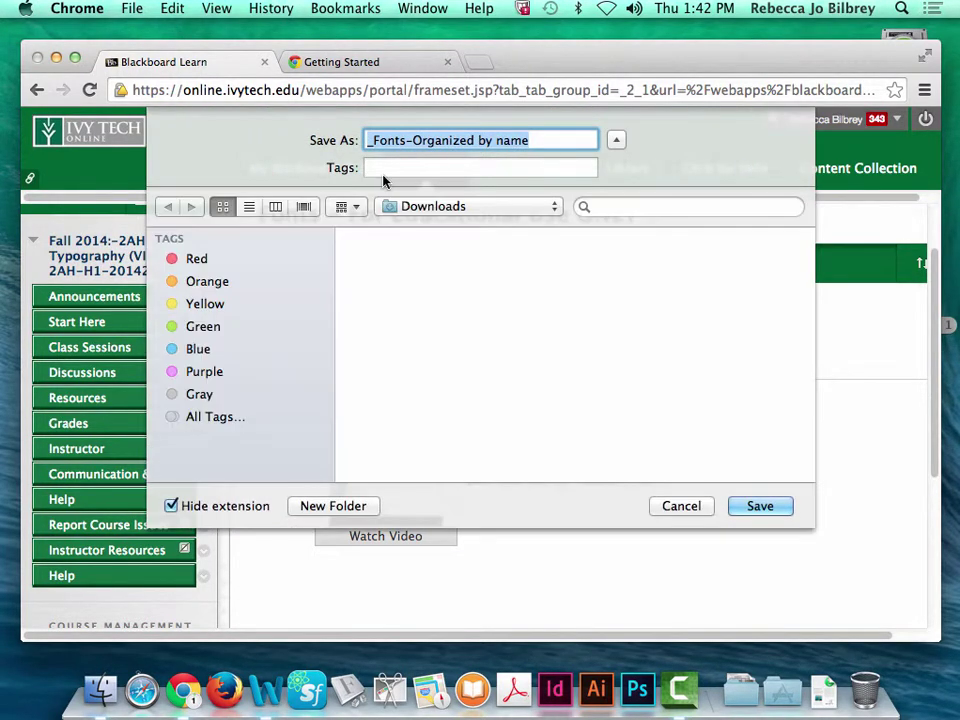
pyautogui.click(212, 281)
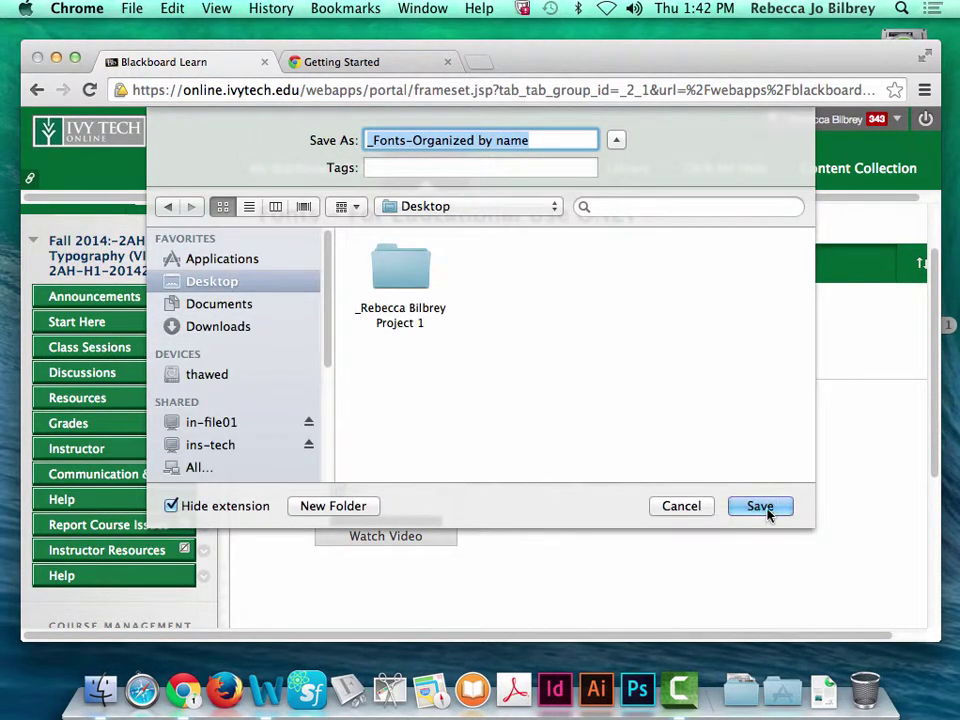
pyautogui.click(765, 506)
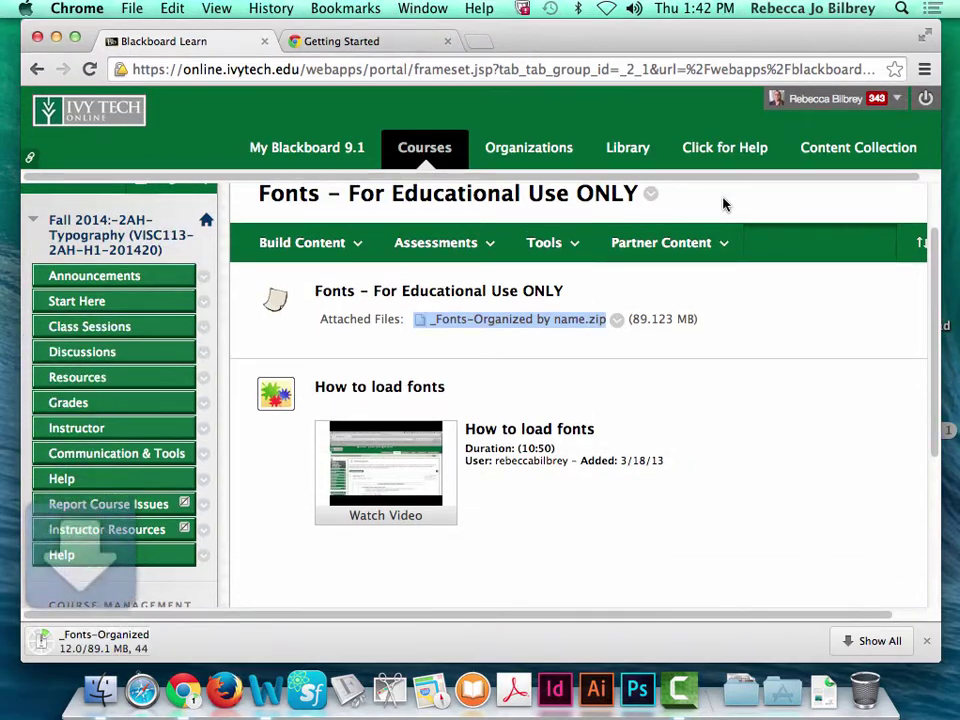
pyautogui.moveTo(852, 45); pyautogui.dragTo(583, 48)
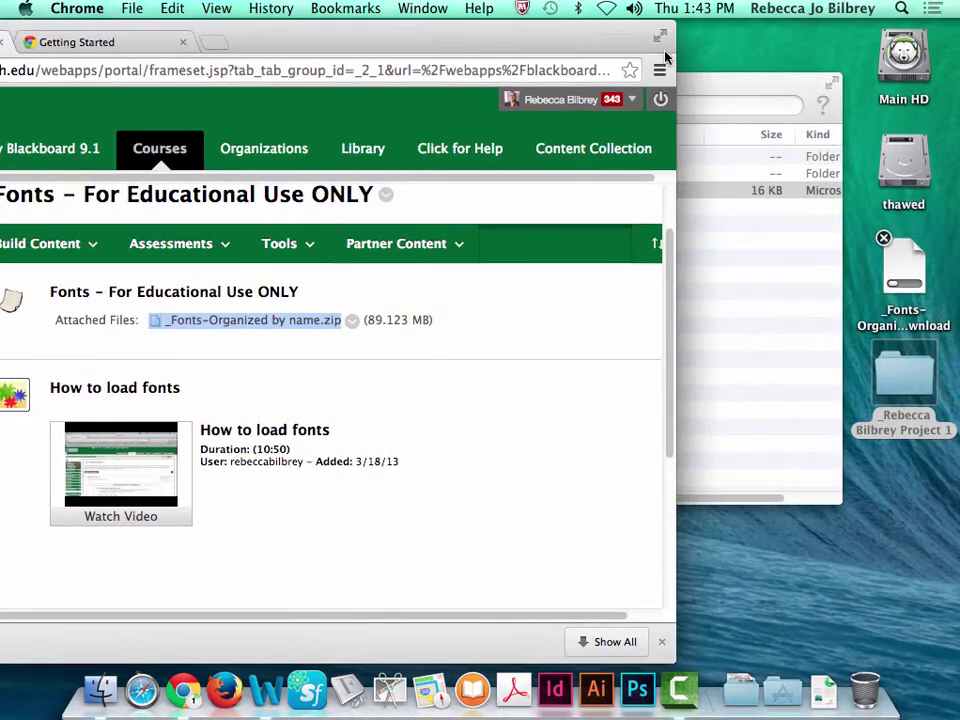
# - Minimize the Project 1 folder window and select the downloaded _Fonts-Organized by name.zip on the desktop
pyautogui.click(722, 90)
pyautogui.click(150, 82)
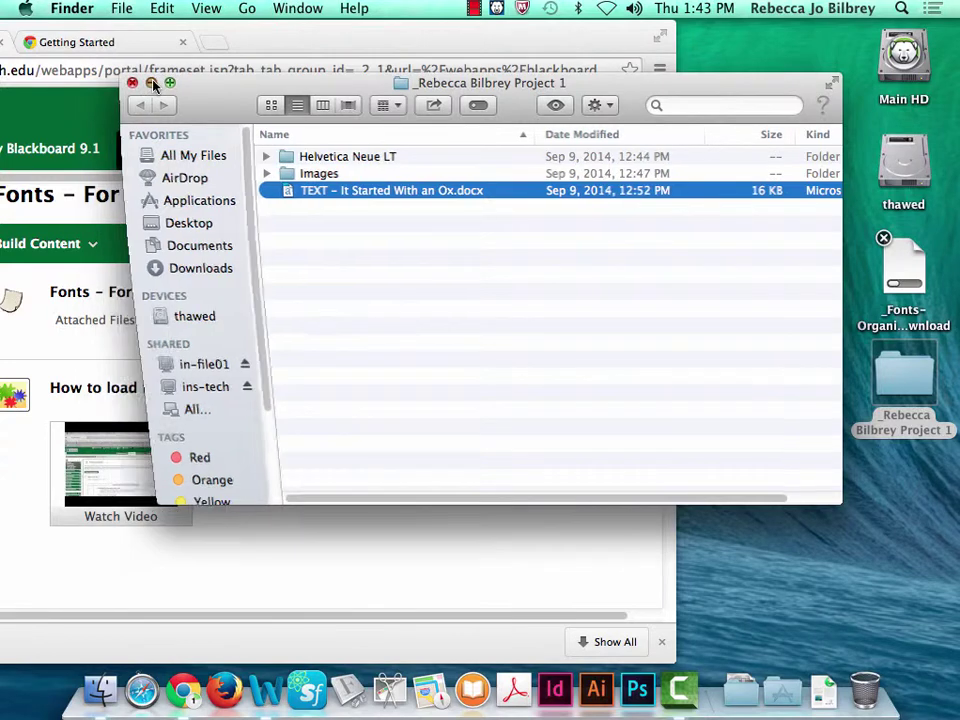
pyautogui.click(898, 268)
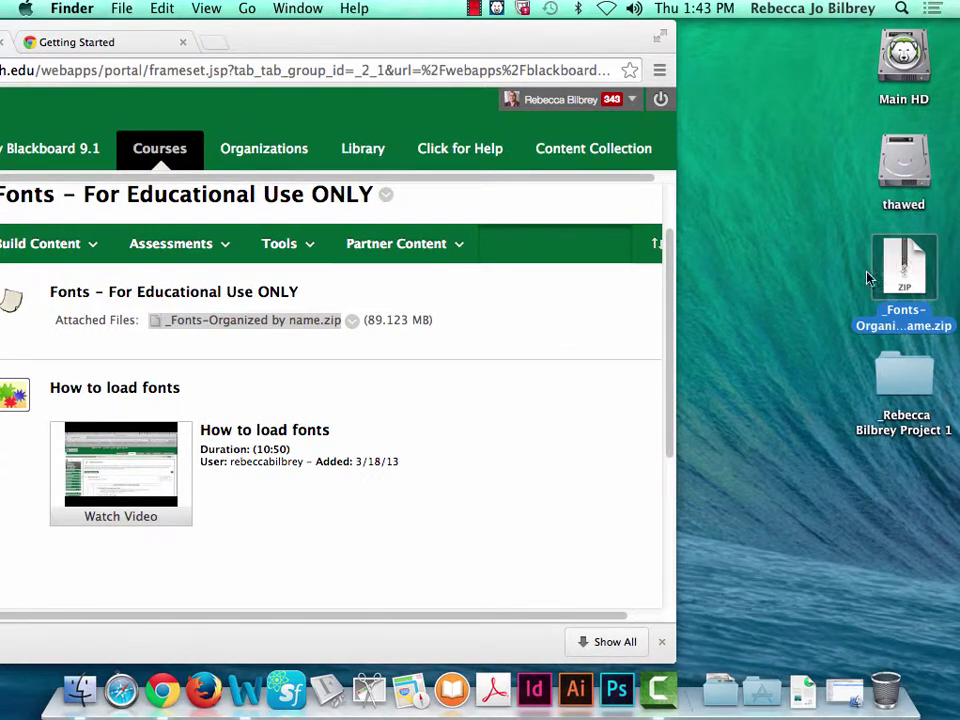
# - Unzip _Fonts-Organized by name.zip and open the resulting folder showing Display, Sans Serif and Serif Fonts
pyautogui.doubleClick(910, 265)
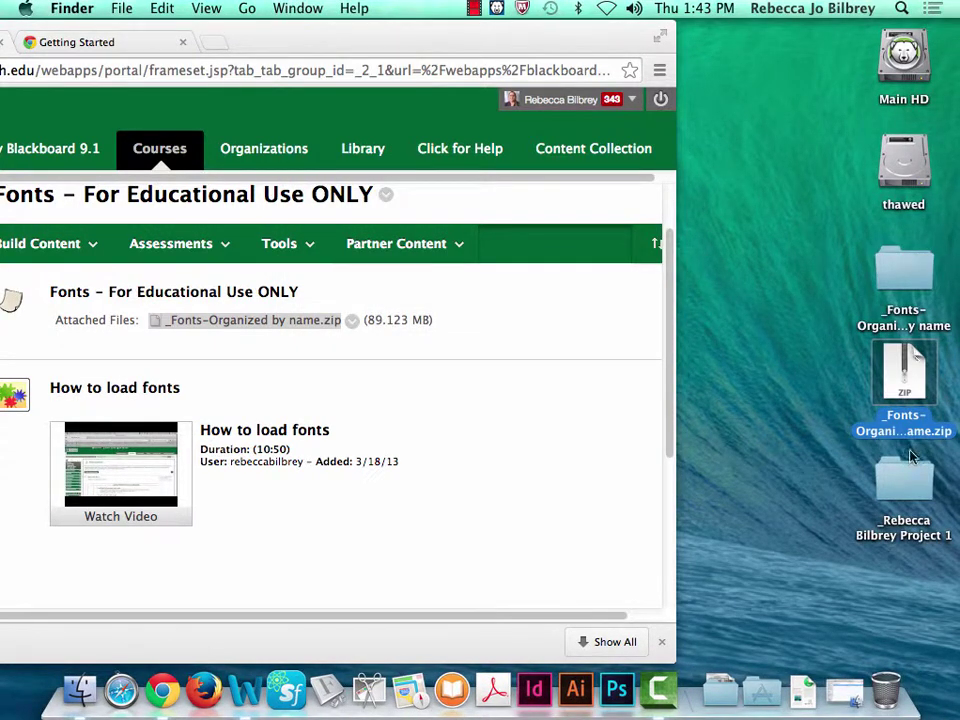
pyautogui.click(910, 272)
pyautogui.click(919, 315)
pyautogui.doubleClick(914, 276)
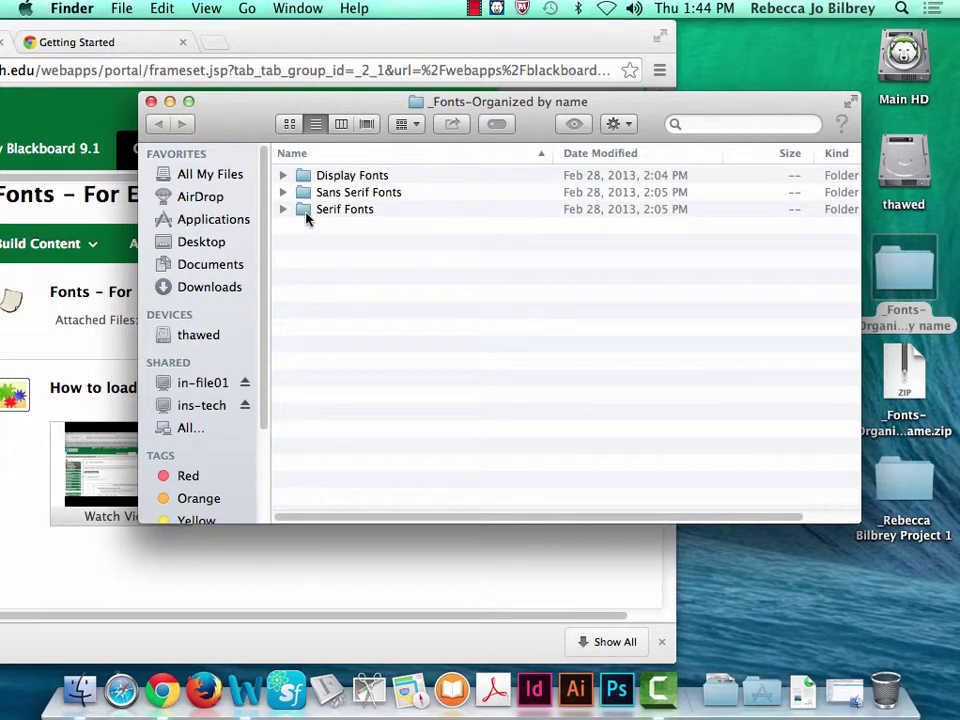
# - Expand Serif Fonts, browse its typeface folders, and select Garamond 3 LT
pyautogui.click(283, 209)
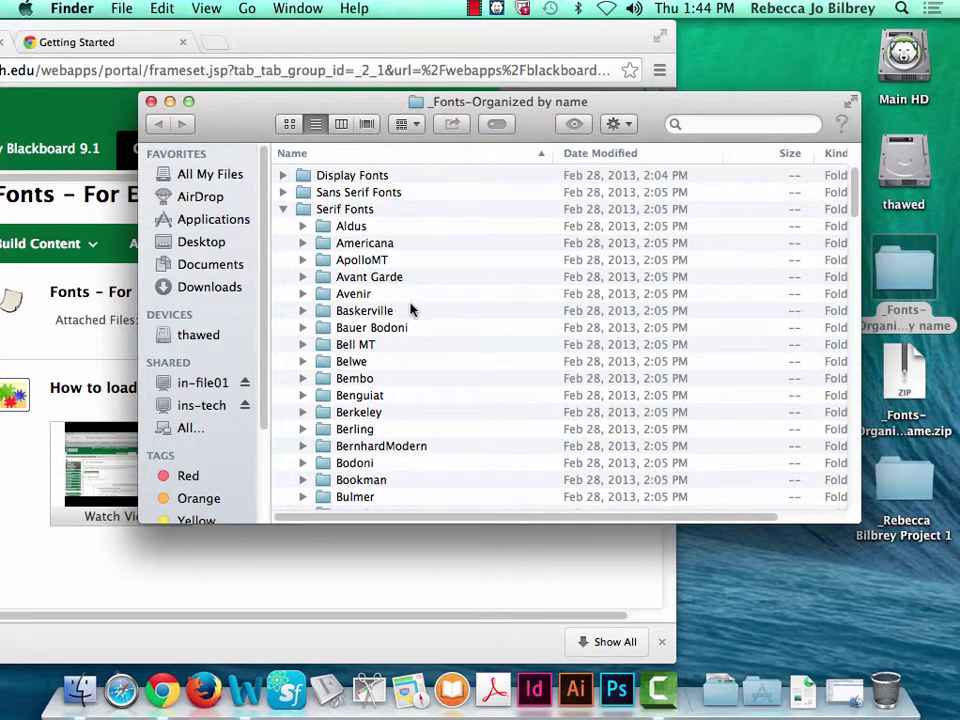
pyautogui.scroll(-3, 412, 315)
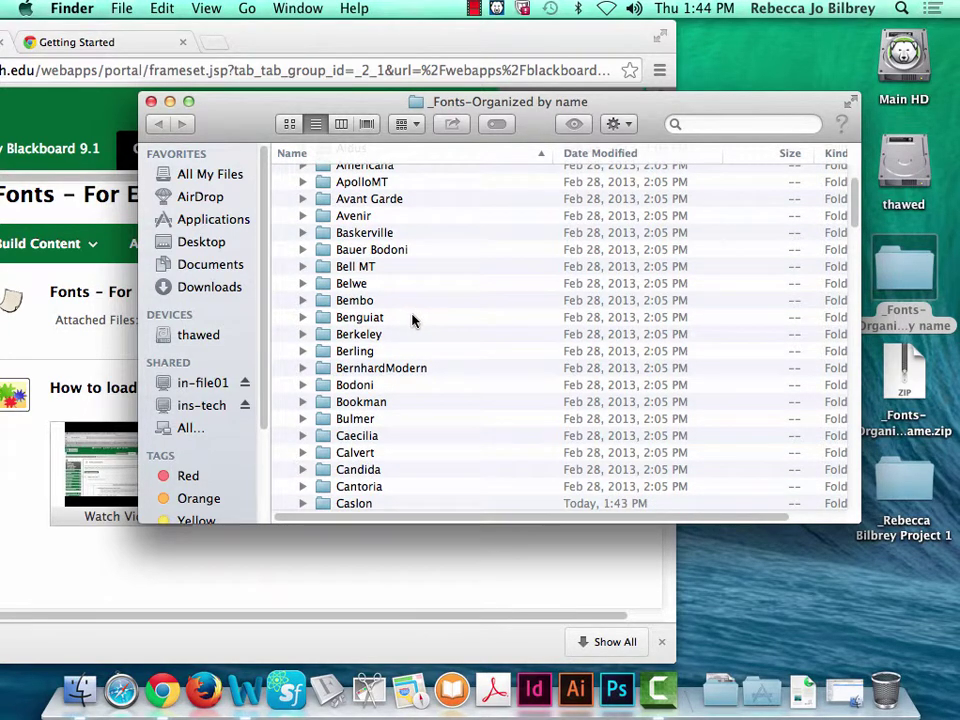
pyautogui.scroll(3, 435, 326)
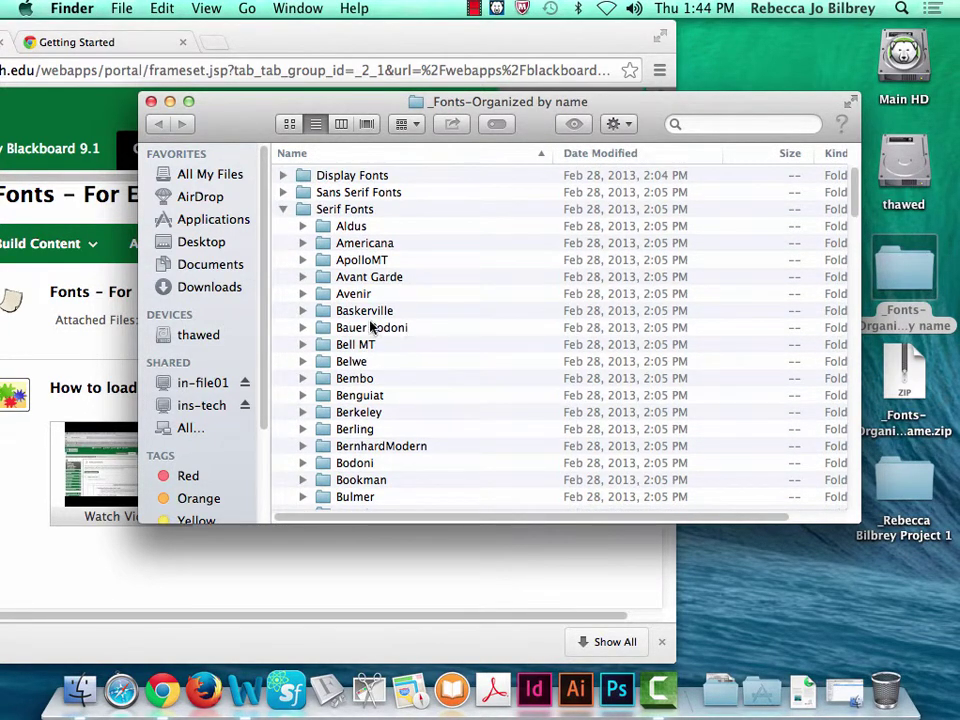
pyautogui.scroll(-15, 371, 328)
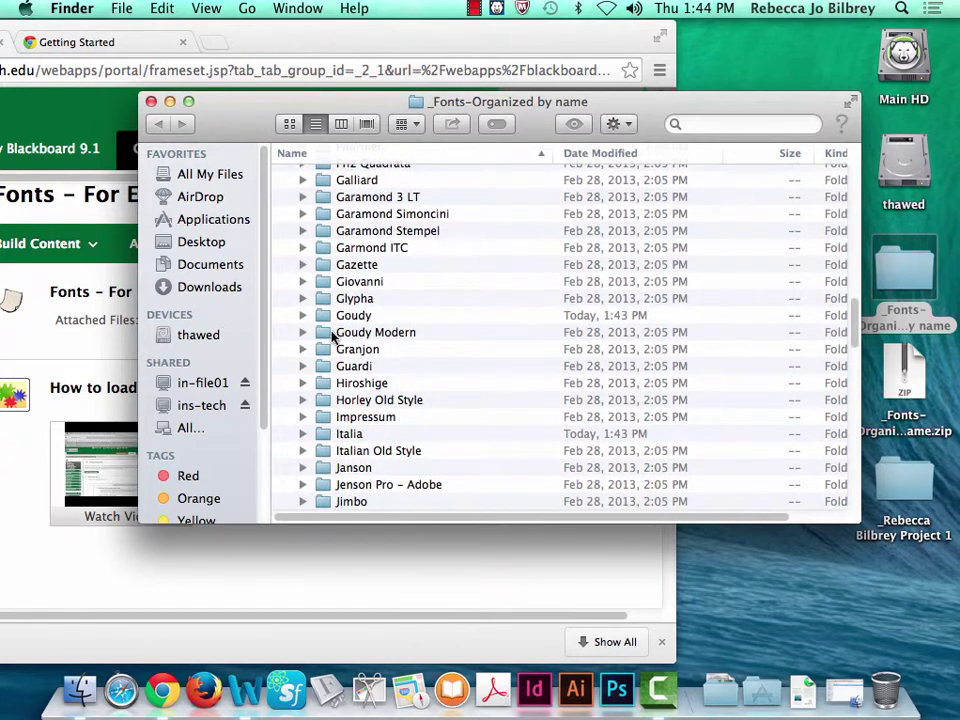
pyautogui.scroll(2, 340, 335)
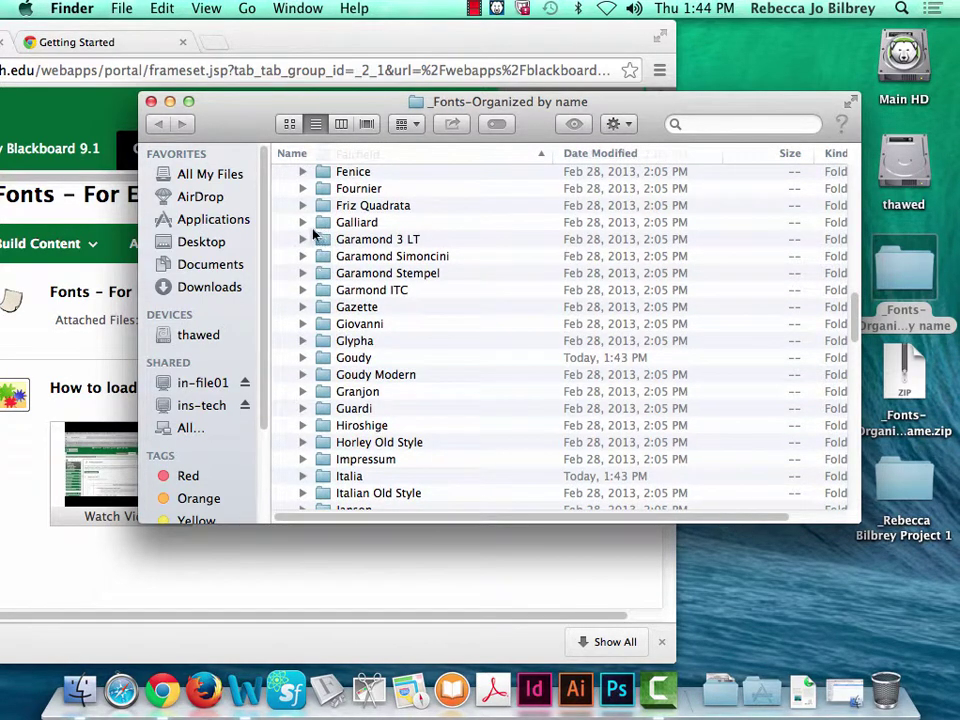
pyautogui.click(395, 241)
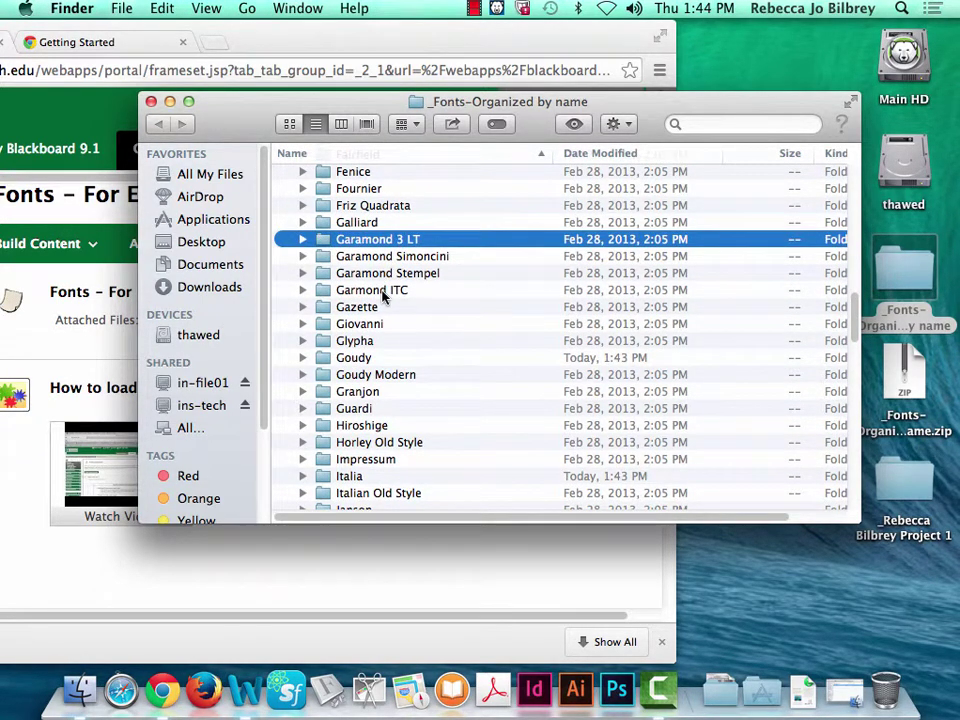
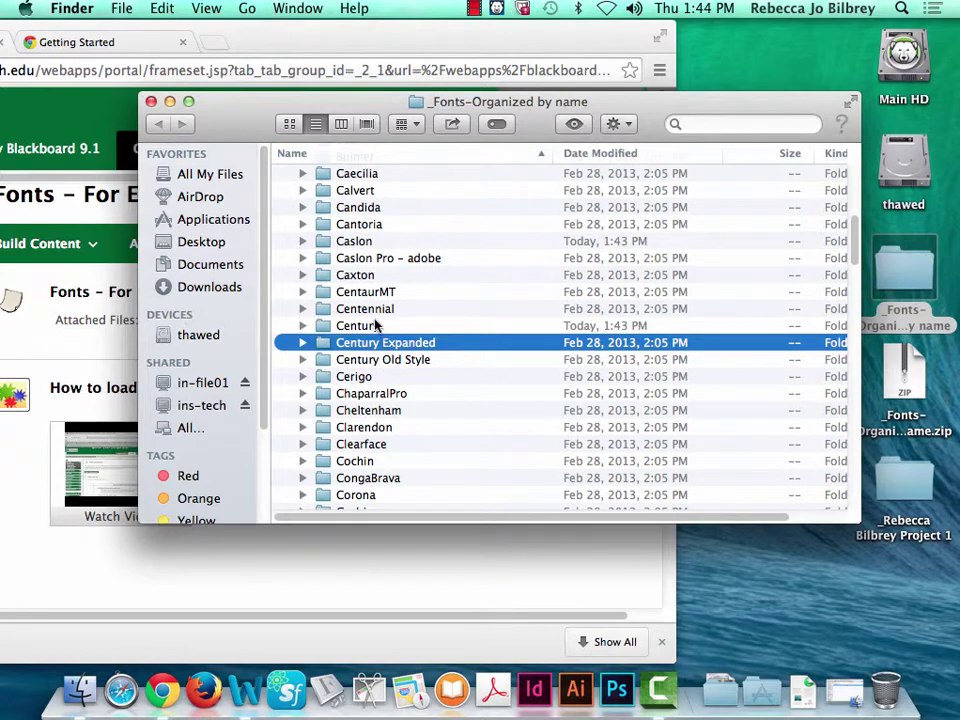
# - Collapse the Serif Fonts folder and expand Sans Serif Fonts in Finder
pyautogui.scroll(3, 380, 328)
pyautogui.scroll(5, 383, 325)
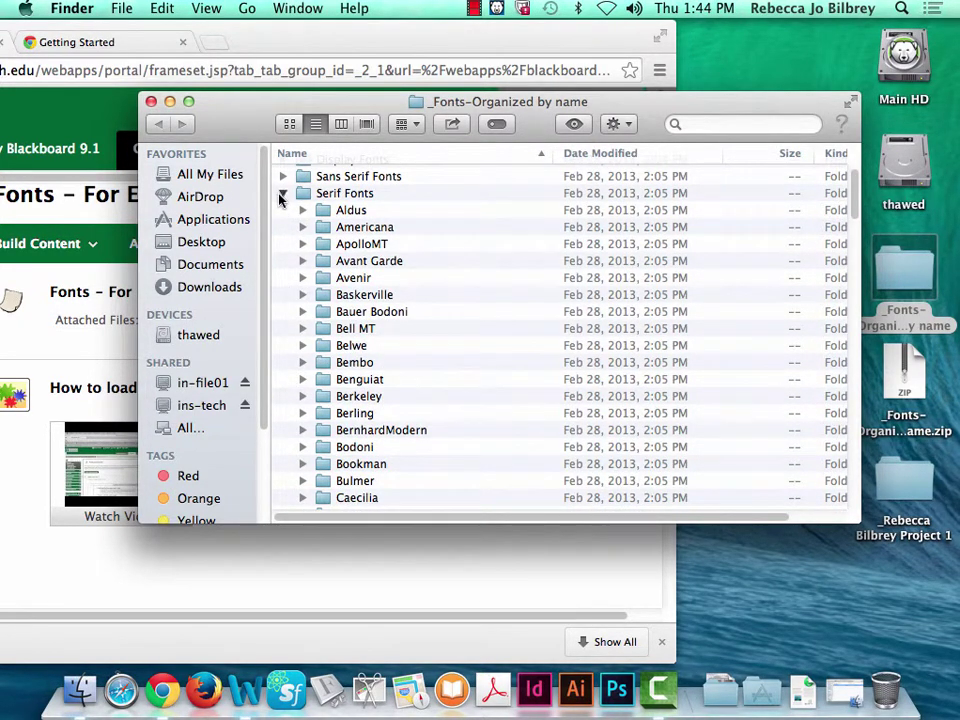
pyautogui.click(283, 193)
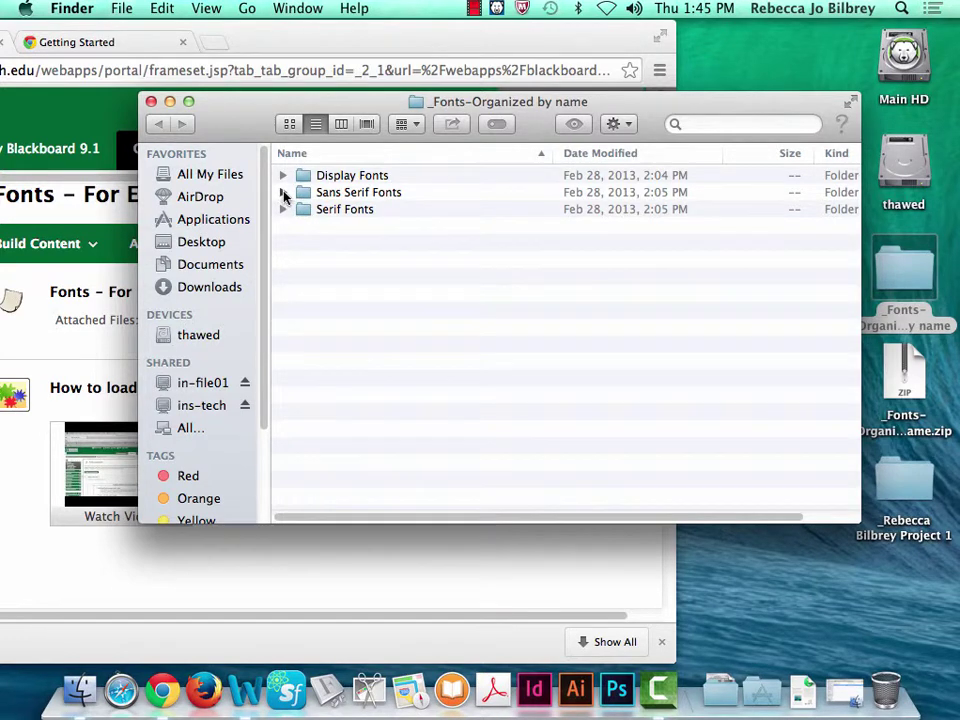
pyautogui.click(283, 192)
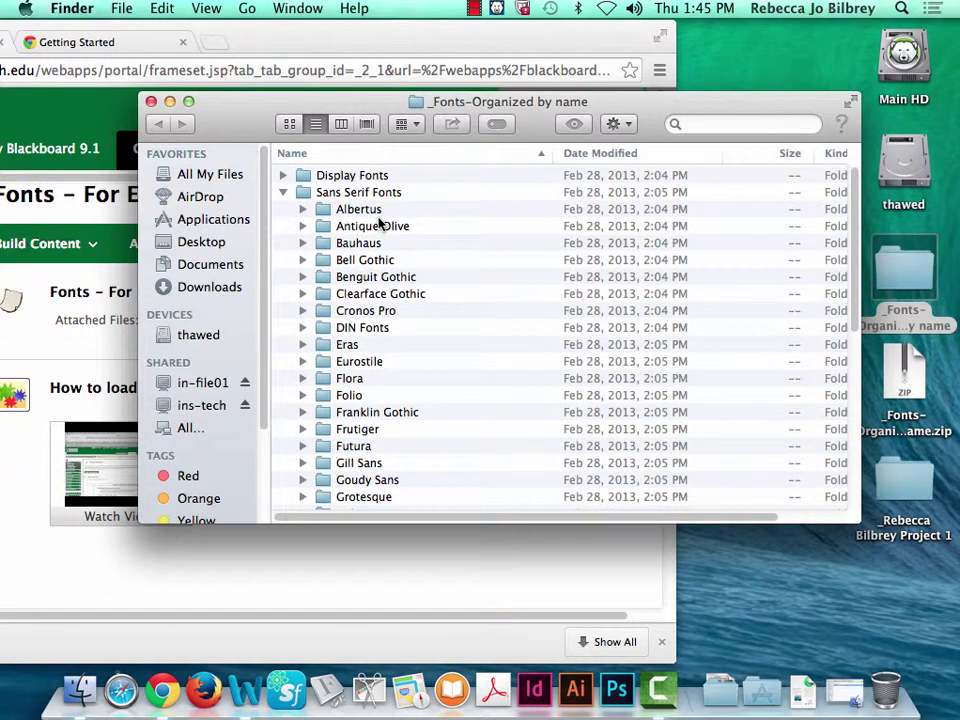
pyautogui.scroll(-5, 424, 274)
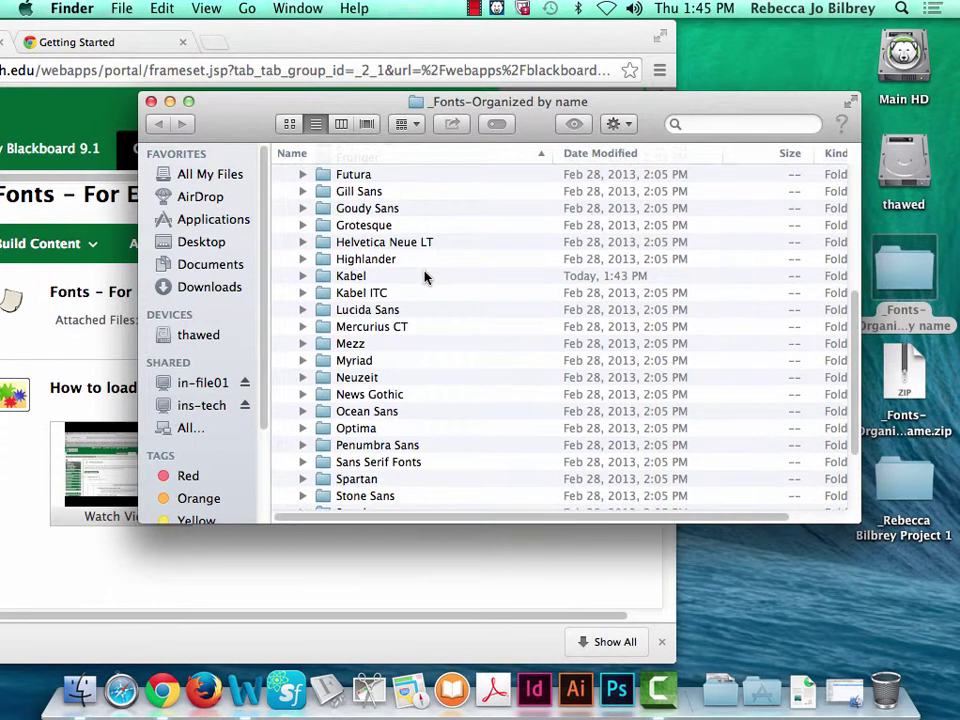
# - Open the Helvetica Neue LT folder, enlarge the window, and collapse Helvetica Rounded
pyautogui.click(370, 242)
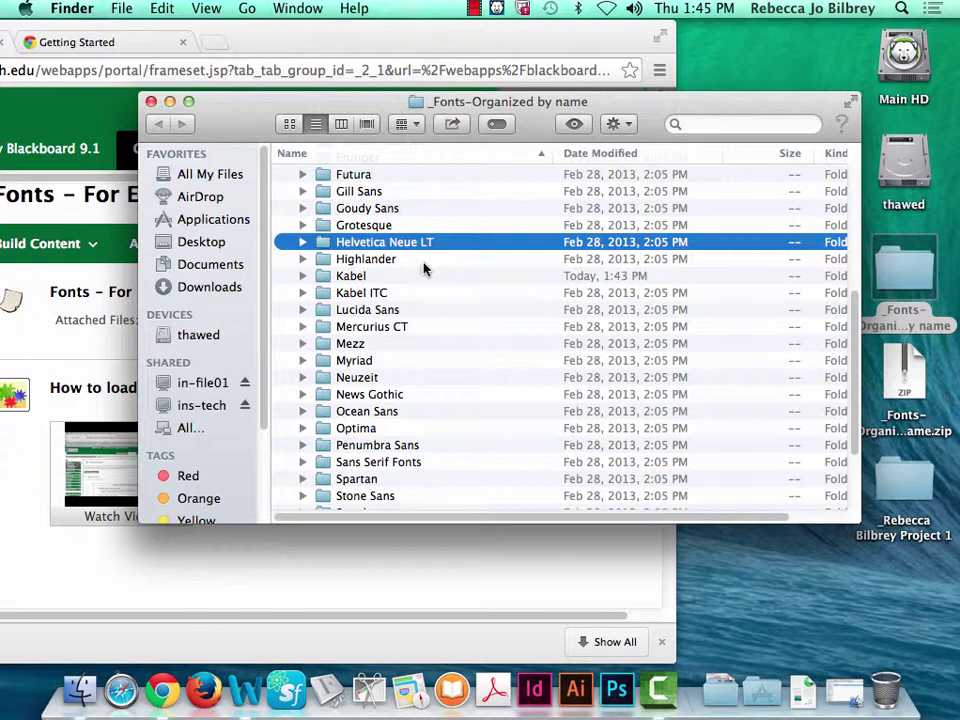
pyautogui.press('super+Down')
pyautogui.scroll(-5, 558, 309)
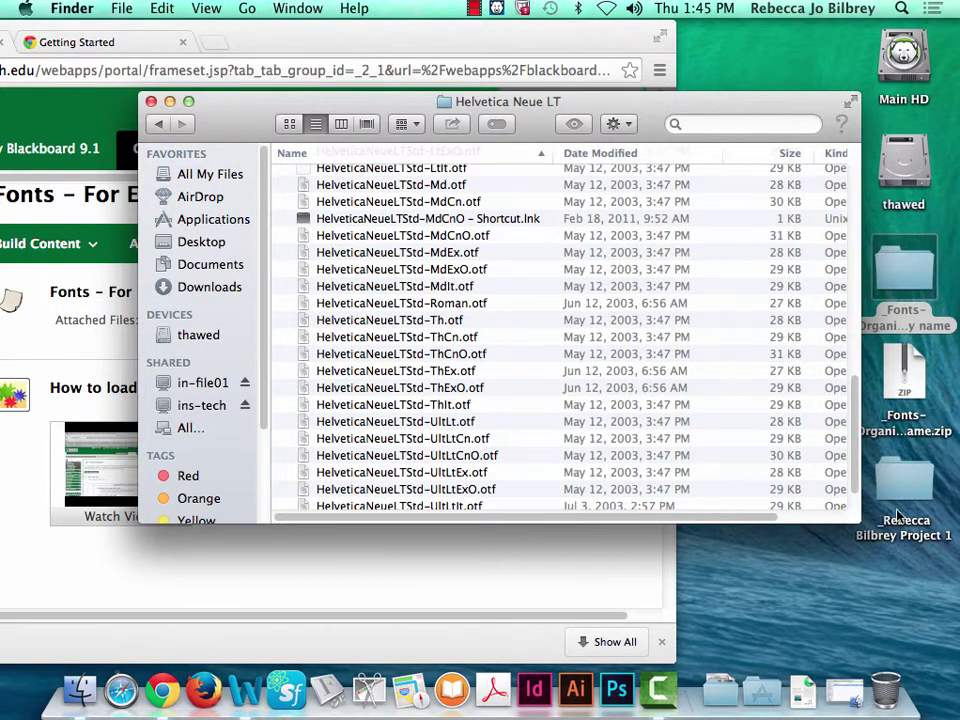
pyautogui.moveTo(858, 521); pyautogui.dragTo(884, 660)
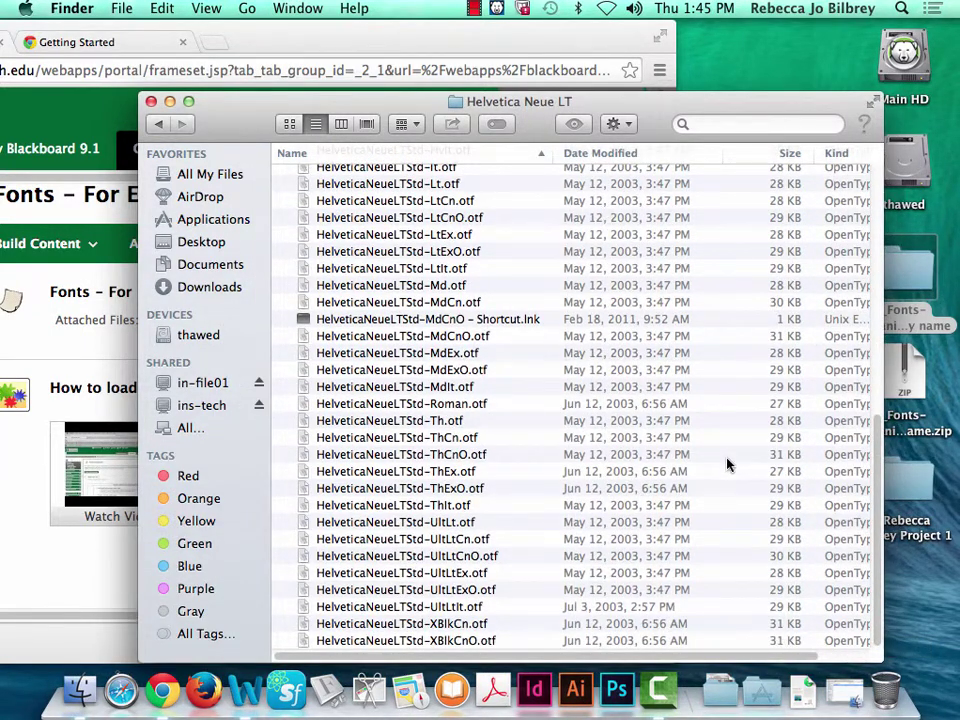
pyautogui.scroll(10, 729, 461)
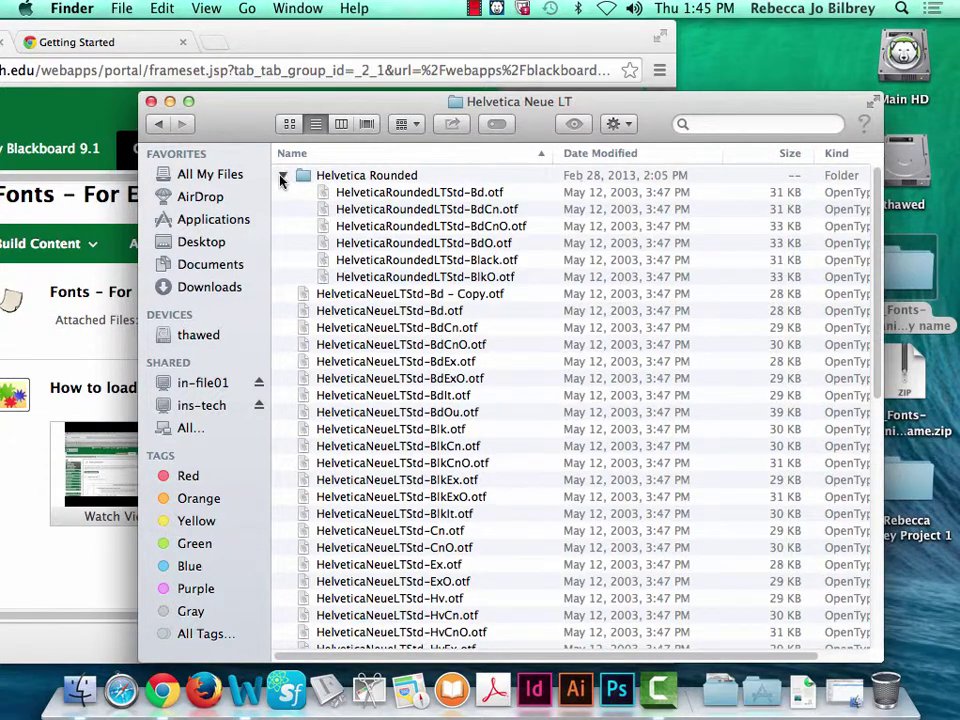
pyautogui.click(283, 175)
pyautogui.scroll(-5, 530, 311)
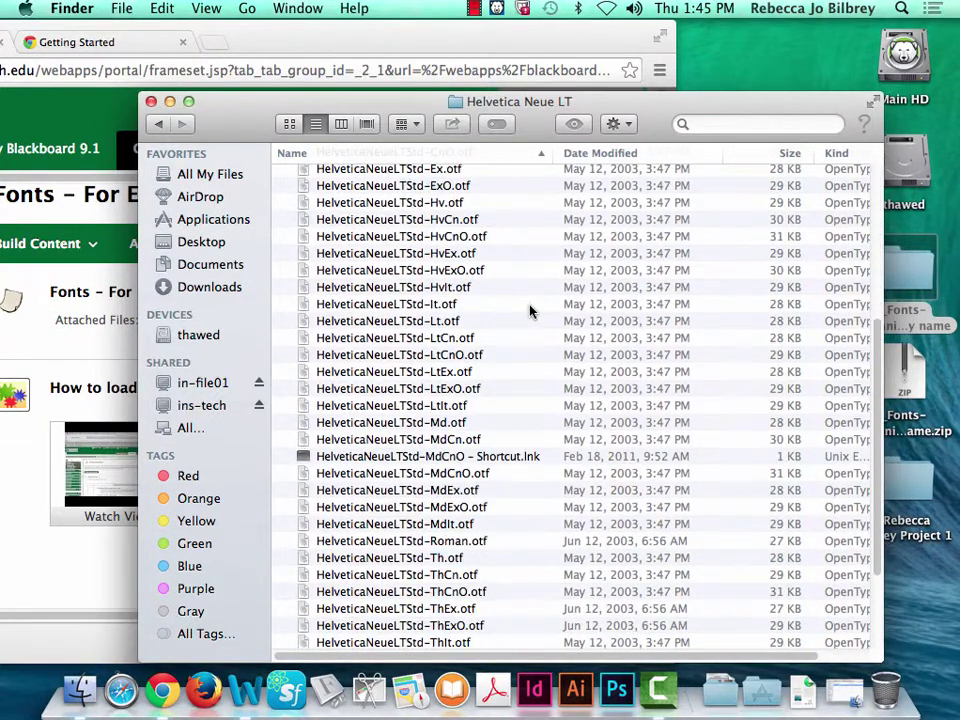
pyautogui.scroll(5, 530, 317)
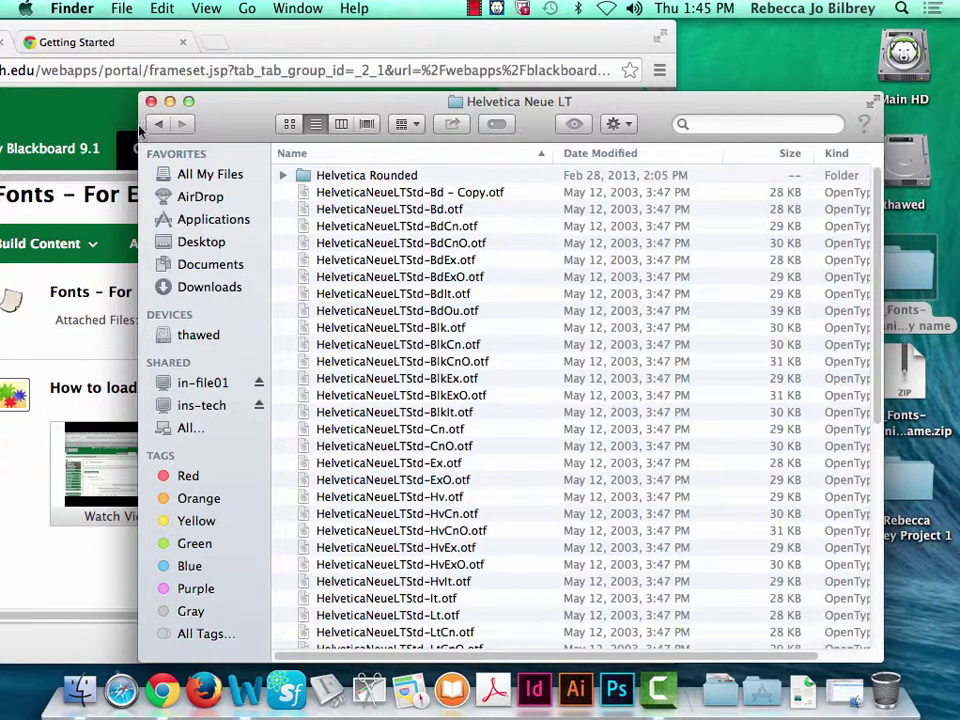
# - Go back to _Fonts-Organized by name and collapse the Sans Serif Fonts folder
pyautogui.click(159, 126)
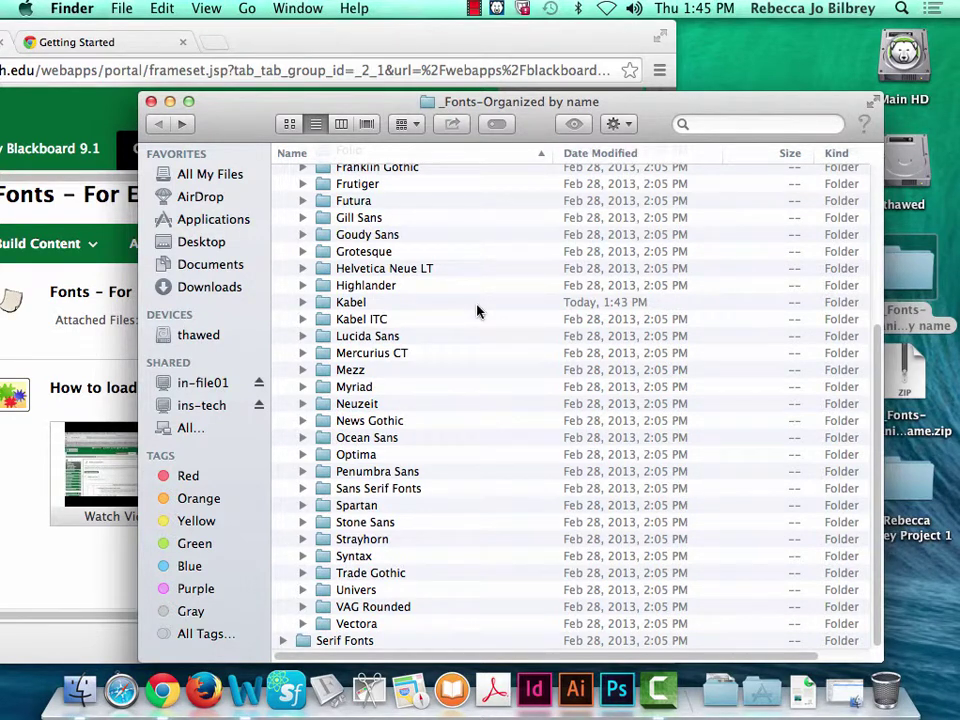
pyautogui.scroll(5, 477, 311)
pyautogui.scroll(2, 477, 311)
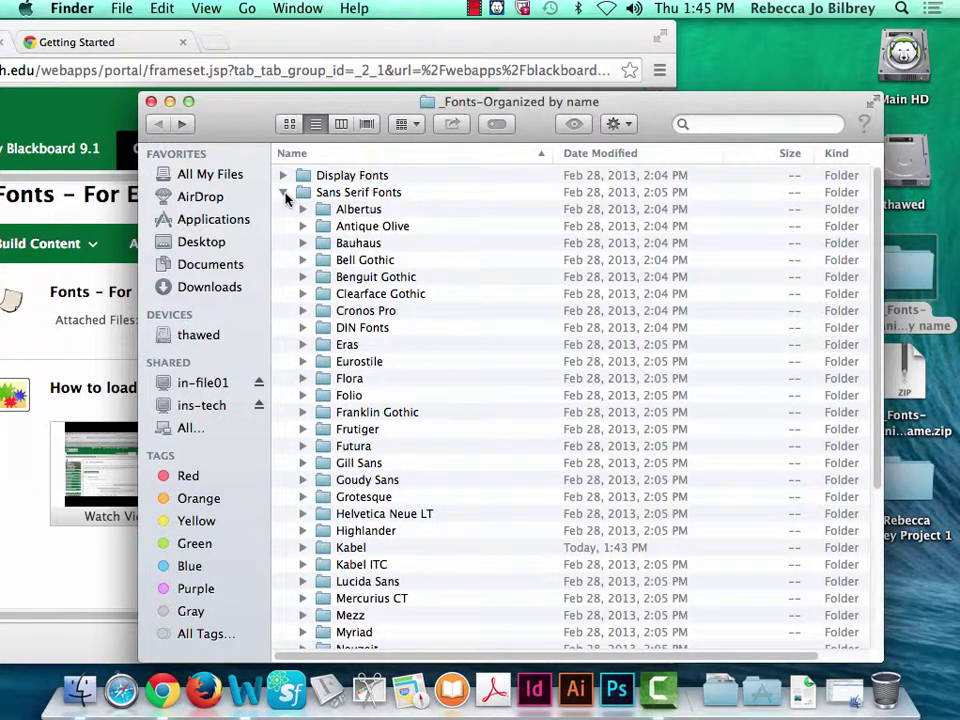
pyautogui.click(285, 196)
pyautogui.click(284, 195)
pyautogui.click(283, 192)
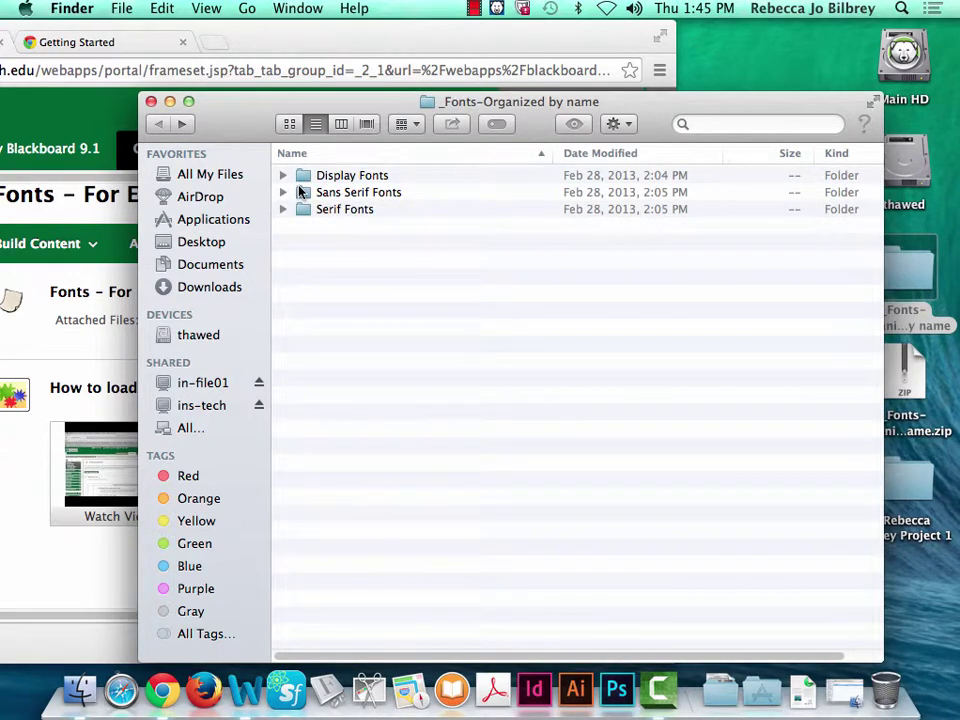
# - Expand Display Fonts to list the Calligraphic & Marker Style Type fonts
pyautogui.click(283, 175)
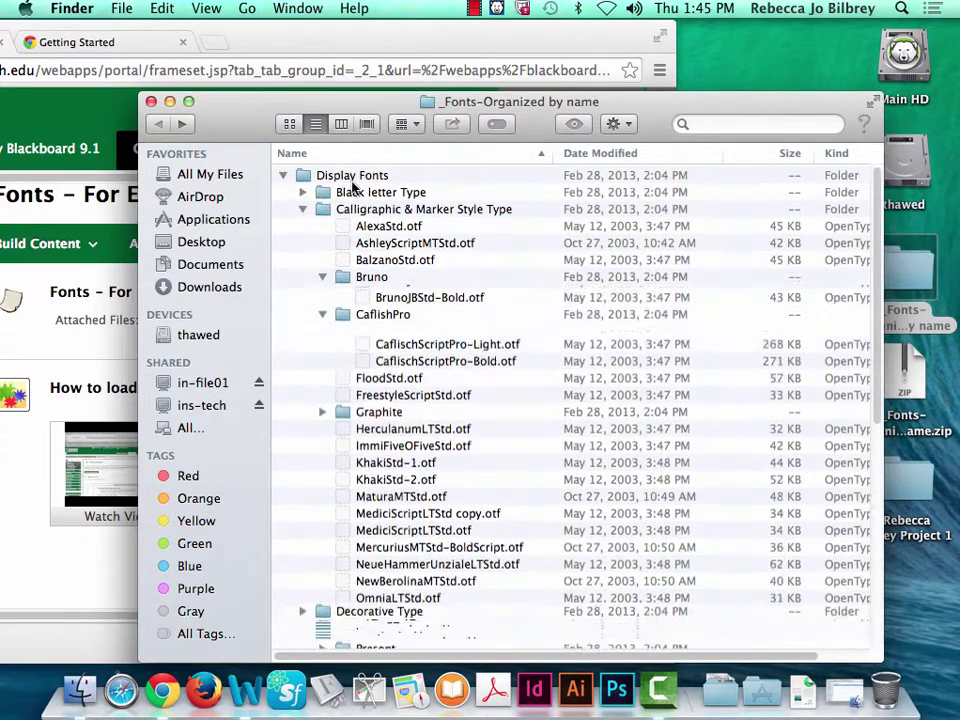
pyautogui.click(302, 209)
pyautogui.click(302, 209)
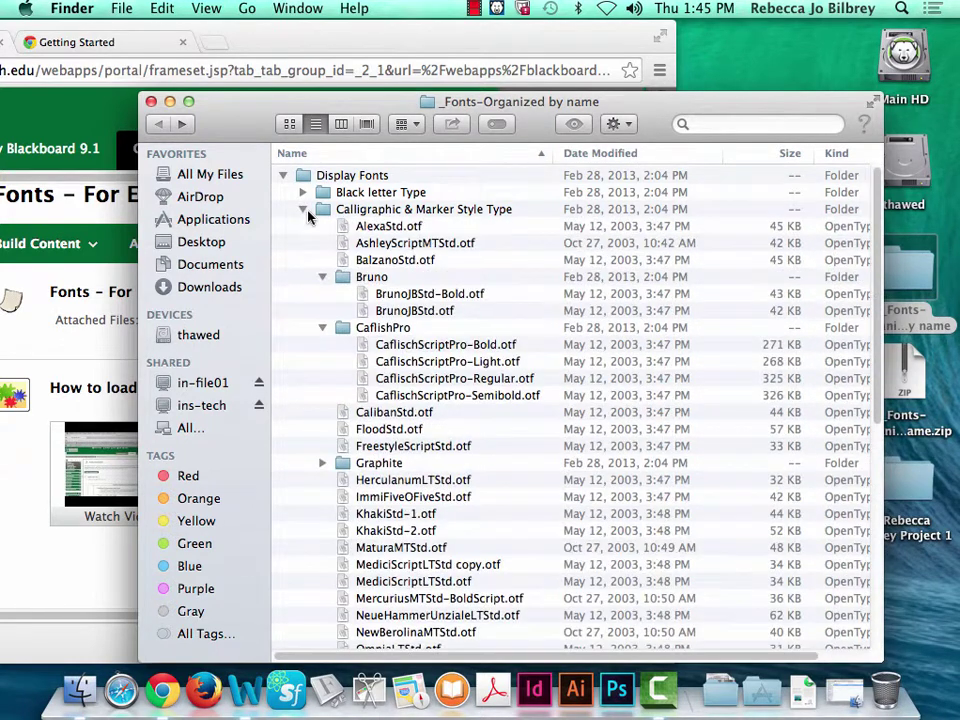
# - Preview BalzanoStd.otf in Font Book, then close the preview
pyautogui.doubleClick(390, 260)
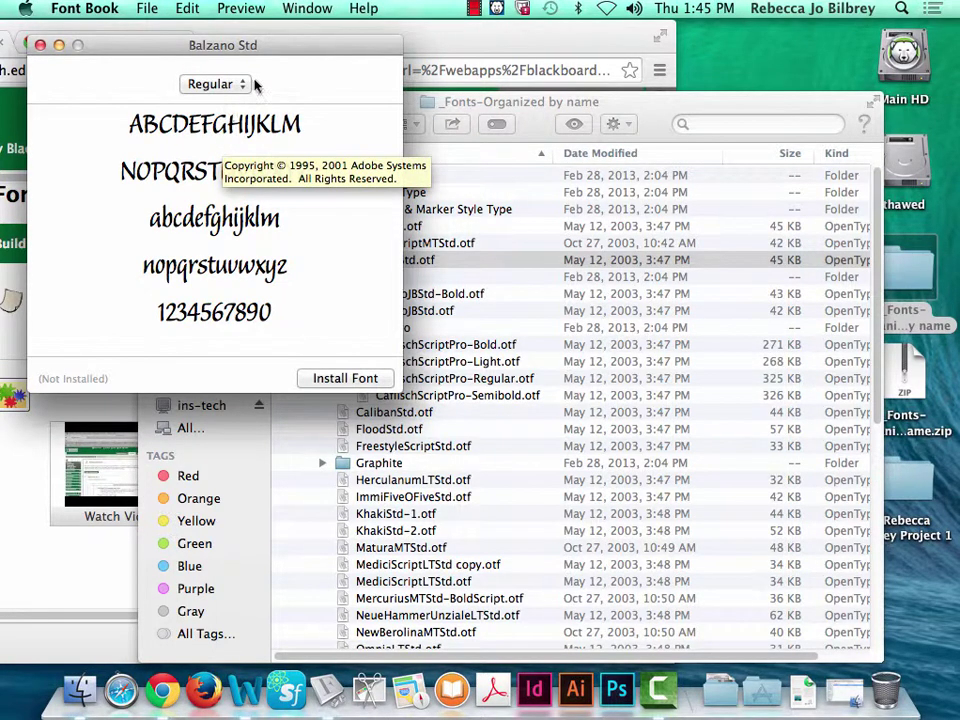
pyautogui.click(40, 45)
pyautogui.click(332, 257)
# - Preview CottonwoodStd.otf from Western & Circus Style Type, close it, and collapse Display Fonts
pyautogui.click(302, 209)
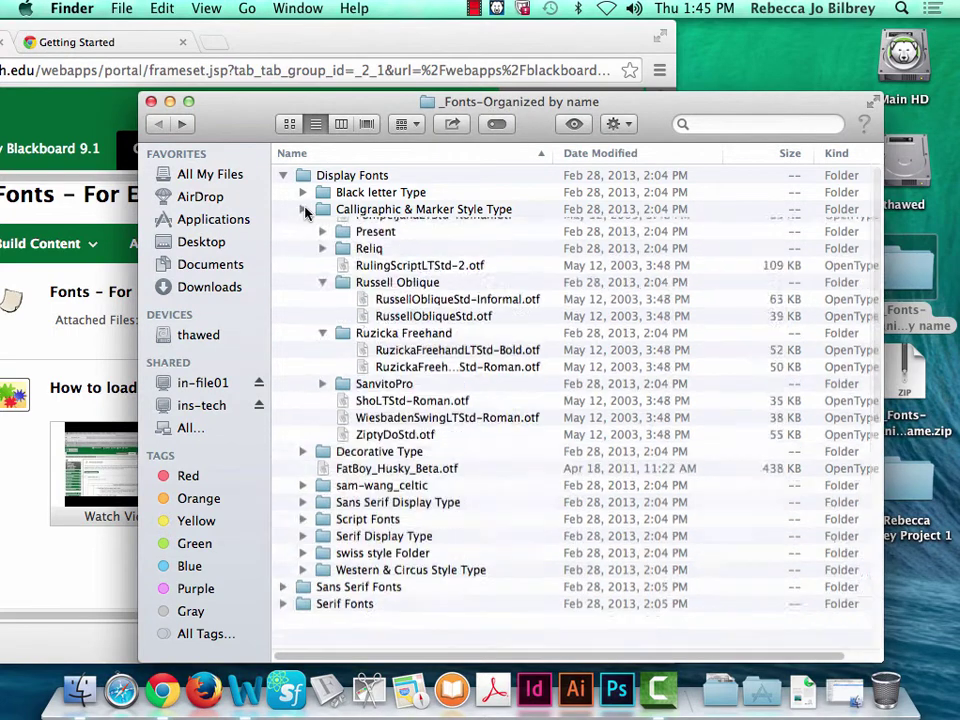
pyautogui.click(303, 344)
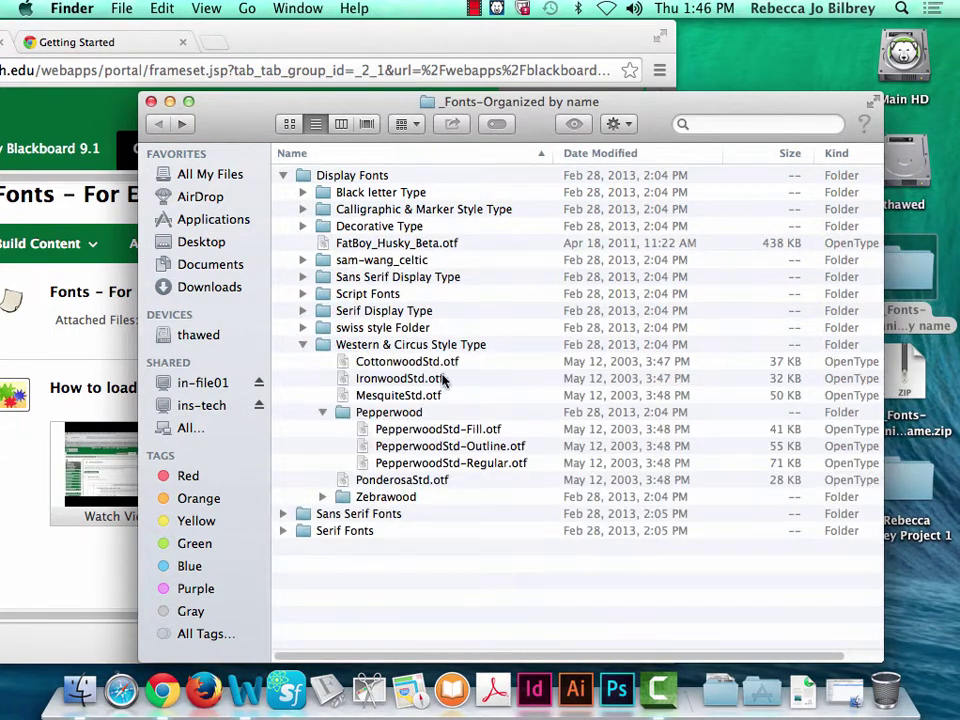
pyautogui.doubleClick(378, 365)
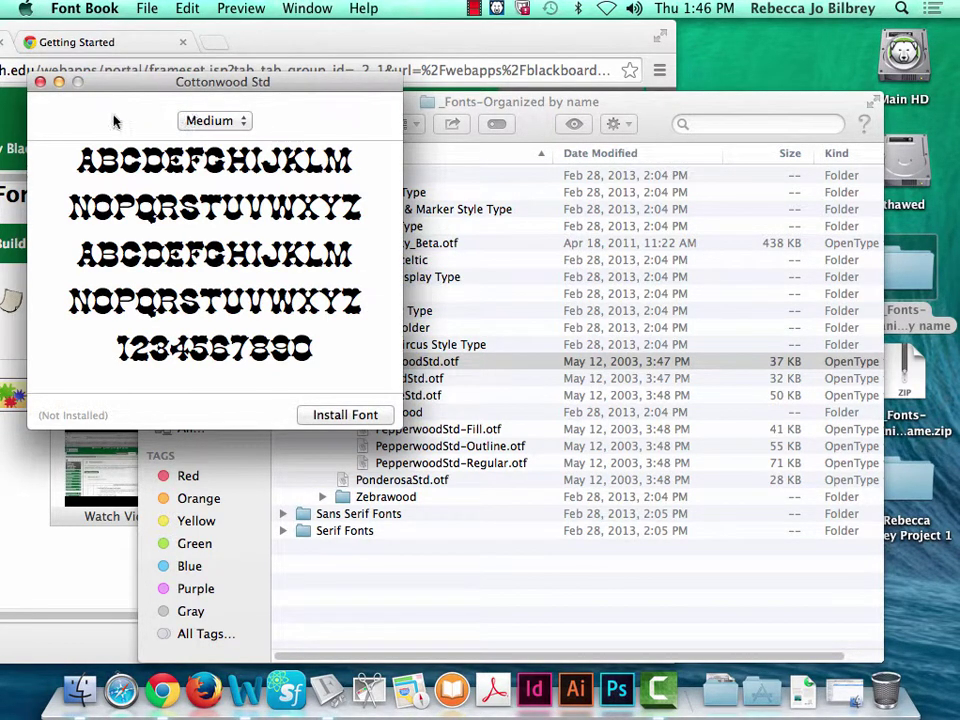
pyautogui.click(40, 83)
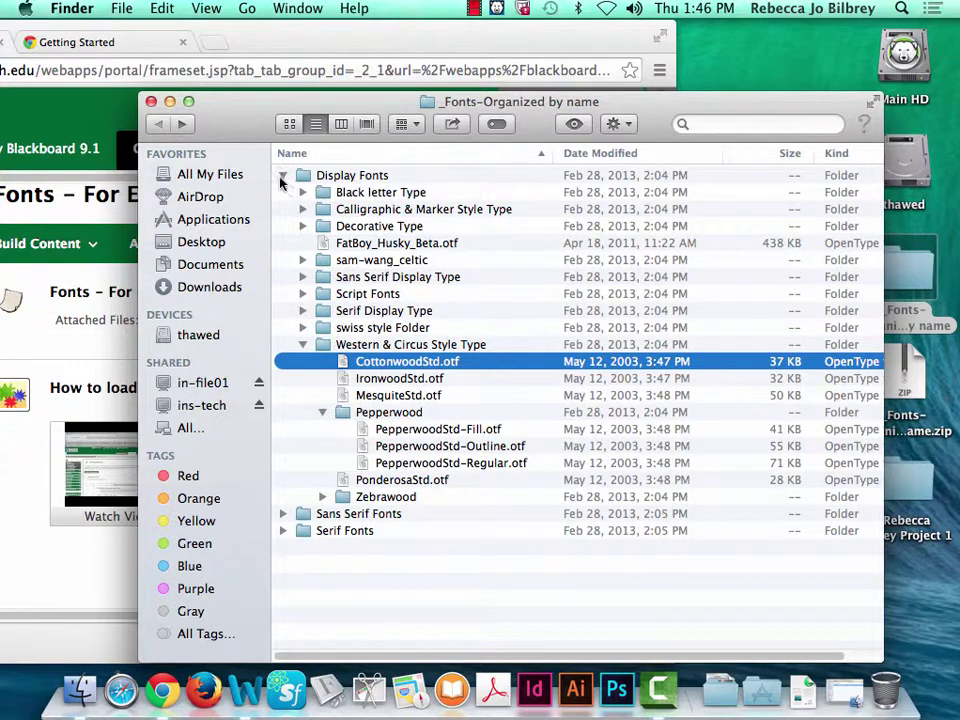
pyautogui.click(283, 176)
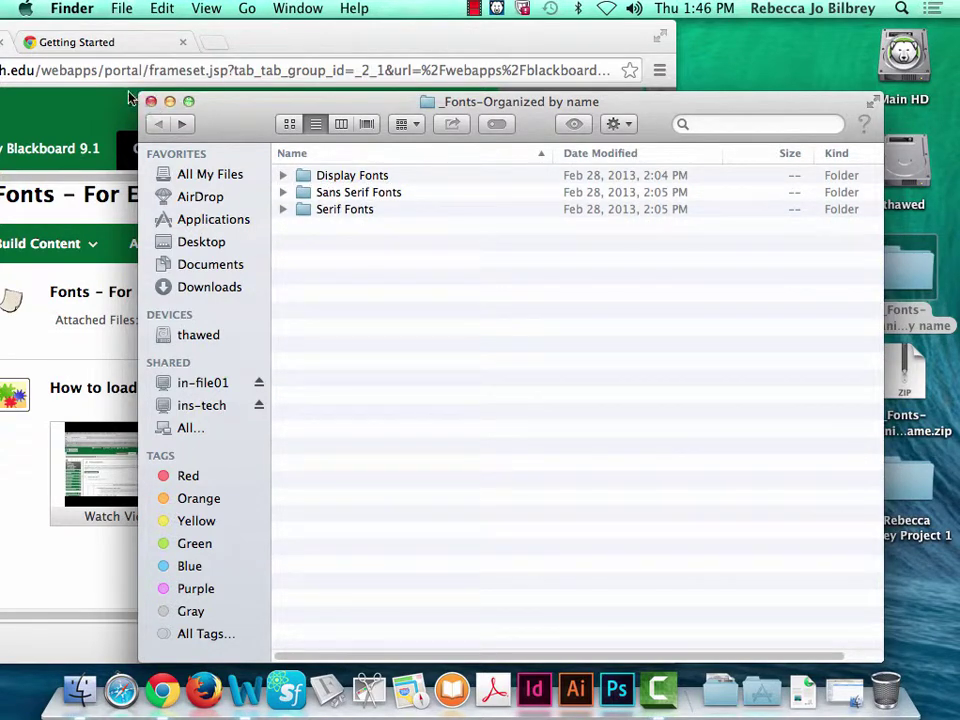
pyautogui.click(321, 38)
pyautogui.doubleClick(321, 38)
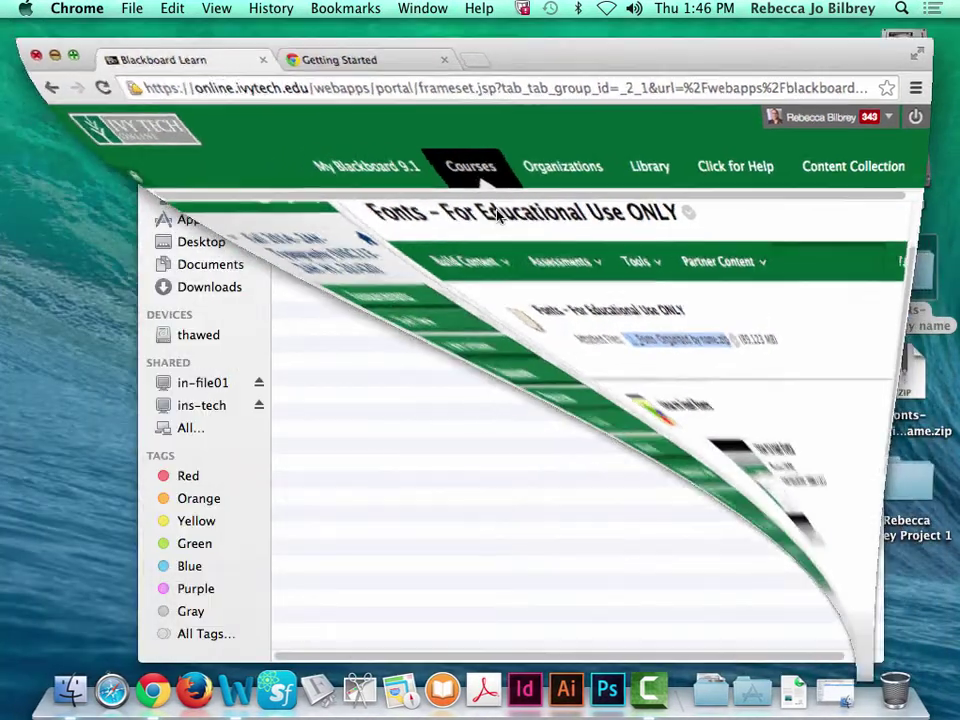
pyautogui.click(48, 36)
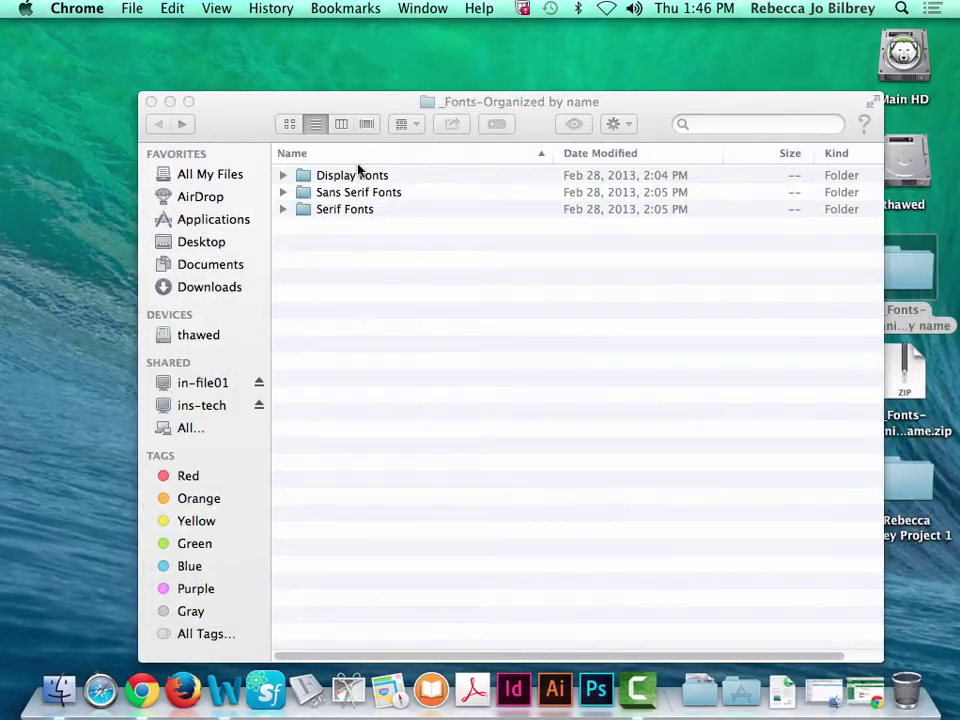
pyautogui.moveTo(341, 113); pyautogui.dragTo(213, 44)
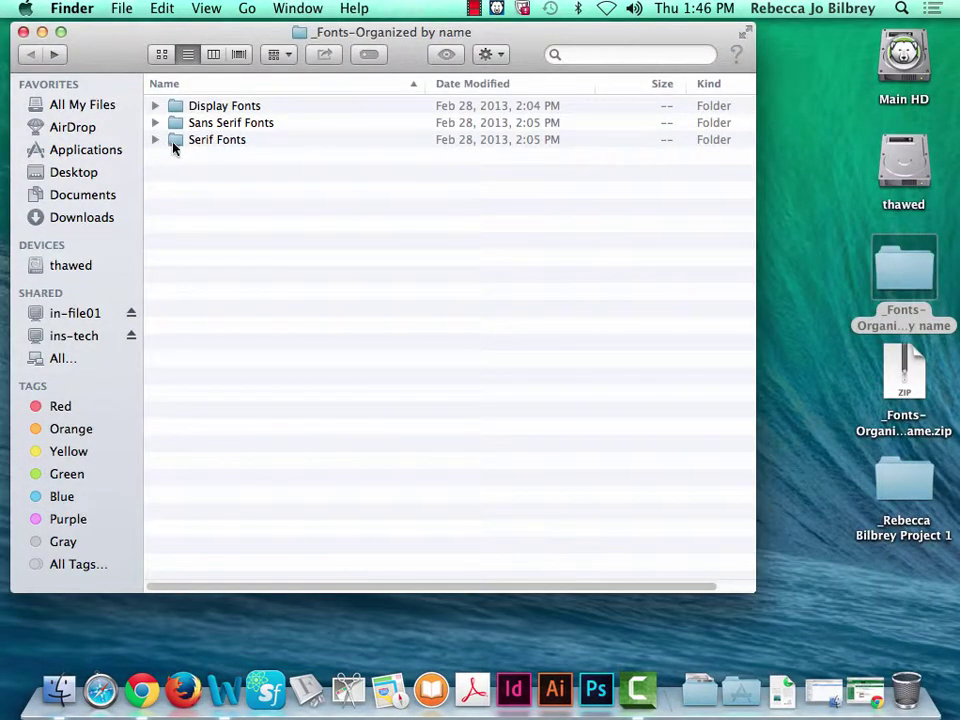
pyautogui.click(155, 140)
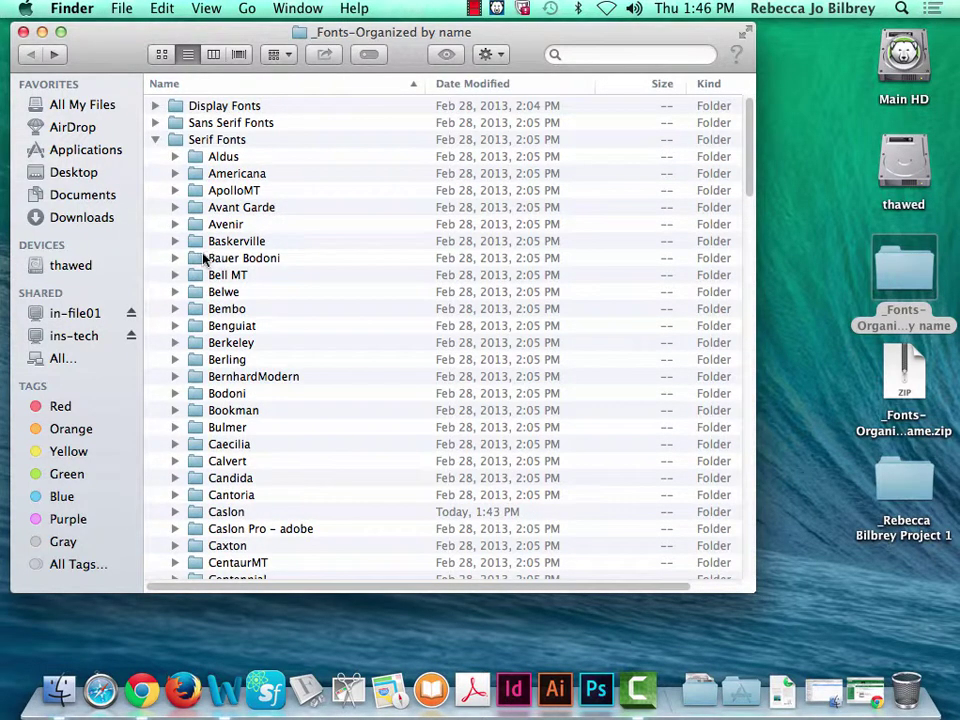
pyautogui.click(176, 242)
pyautogui.click(178, 242)
pyautogui.moveTo(196, 244); pyautogui.dragTo(795, 200)
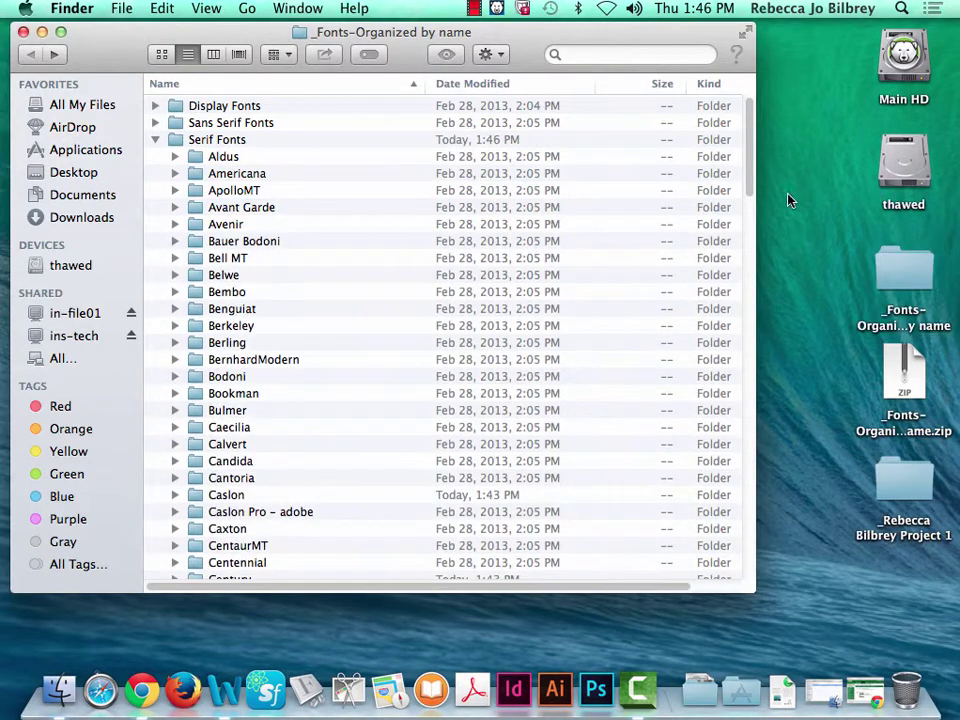
pyautogui.click(23, 32)
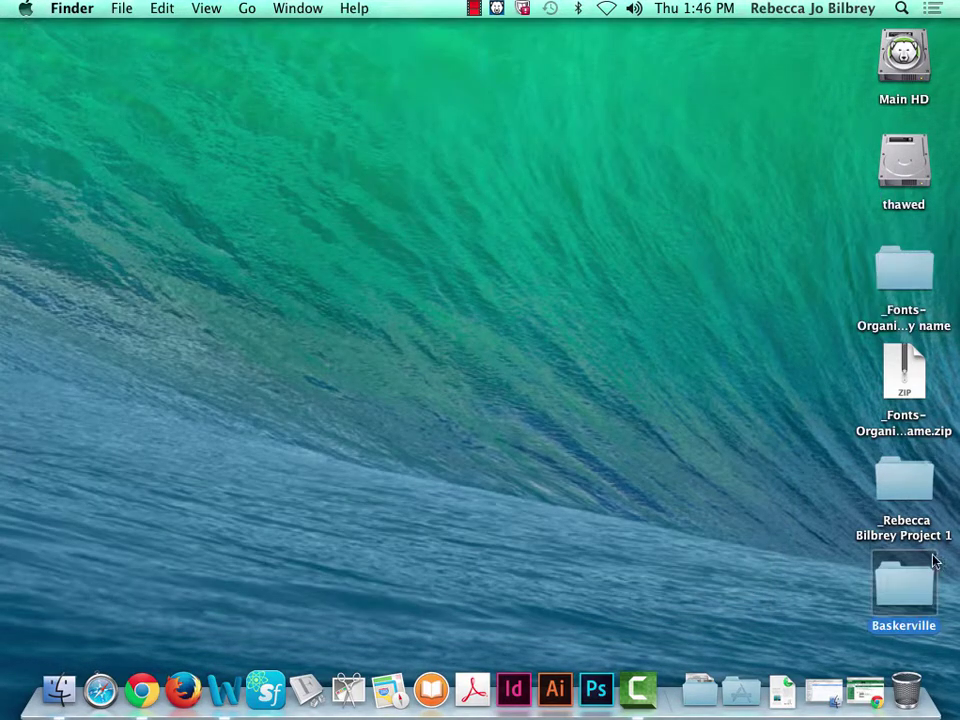
pyautogui.moveTo(910, 575); pyautogui.dragTo(671, 146)
pyautogui.moveTo(908, 305); pyautogui.dragTo(825, 118)
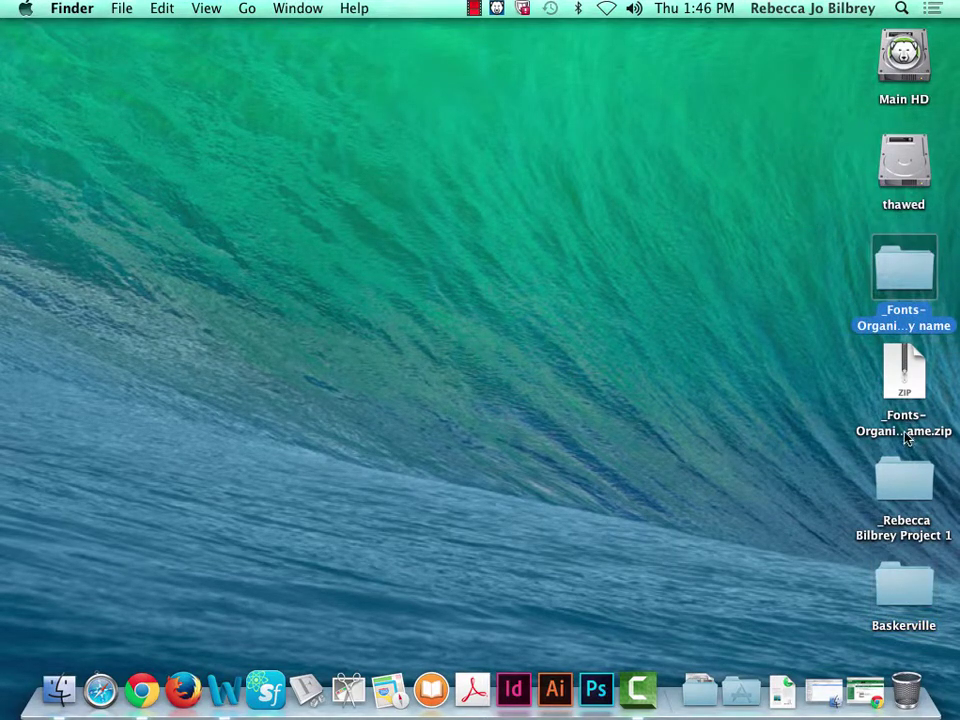
pyautogui.click(906, 595)
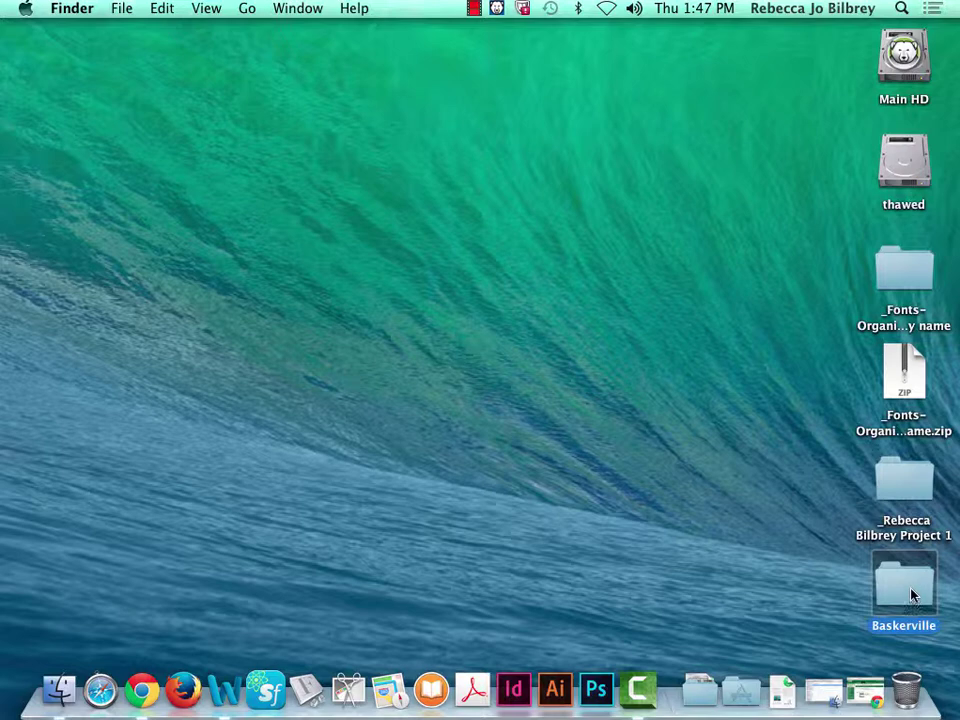
# - Open the Baskerville folder, move its window left, and preview BaskervilleCyrLTStd-Bold.otf
pyautogui.doubleClick(912, 597)
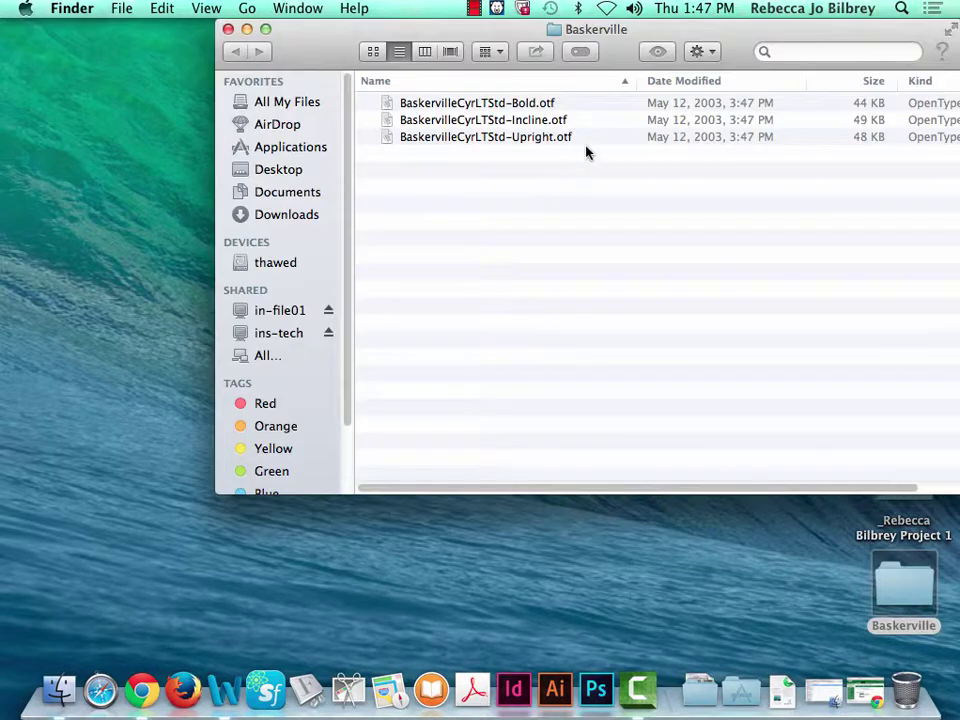
pyautogui.moveTo(630, 36); pyautogui.dragTo(430, 36)
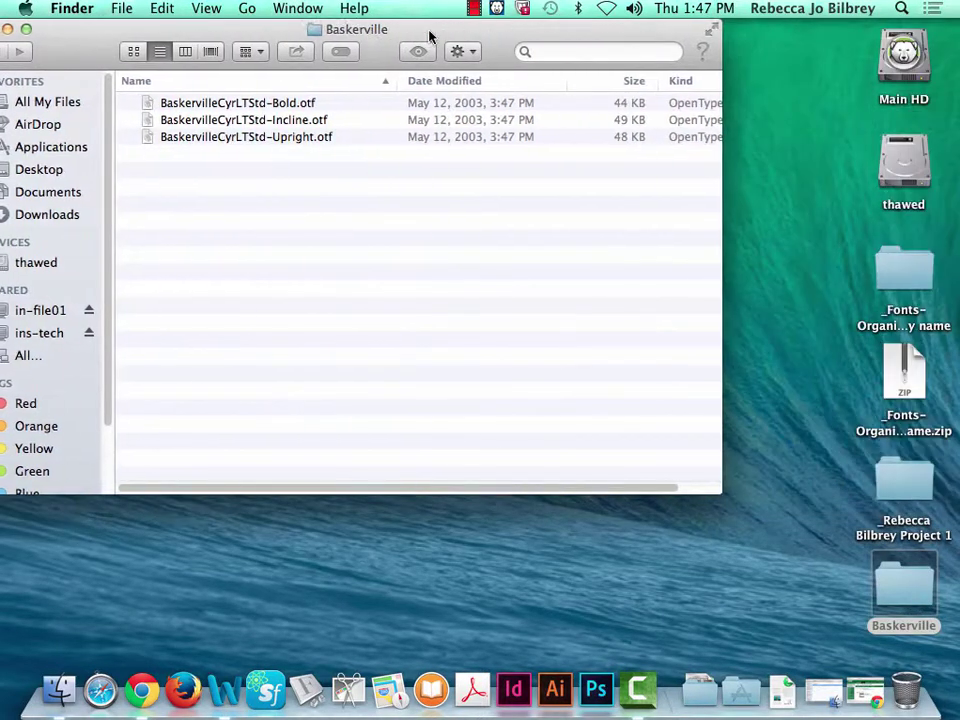
pyautogui.doubleClick(172, 106)
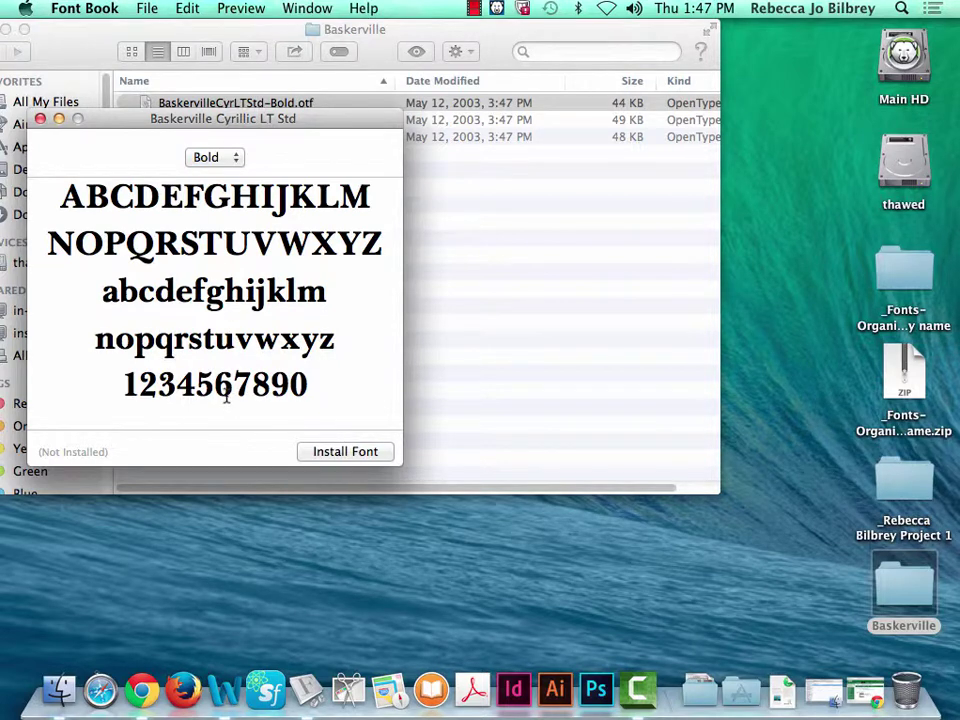
# - Close the Baskerville Cyrillic LT Std Bold preview without installing the font
pyautogui.moveTo(226, 397)
pyautogui.moveTo(40, 194)
pyautogui.click(40, 119)
# - Move the Baskerville folder window aside and launch Suitcase Fusion 4 from the Dock
pyautogui.moveTo(52, 31); pyautogui.dragTo(165, 31)
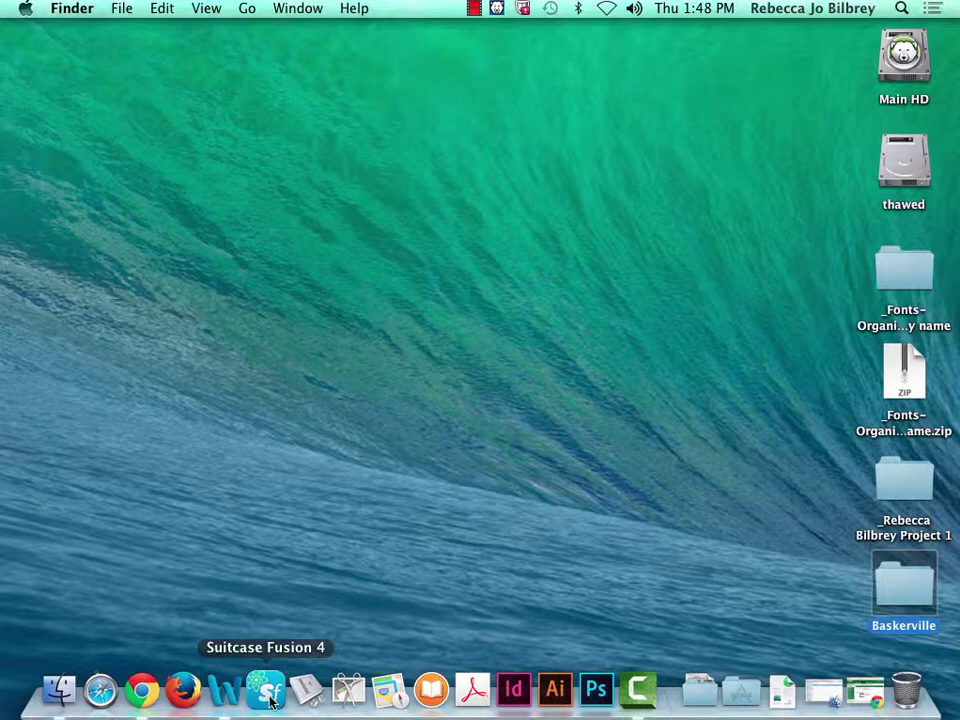
pyautogui.click(266, 690)
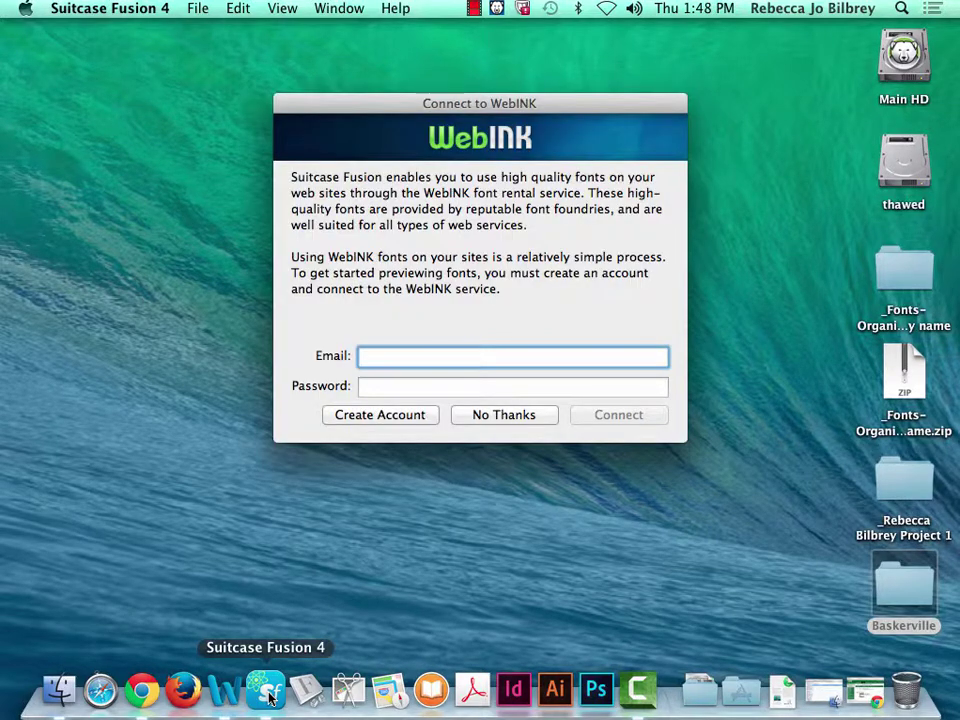
# - Decline the Connect to WebINK prompt with No Thanks
pyautogui.click(516, 419)
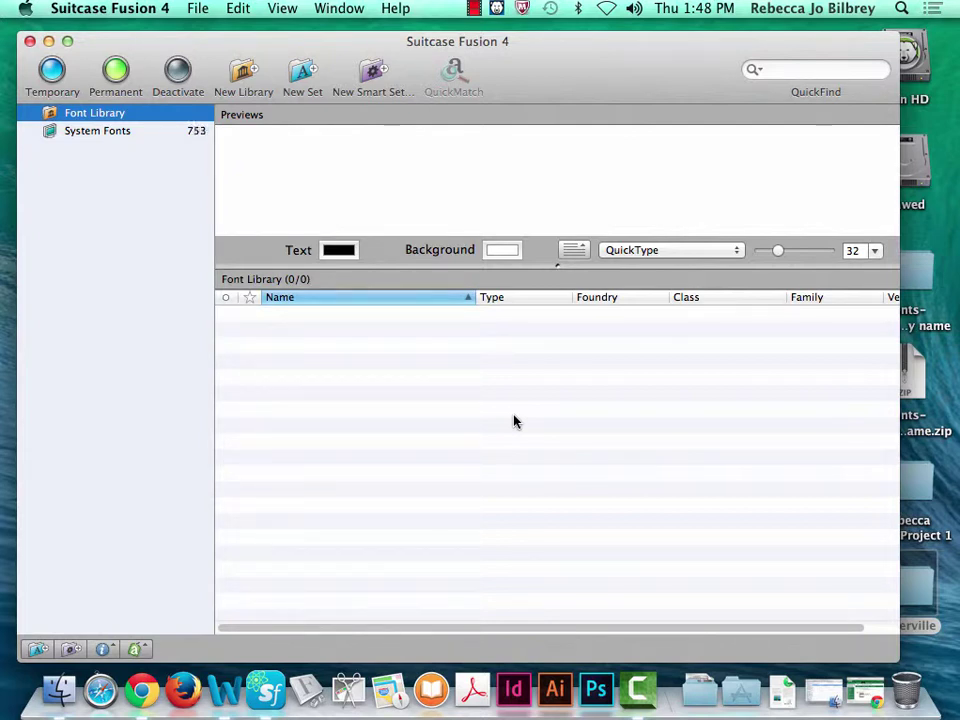
# - Add the Baskerville and Helvetica Neue LT font folders to the Suitcase Font Library
pyautogui.moveTo(561, 88); pyautogui.dragTo(548, 78)
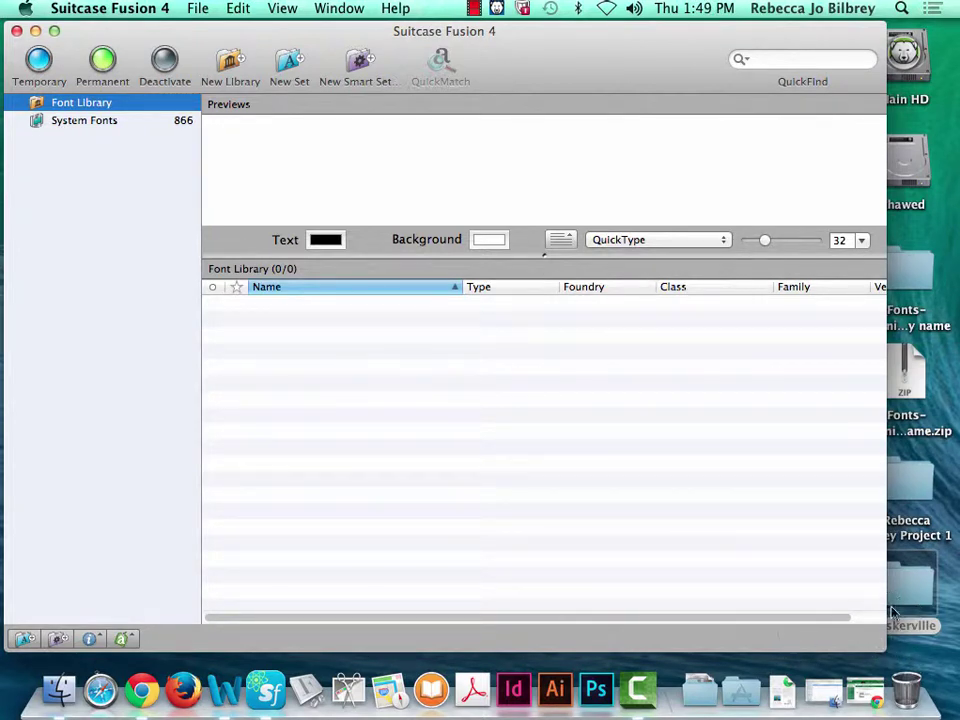
pyautogui.moveTo(893, 612); pyautogui.dragTo(300, 340)
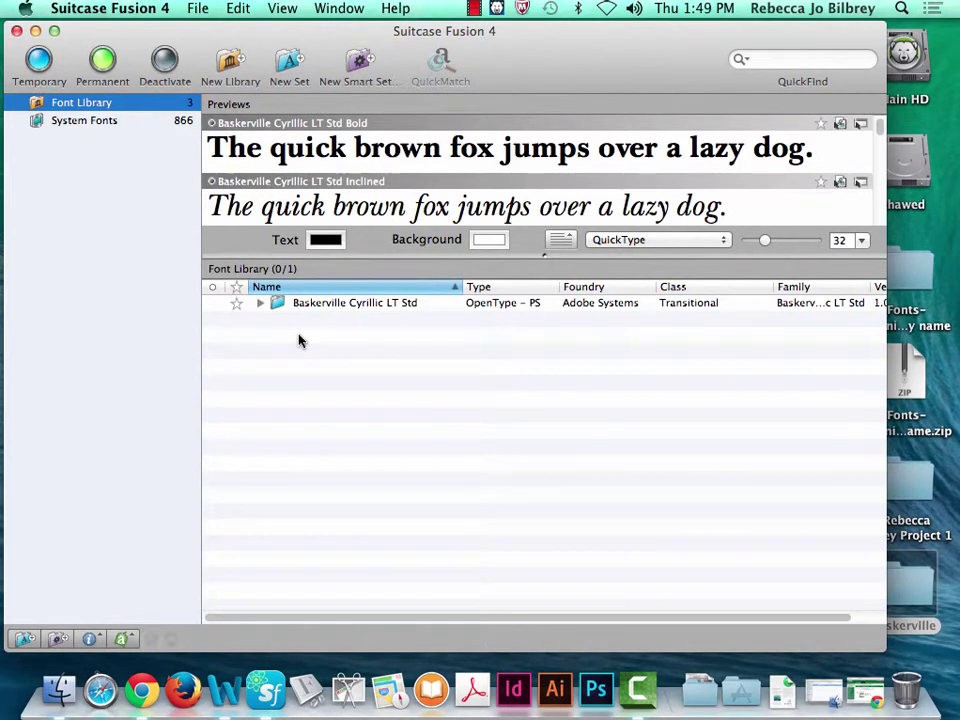
pyautogui.doubleClick(917, 497)
pyautogui.moveTo(135, 95); pyautogui.dragTo(560, 158)
pyautogui.moveTo(760, 231); pyautogui.dragTo(268, 388)
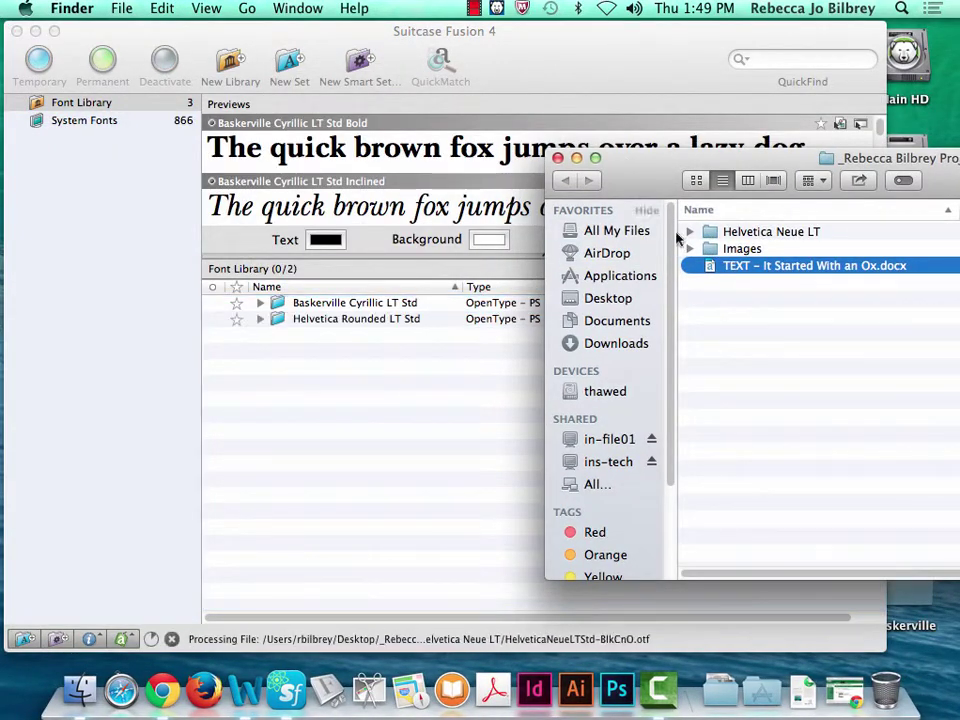
# - Close the project folder window in Finder
pyautogui.click(557, 158)
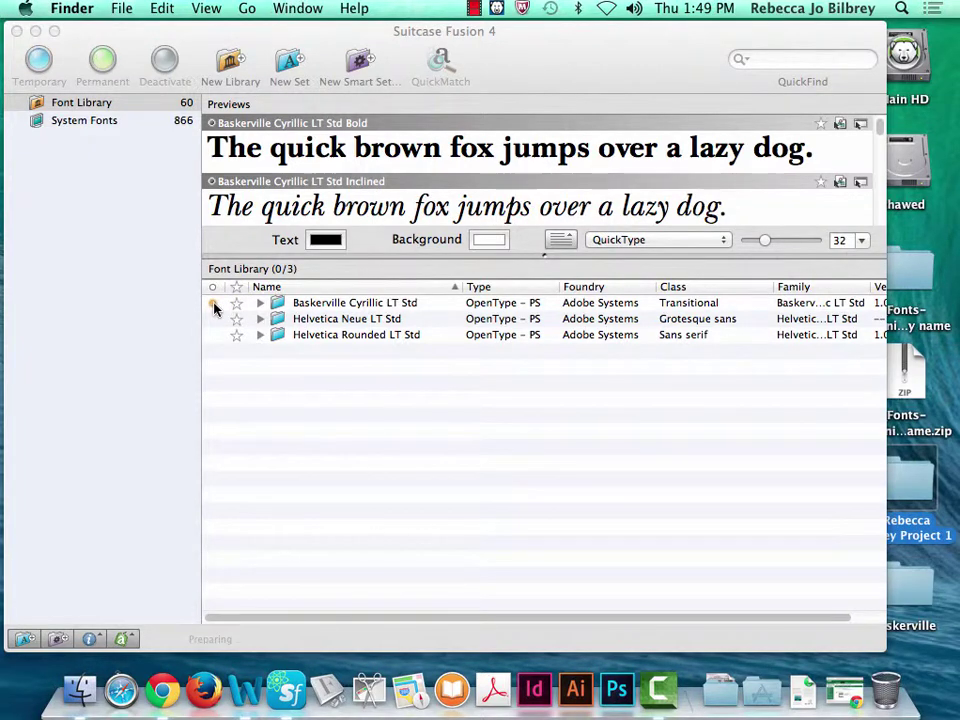
# - Activate Baskerville Cyrillic LT Std, Helvetica Neue LT Std and Helvetica Rounded LT Std
pyautogui.click(213, 304)
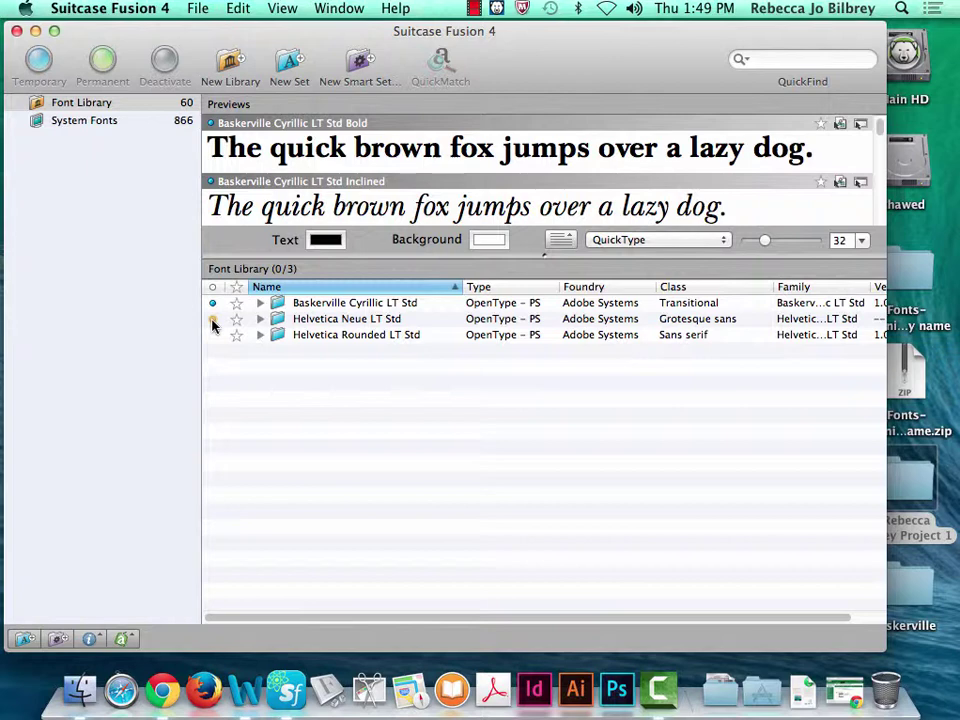
pyautogui.click(212, 320)
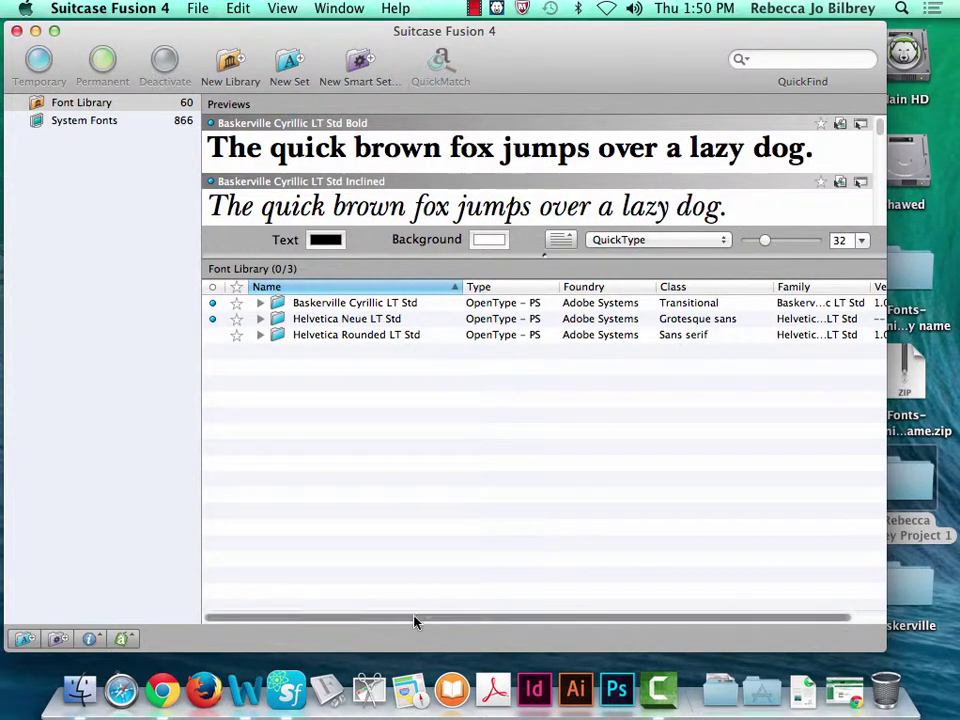
pyautogui.click(212, 319)
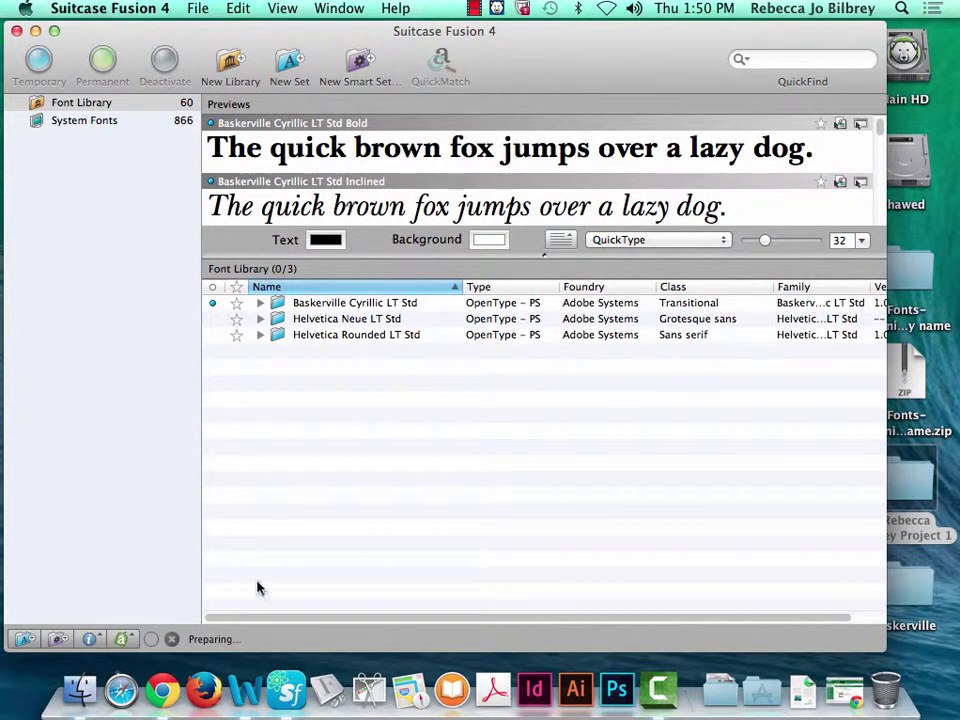
pyautogui.click(212, 319)
pyautogui.click(212, 334)
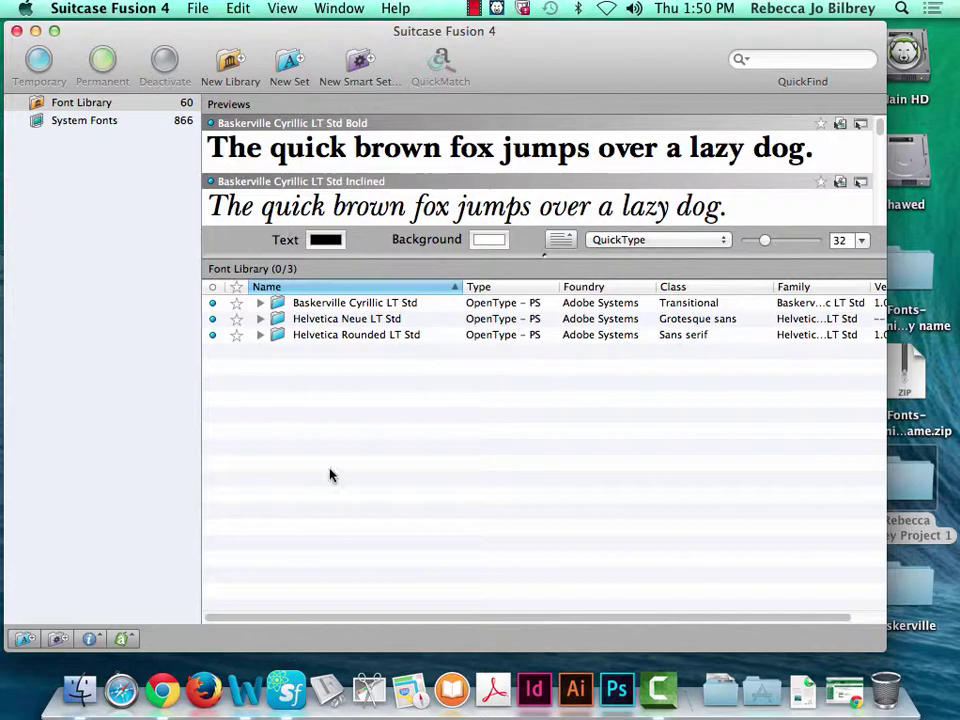
# - Expand Helvetica Neue LT Std to check its individual fonts, then collapse it
pyautogui.click(259, 320)
pyautogui.moveTo(876, 336); pyautogui.dragTo(898, 300)
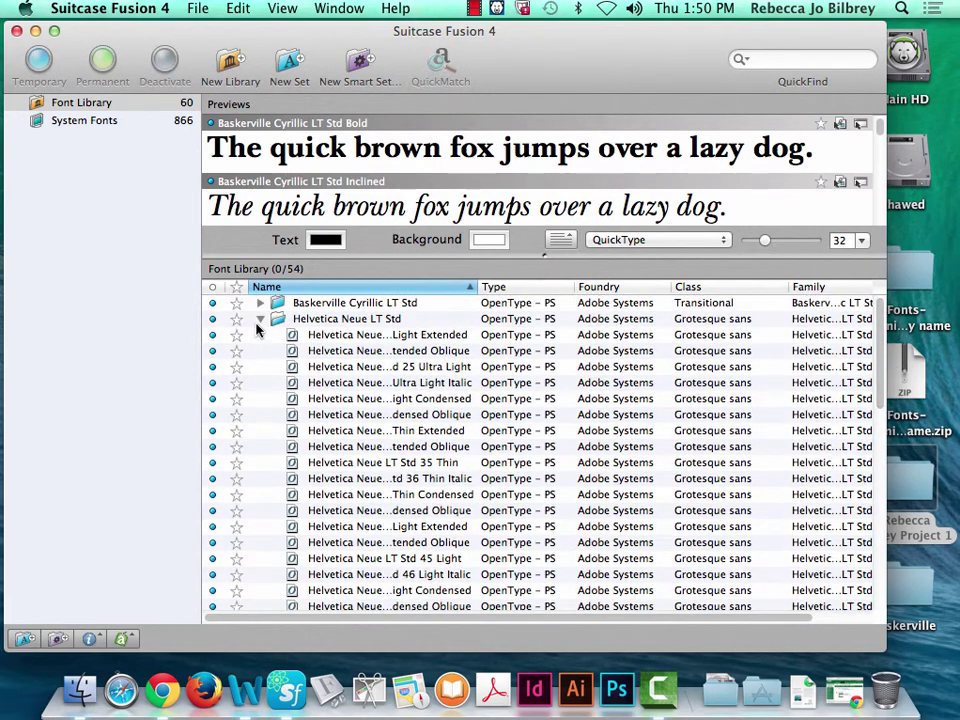
pyautogui.click(259, 319)
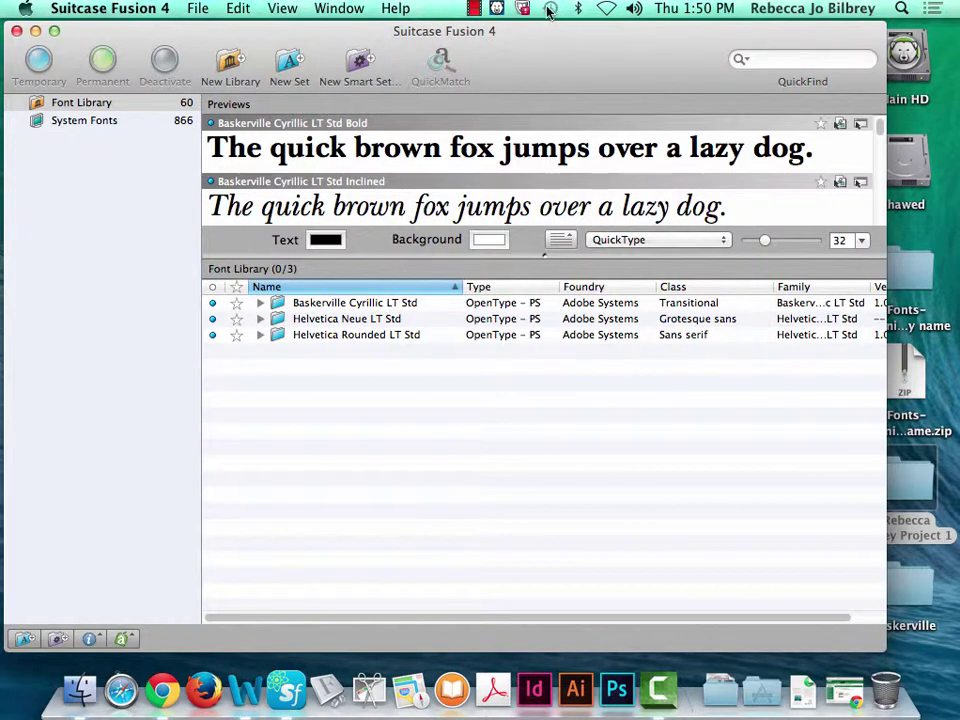
pyautogui.click(496, 10)
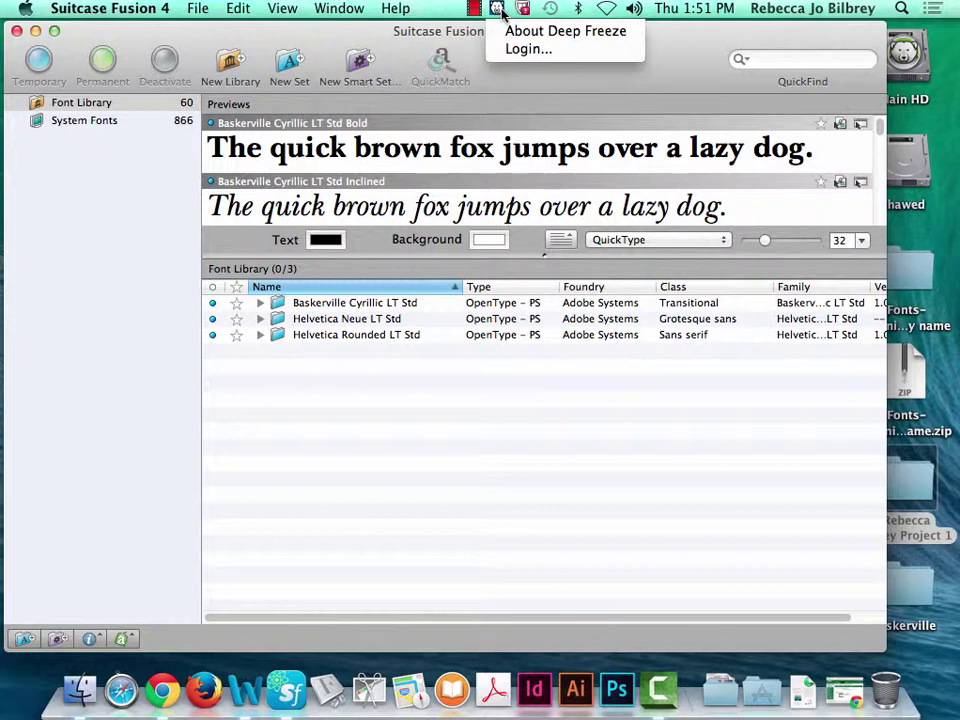
pyautogui.click(688, 62)
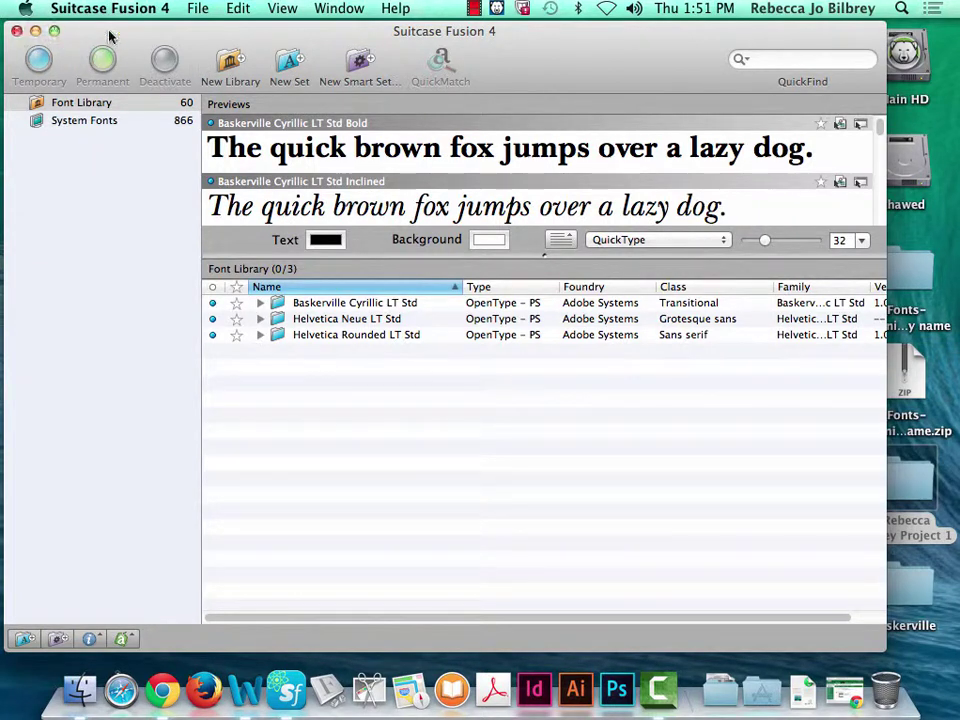
pyautogui.moveTo(111, 34); pyautogui.dragTo(153, 37)
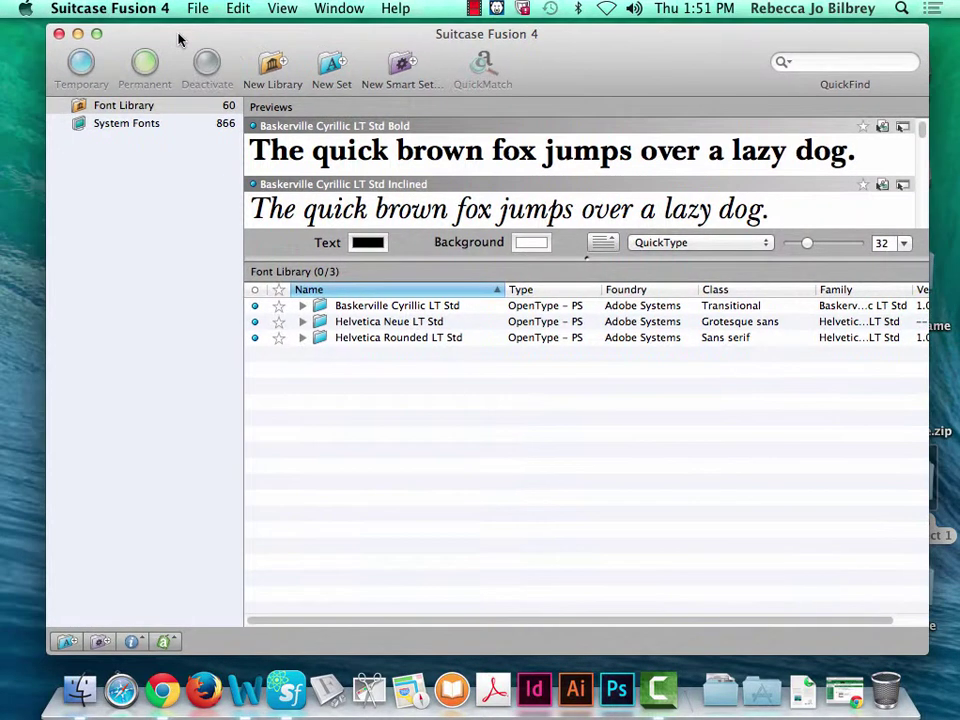
# - Close the Suitcase Fusion 4 window and return to the Finder desktop
pyautogui.click(60, 35)
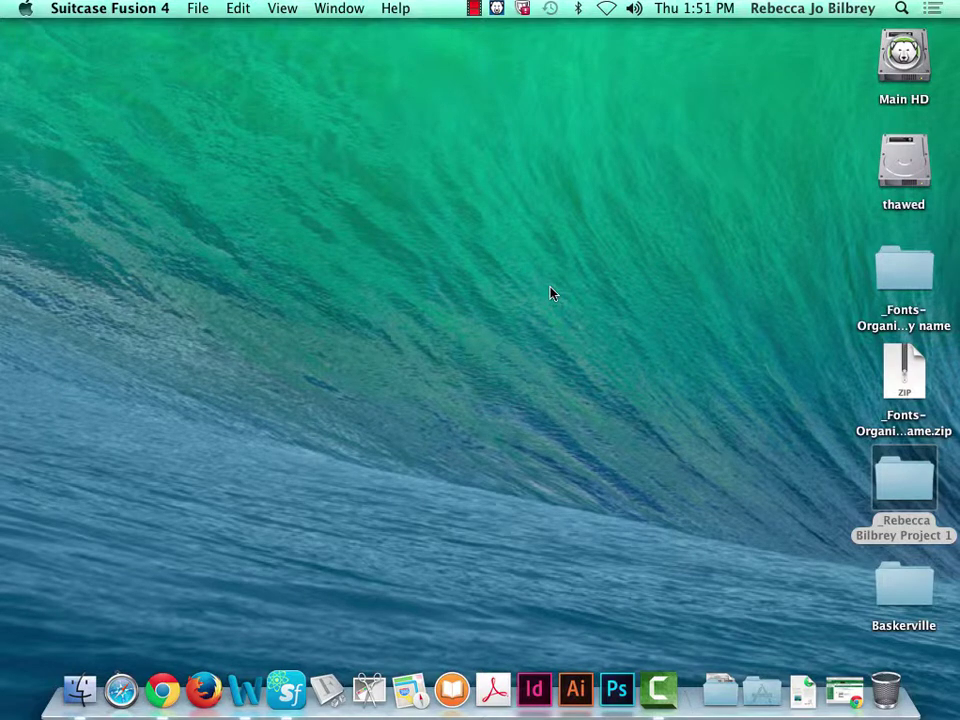
pyautogui.press('super+q')
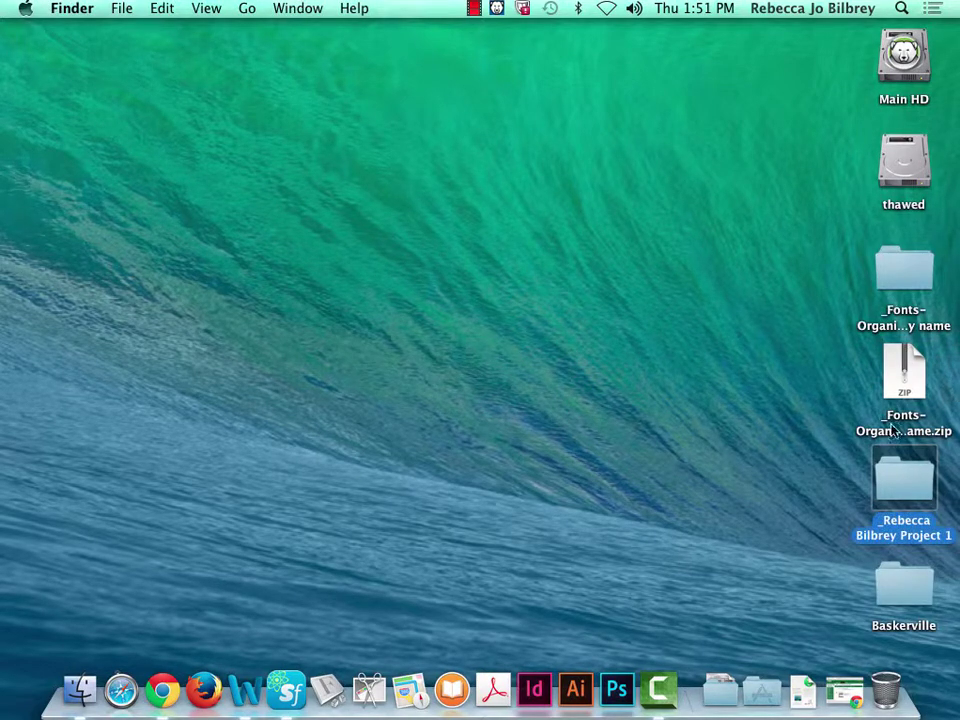
pyautogui.moveTo(904, 470); pyautogui.dragTo(825, 330)
# - Launch InDesign CC 2014 and decline the Assignment, InCopy and InCopyExportUI plug-in Startup Alerts
pyautogui.click(545, 697)
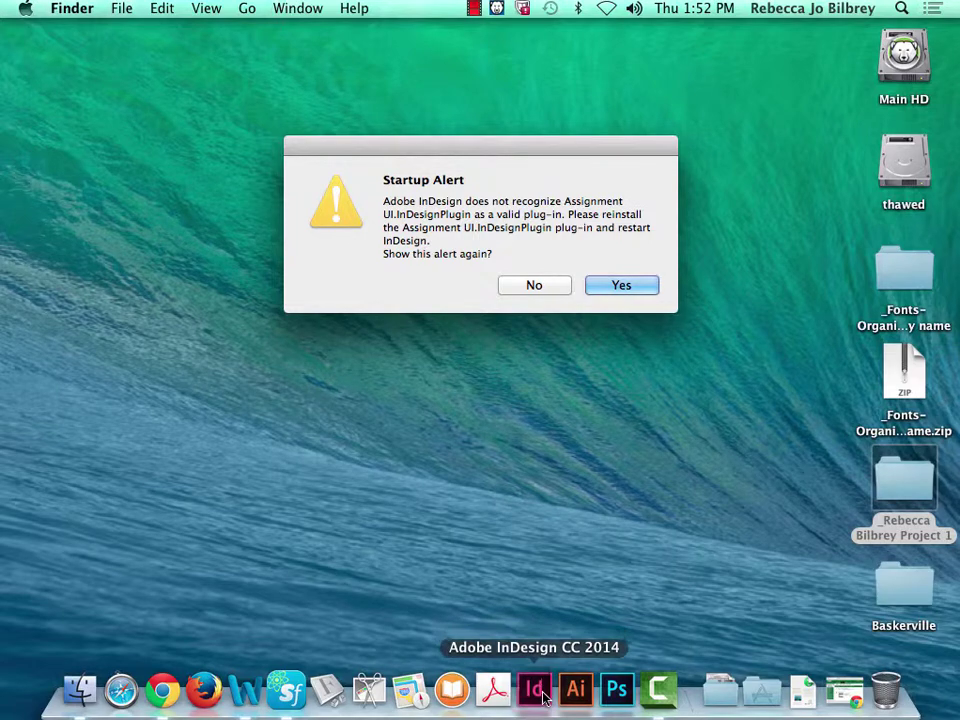
pyautogui.click(530, 286)
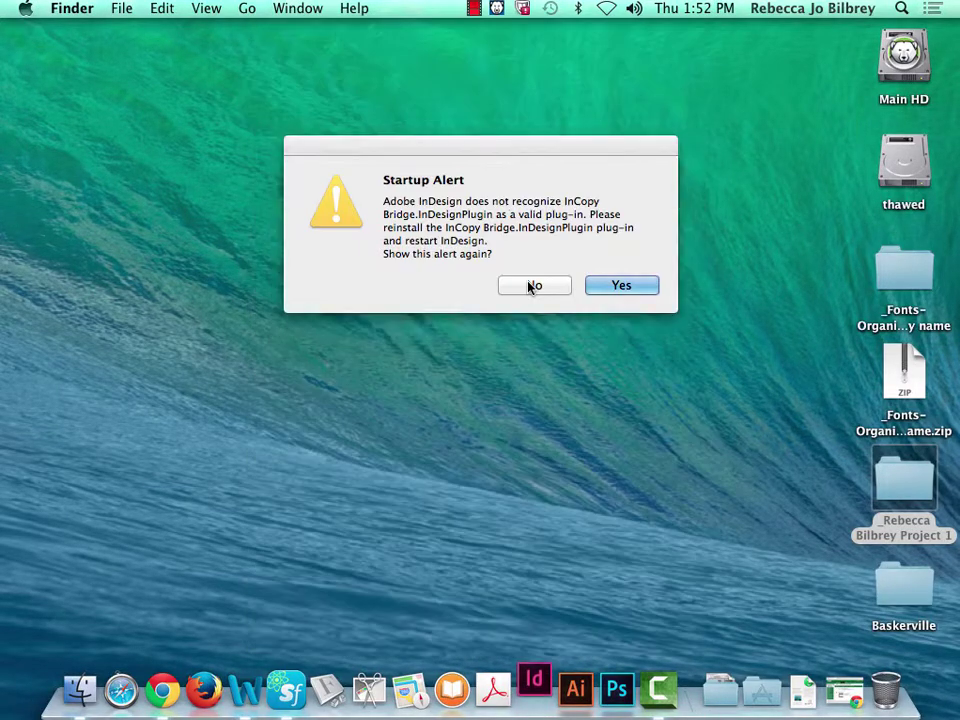
pyautogui.click(530, 286)
pyautogui.click(529, 287)
pyautogui.click(527, 287)
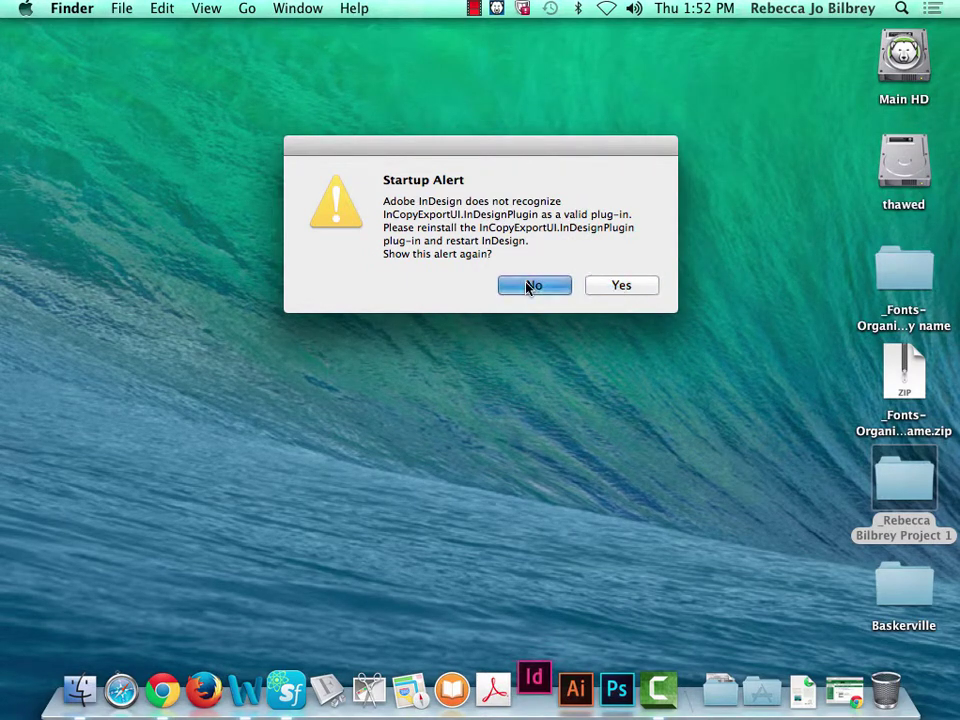
pyautogui.click(527, 287)
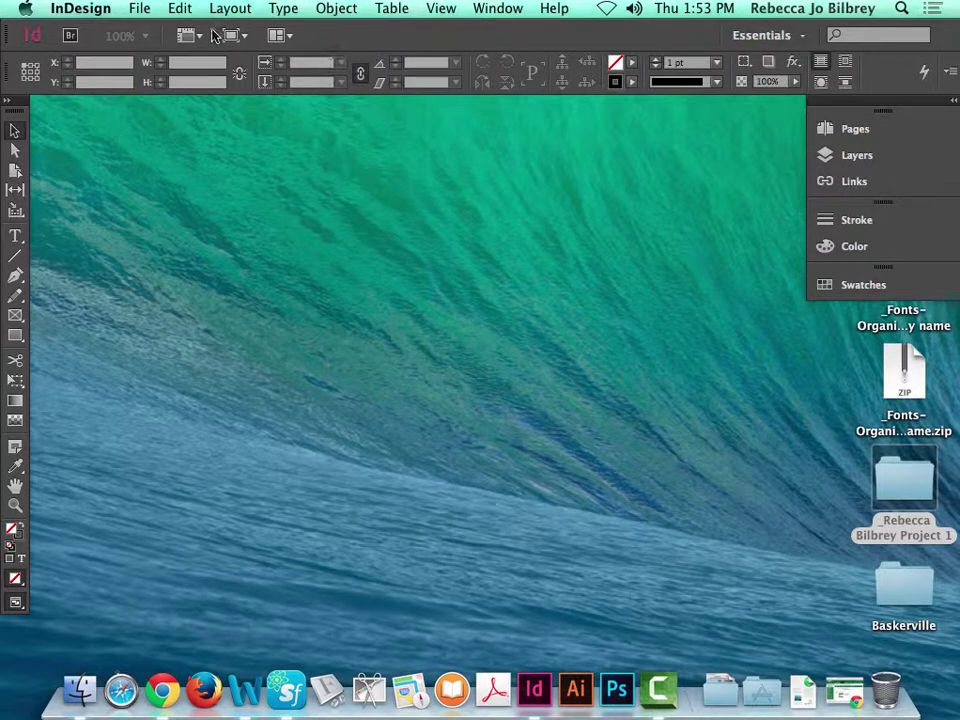
# - Start a new document from File > New > Document, showing the Default preset settings
pyautogui.click(139, 9)
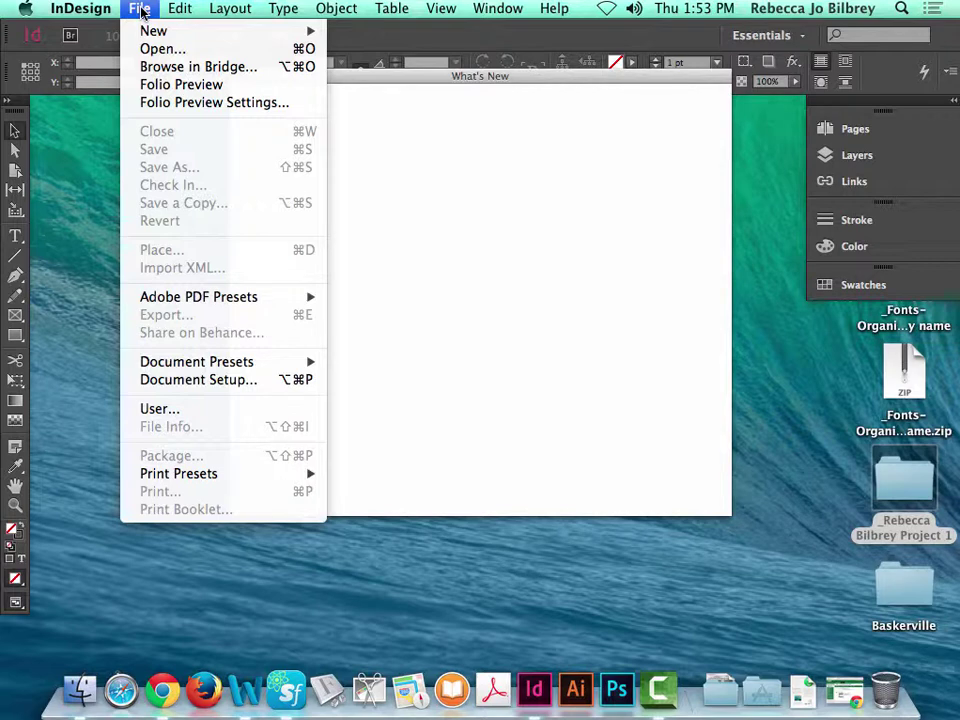
pyautogui.moveTo(150, 32)
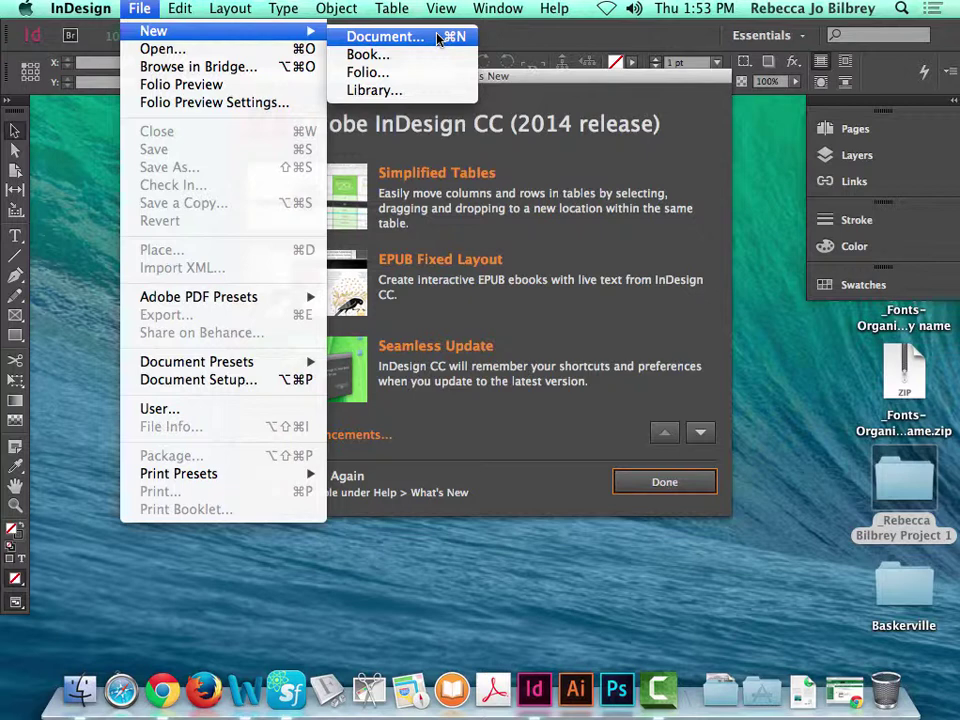
pyautogui.click(437, 38)
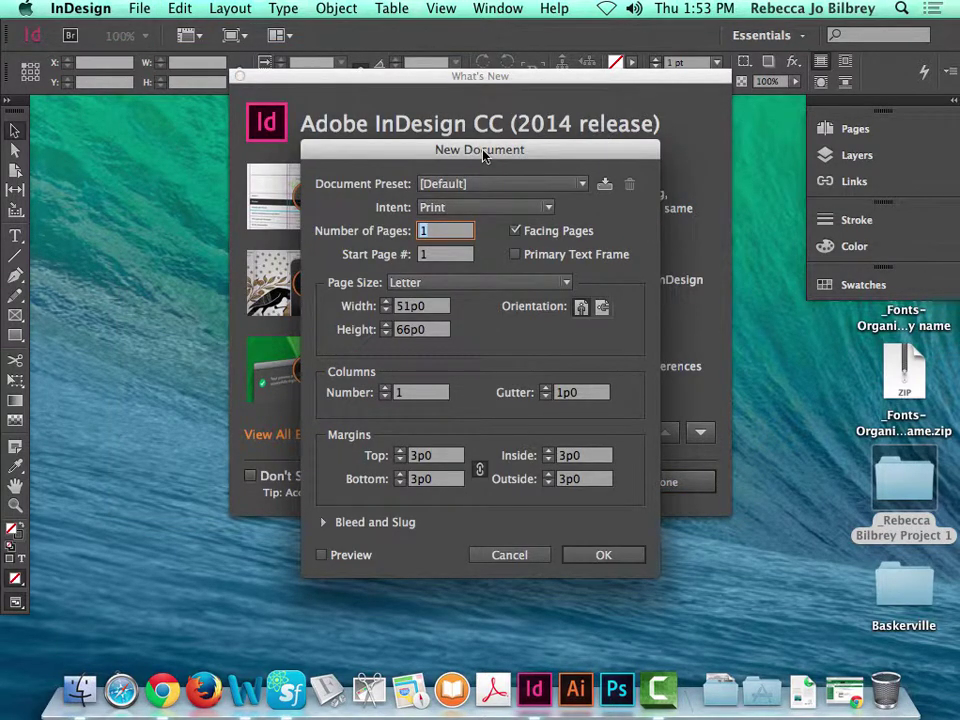
# - Keep the document intent as Print and turn off Facing Pages
pyautogui.click(449, 209)
pyautogui.click(449, 210)
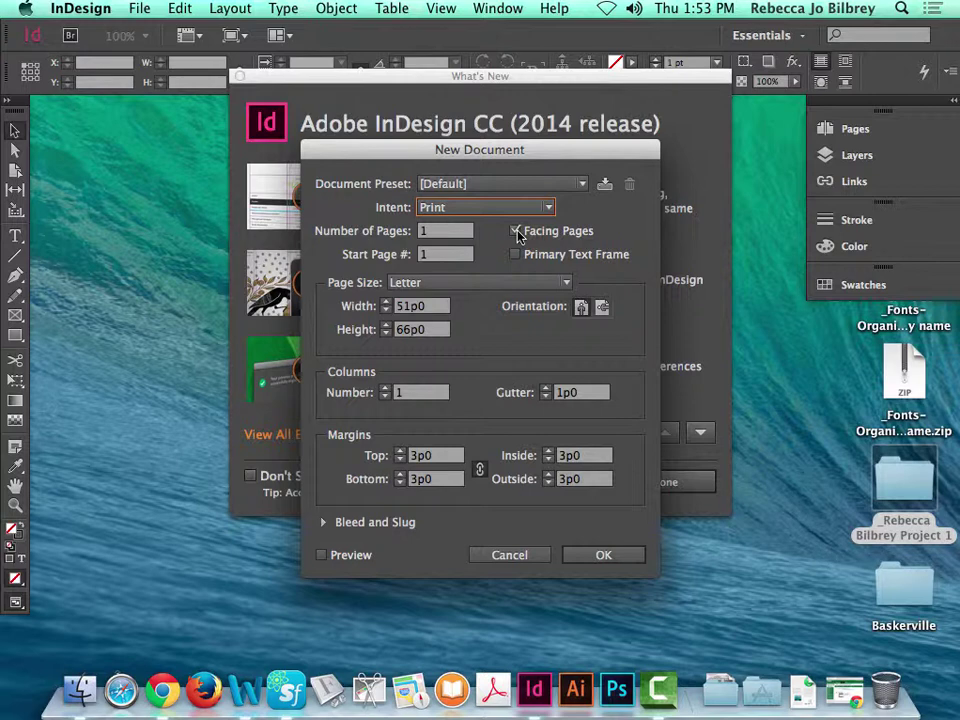
pyautogui.click(515, 231)
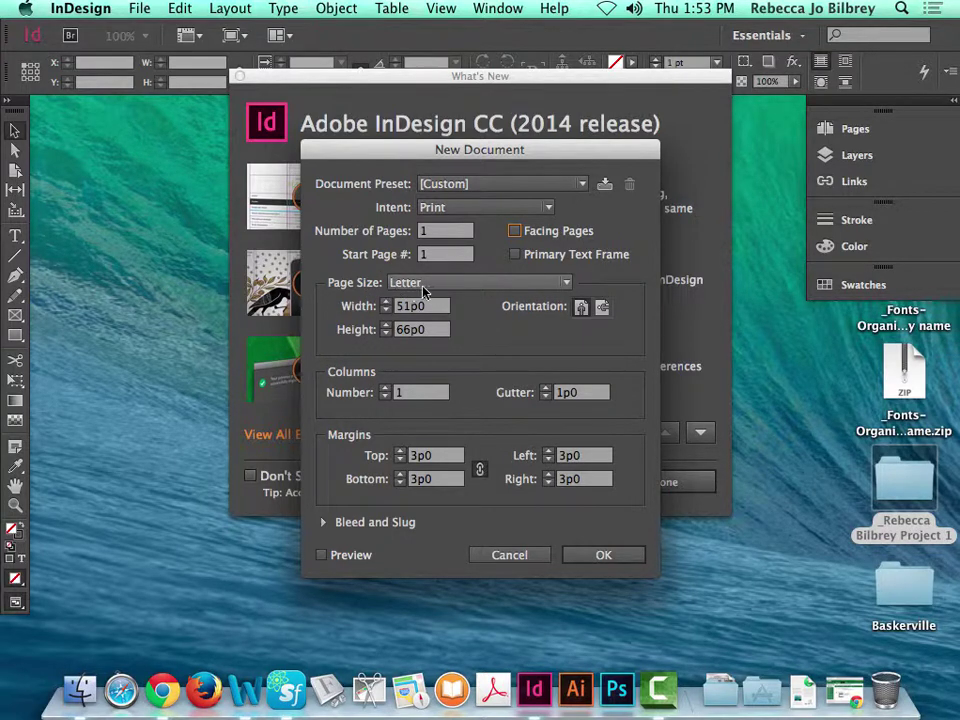
# - Set the page width and height to 10 in each, giving a square 60p0 page
pyautogui.doubleClick(435, 306)
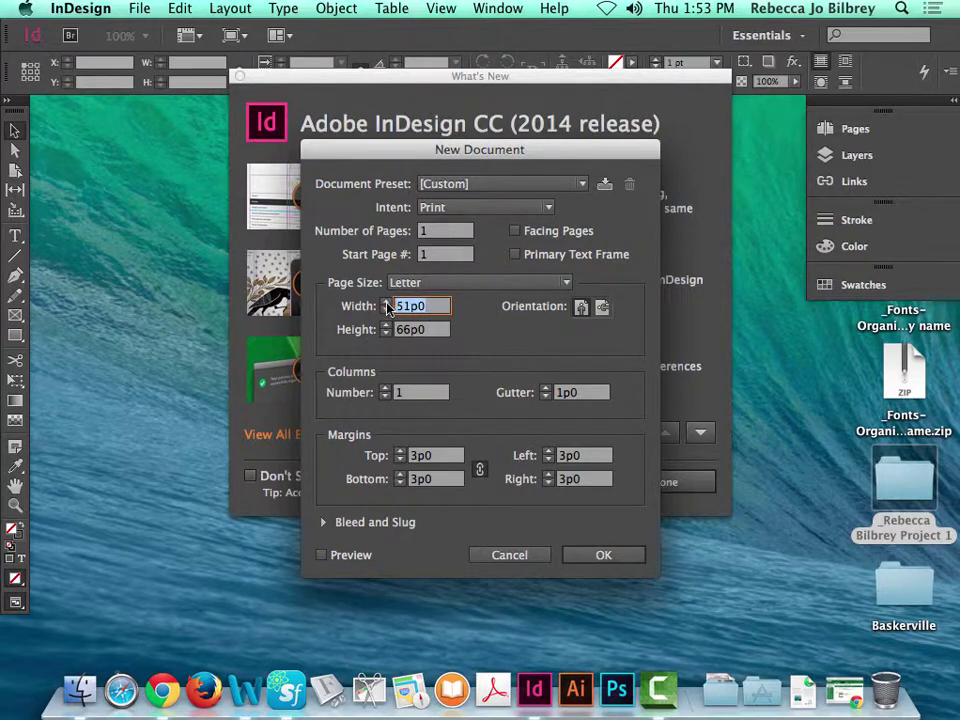
pyautogui.moveTo(418, 150); pyautogui.dragTo(396, 64)
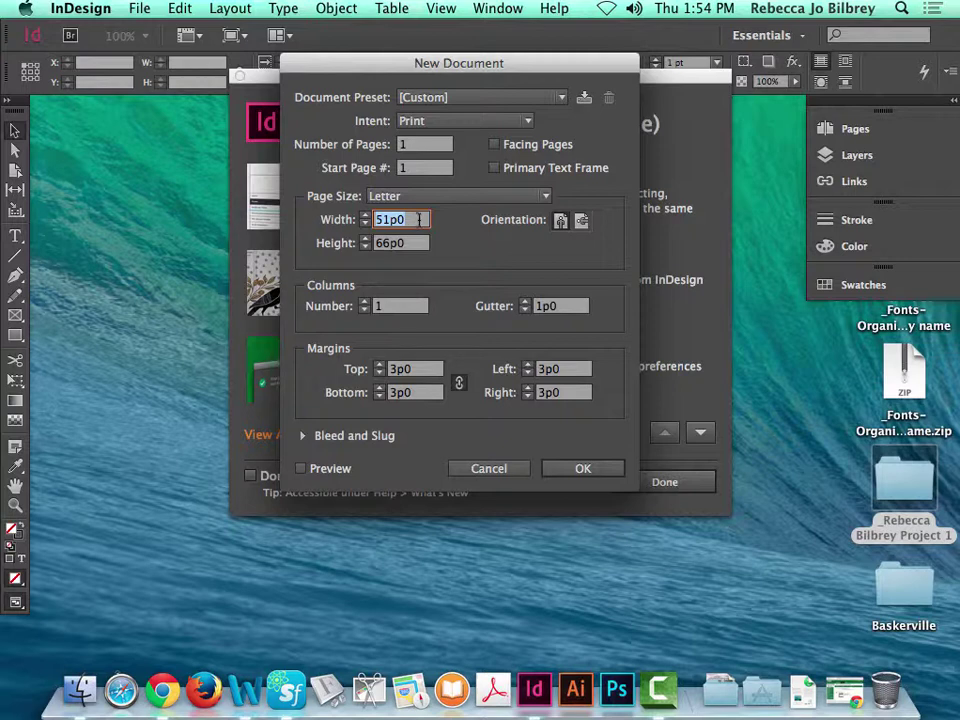
pyautogui.click(392, 219)
pyautogui.doubleClick(392, 219)
pyautogui.write('10 in')
pyautogui.press('Tab')
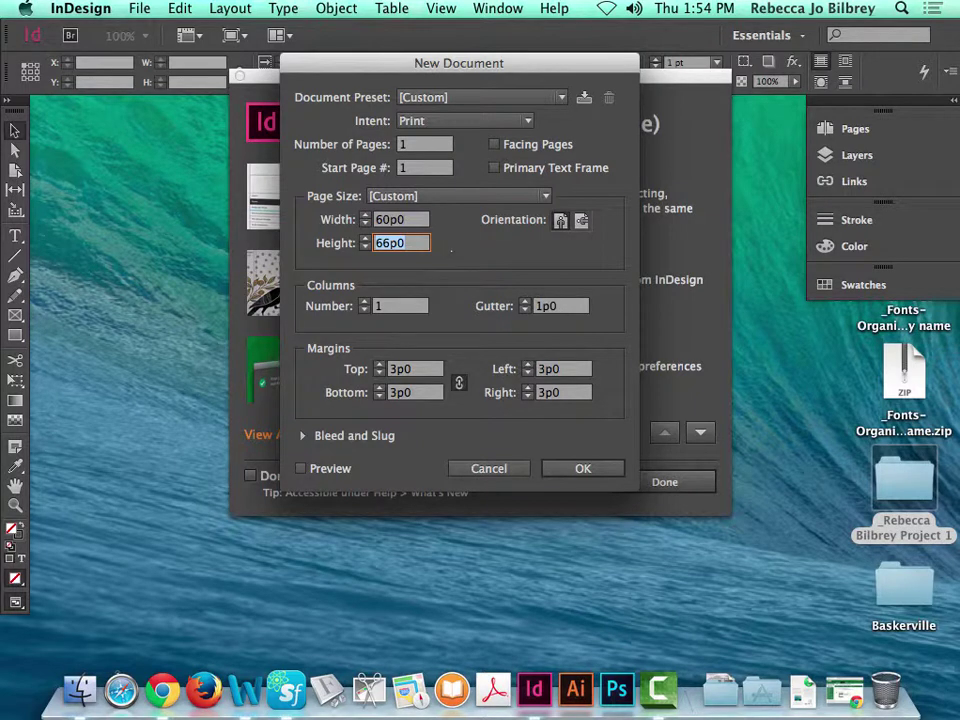
pyautogui.write('10 in')
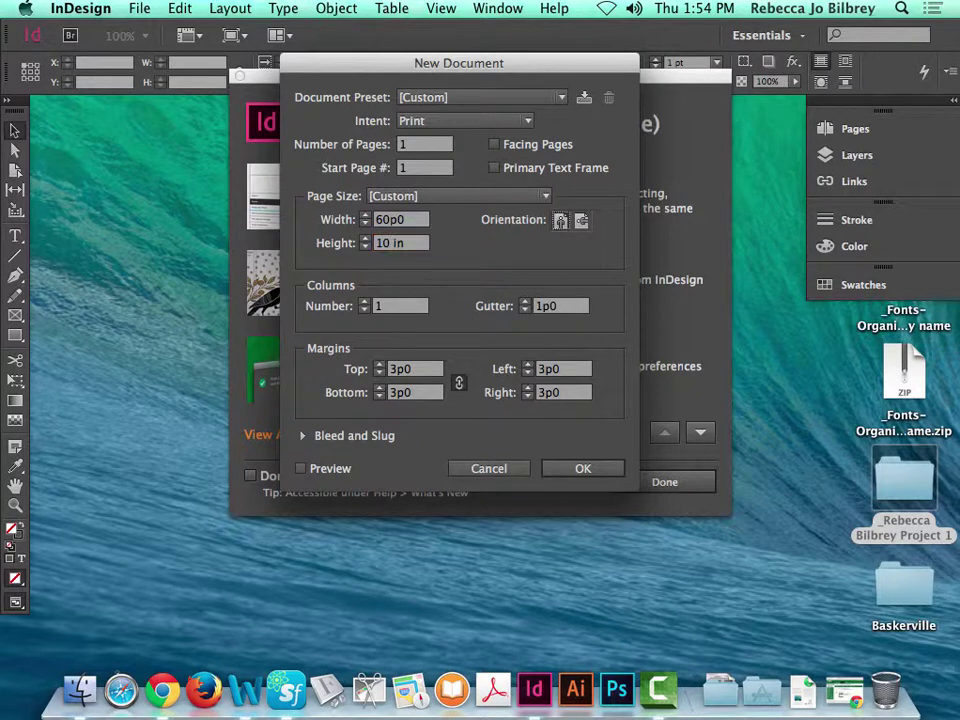
pyautogui.hotkey('shift', 'Tab')
pyautogui.click(378, 306)
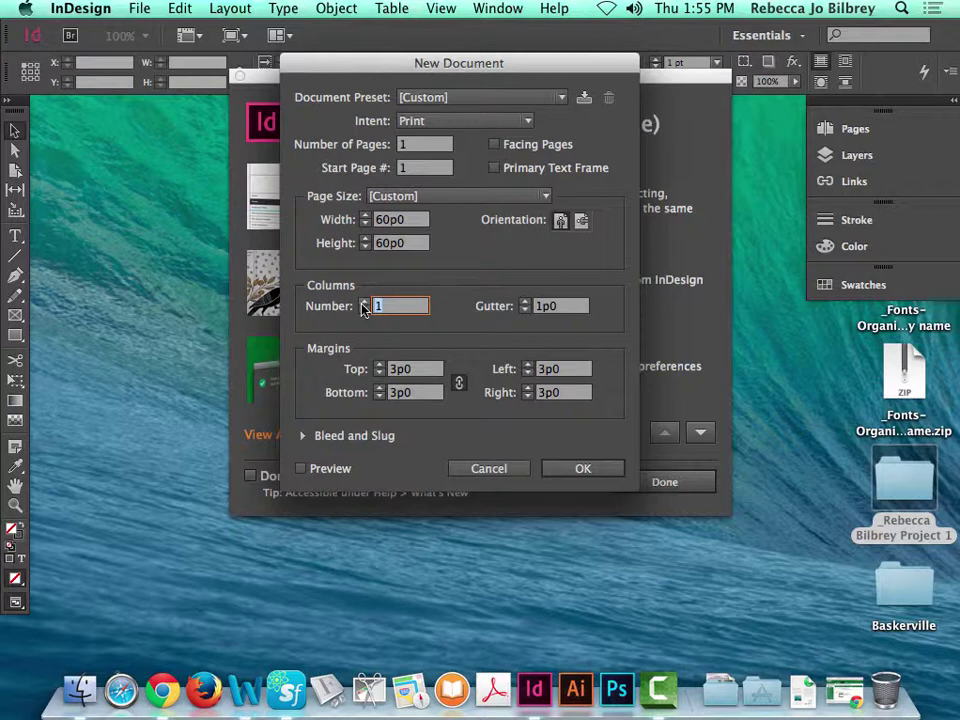
# - Set the document to 6 columns with the default 1p0 gutter
pyautogui.write('6')
pyautogui.hotkey('shift', 'Left')
pyautogui.click(410, 372)
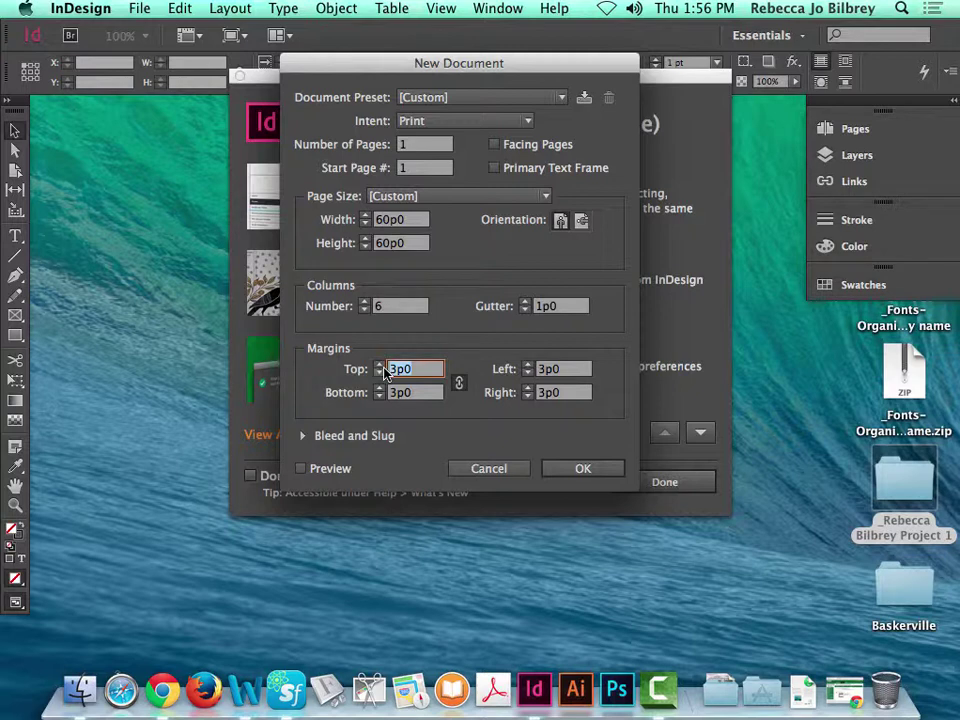
# - Expand Bleed and Slug and set a .125 in (0p9) bleed on all four sides
pyautogui.moveTo(371, 80); pyautogui.dragTo(368, 59)
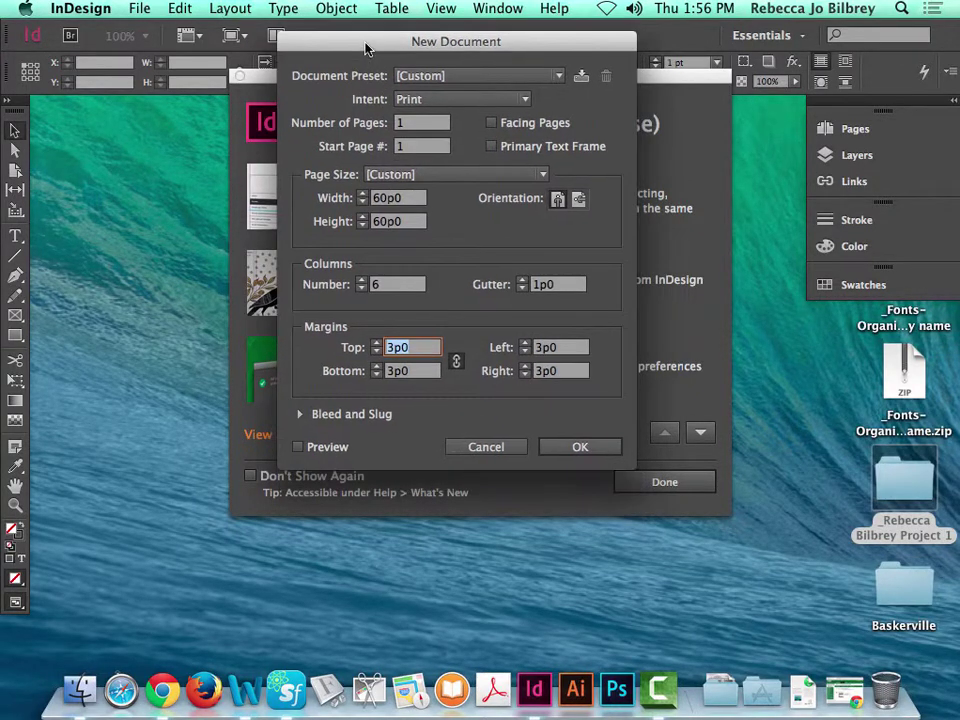
pyautogui.click(299, 415)
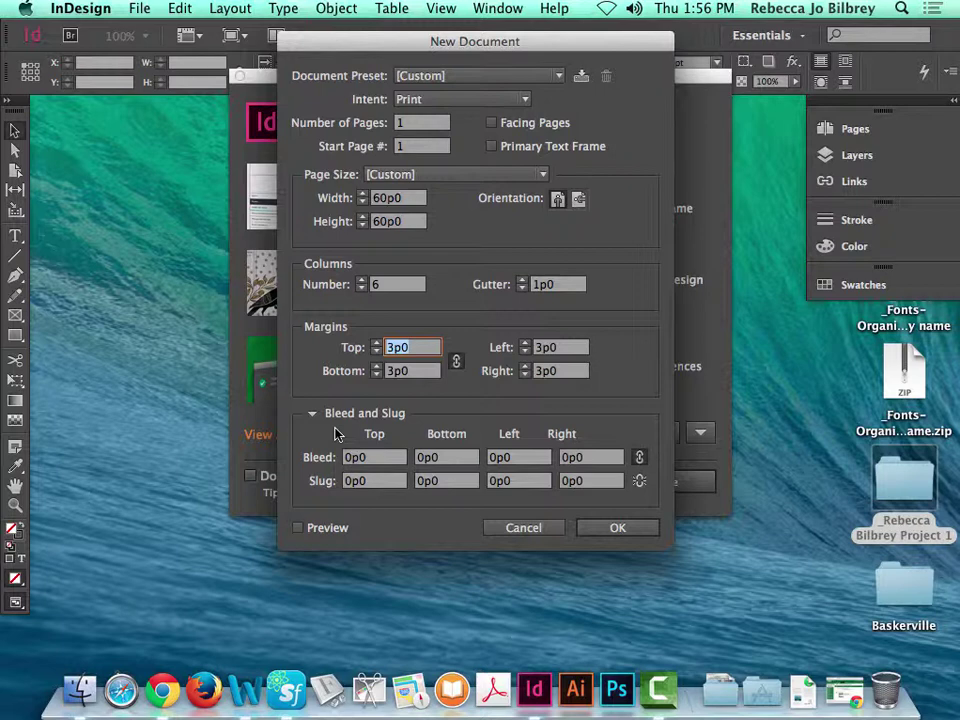
pyautogui.click(360, 457)
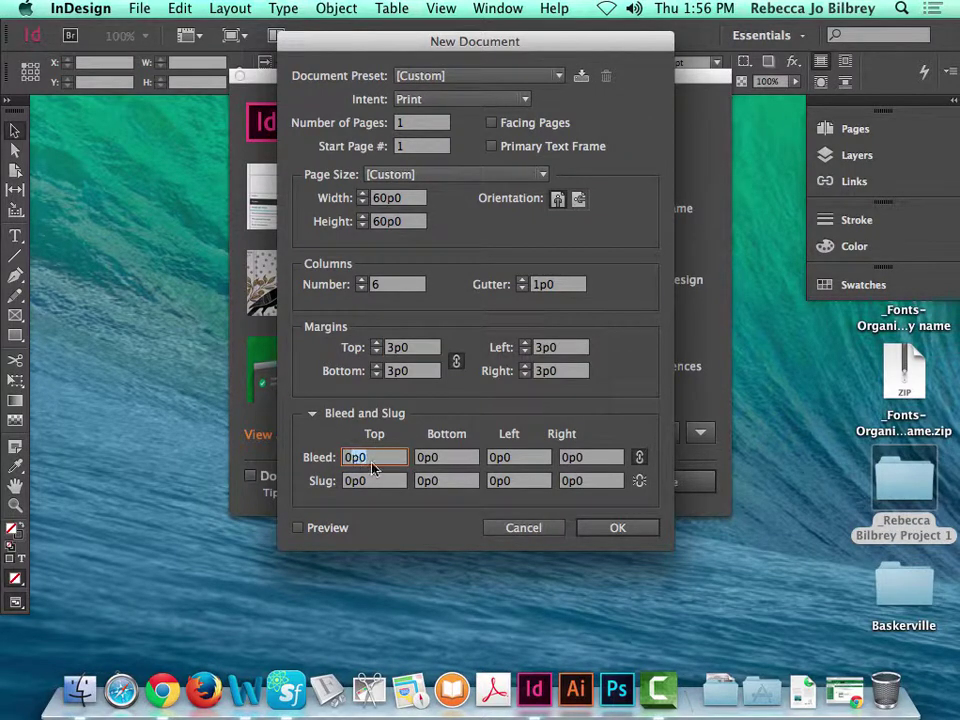
pyautogui.click(370, 460)
pyautogui.write('9')
pyautogui.press('Tab')
pyautogui.hotkey('shift', 'Tab')
pyautogui.press('BackSpace')
pyautogui.write('.125 in')
pyautogui.press('Tab')
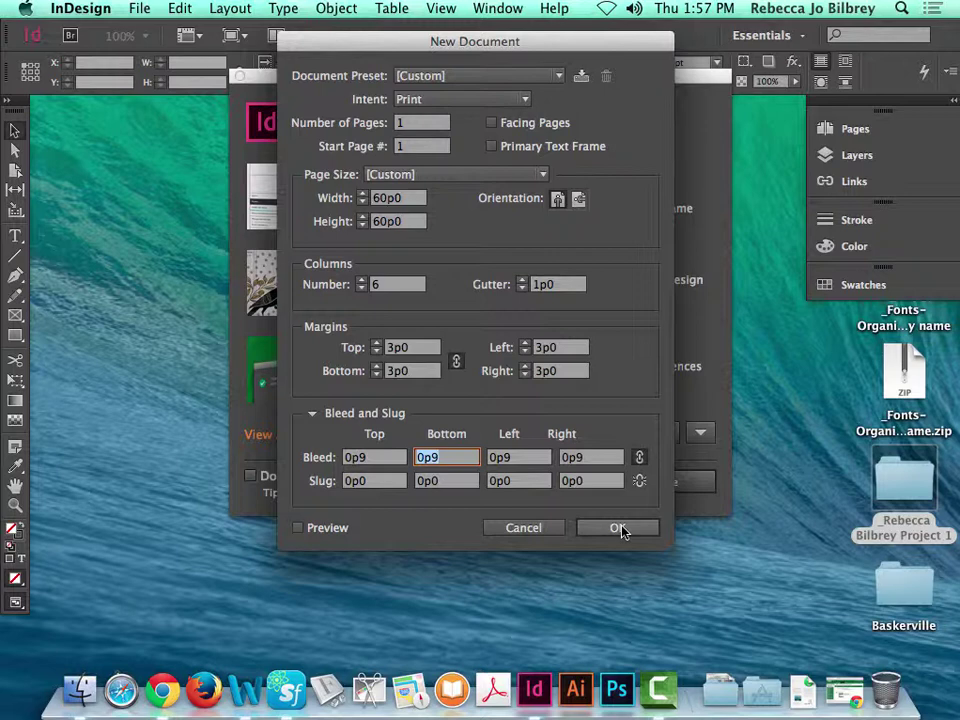
# - Create the Untitled-1 document, close What's New, and show the Tools panel in two columns
pyautogui.click(620, 528)
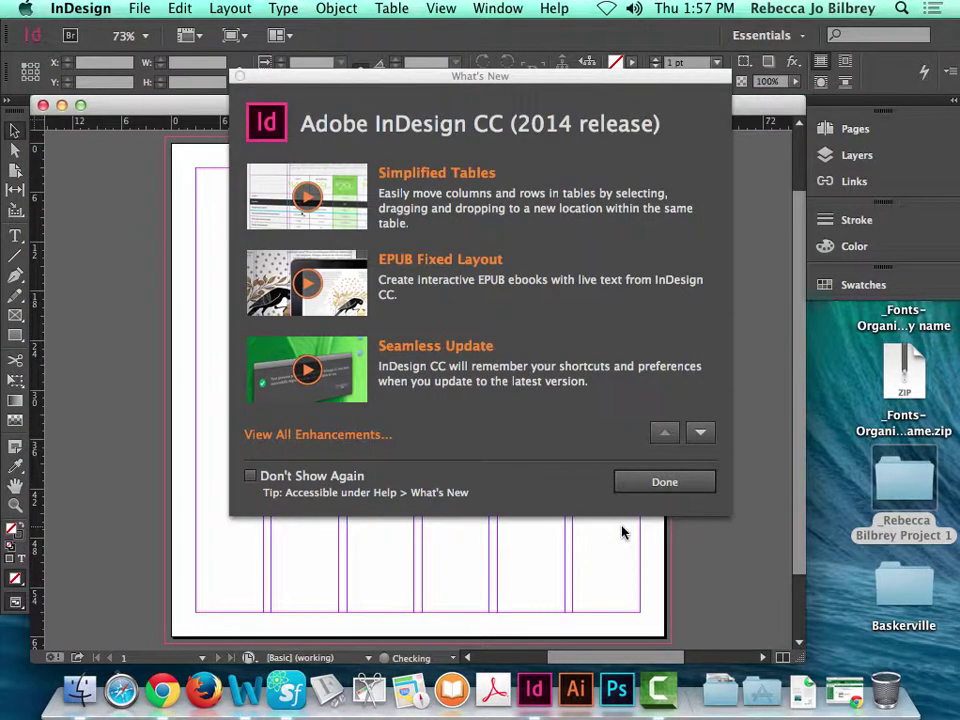
pyautogui.click(674, 483)
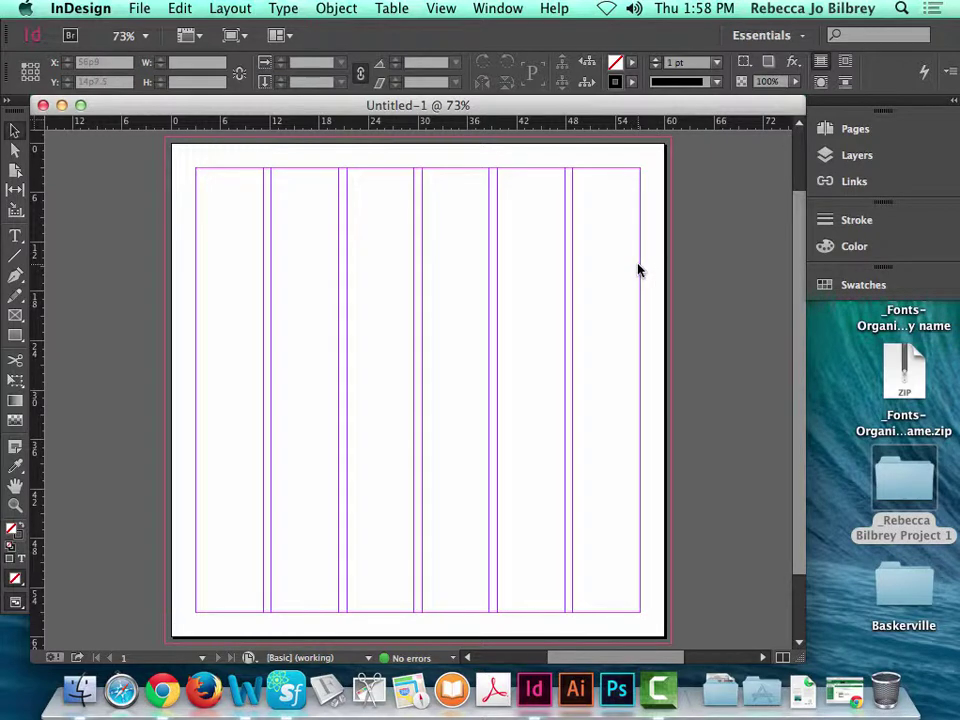
pyautogui.click(8, 99)
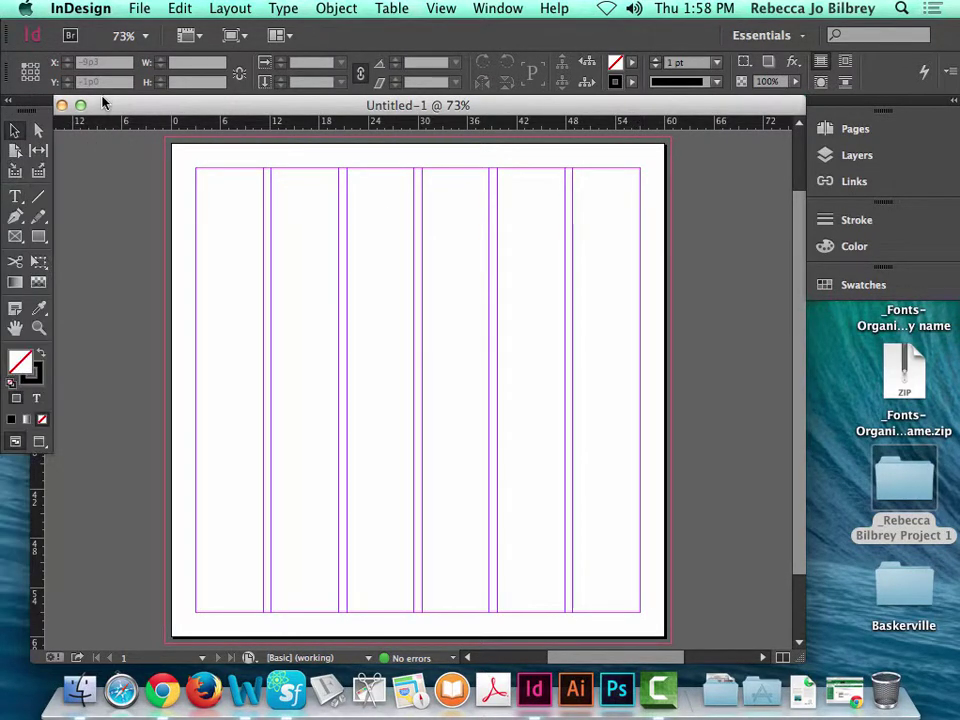
# - Draw a black-filled rectangle snapped to the top-left margins spanning columns 1–2
pyautogui.moveTo(100, 104); pyautogui.dragTo(133, 106)
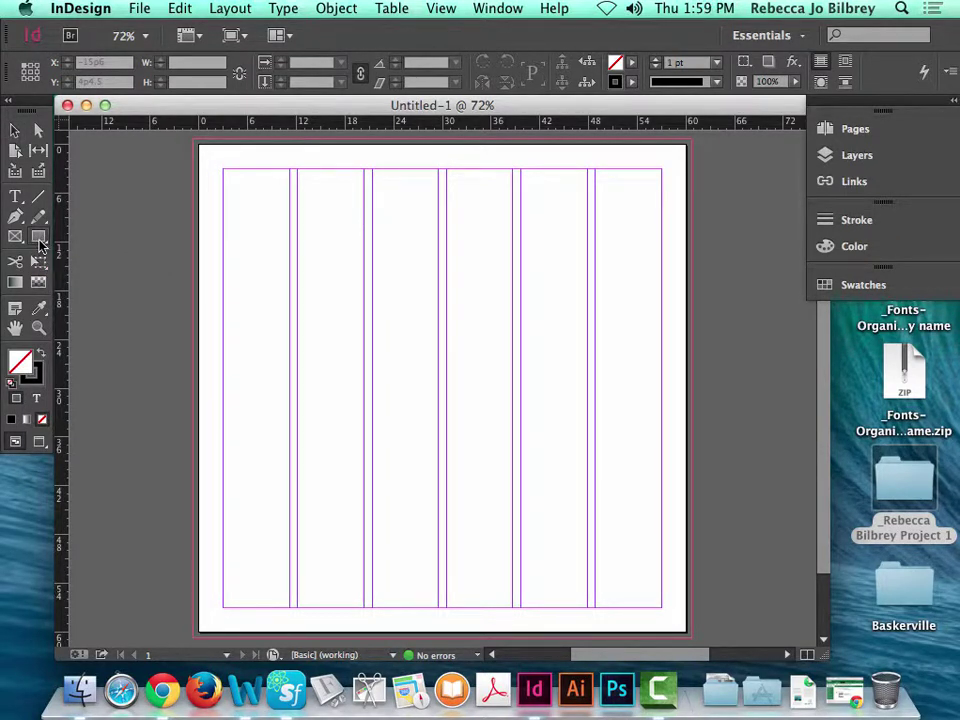
pyautogui.click(39, 240)
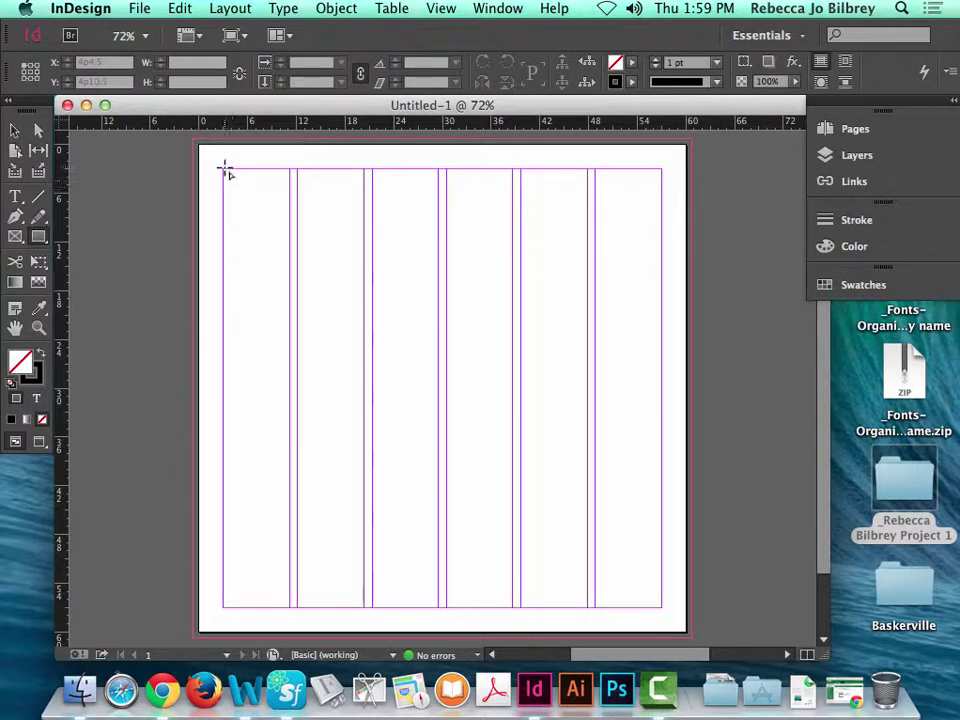
pyautogui.moveTo(224, 169)
pyautogui.mouseDown()
pyautogui.moveTo(296, 242)
pyautogui.moveTo(364, 377)
pyautogui.mouseUp()
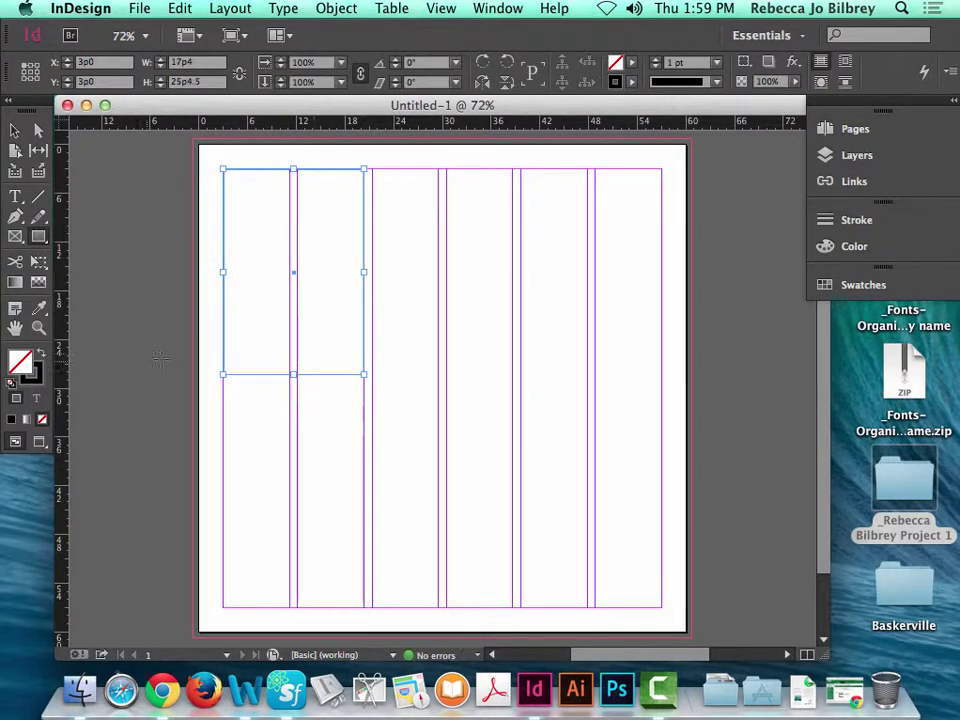
pyautogui.click(40, 354)
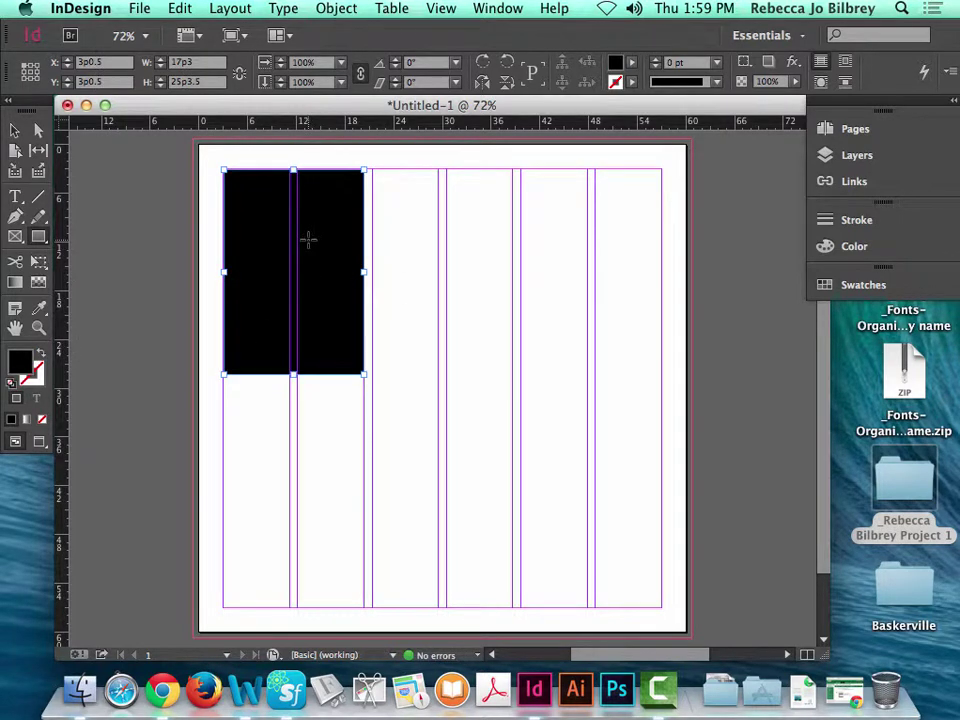
pyautogui.click(14, 130)
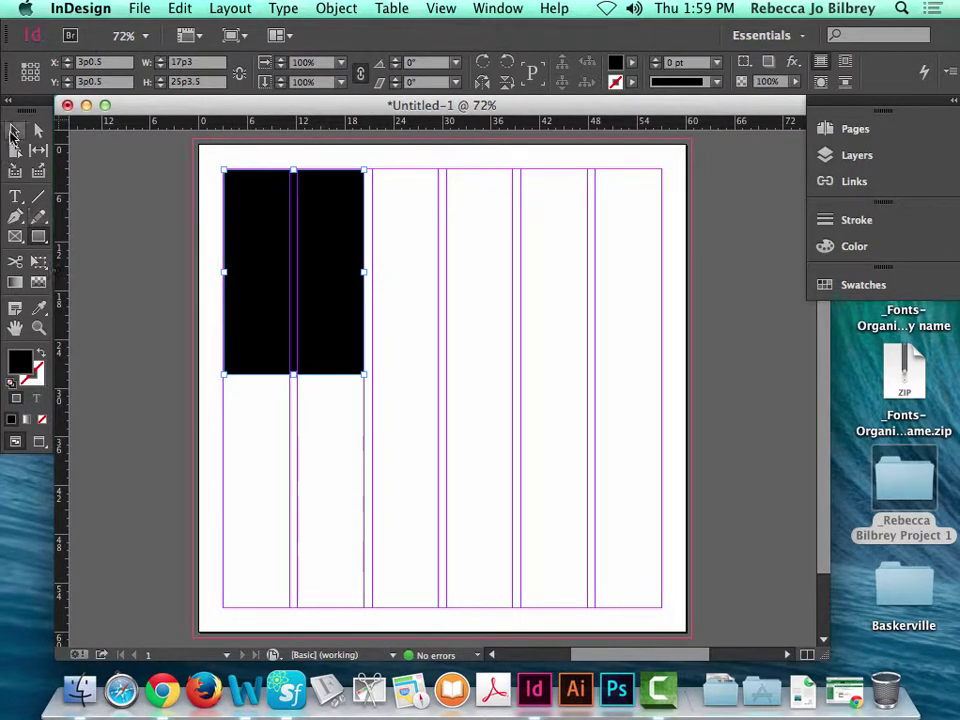
pyautogui.moveTo(222, 168); pyautogui.dragTo(221, 166)
pyautogui.moveTo(364, 373); pyautogui.dragTo(364, 374)
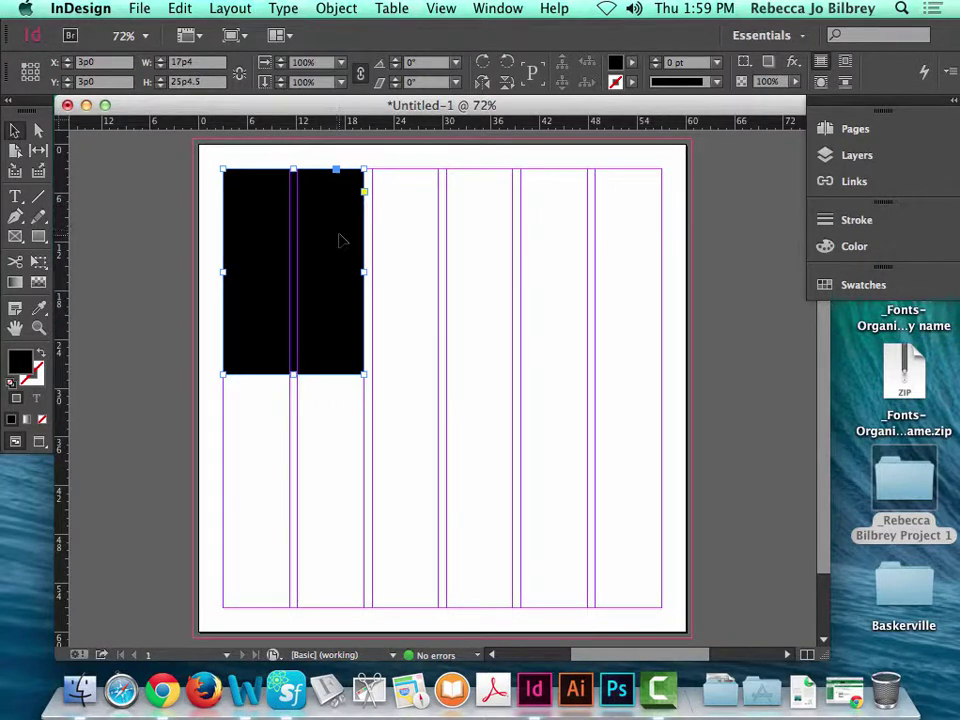
# - Duplicate the black rectangle into columns 3–4 and 5–6, then deselect
pyautogui.moveTo(345, 244); pyautogui.dragTo(494, 249)
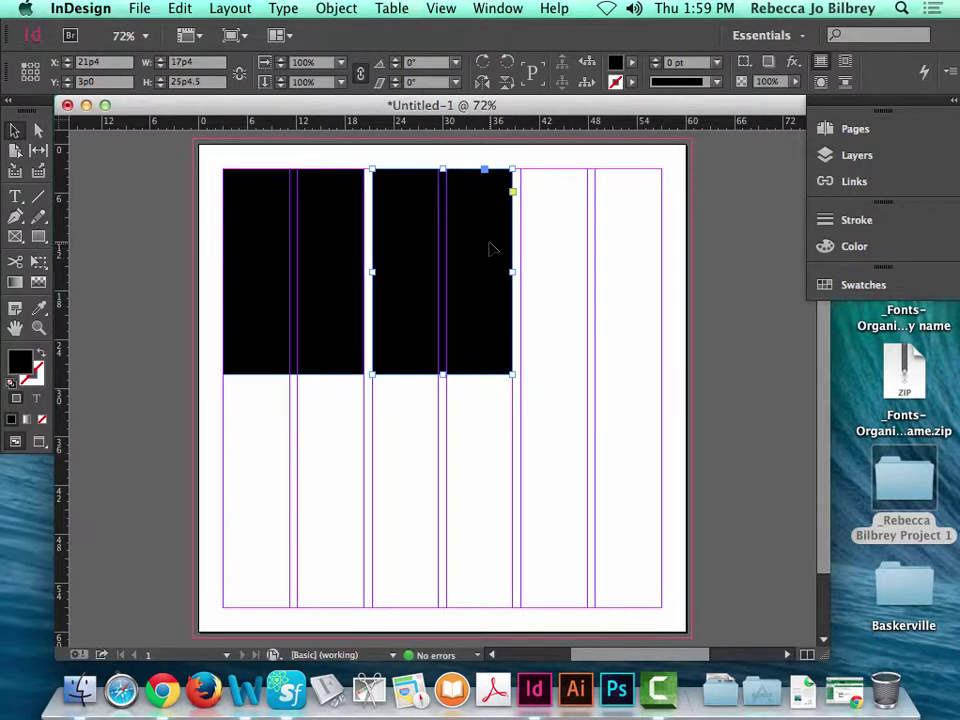
pyautogui.moveTo(490, 248); pyautogui.dragTo(629, 251)
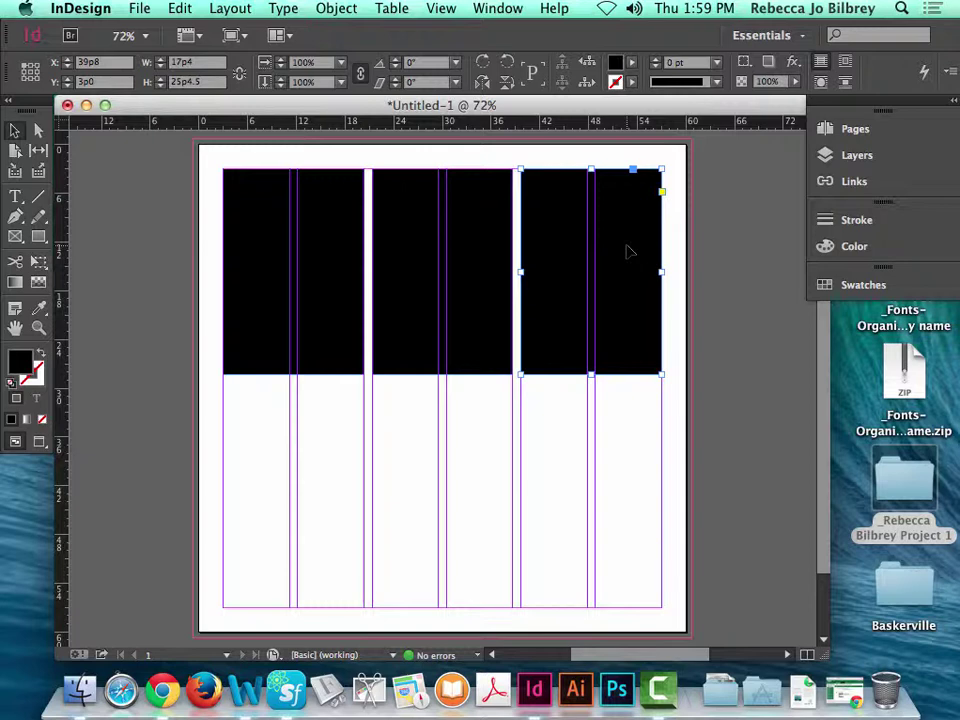
pyautogui.click(110, 144)
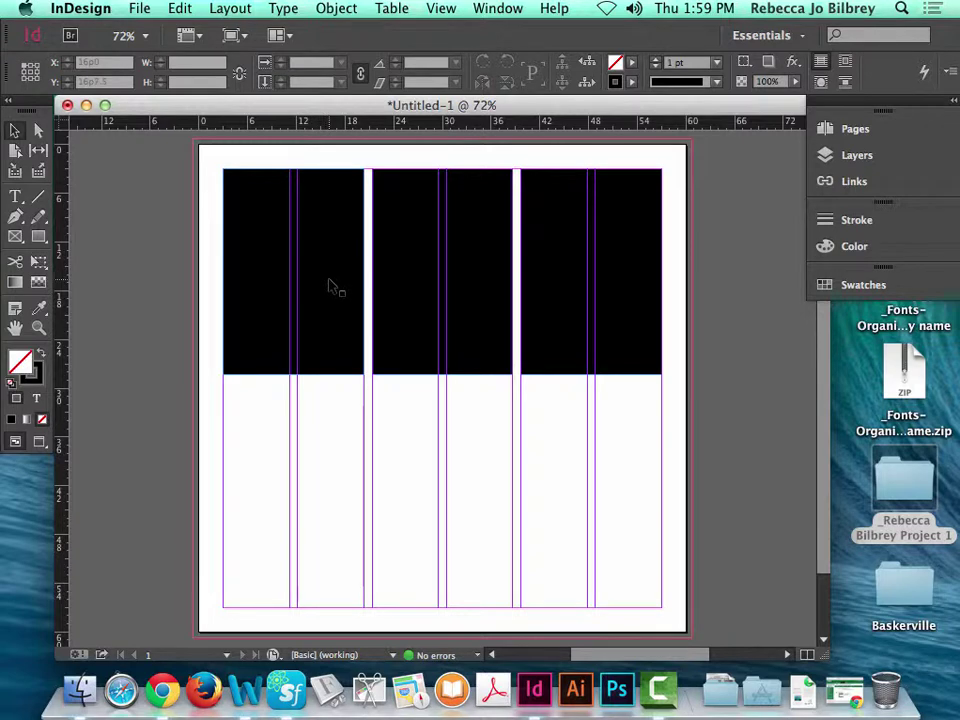
# - Place two black frames in the lower page area and check the layout in Preview mode
pyautogui.moveTo(330, 287); pyautogui.dragTo(440, 490)
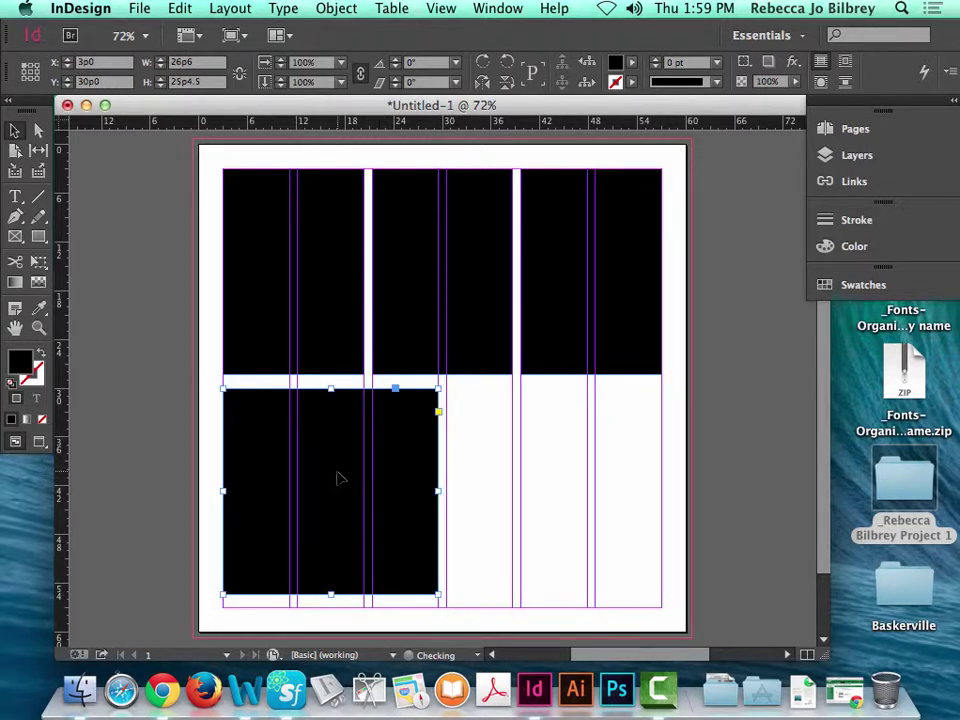
pyautogui.moveTo(339, 476); pyautogui.dragTo(576, 493)
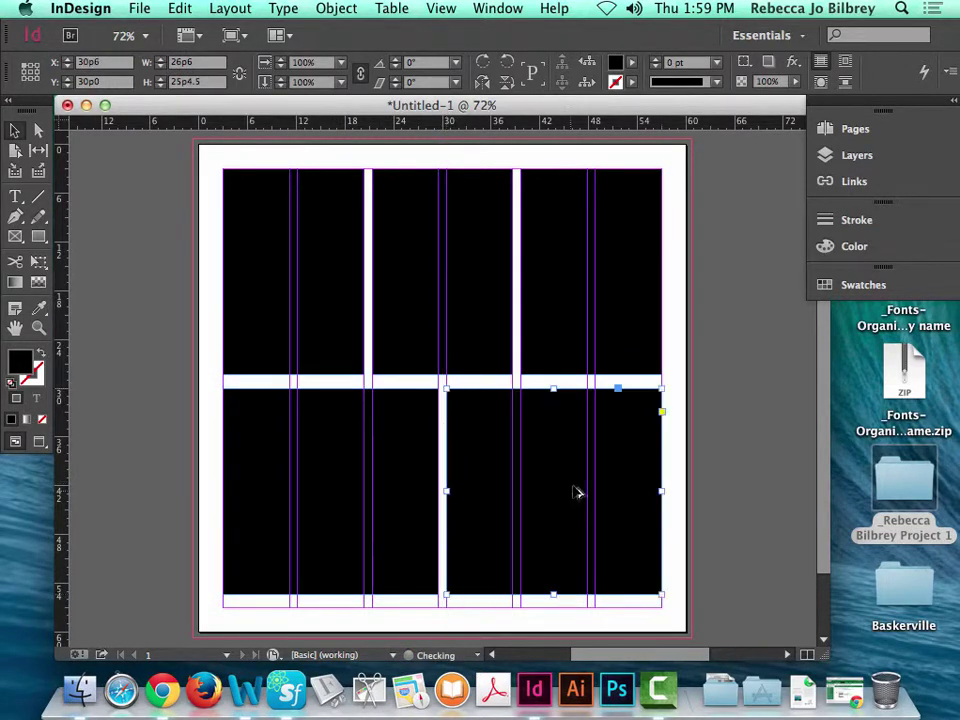
pyautogui.click(137, 456)
pyautogui.press('w')
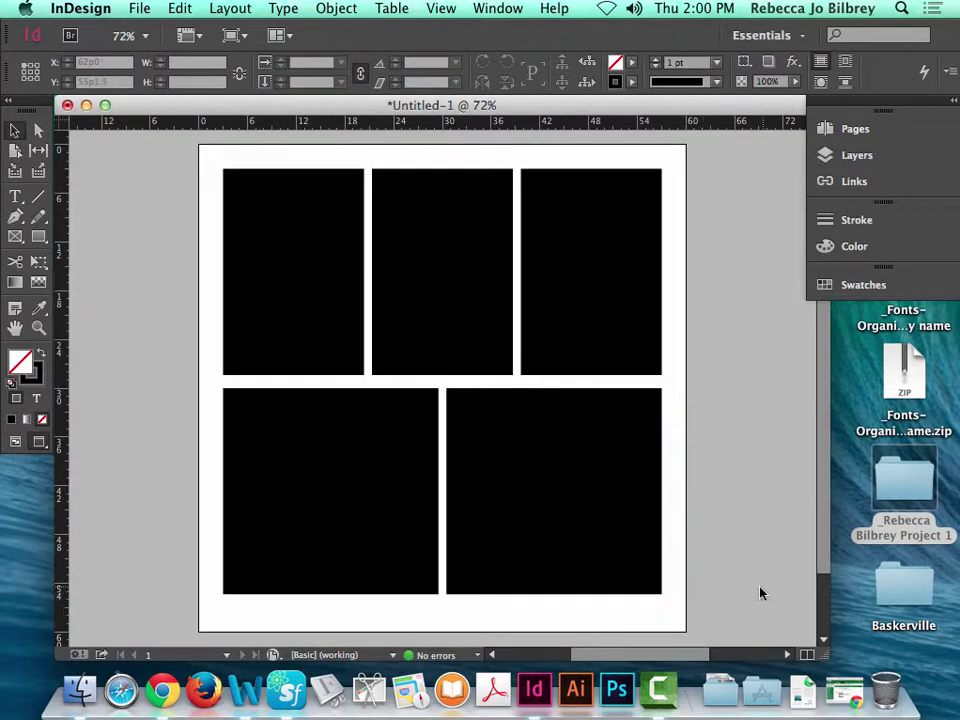
pyautogui.press('w')
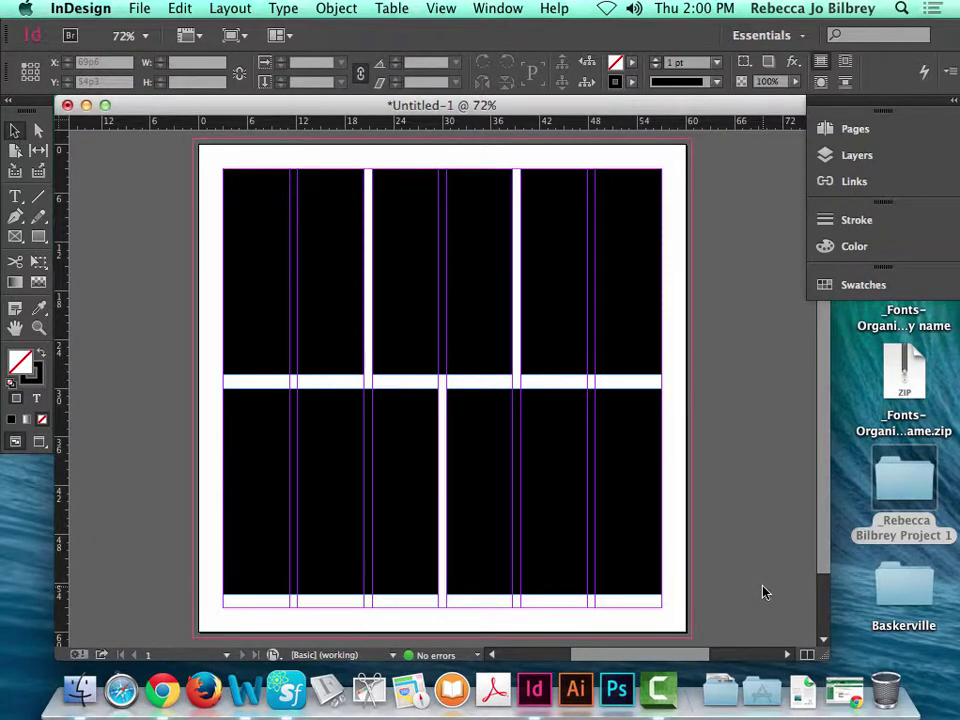
pyautogui.press('w')
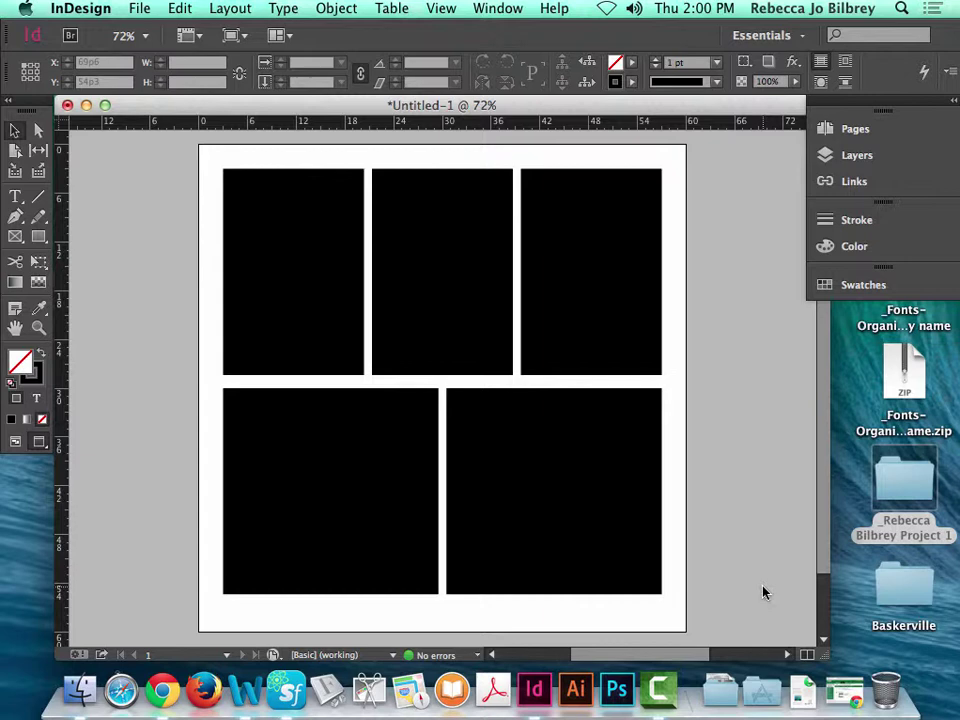
pyautogui.press('w')
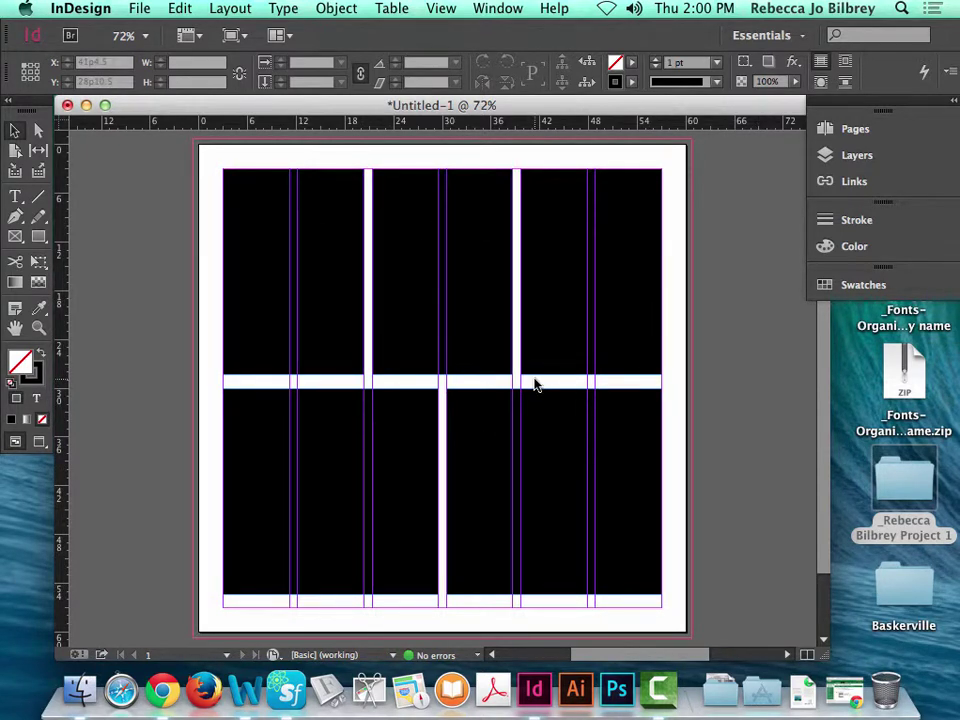
pyautogui.press('w')
pyautogui.press('w')
pyautogui.press('w')
pyautogui.press('w')
pyautogui.press('w')
pyautogui.press('w')
pyautogui.press('w')
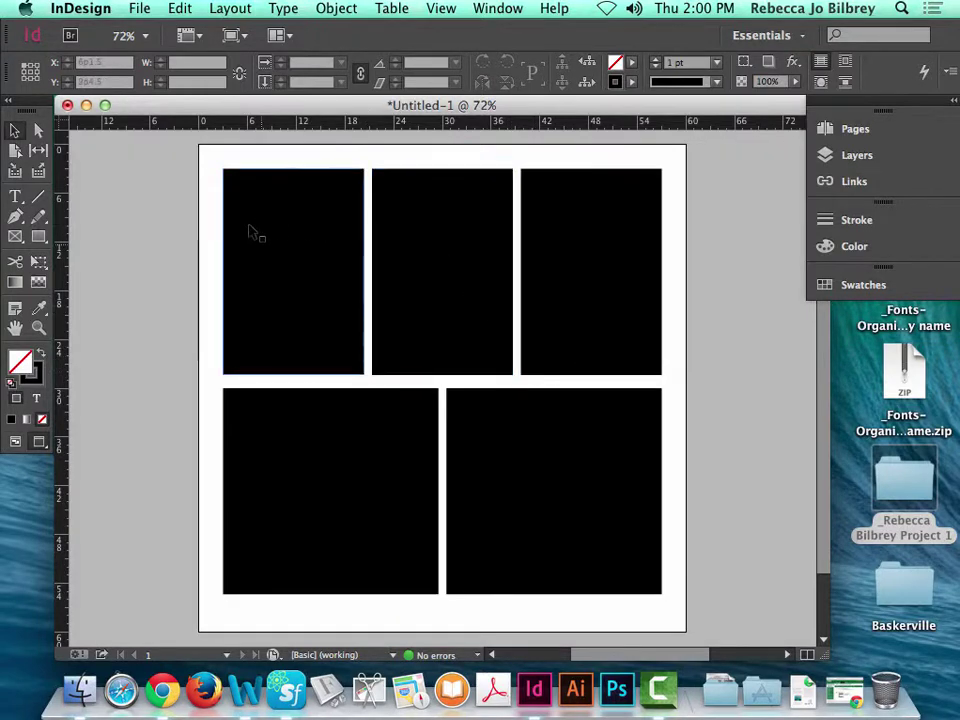
# - Delete both lower black frames and return to Normal view with guides
pyautogui.click(387, 506)
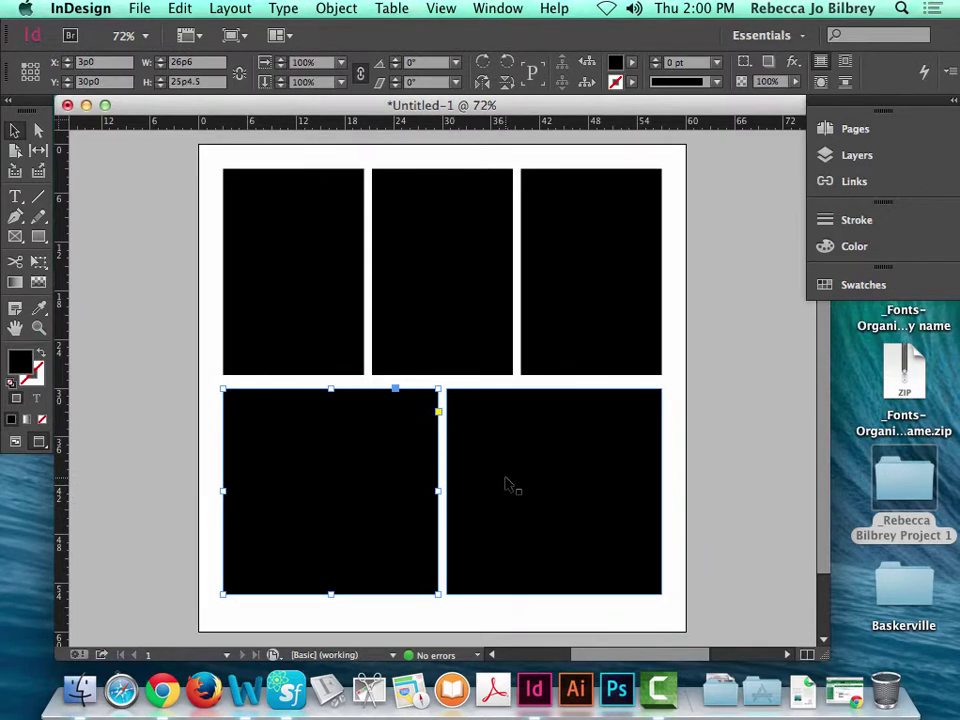
pyautogui.press('Delete')
pyautogui.click(515, 487)
pyautogui.press('Delete')
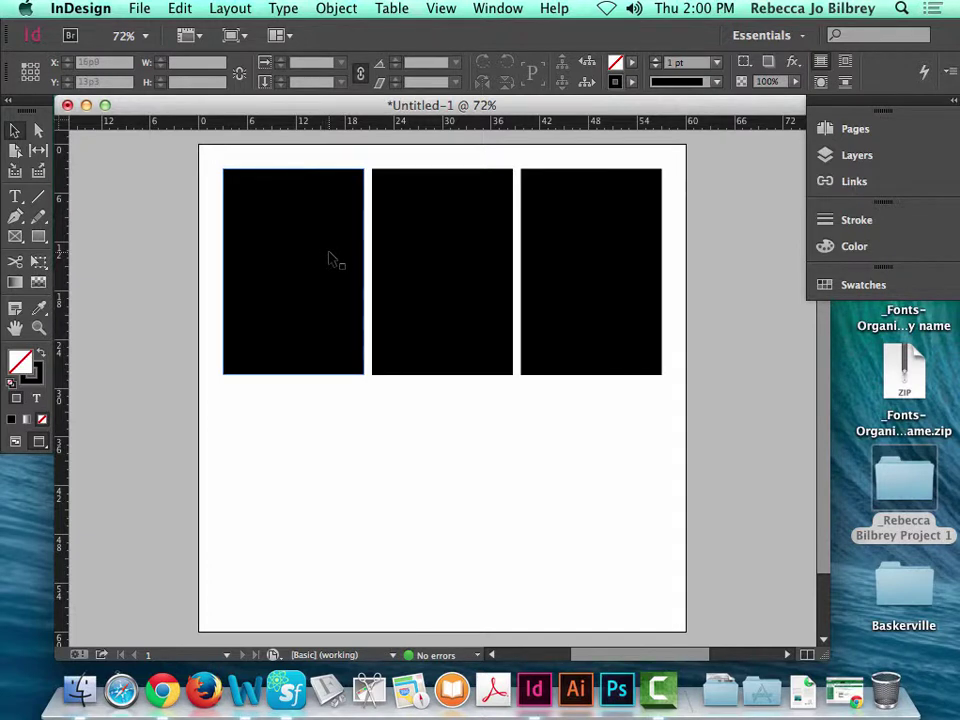
pyautogui.press('w')
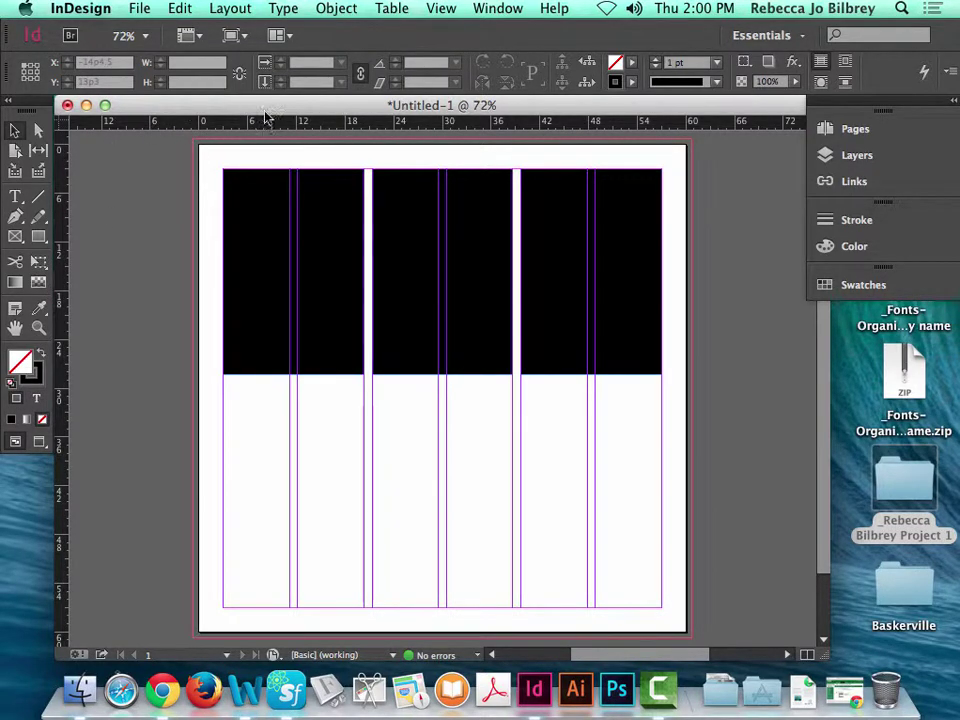
# - Place a horizontal ruler guide at 32p9, just below the three black frames
pyautogui.moveTo(288, 128); pyautogui.dragTo(301, 396)
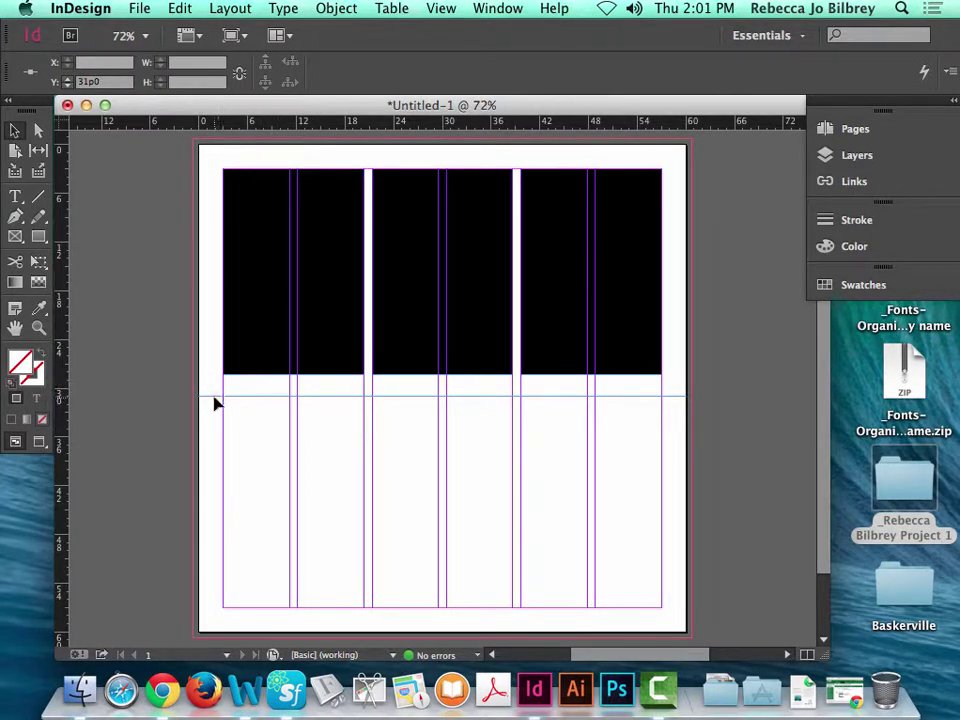
pyautogui.moveTo(214, 402)
pyautogui.mouseDown()
pyautogui.moveTo(229, 266)
pyautogui.moveTo(223, 150)
pyautogui.moveTo(214, 441)
pyautogui.moveTo(212, 409)
pyautogui.mouseUp()
pyautogui.press('Delete')
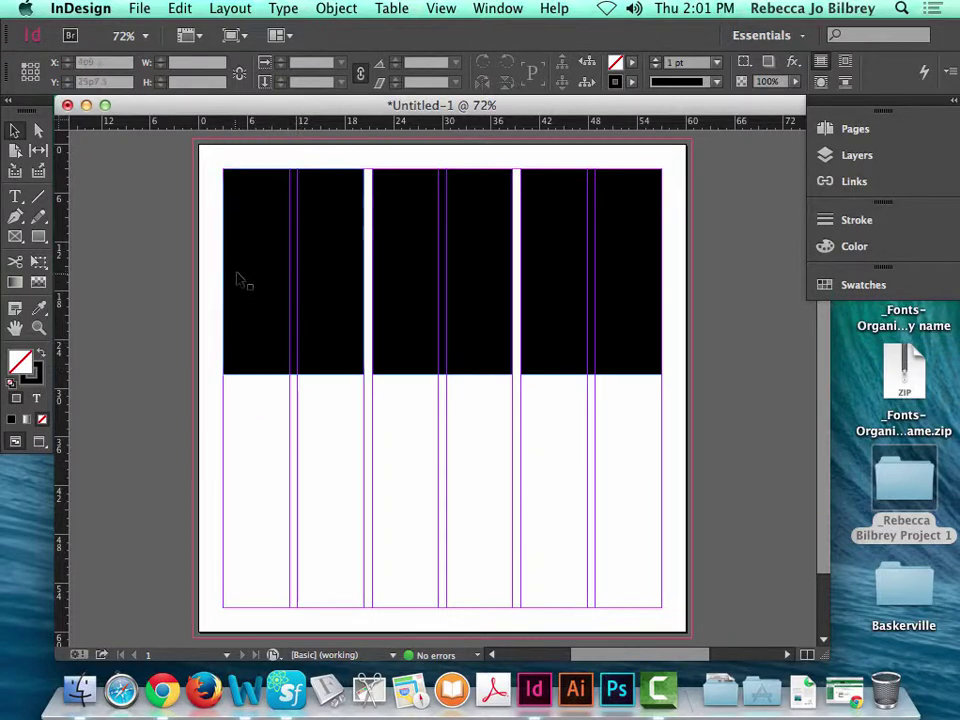
pyautogui.moveTo(249, 125); pyautogui.dragTo(234, 410)
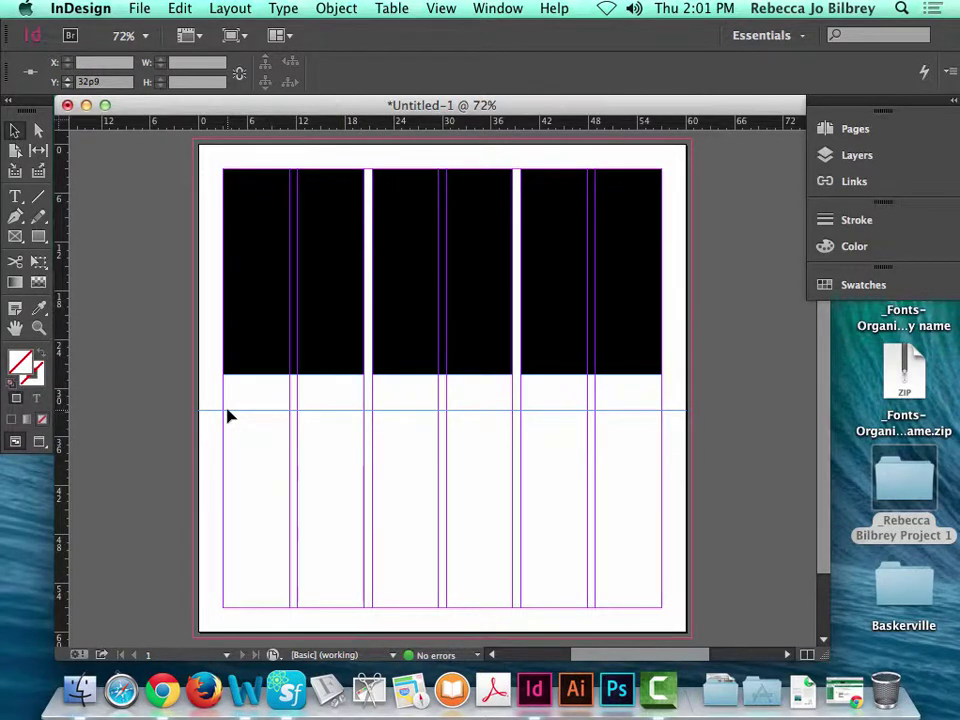
# - Toggle Lock Guides under View > Grids & Guides to lock the ruler guides
pyautogui.click(442, 9)
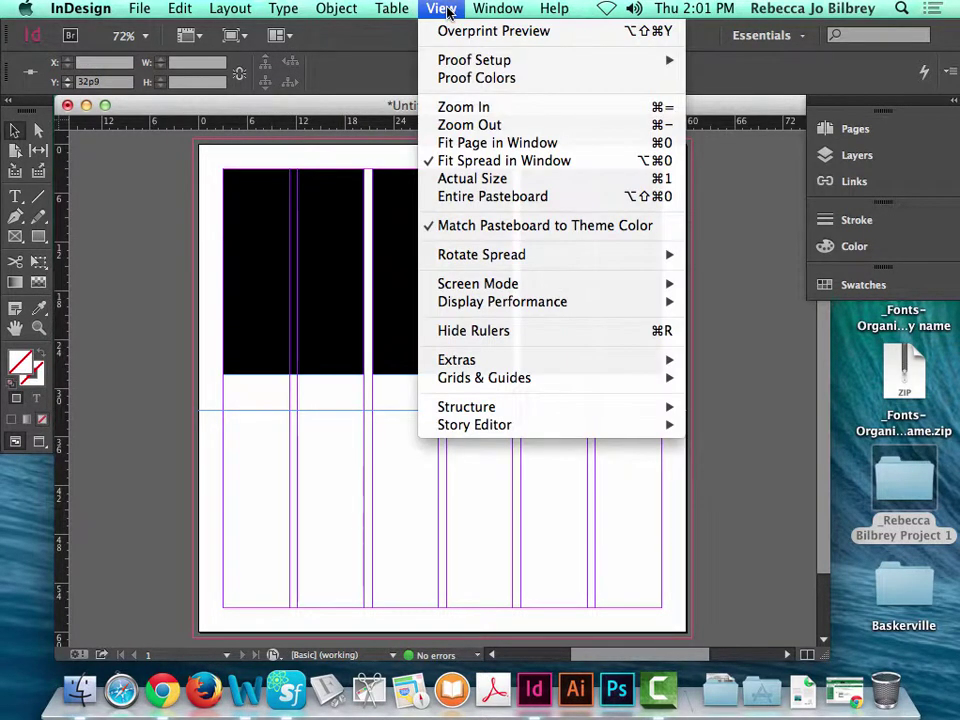
pyautogui.moveTo(516, 380)
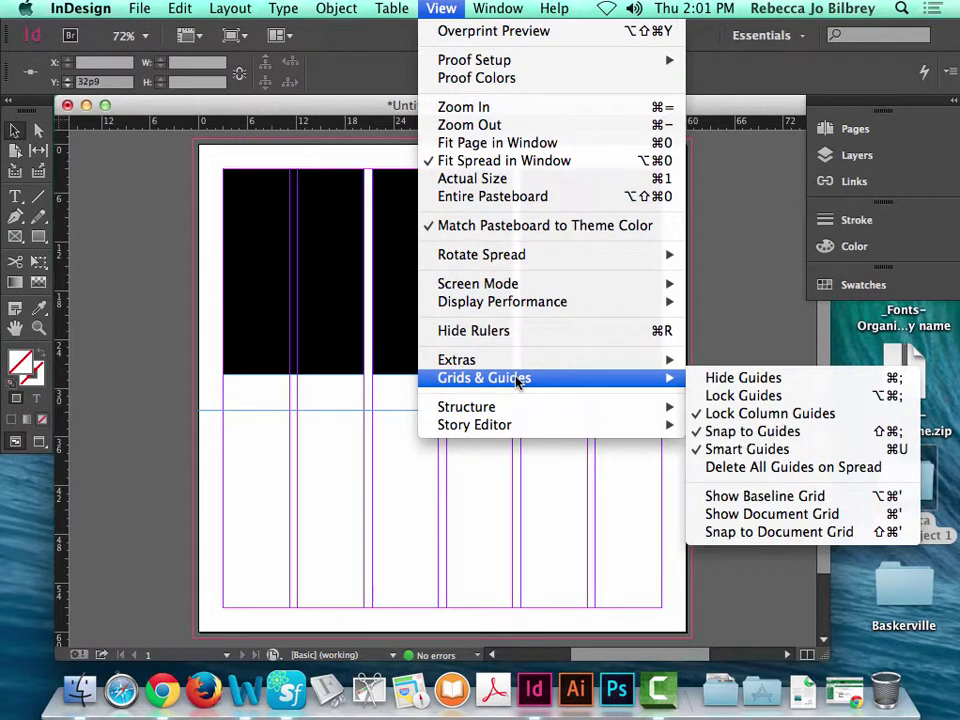
pyautogui.click(790, 397)
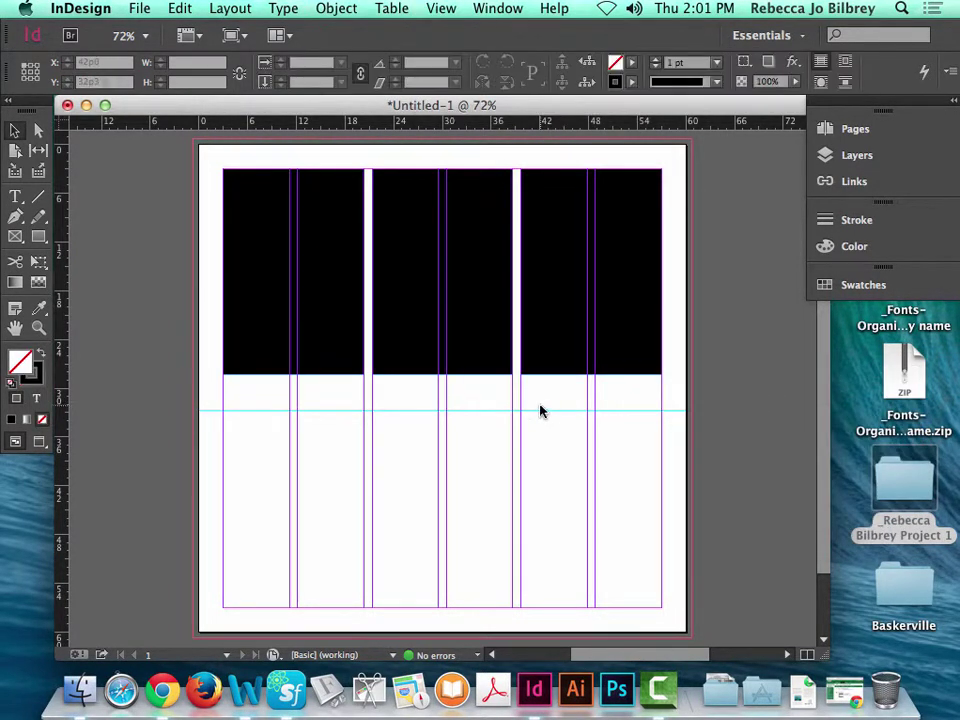
pyautogui.click(442, 9)
pyautogui.moveTo(489, 377)
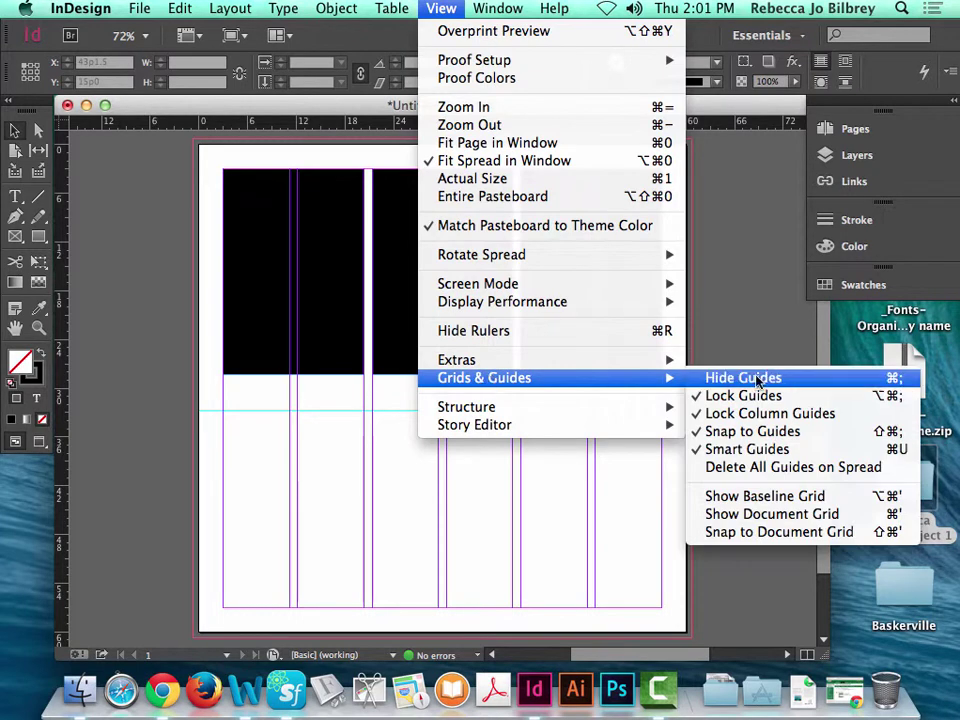
pyautogui.click(214, 418)
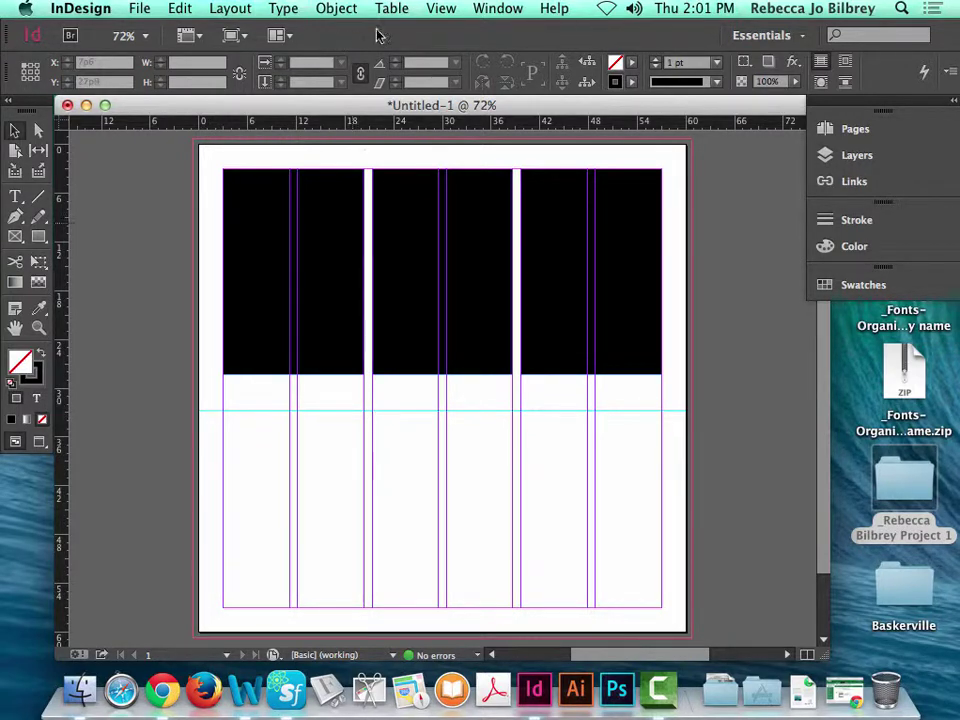
# - Unlock the guides and delete the 32p9 horizontal guide below the black frames
pyautogui.click(441, 8)
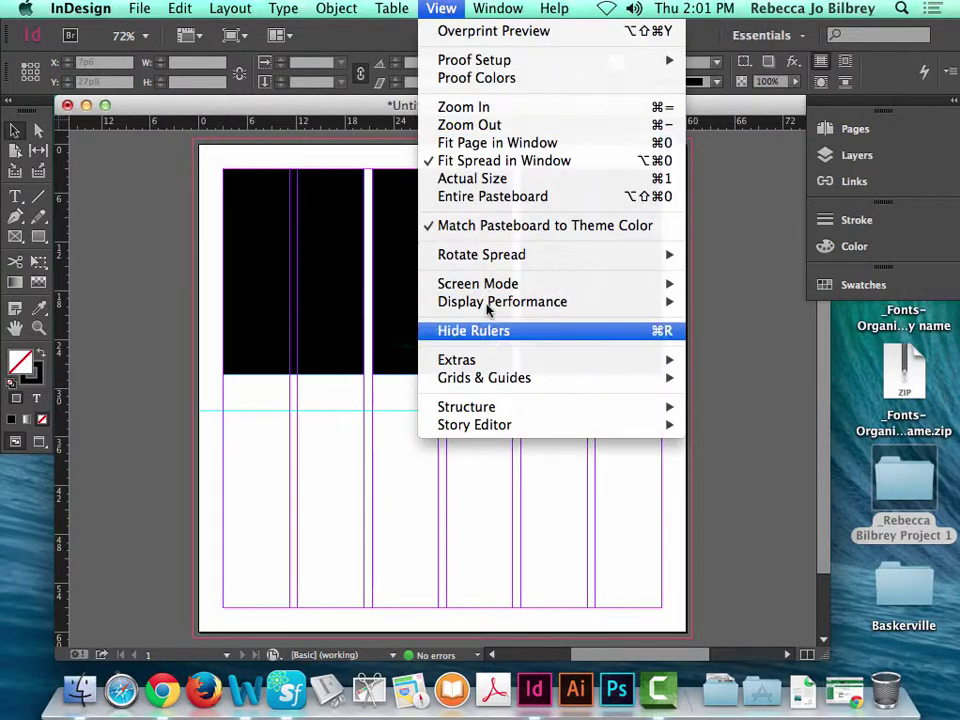
pyautogui.moveTo(515, 380)
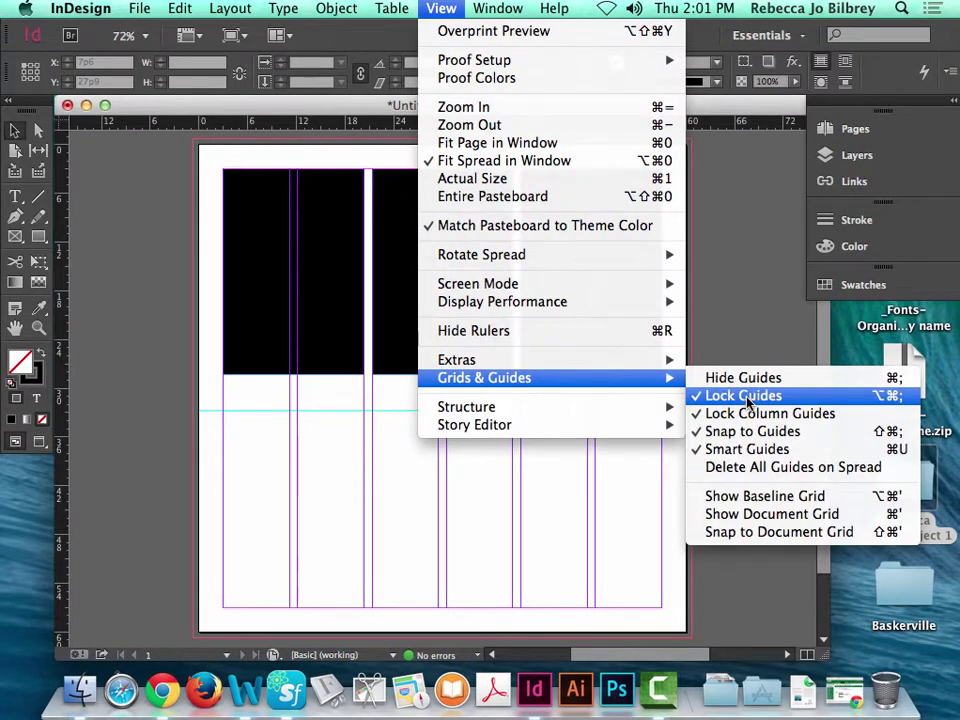
pyautogui.click(745, 396)
pyautogui.moveTo(208, 411); pyautogui.dragTo(218, 419)
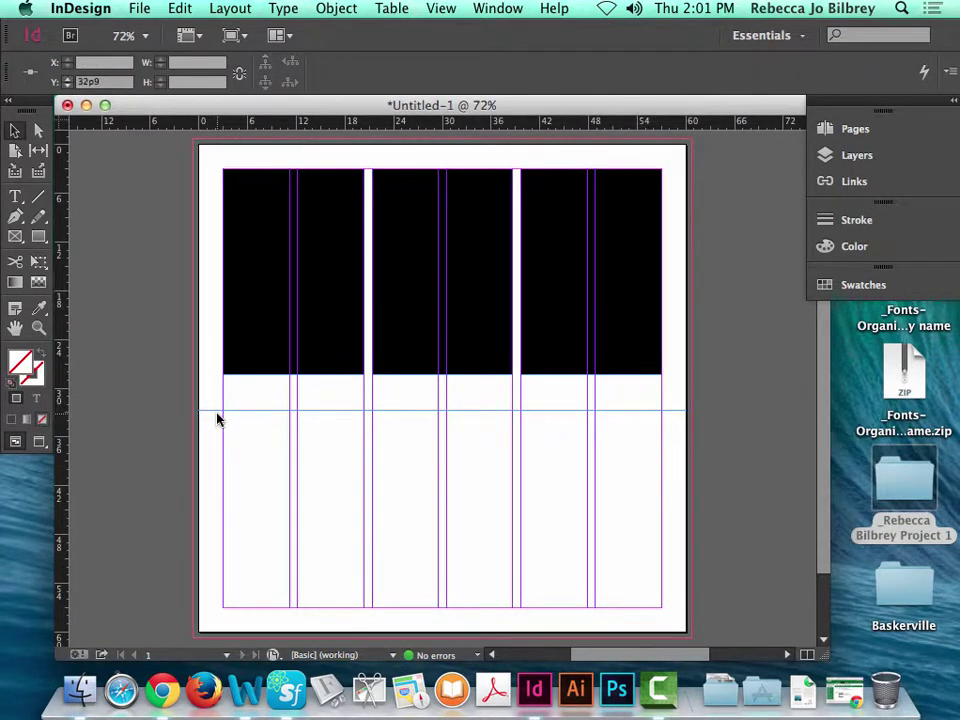
pyautogui.press('Delete')
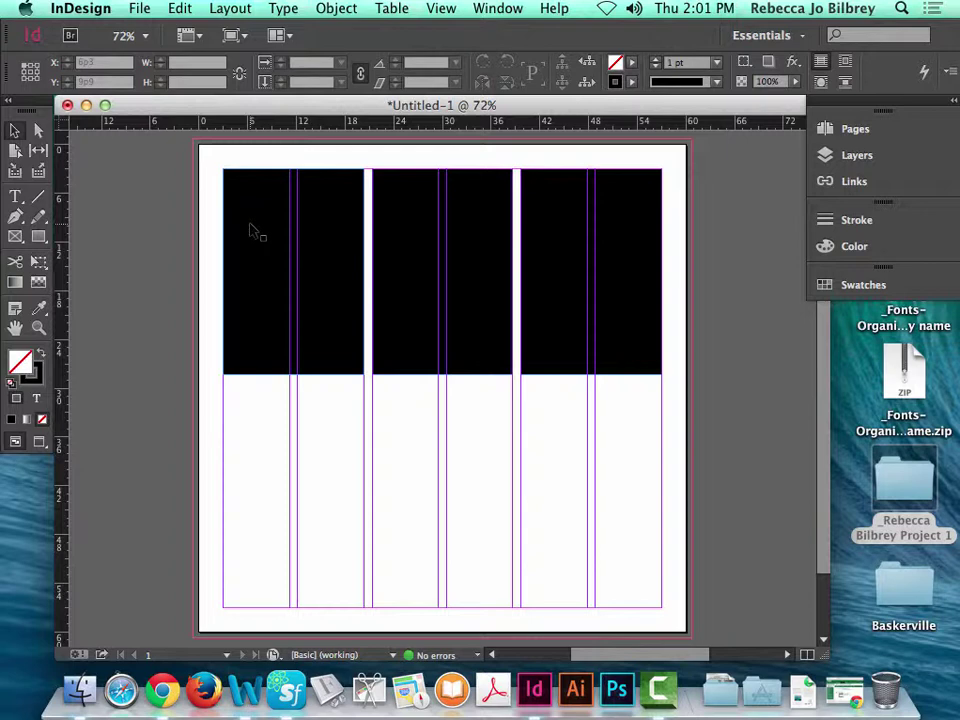
# - Duplicate the top-left black frame downward and shrink the copy into a small square
pyautogui.click(274, 274)
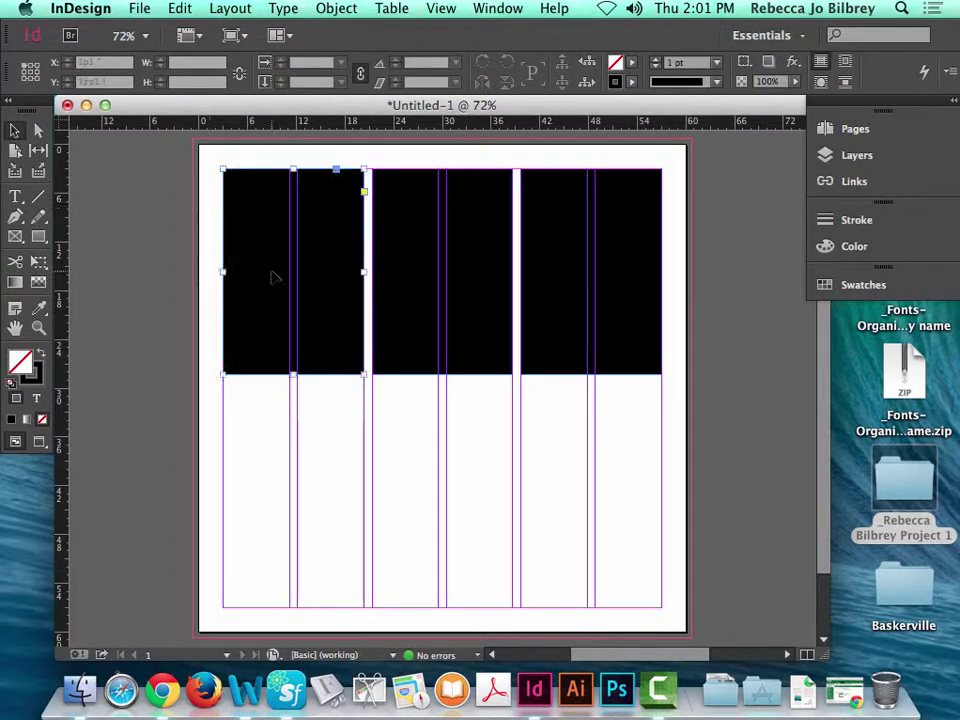
pyautogui.keyDown('alt'); pyautogui.moveTo(354, 240); pyautogui.dragTo(357, 468); pyautogui.keyUp('alt')
pyautogui.moveTo(257, 414); pyautogui.dragTo(293, 447)
pyautogui.click(133, 418)
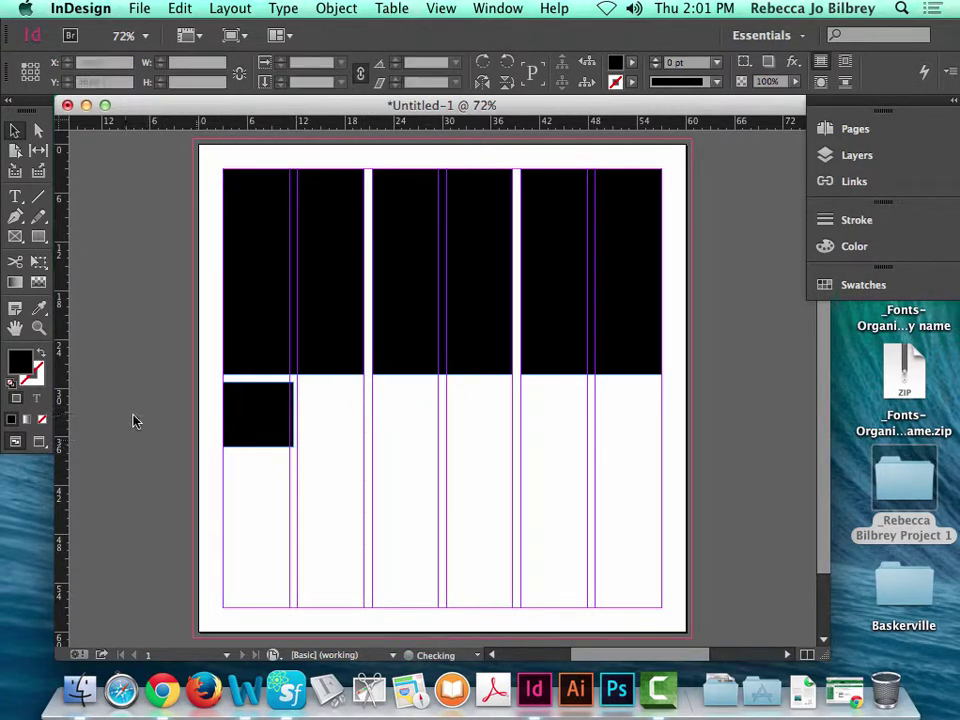
pyautogui.click(295, 409)
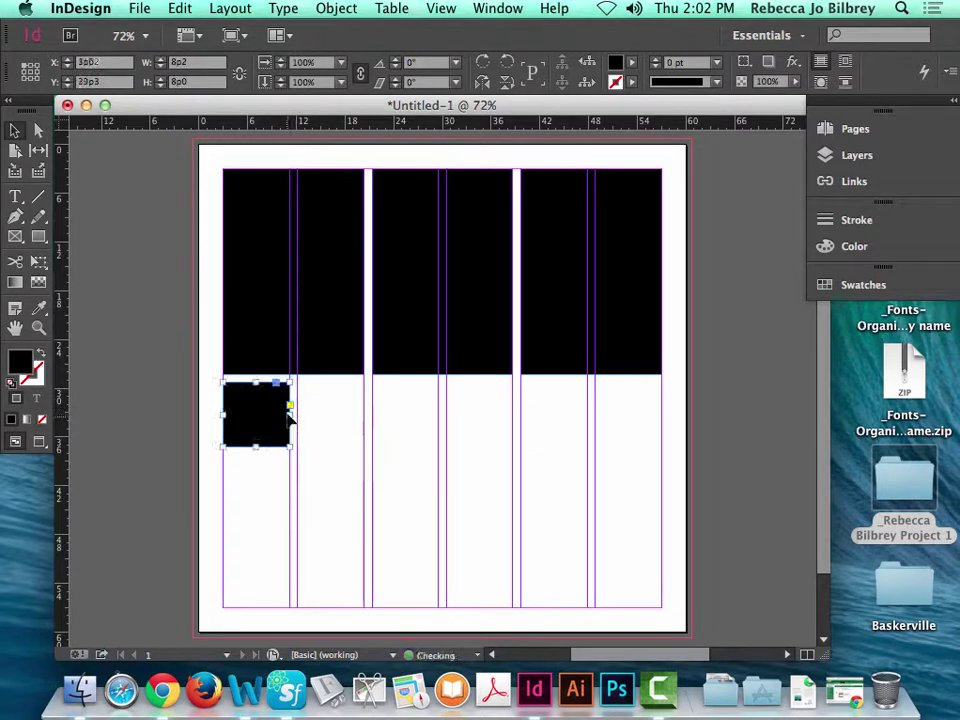
# - Add a large black frame filling the lower-right area and preview the layout with W
pyautogui.moveTo(284, 427); pyautogui.dragTo(660, 607)
pyautogui.click(117, 447)
pyautogui.press('w')
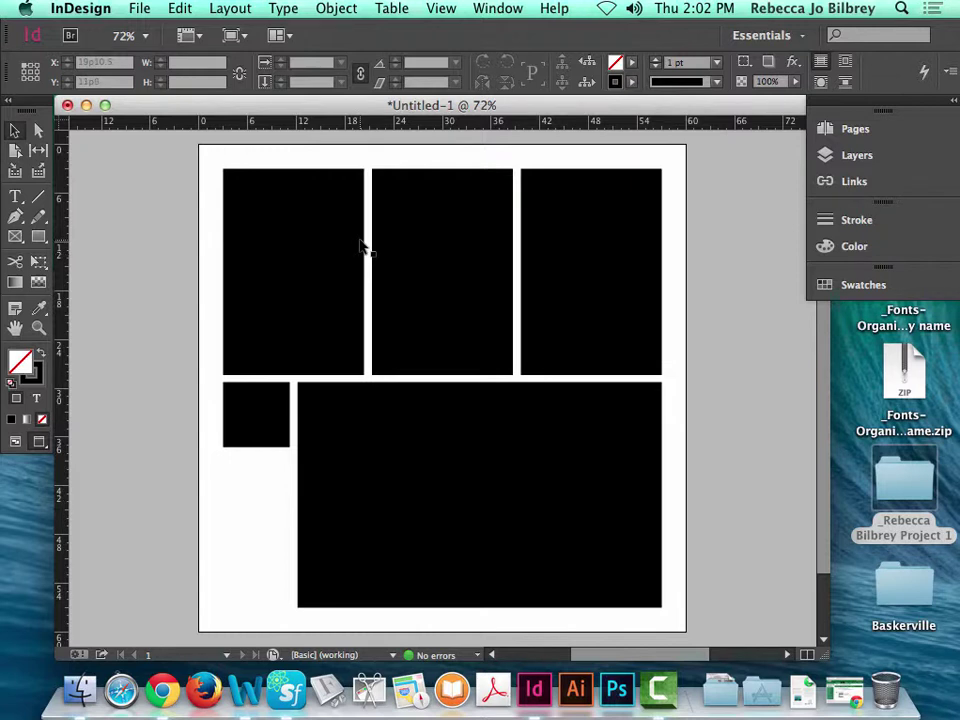
# - Show guides again, delete all five black frames, and open the Layers panel showing Layer 1
pyautogui.press('w')
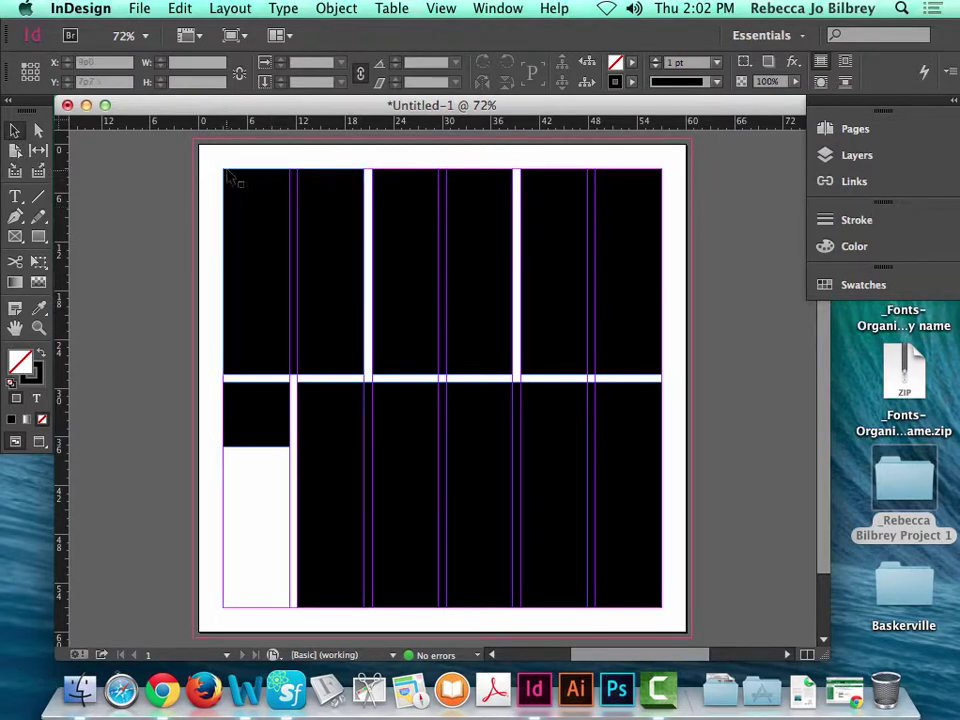
pyautogui.moveTo(226, 177); pyautogui.dragTo(656, 555)
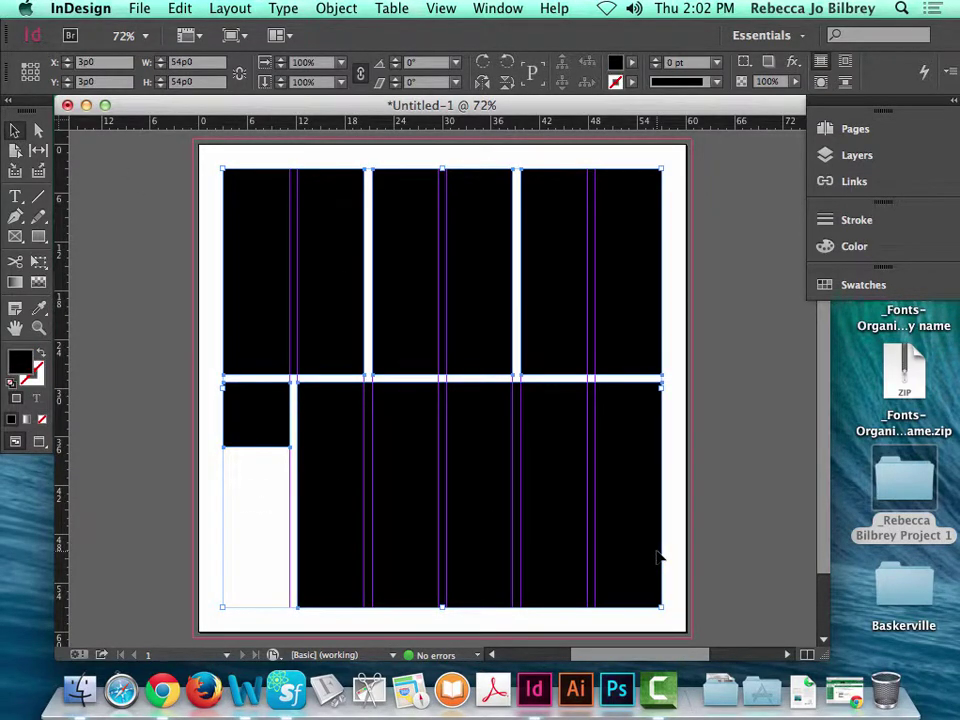
pyautogui.press('Delete')
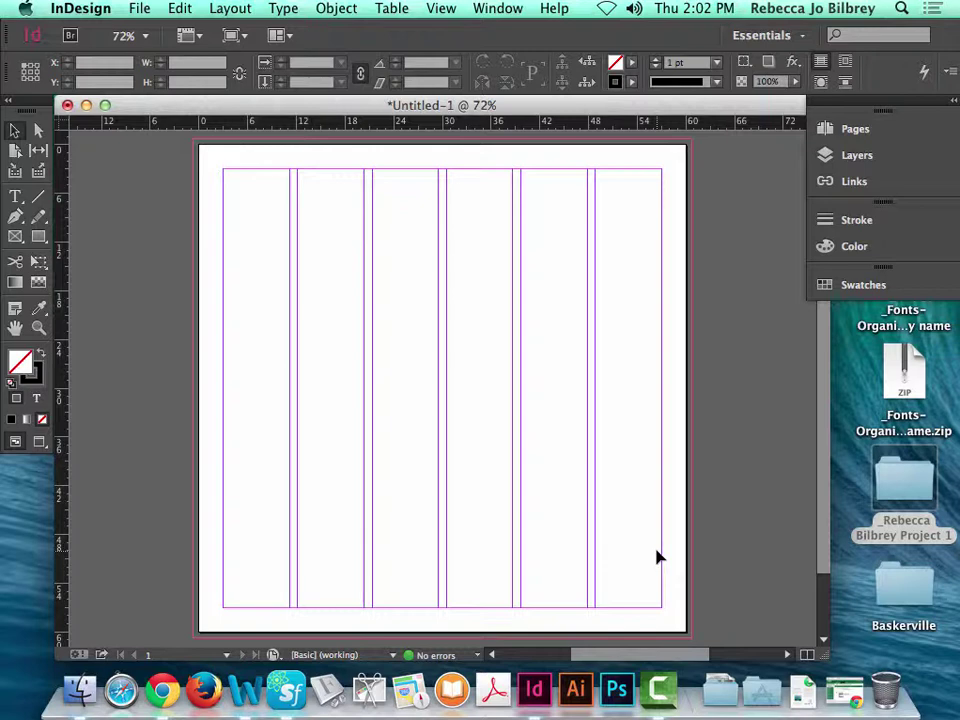
pyautogui.click(836, 156)
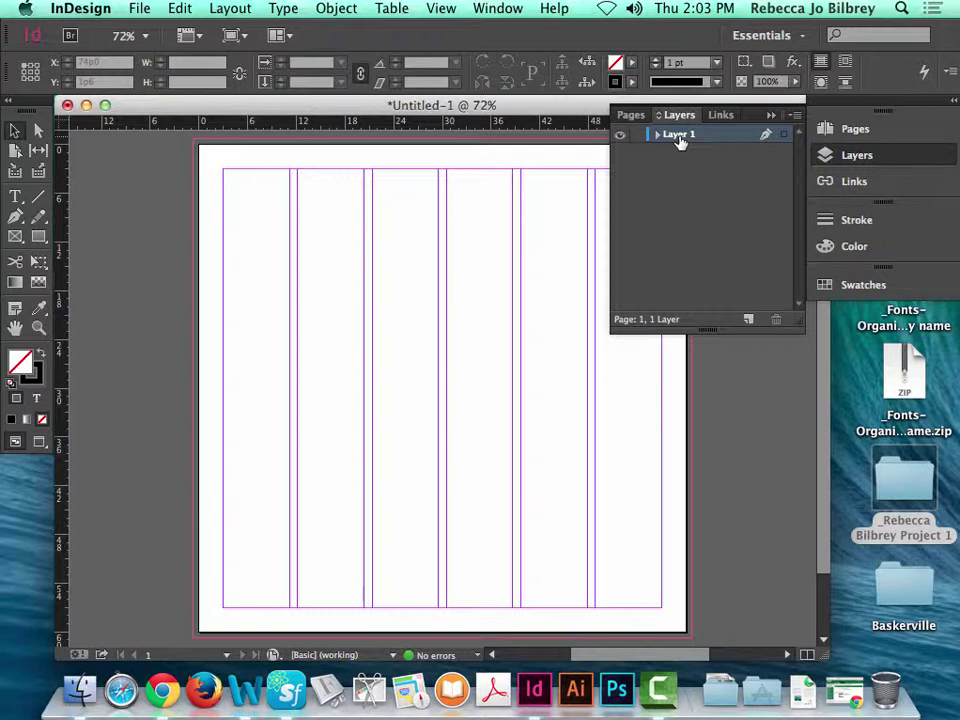
# - Add two new layers and rename Layer 1 to Background
pyautogui.click(750, 321)
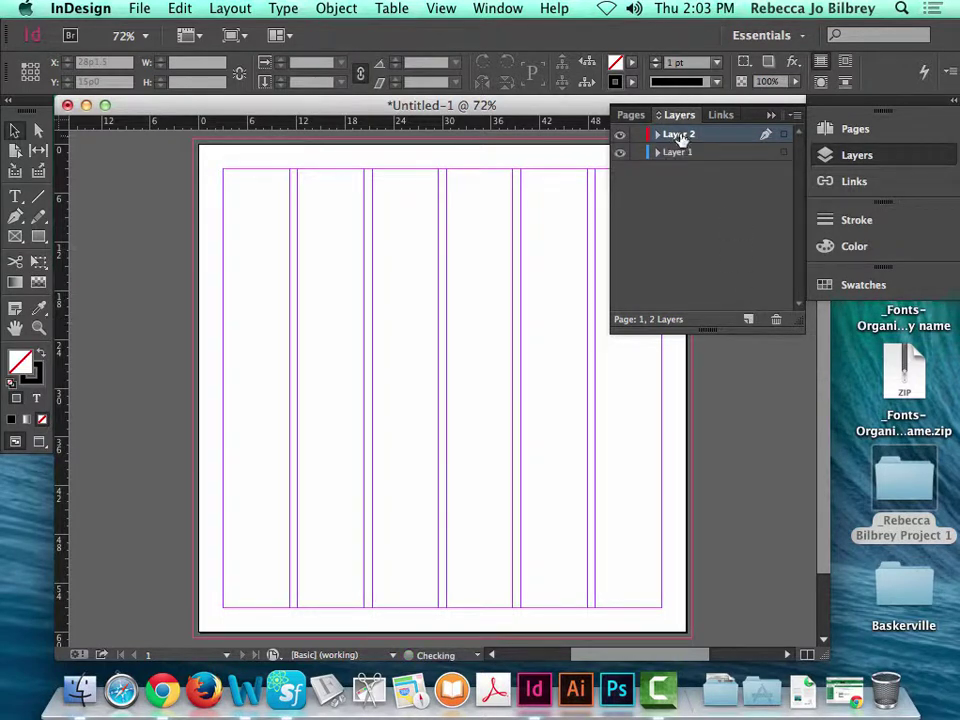
pyautogui.click(748, 320)
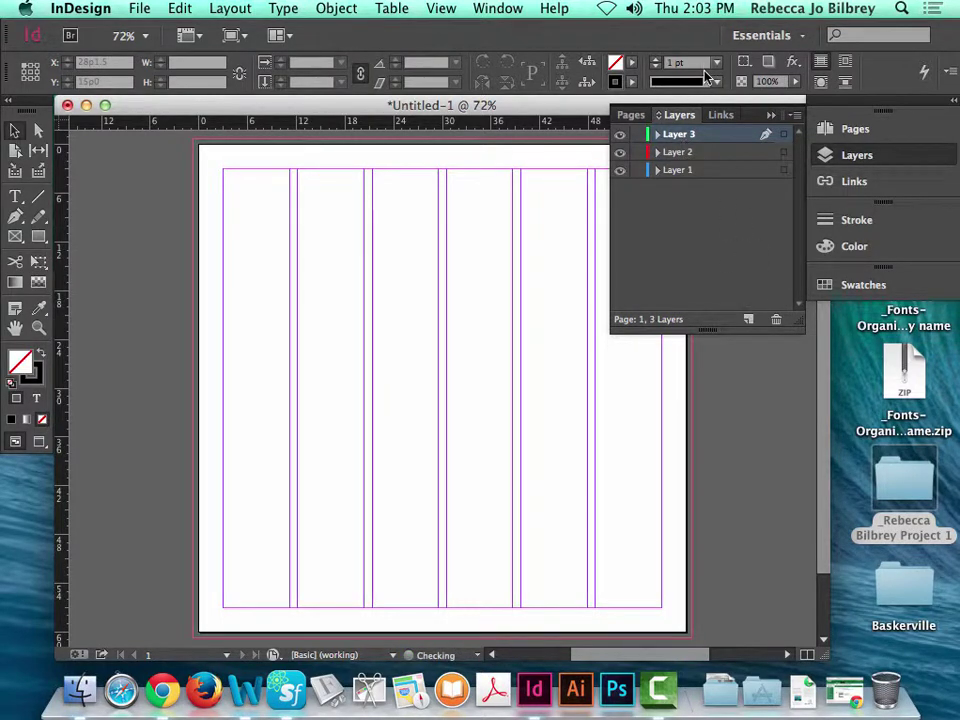
pyautogui.doubleClick(670, 170)
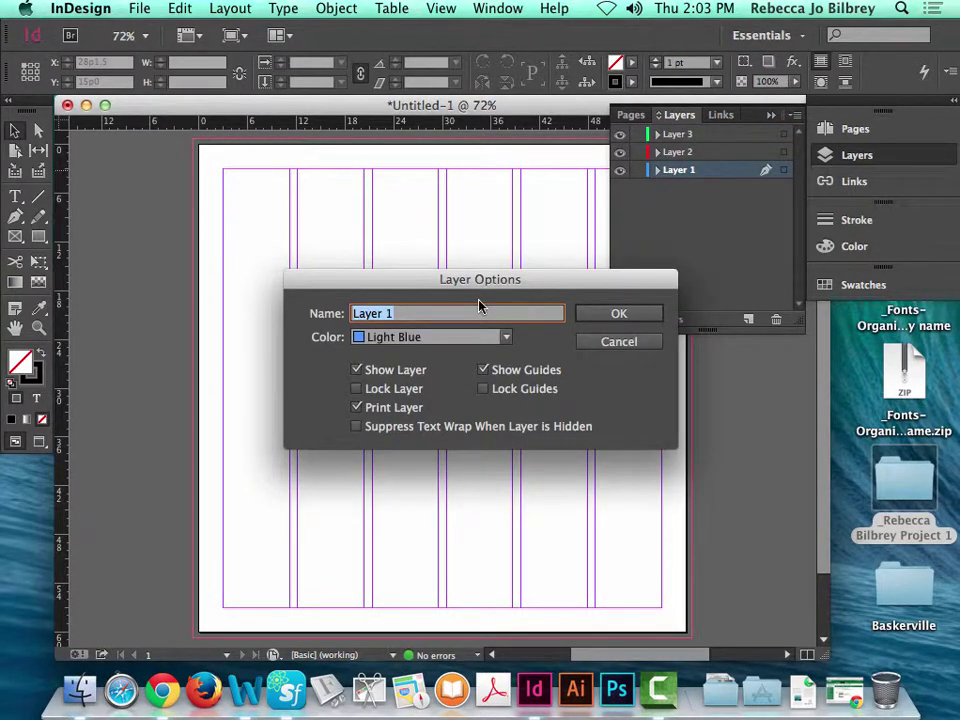
pyautogui.press('BackSpace')
pyautogui.write('Background')
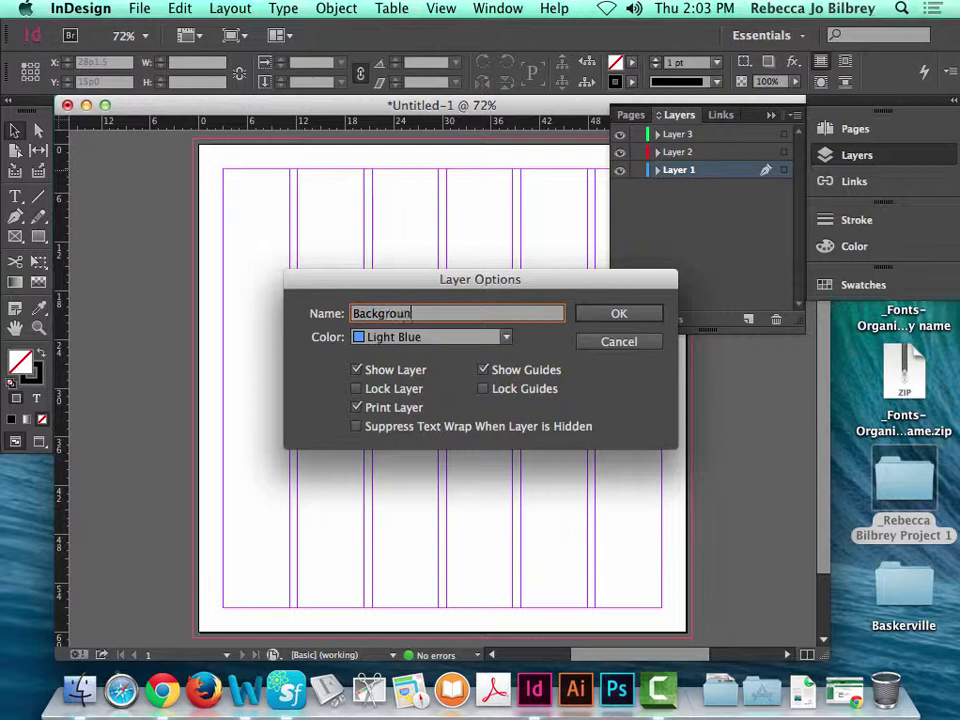
pyautogui.click(652, 316)
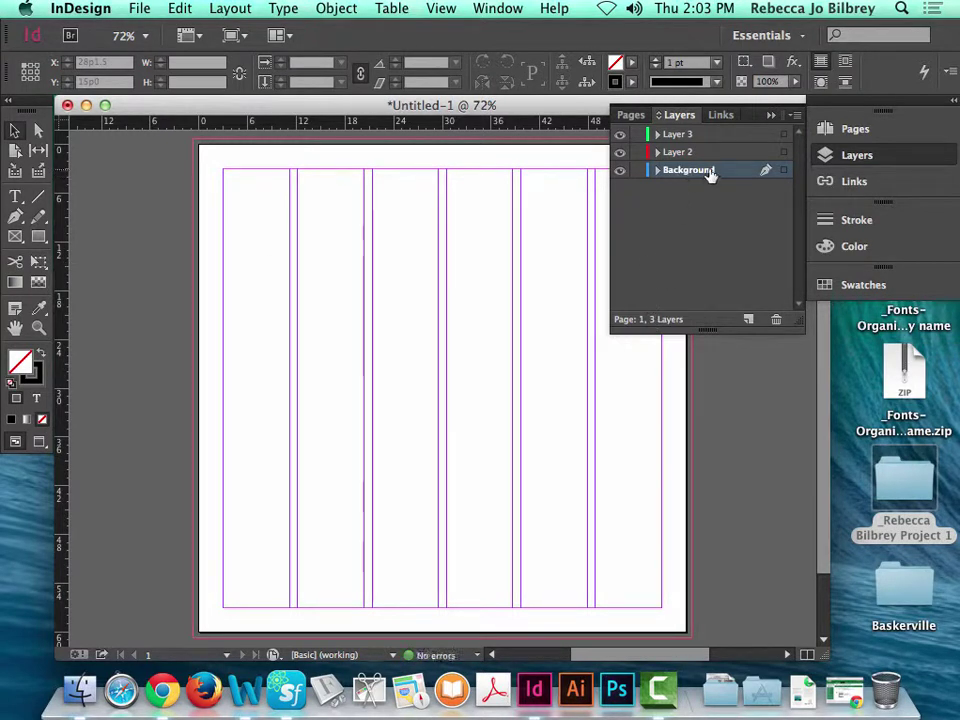
# - Rename Layer 2 to Images
pyautogui.doubleClick(680, 152)
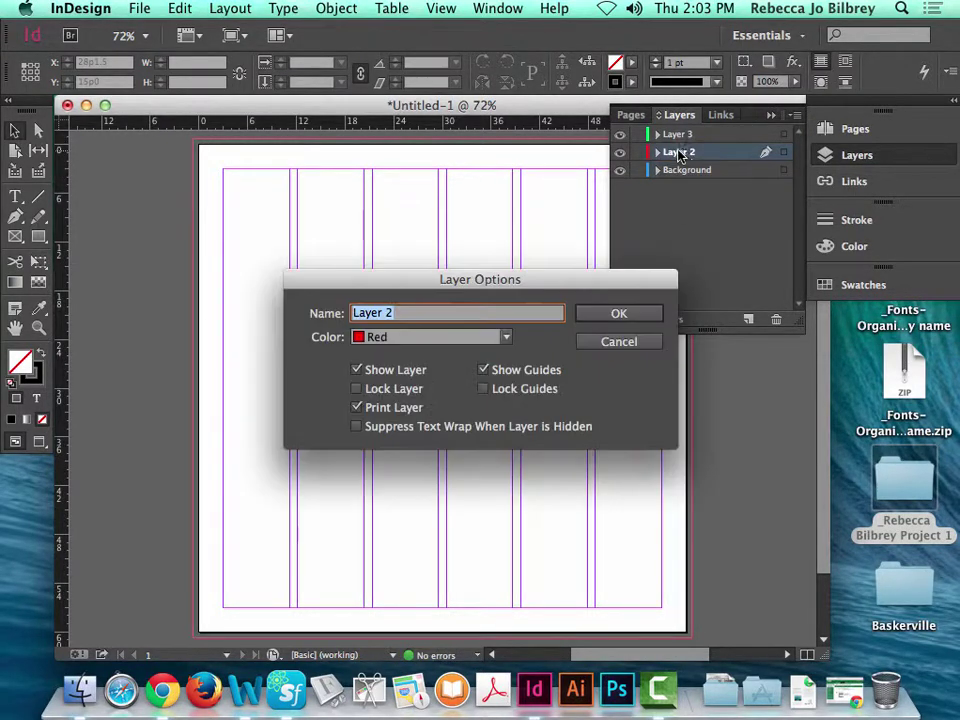
pyautogui.press('BackSpace')
pyautogui.write('Images')
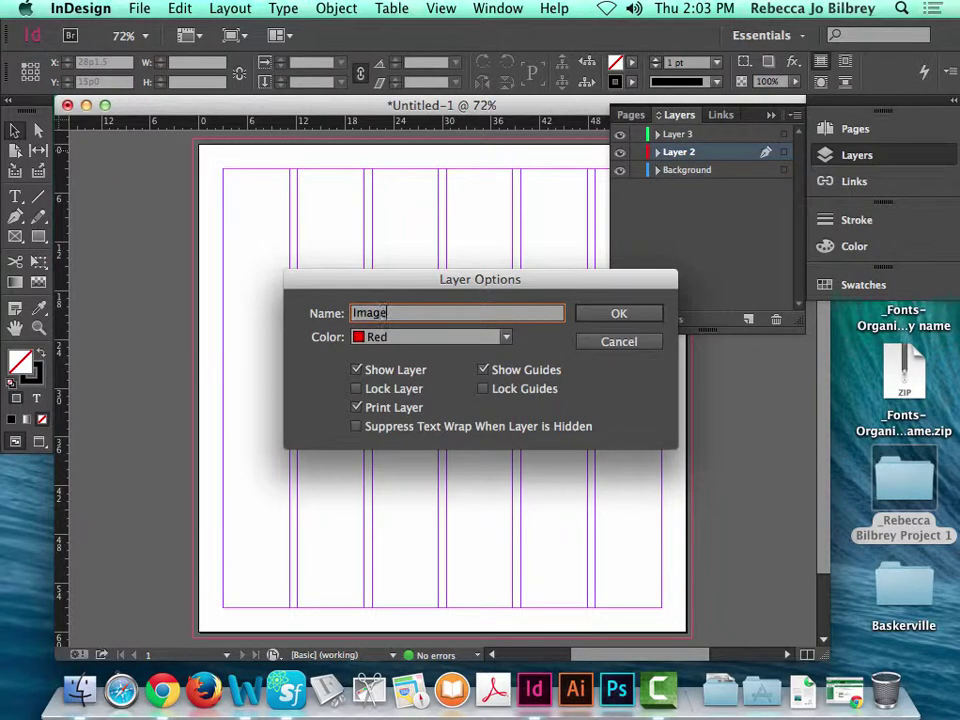
pyautogui.click(614, 313)
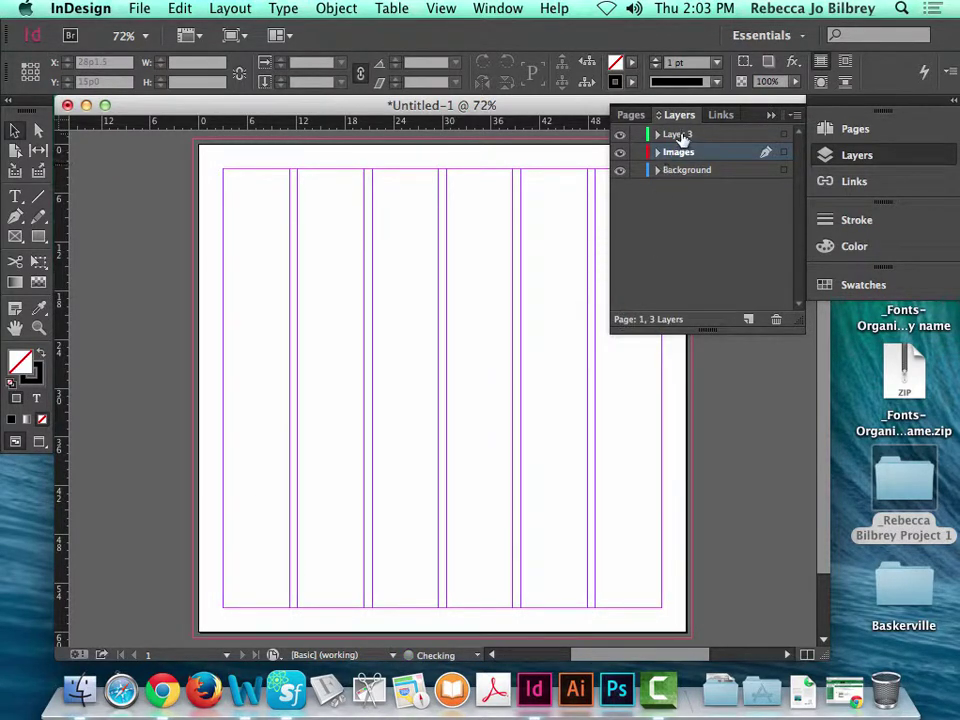
# - Rename Layer 3 to Text Type and make Background the active layer
pyautogui.doubleClick(676, 134)
pyautogui.write('Copy')
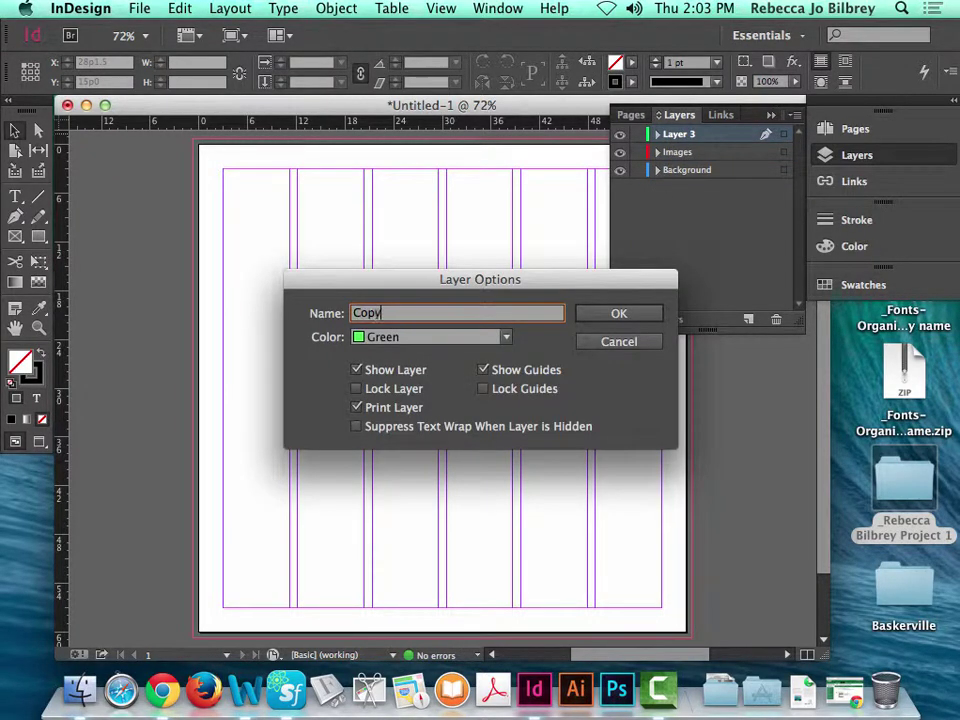
pyautogui.moveTo(452, 313); pyautogui.dragTo(328, 313)
pyautogui.write('Text Type')
pyautogui.press('BackSpace')
pyautogui.press('BackSpace')
pyautogui.write('pe')
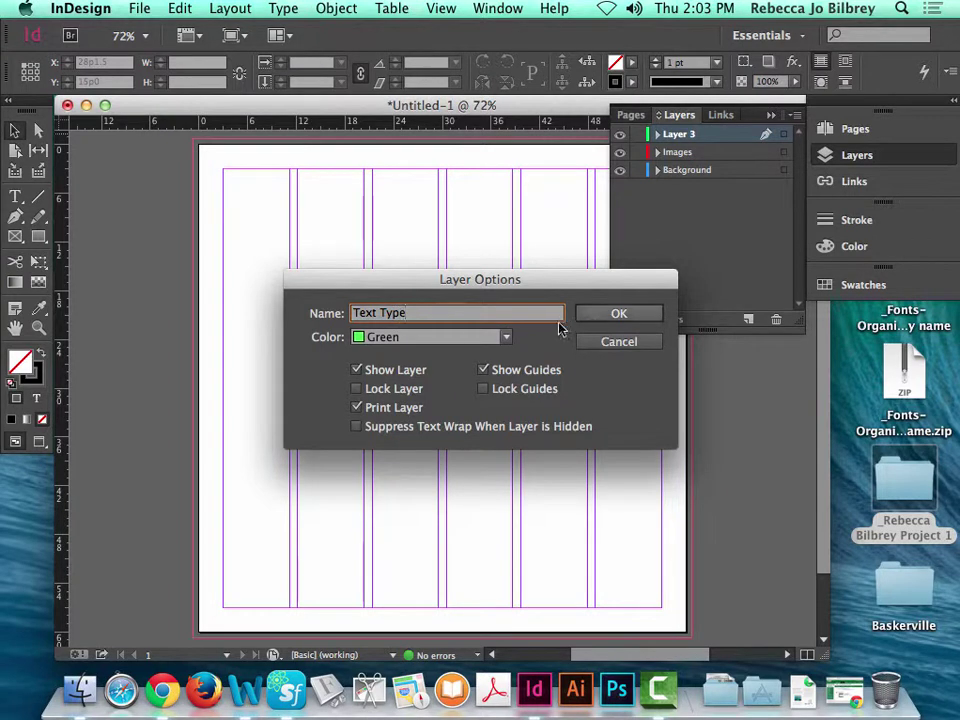
pyautogui.click(610, 314)
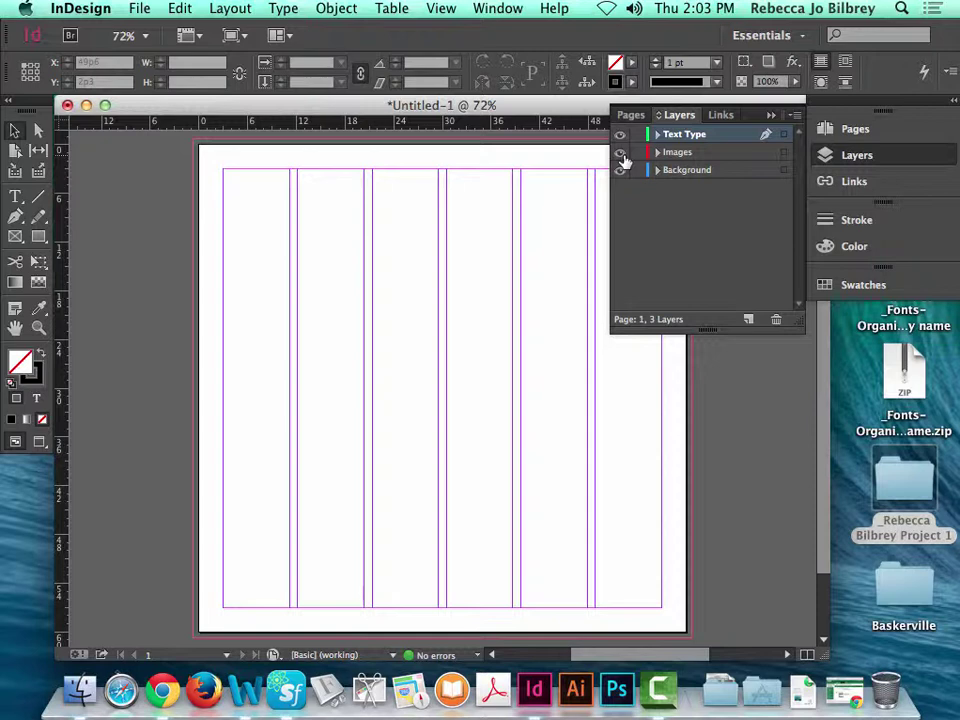
pyautogui.click(690, 172)
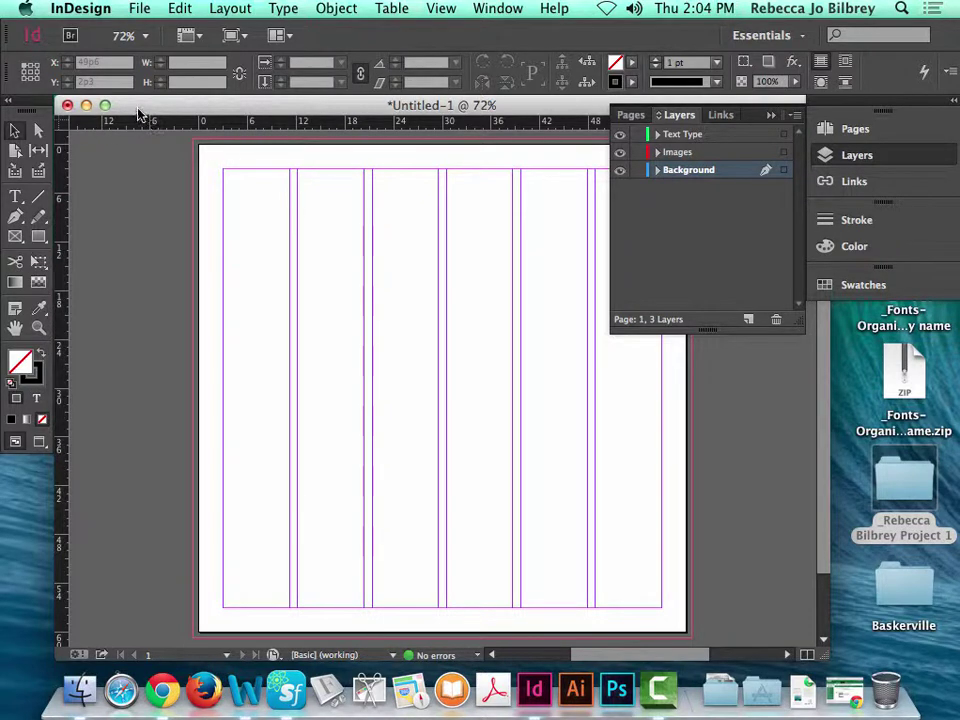
# - Open the File menu from the menu bar
pyautogui.click(140, 9)
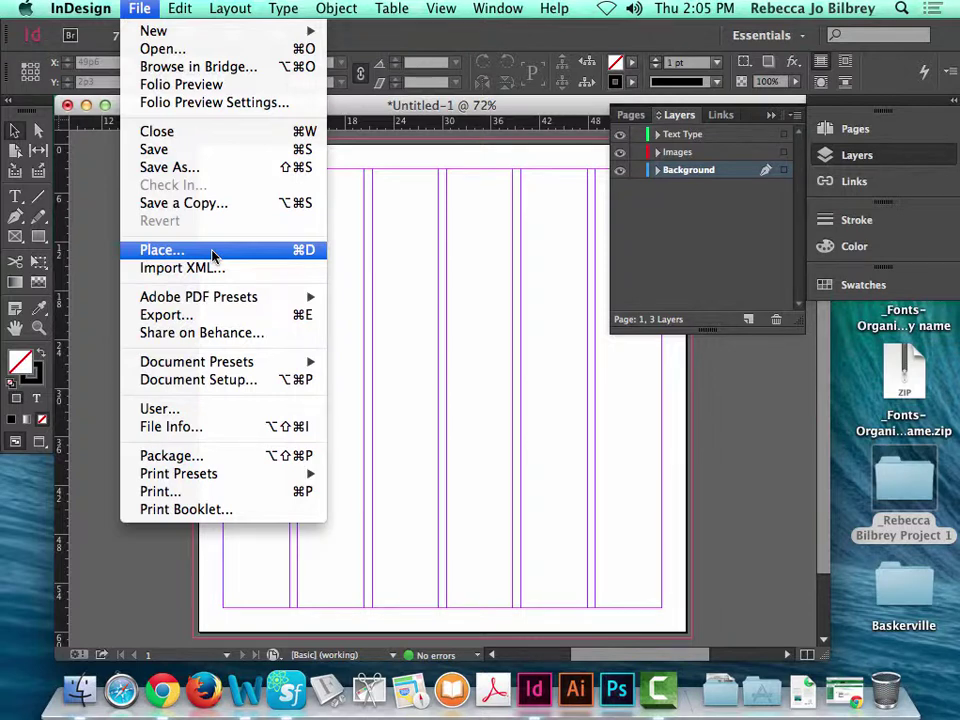
# - Place the 'It Started With an Ox' .docx from the Desktop project folder into the first column
pyautogui.click(212, 252)
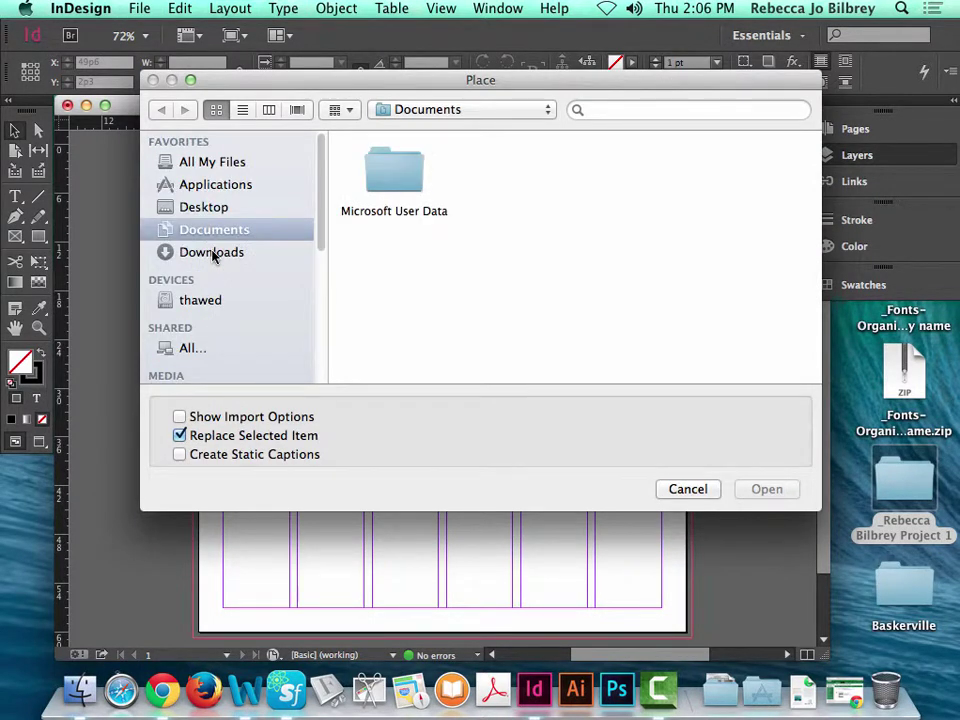
pyautogui.click(209, 208)
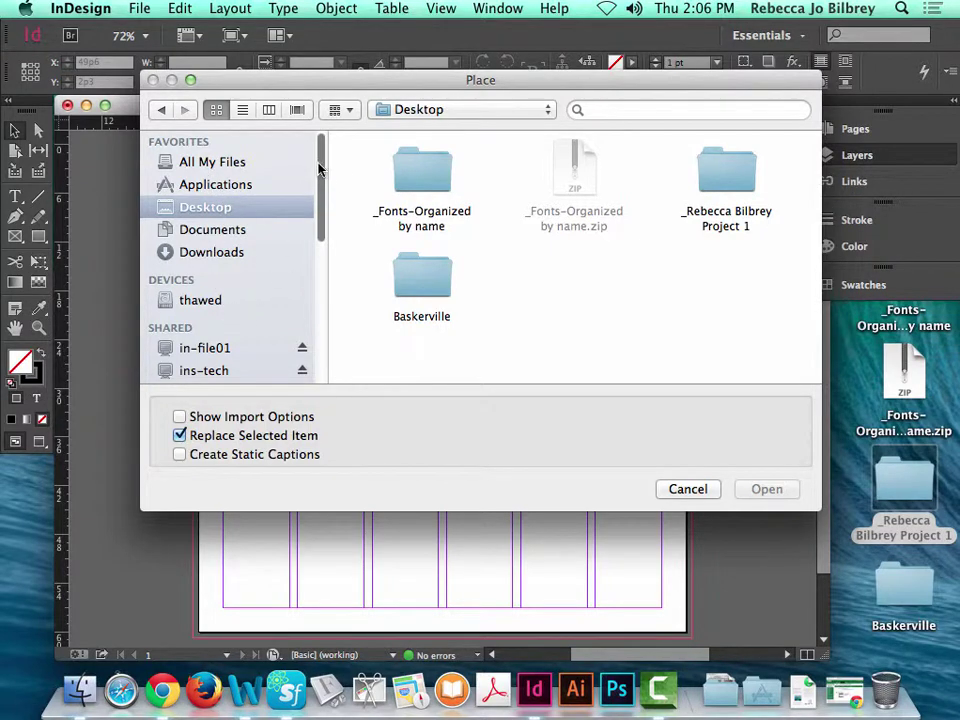
pyautogui.moveTo(318, 170)
pyautogui.mouseDown()
pyautogui.moveTo(315, 300)
pyautogui.moveTo(325, 168)
pyautogui.mouseUp()
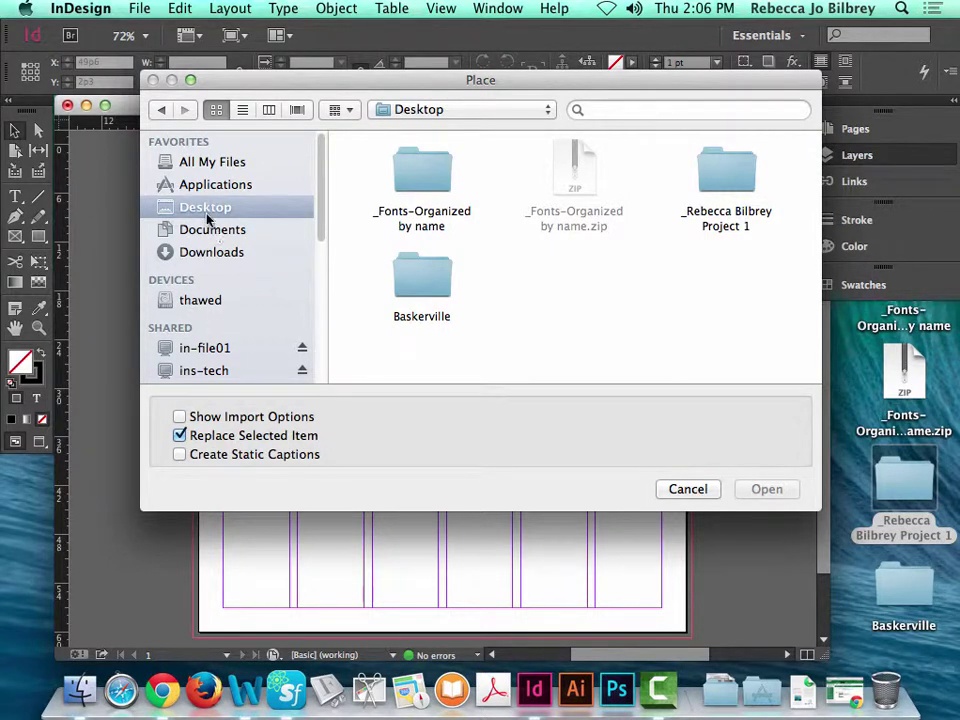
pyautogui.doubleClick(716, 179)
pyautogui.click(649, 178)
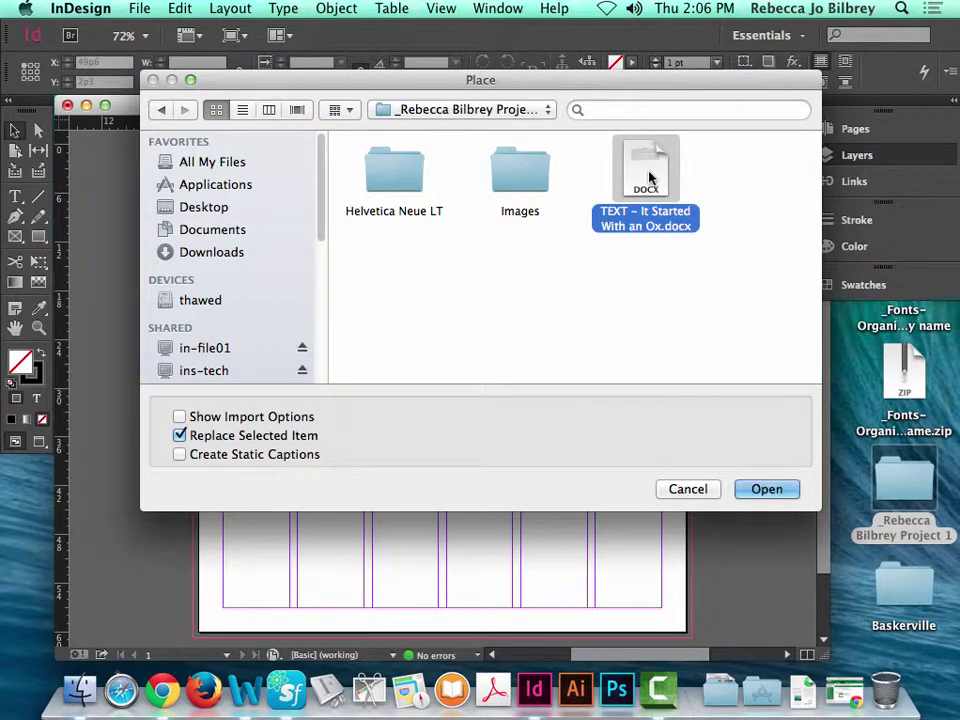
pyautogui.click(770, 490)
pyautogui.click(228, 175)
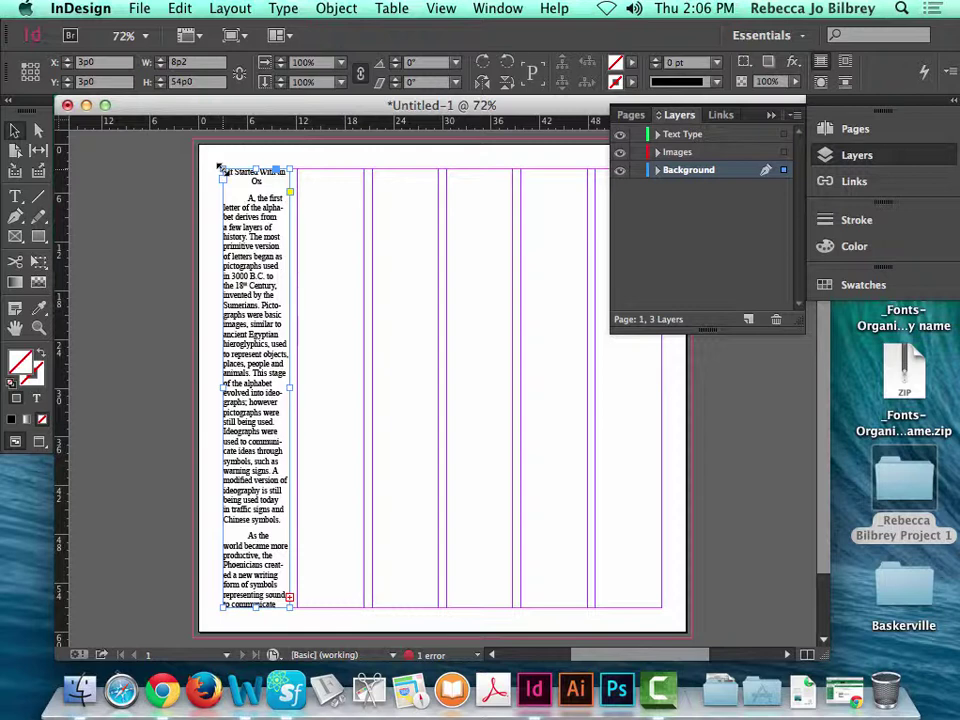
# - Draw a wider four-column story frame, then undo the placement
pyautogui.click(220, 169)
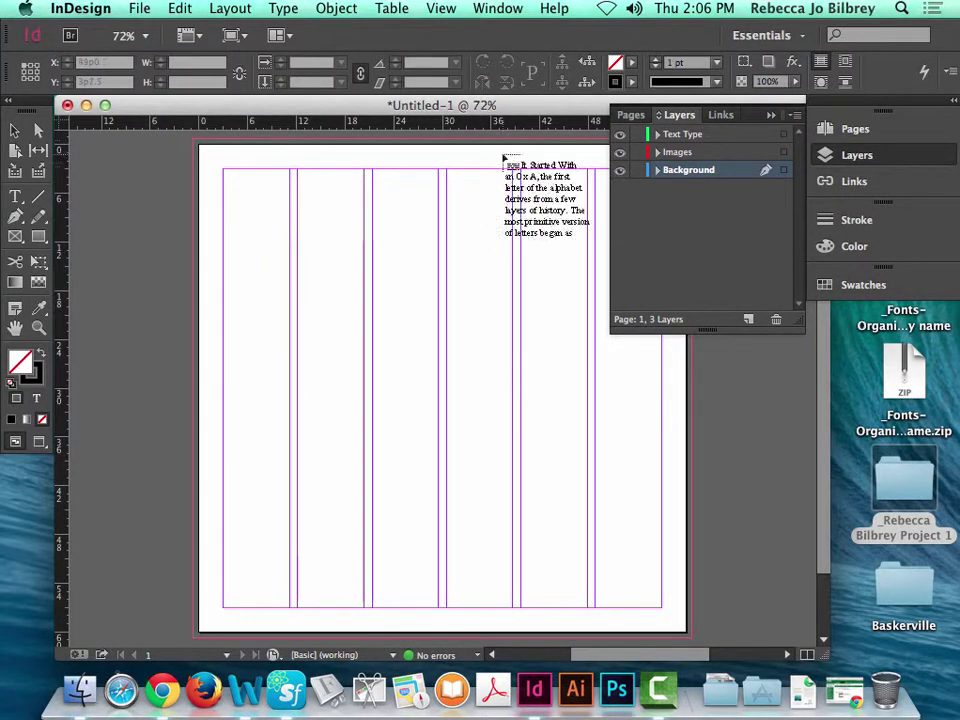
pyautogui.moveTo(222, 170); pyautogui.dragTo(510, 425)
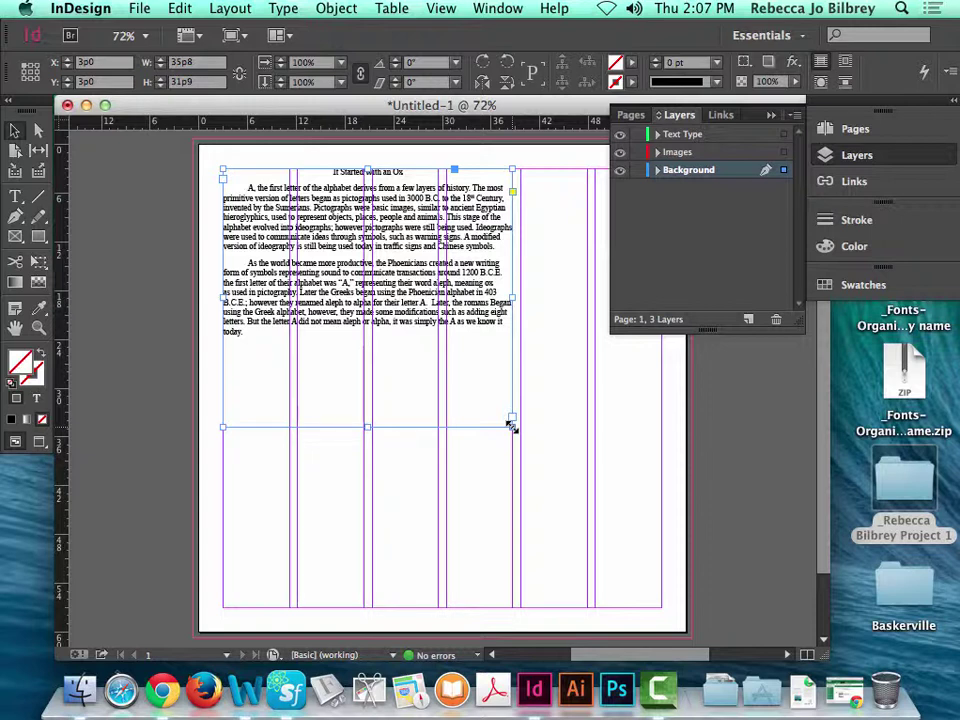
pyautogui.press('super+z')
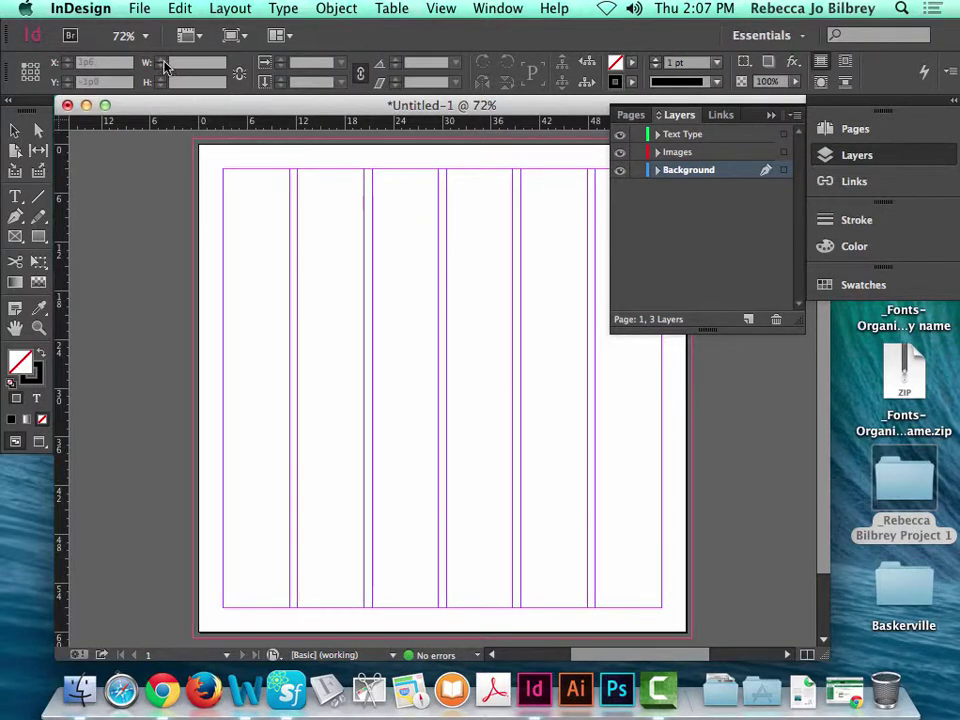
# - Change the page grid to 2 columns in Margins and Columns
pyautogui.click(140, 9)
pyautogui.moveTo(230, 8)
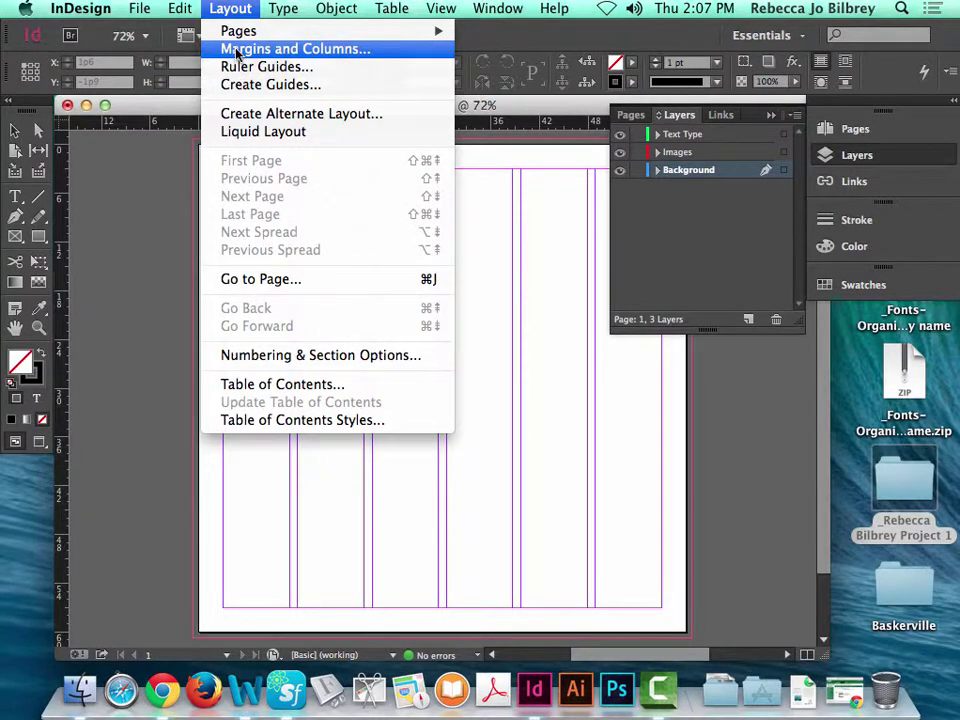
pyautogui.click(236, 51)
pyautogui.click(333, 398)
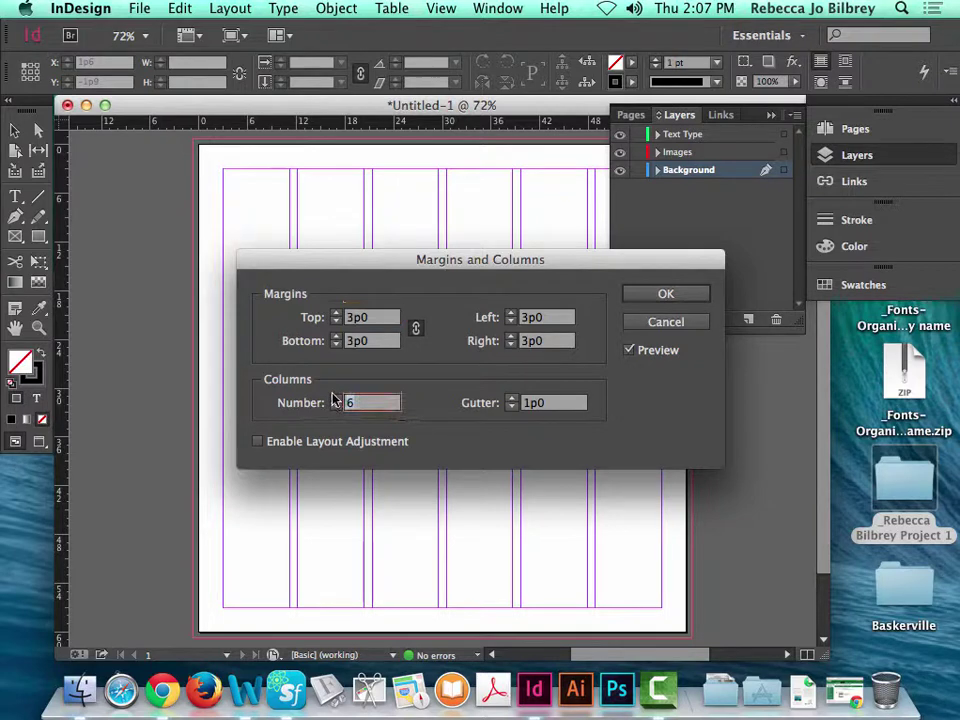
pyautogui.write('2')
pyautogui.click(650, 295)
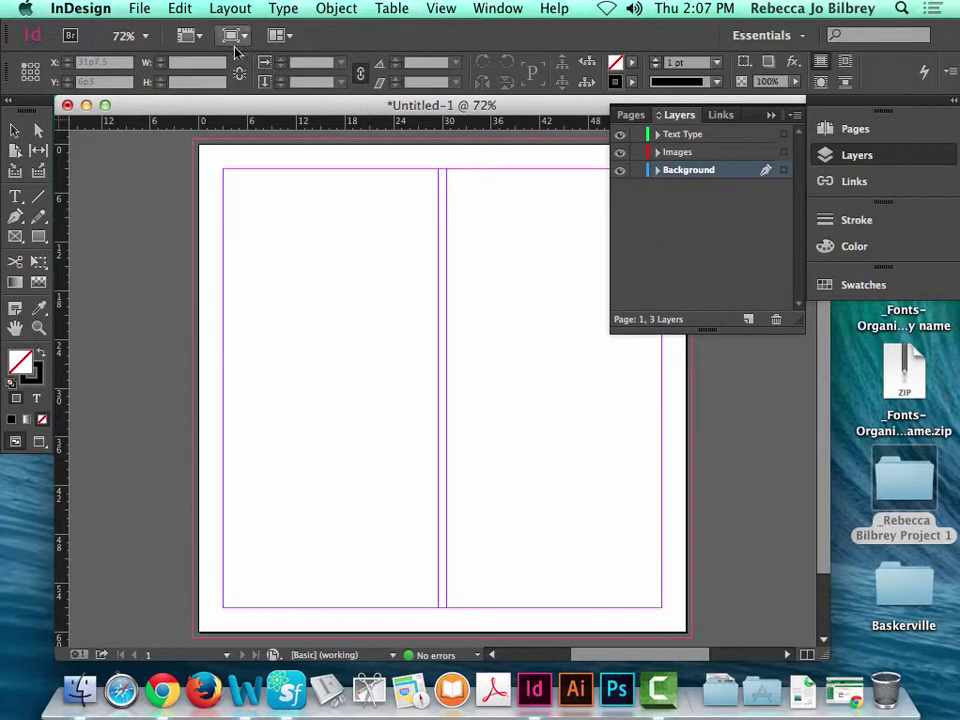
# - Align the story frame to the top-left margin corner, then open the Layout menu
pyautogui.click(231, 8)
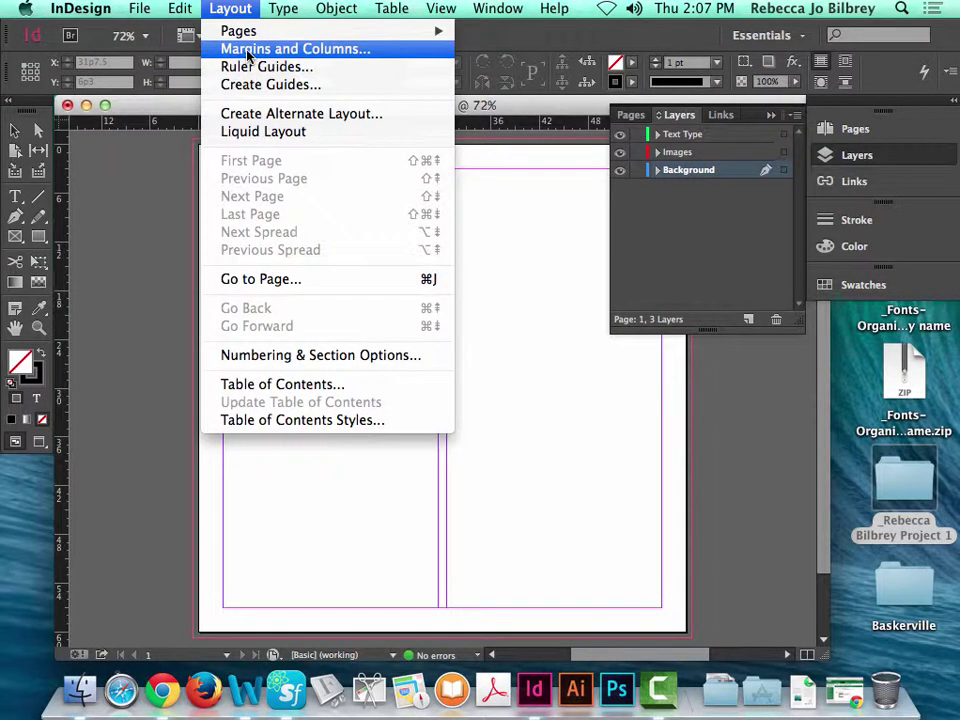
pyautogui.click(243, 10)
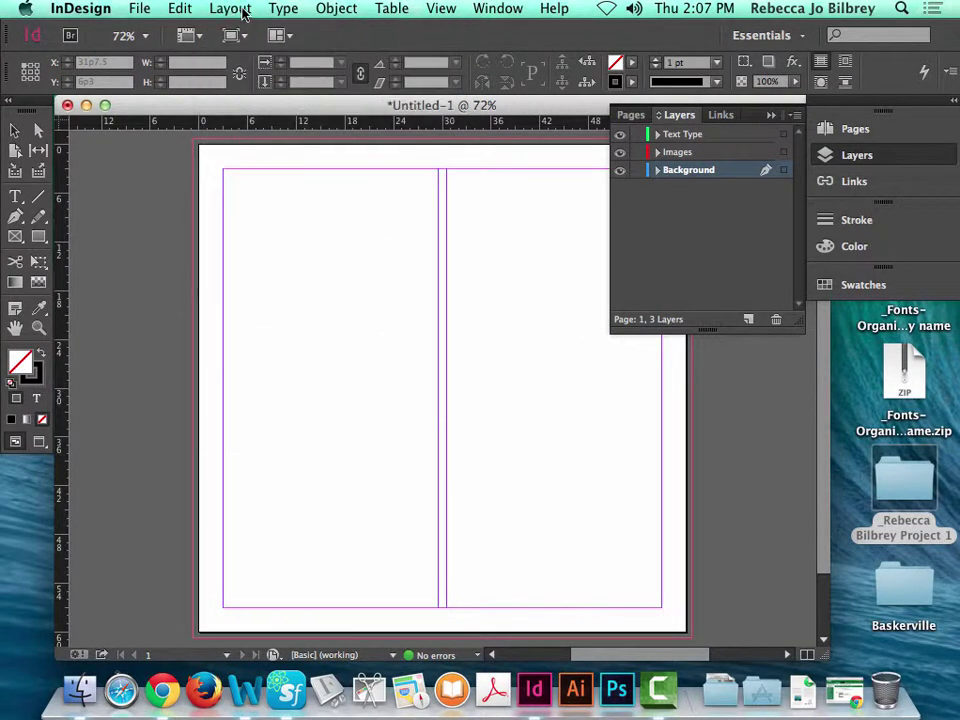
pyautogui.click(228, 181)
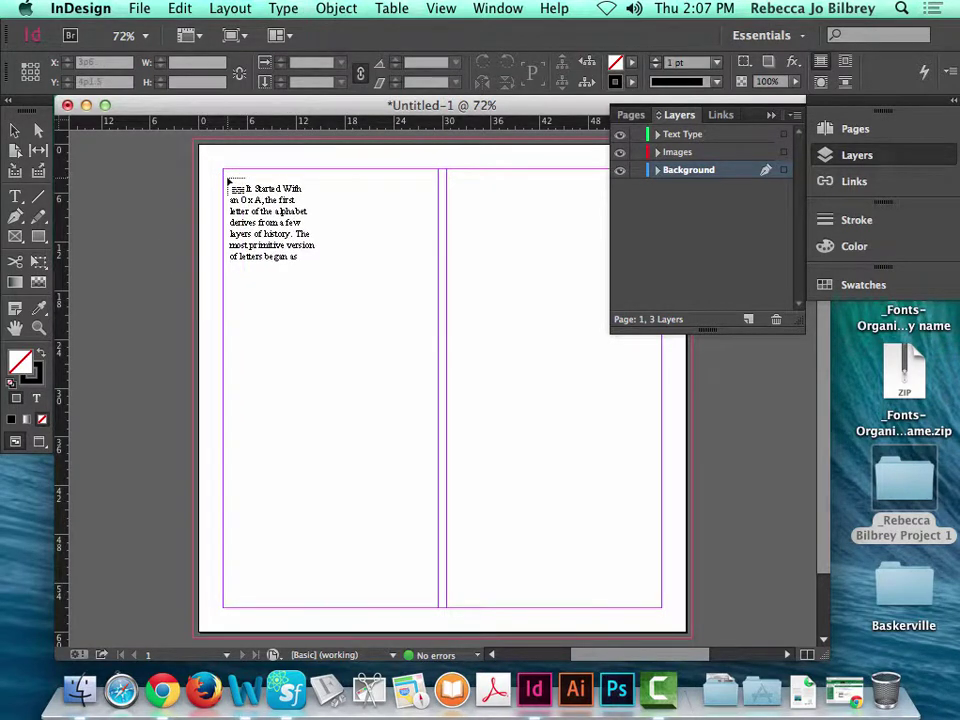
pyautogui.moveTo(228, 181); pyautogui.dragTo(224, 172)
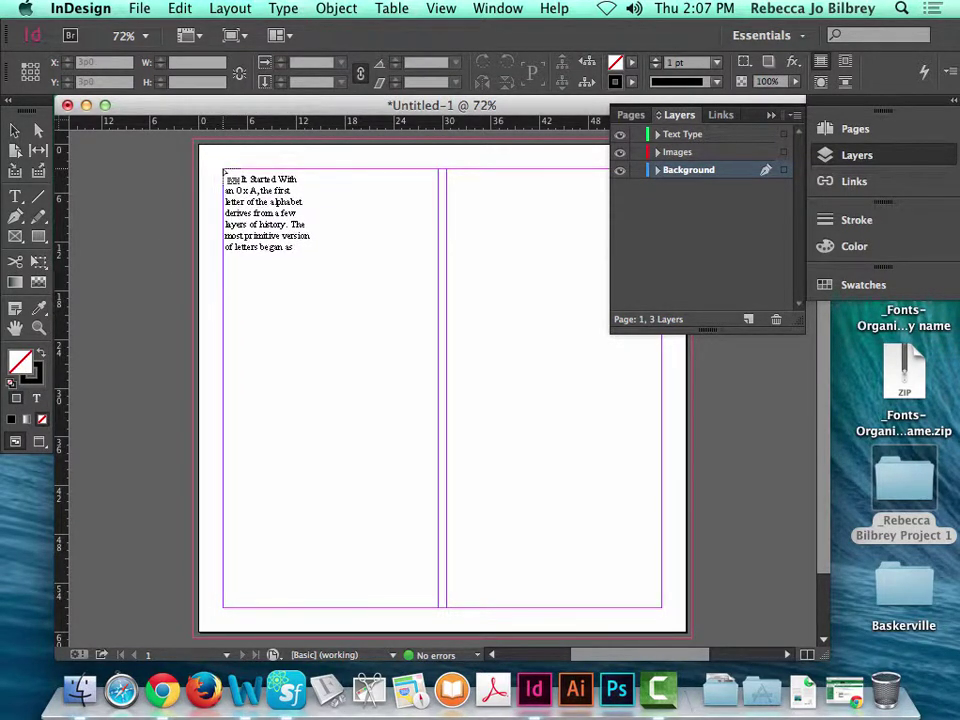
pyautogui.click(245, 10)
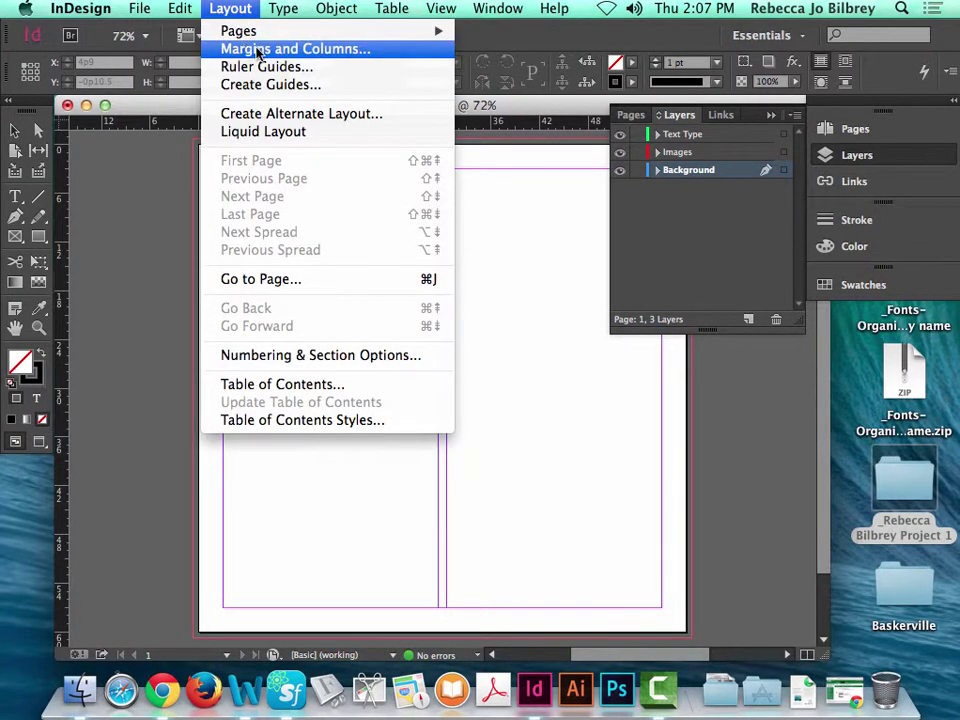
# - Try a 15 in top margin, then unlink margins and set Top to 30 and Bottom to .5
pyautogui.click(250, 48)
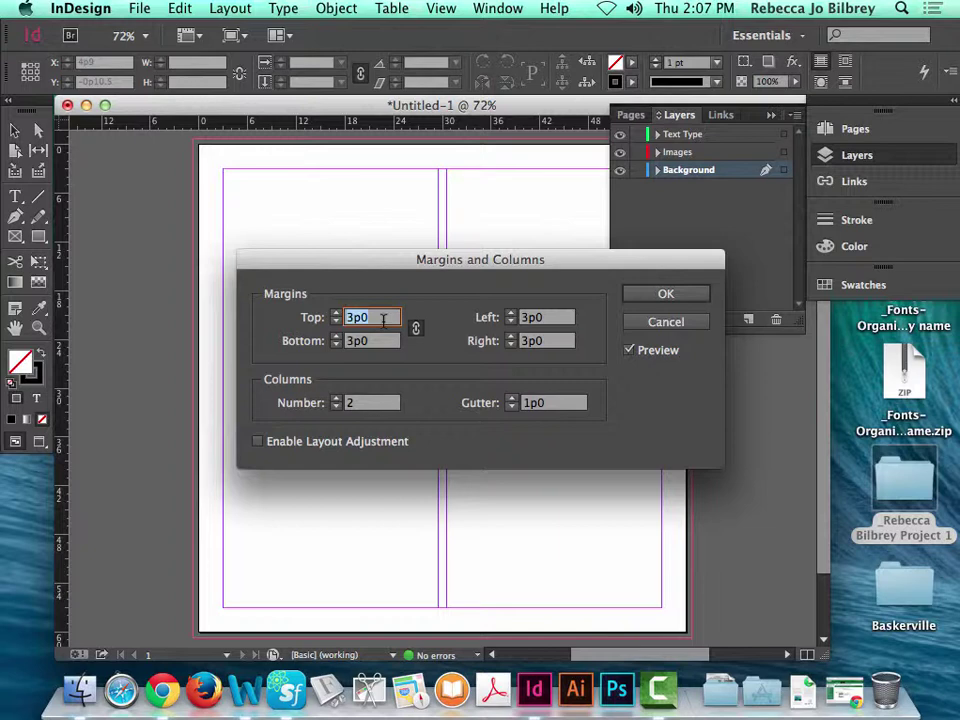
pyautogui.write('15 in')
pyautogui.click(685, 299)
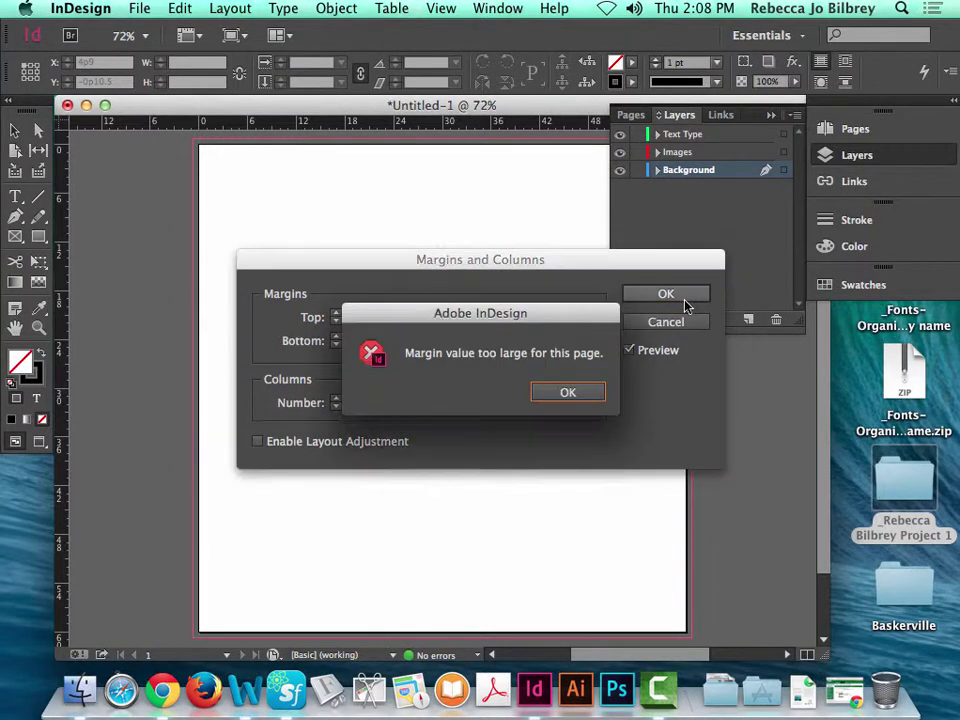
pyautogui.click(573, 394)
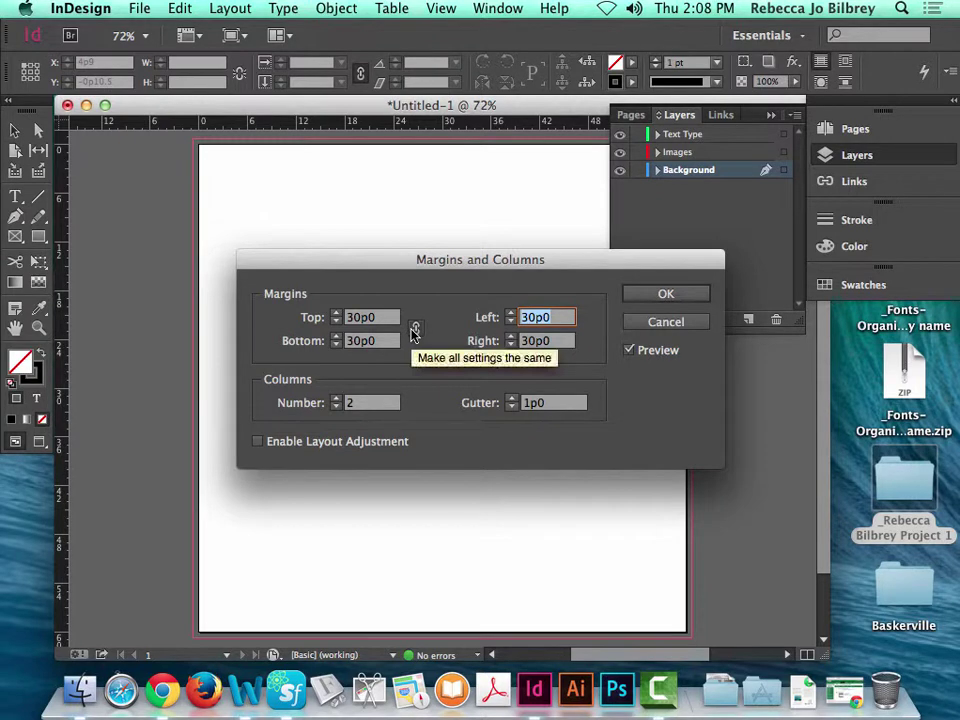
pyautogui.click(414, 330)
pyautogui.doubleClick(390, 318)
pyautogui.click(416, 328)
pyautogui.doubleClick(395, 316)
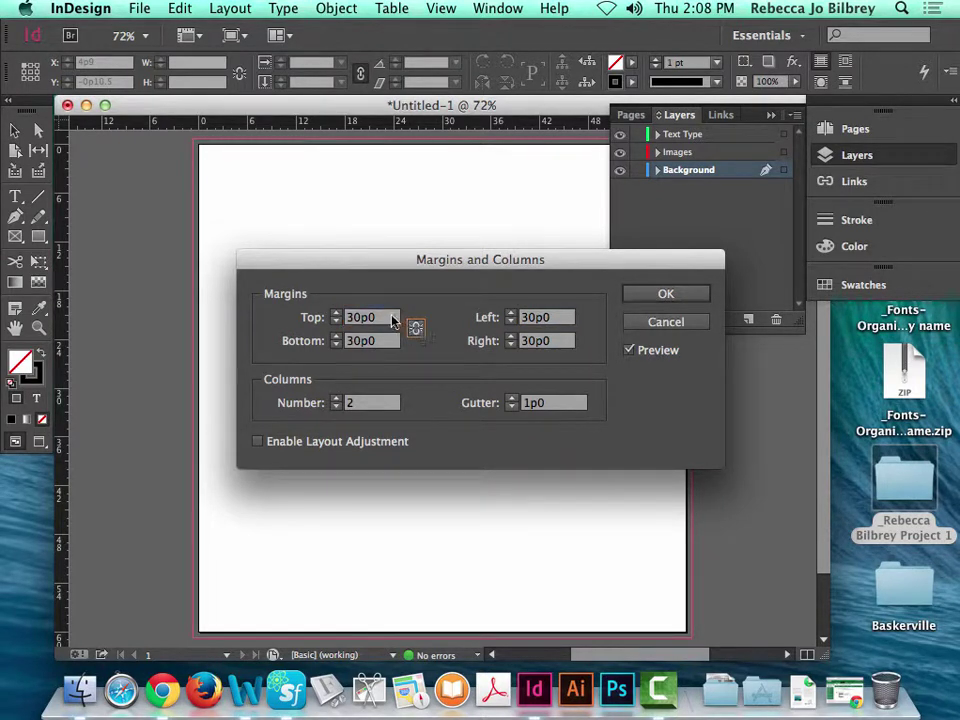
pyautogui.write('30')
pyautogui.press('Tab')
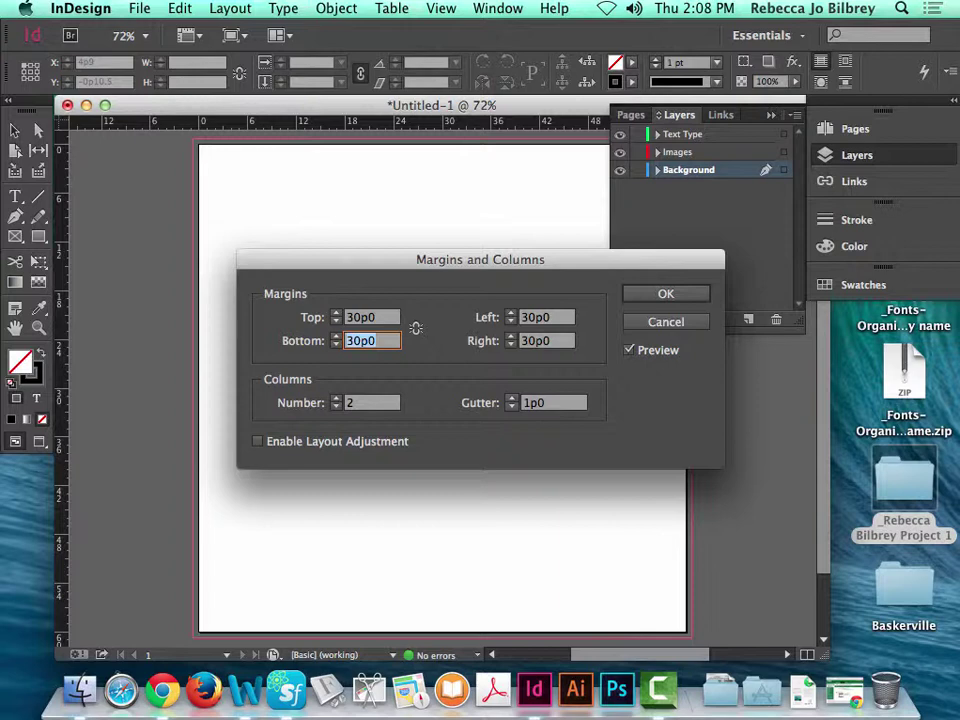
pyautogui.write('.5')
# - Finish with a 30p0 top margin and 3p0 (.5 in) on other sides, preview, and apply
pyautogui.click(416, 328)
pyautogui.doubleClick(358, 316)
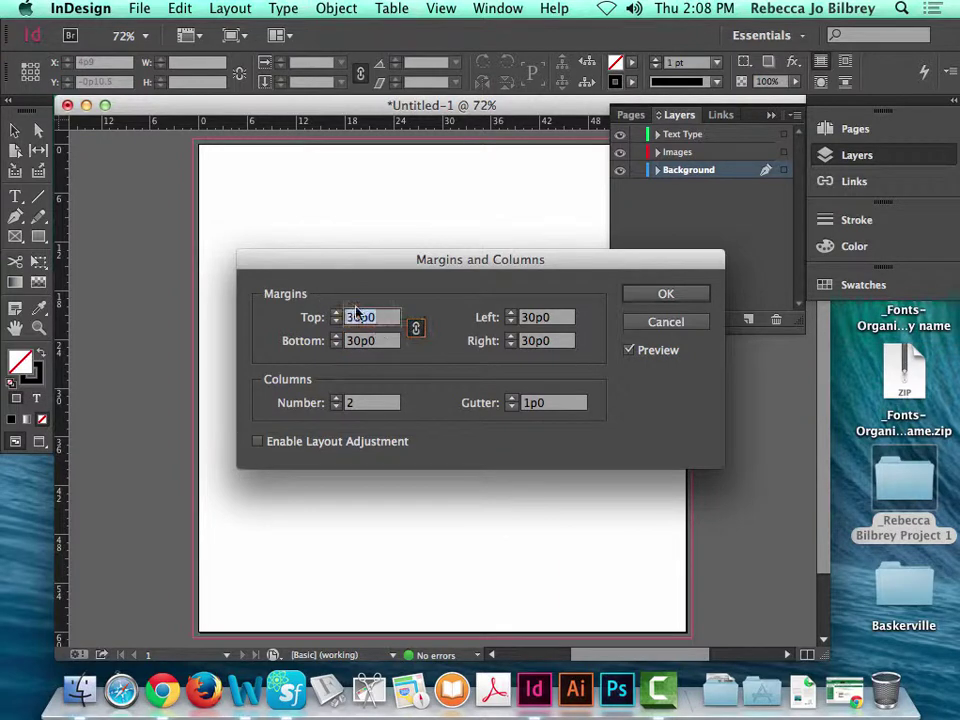
pyautogui.press('BackSpace')
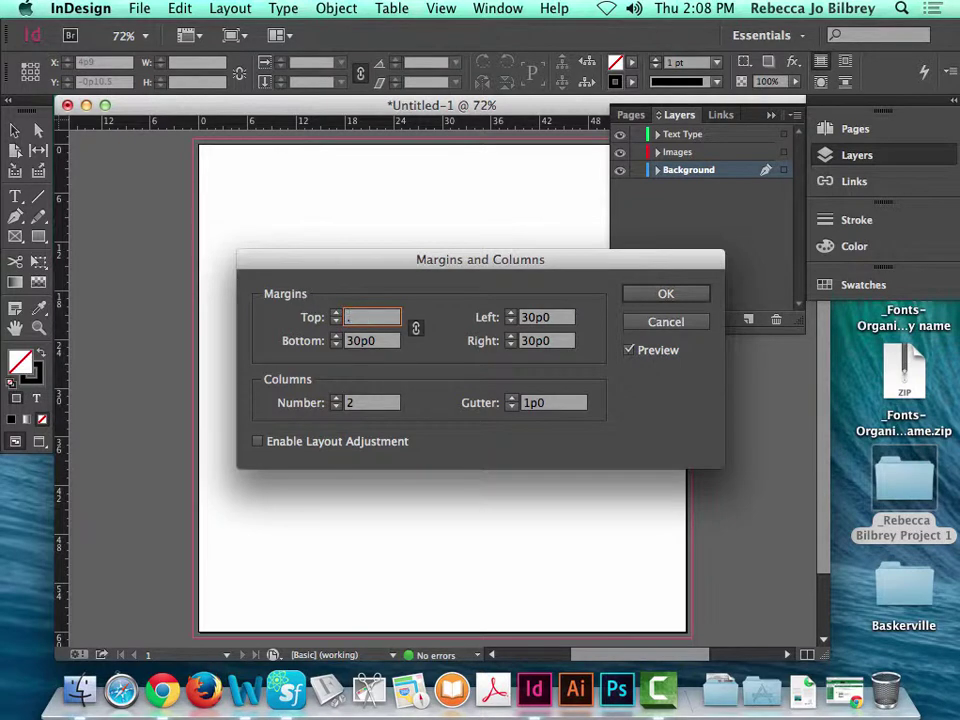
pyautogui.write('.5 in')
pyautogui.click(416, 330)
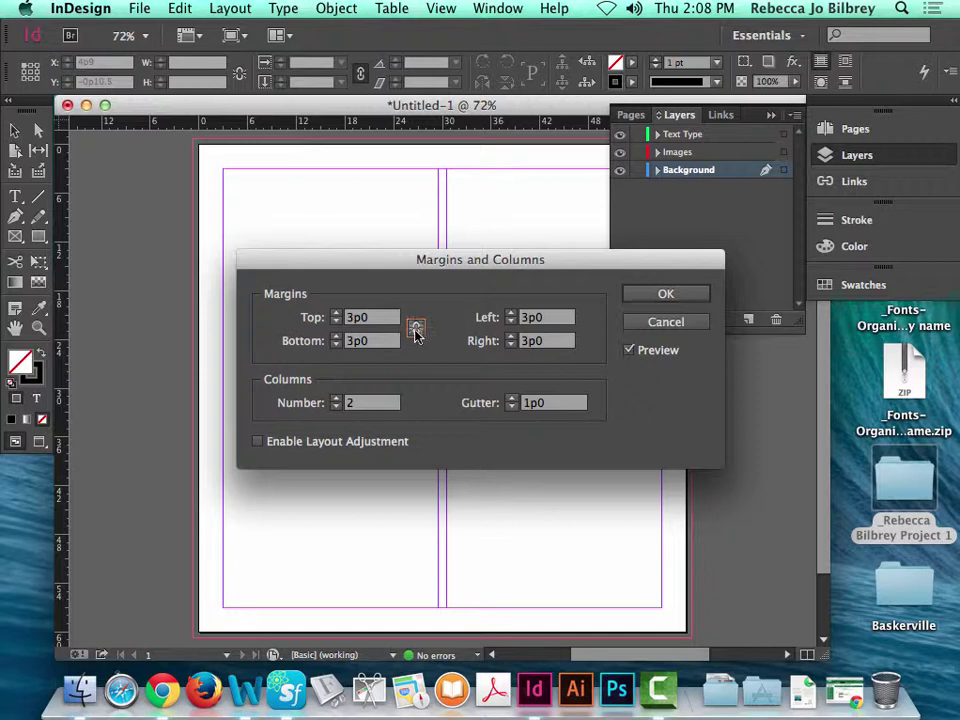
pyautogui.doubleClick(370, 317)
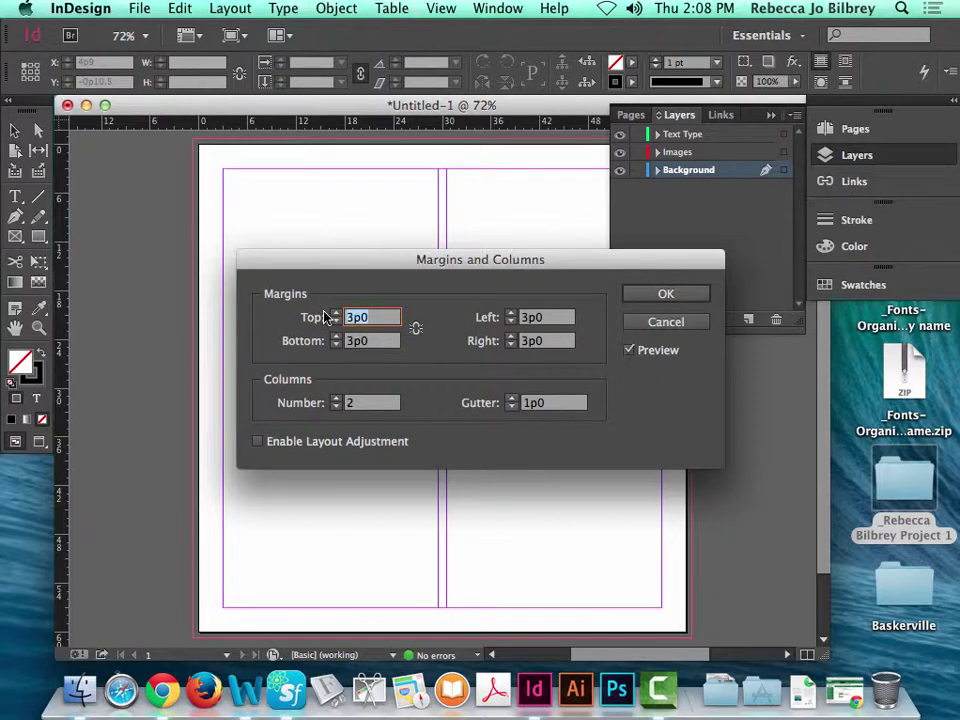
pyautogui.write('.5 in')
pyautogui.press('Tab')
pyautogui.moveTo(485, 275); pyautogui.dragTo(778, 190)
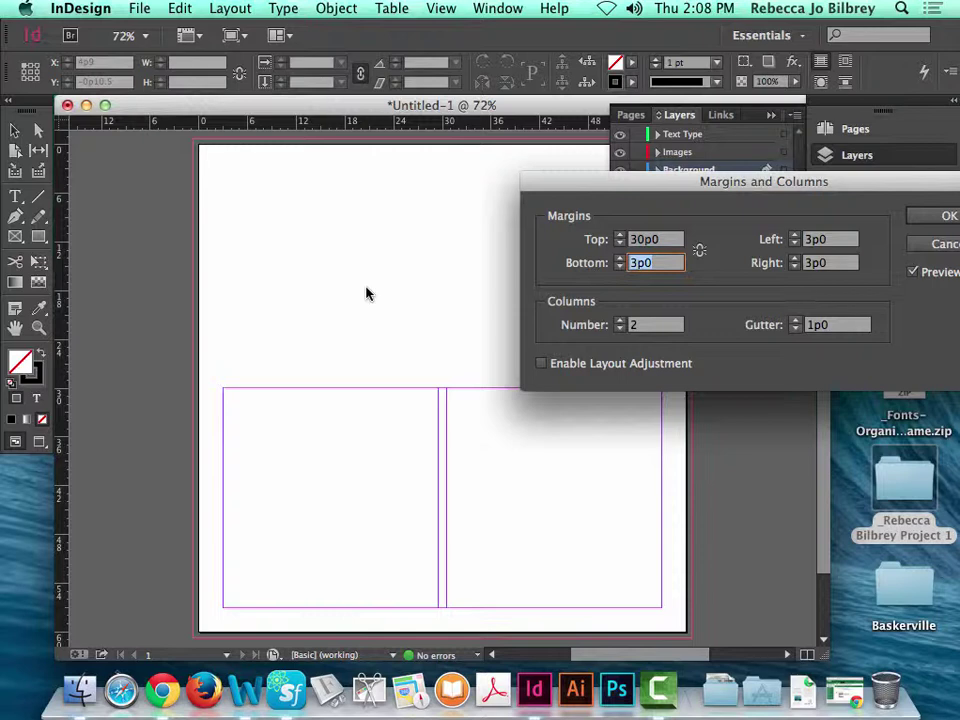
pyautogui.moveTo(540, 181); pyautogui.dragTo(306, 150)
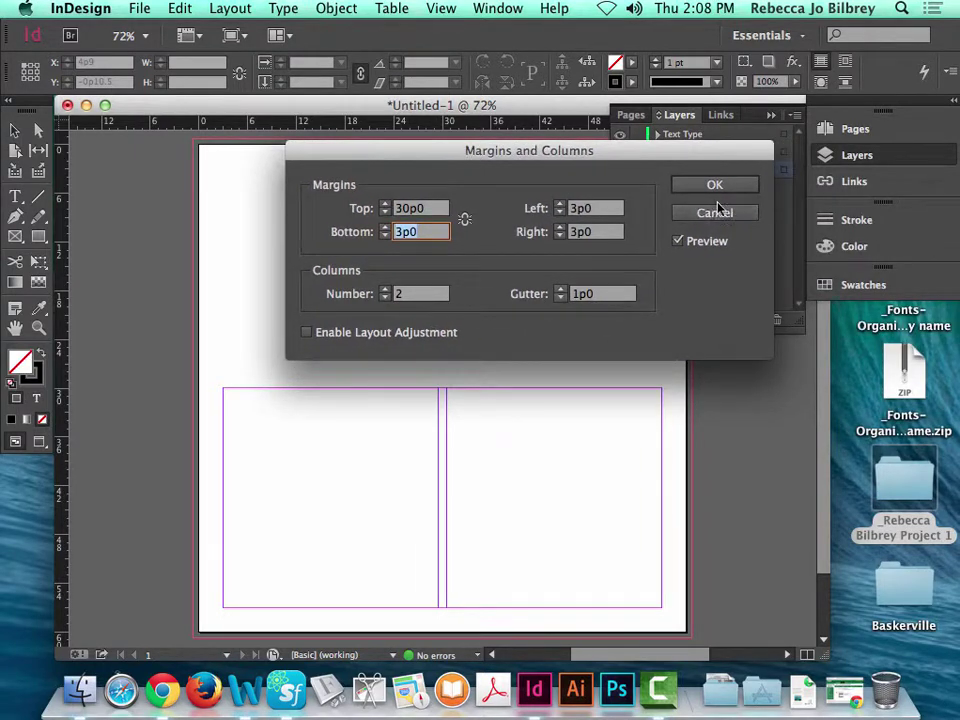
pyautogui.click(712, 186)
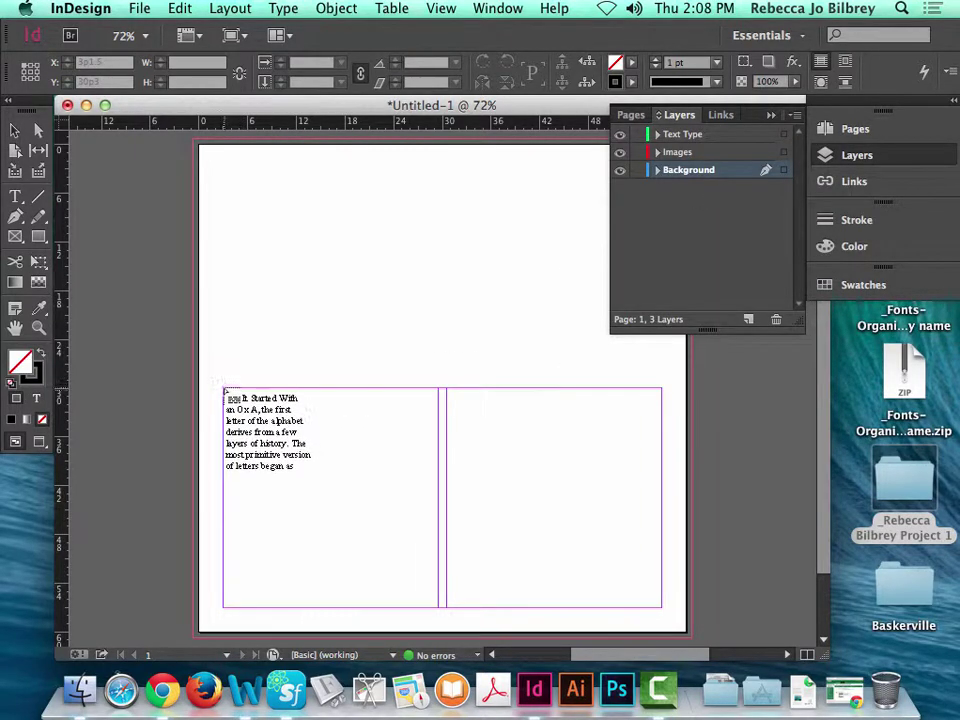
# - Undo the story placement in the left column and open Margins and Columns
pyautogui.click(225, 391)
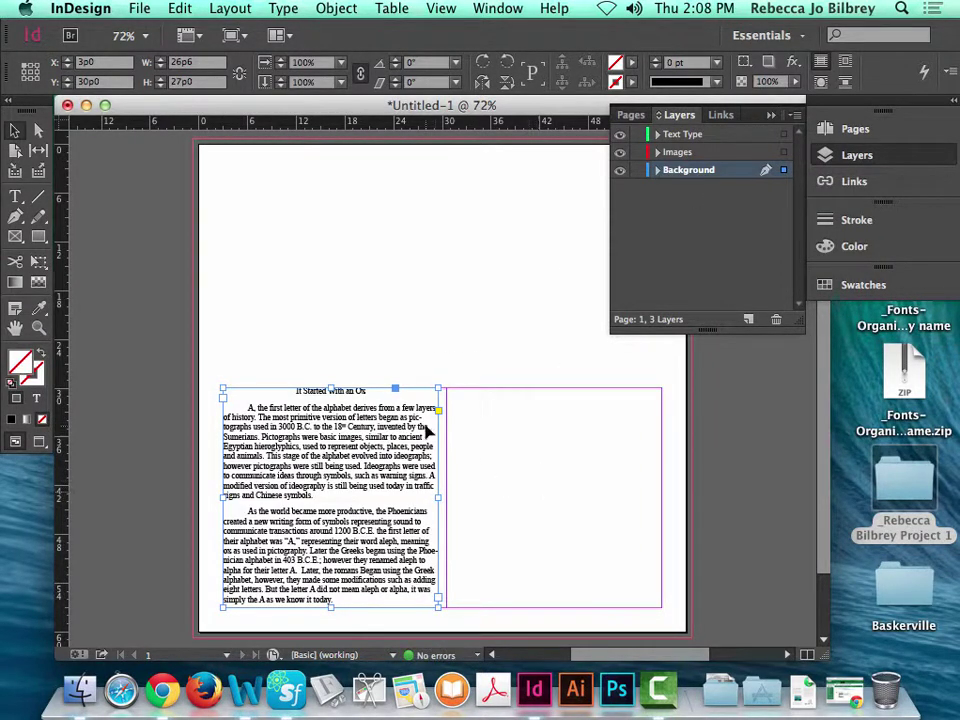
pyautogui.press('super+z')
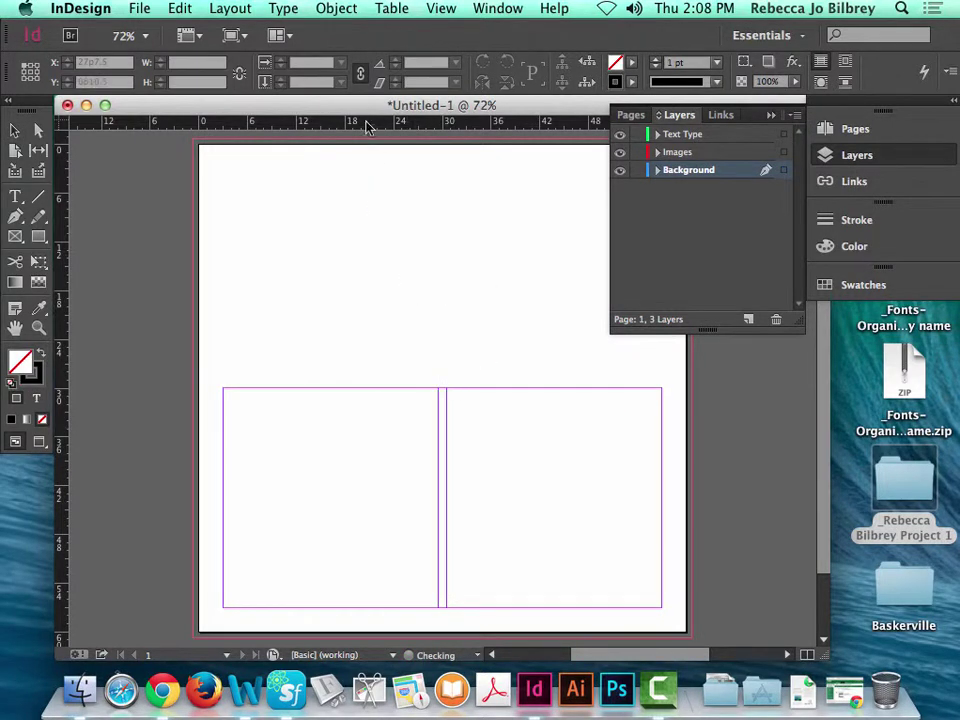
pyautogui.click(229, 9)
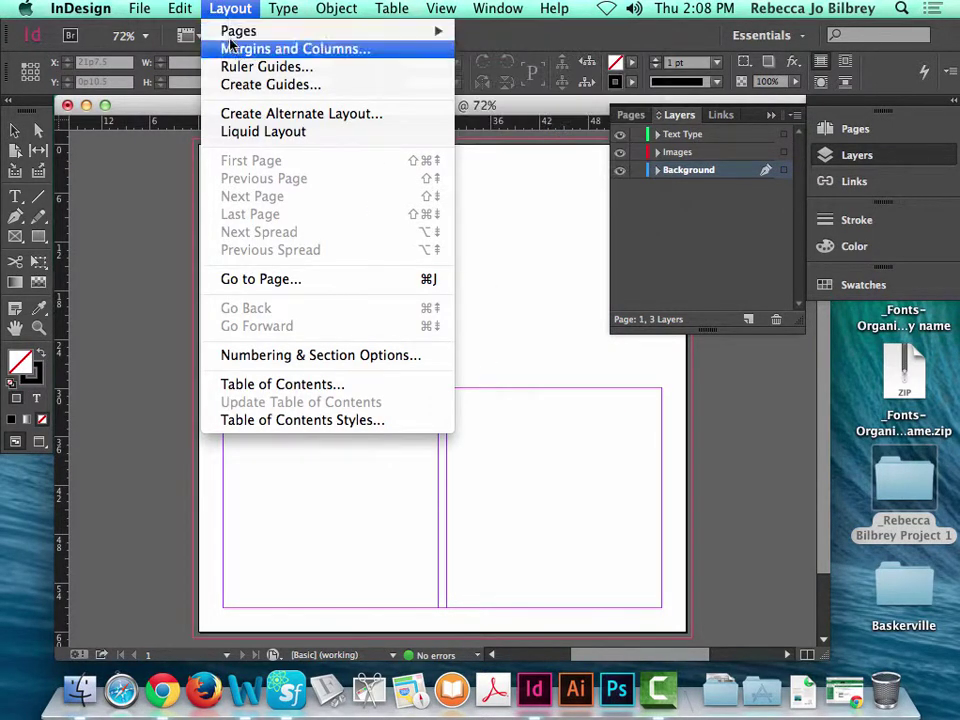
pyautogui.click(262, 48)
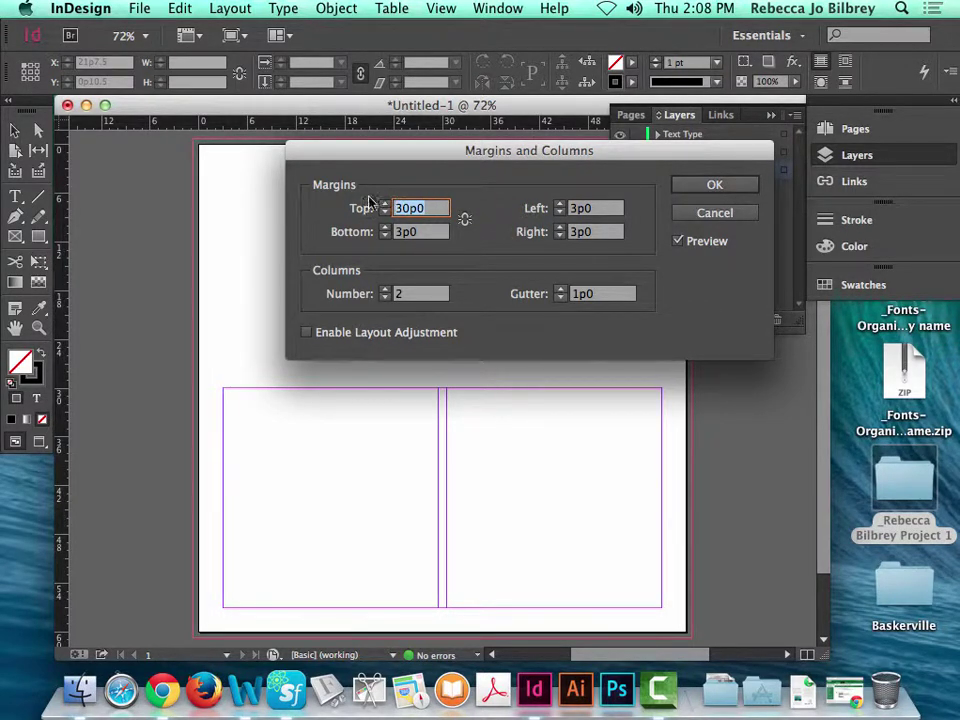
# - Set the top margin to 50p0, then reopen Margins and Columns
pyautogui.write('50p0')
pyautogui.click(712, 186)
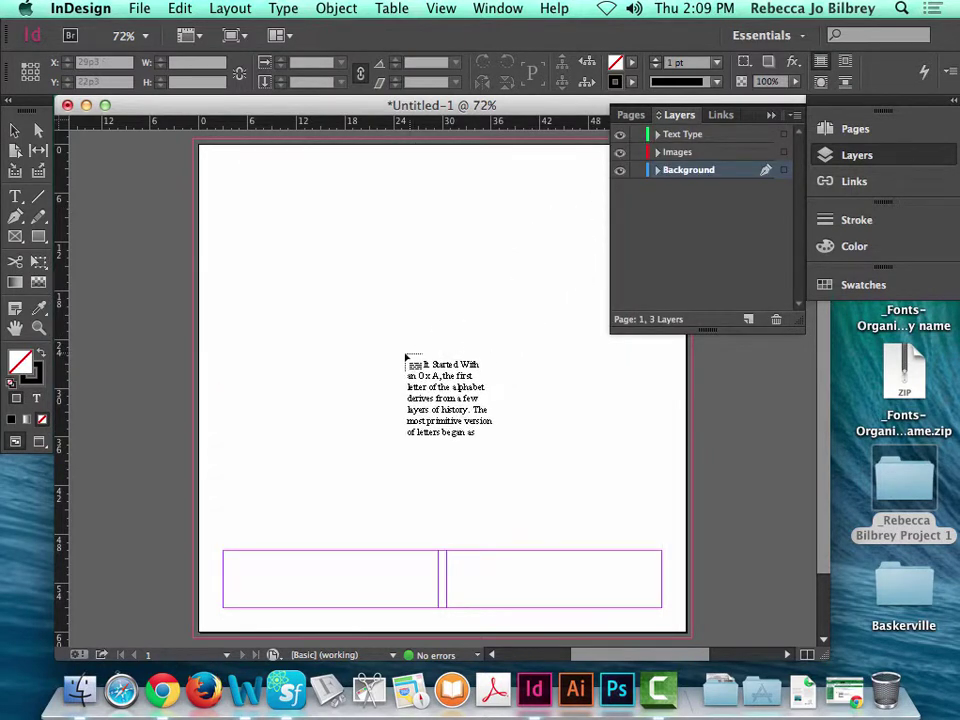
pyautogui.click(232, 9)
pyautogui.click(295, 49)
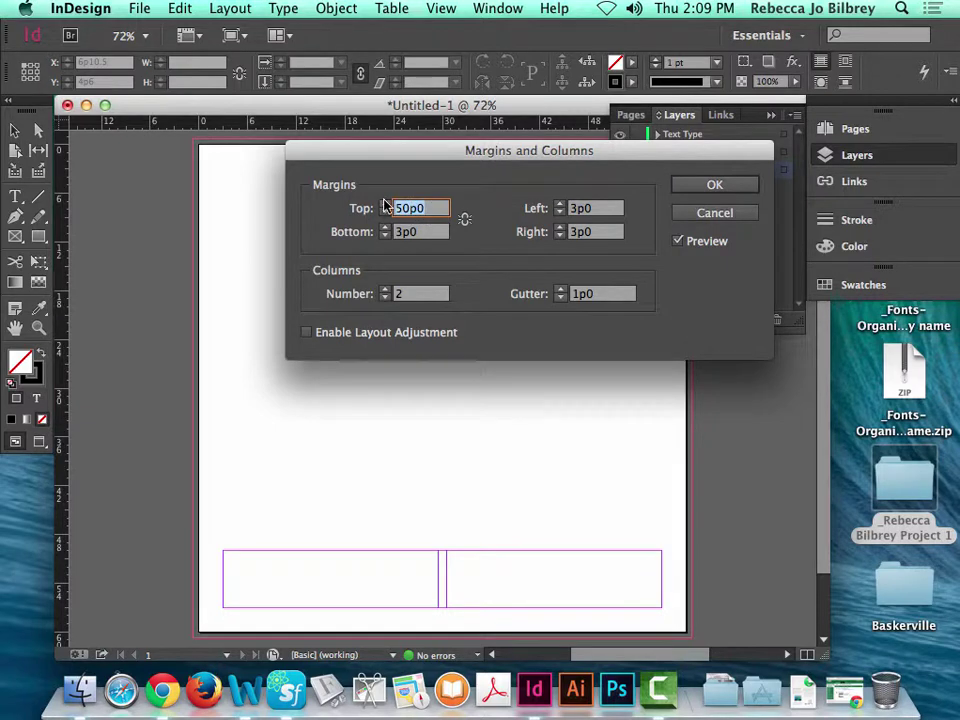
# - Change the top margin to 7 in in Margins and Columns and apply it
pyautogui.write('7 in')
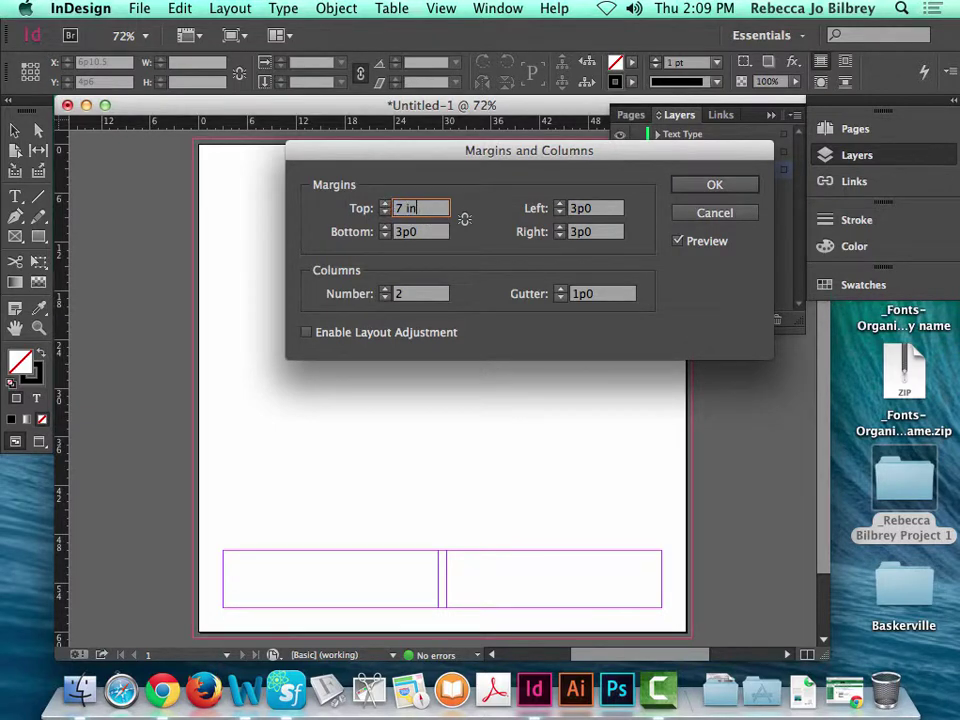
pyautogui.click(745, 190)
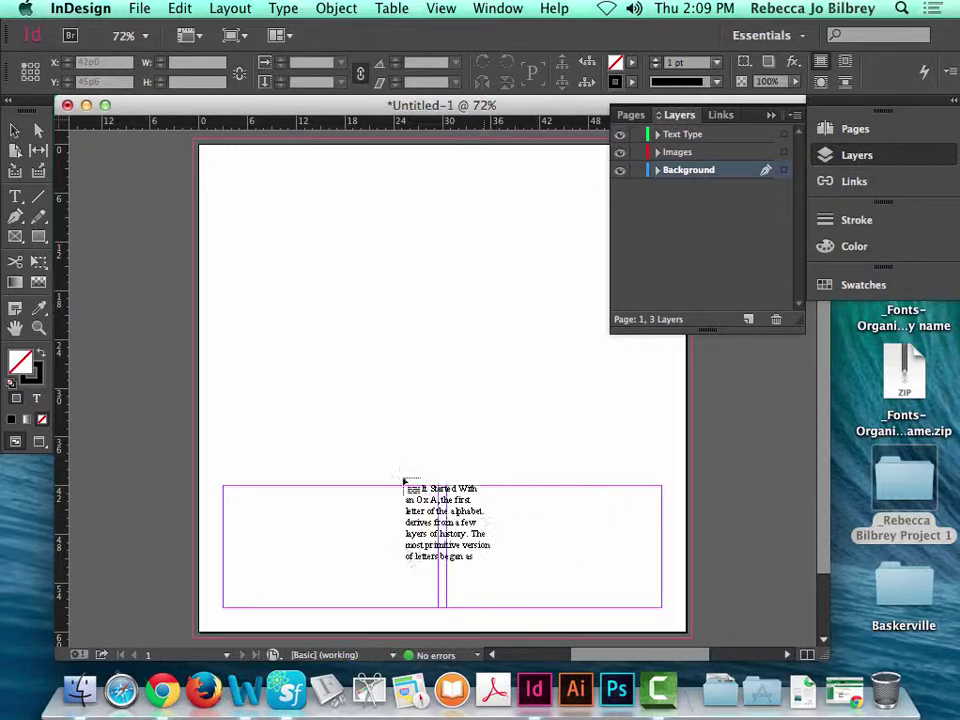
# - Place the It Started With an Ox story in the left column, then re-place it after undoing the threading
pyautogui.click(224, 488)
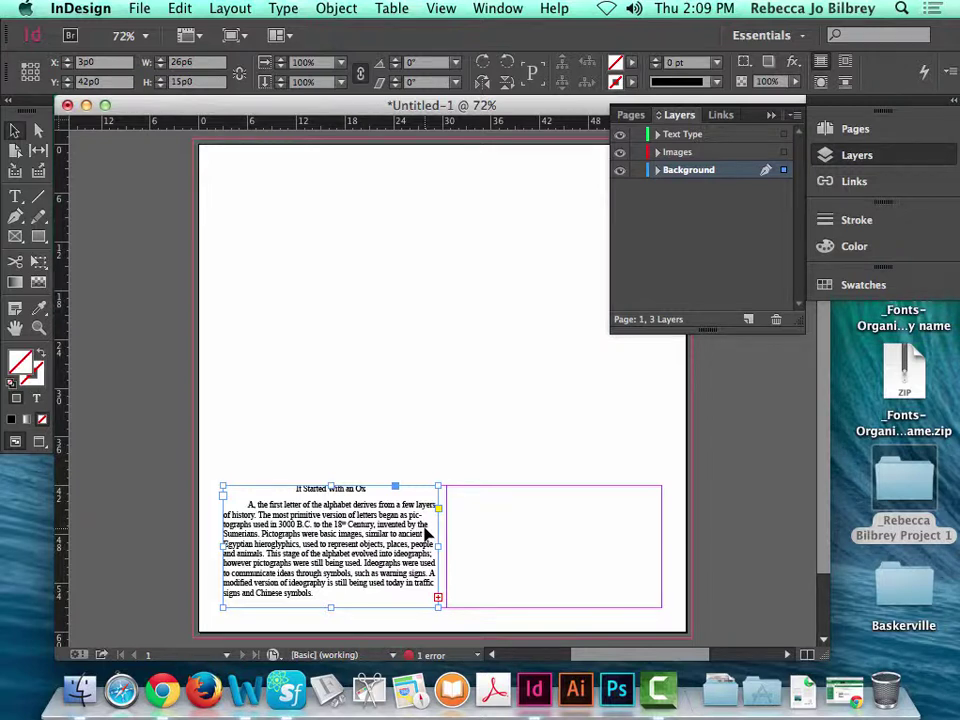
pyautogui.click(452, 493)
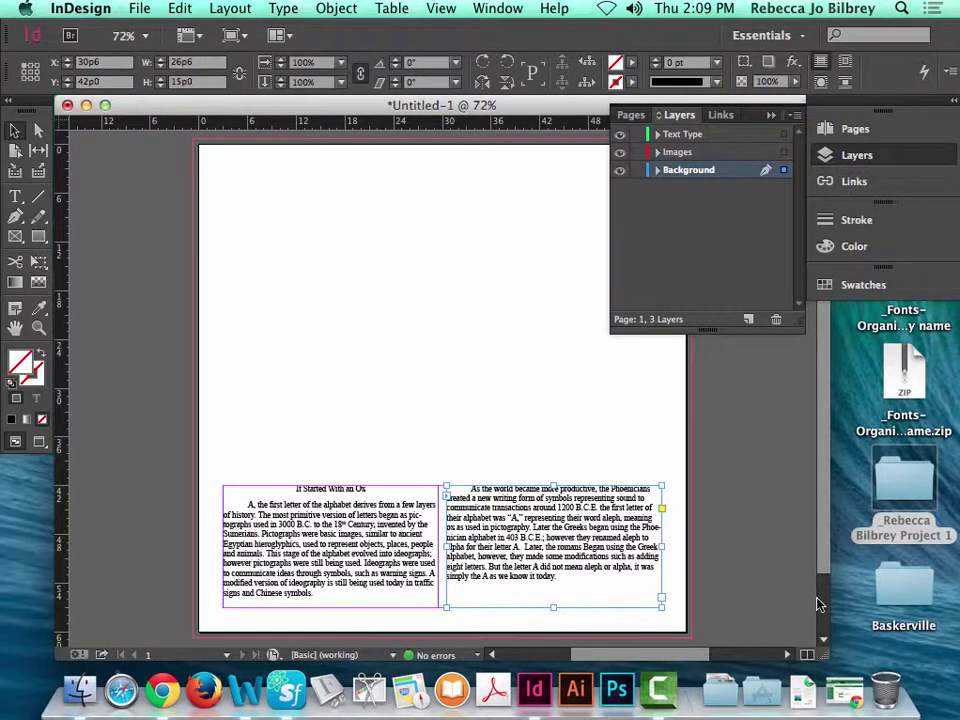
pyautogui.press('super+z')
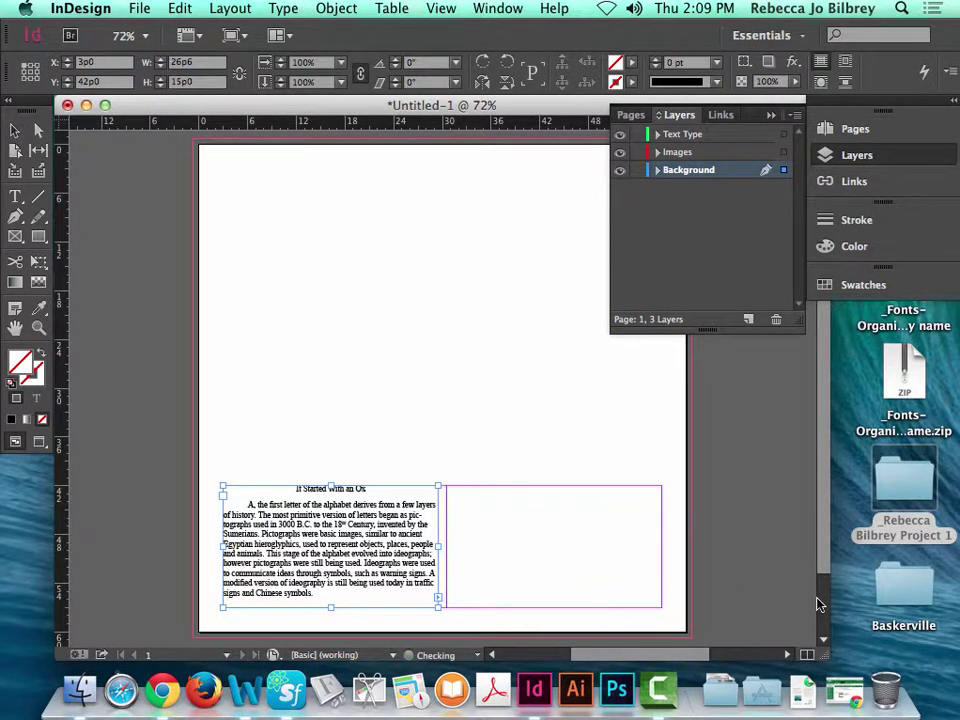
pyautogui.press('super+z')
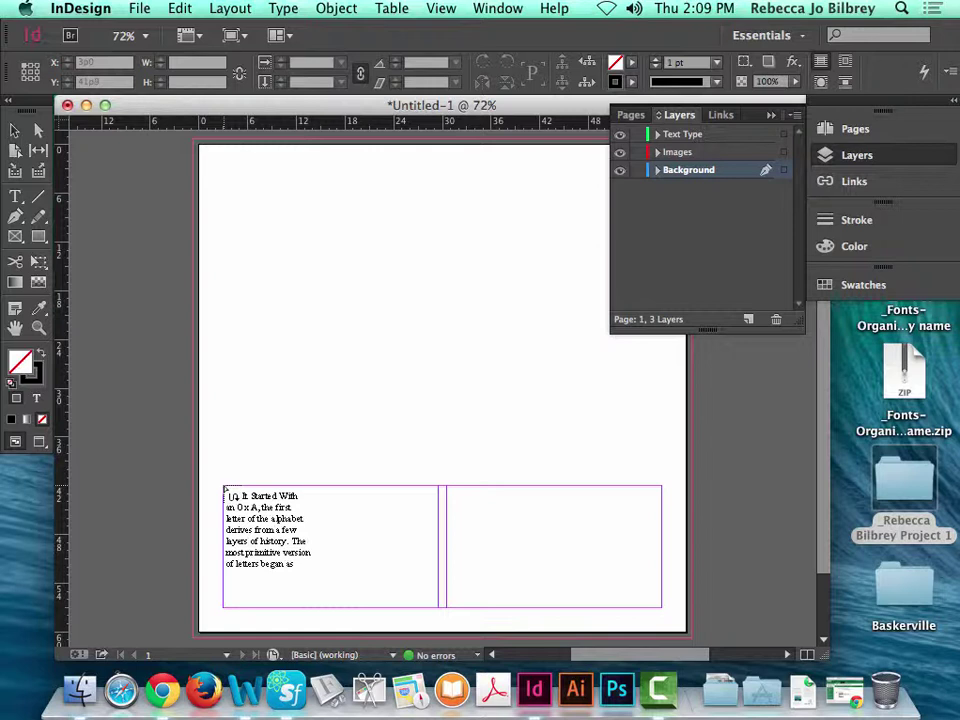
pyautogui.click(225, 491)
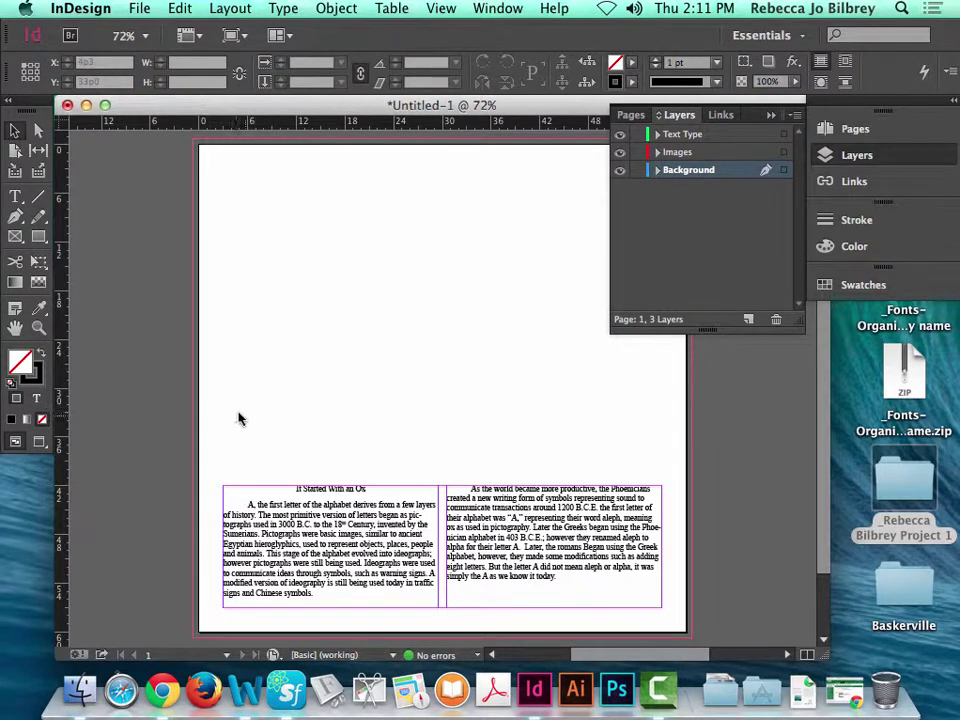
# - Set a 3p0 top margin and 6 columns in Layout > Margins and Columns
pyautogui.click(226, 8)
pyautogui.click(250, 48)
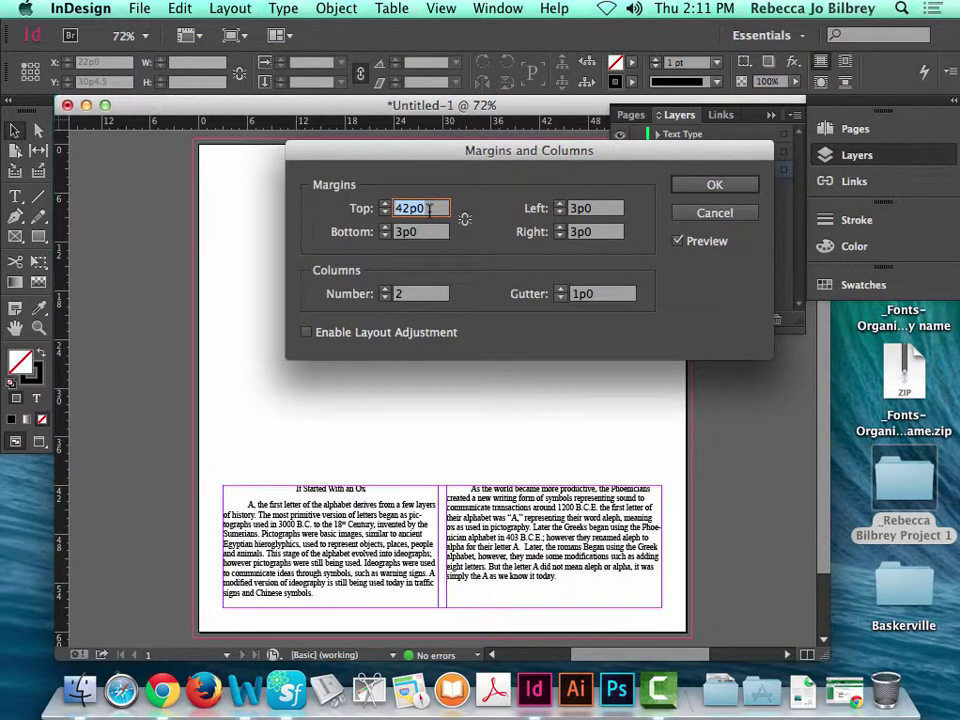
pyautogui.write('3p0')
pyautogui.doubleClick(421, 293)
pyautogui.write('6')
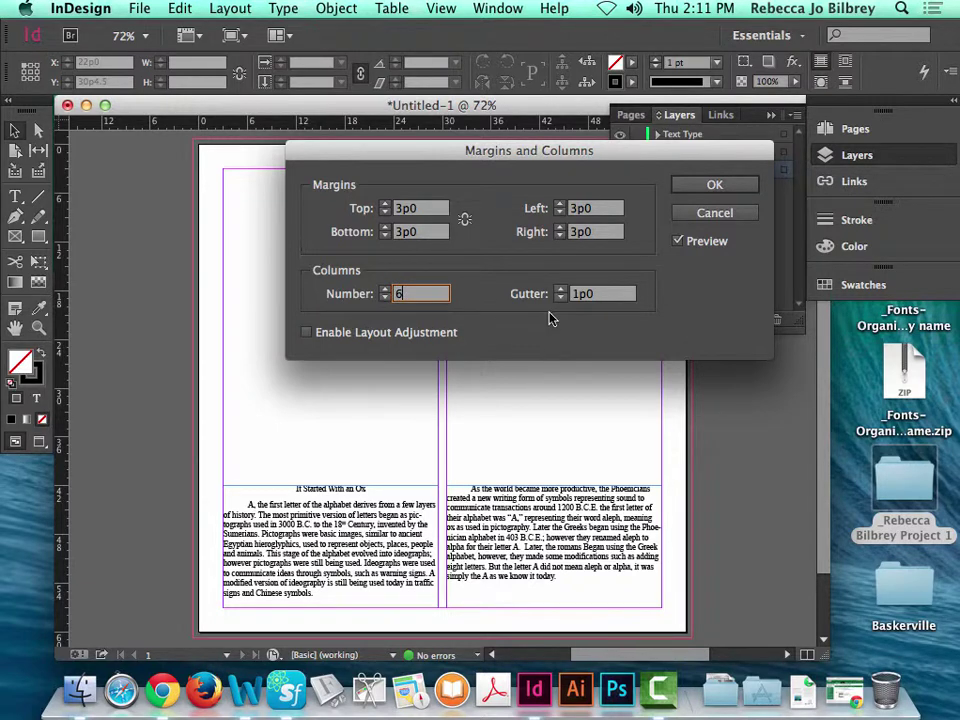
pyautogui.press('Tab')
pyautogui.press('Return')
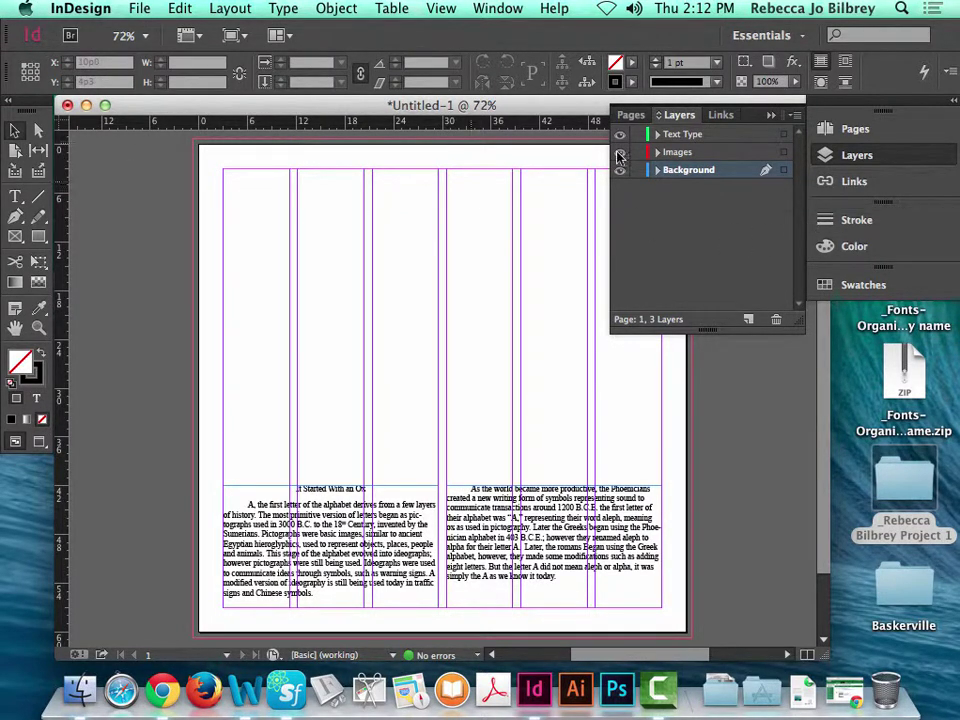
# - Move the text frames to the top-left, then widen and shorten the frame to fit the whole story
pyautogui.moveTo(318, 558); pyautogui.dragTo(316, 307)
pyautogui.moveTo(546, 521); pyautogui.dragTo(394, 375)
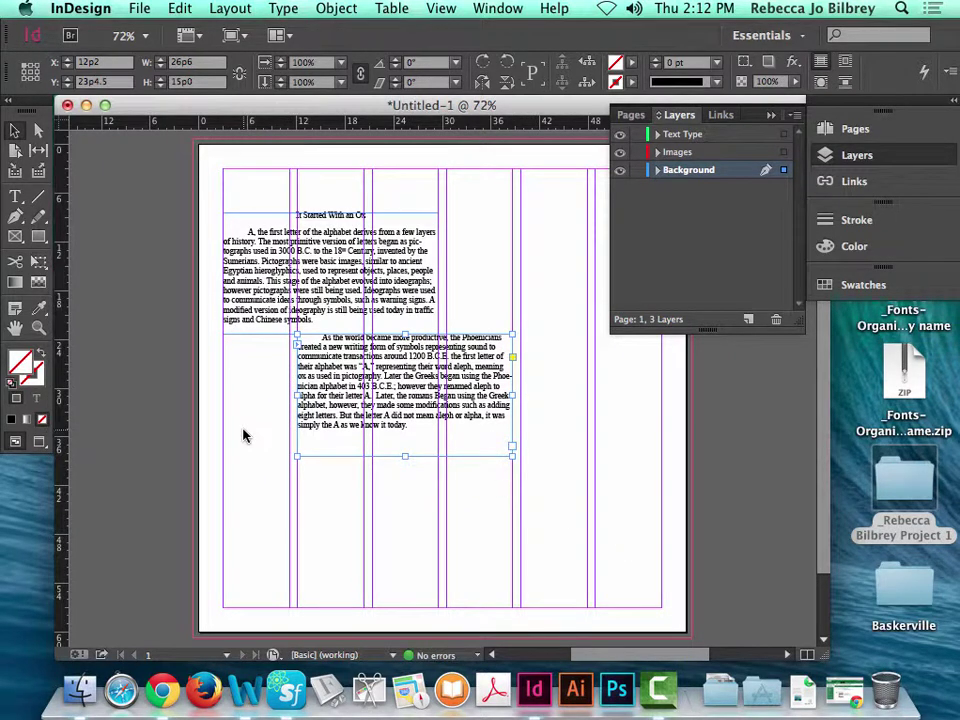
pyautogui.moveTo(400, 270); pyautogui.dragTo(365, 273)
pyautogui.moveTo(424, 389)
pyautogui.mouseDown()
pyautogui.moveTo(564, 444)
pyautogui.moveTo(564, 418)
pyautogui.mouseUp()
pyautogui.moveTo(357, 331); pyautogui.dragTo(392, 508)
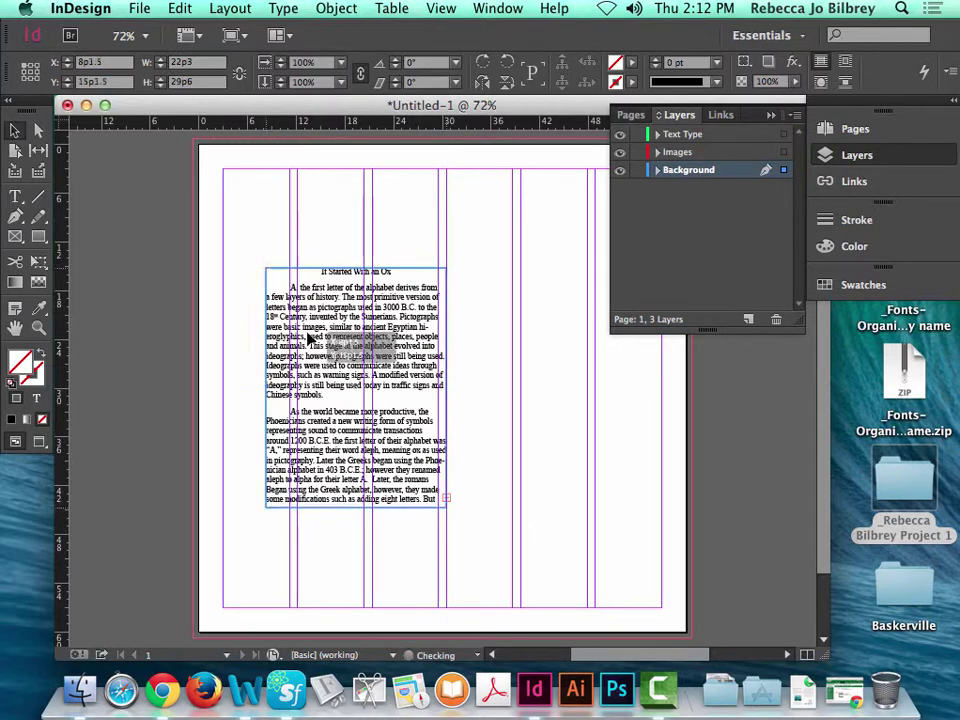
pyautogui.moveTo(306, 332); pyautogui.dragTo(263, 308)
pyautogui.moveTo(364, 486); pyautogui.dragTo(438, 541)
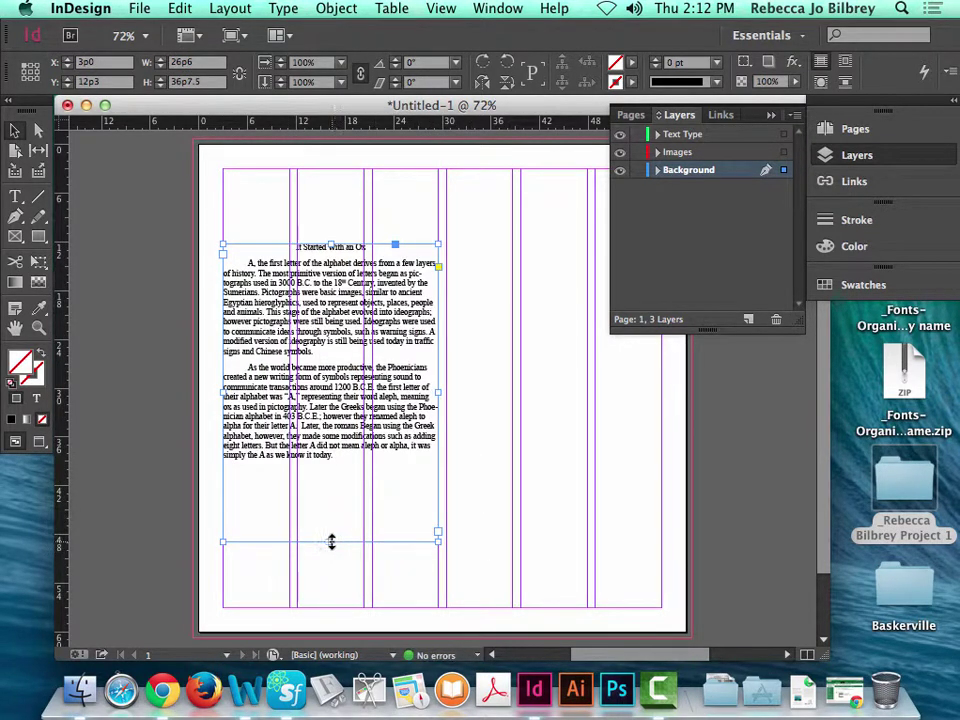
pyautogui.moveTo(330, 541); pyautogui.dragTo(328, 473)
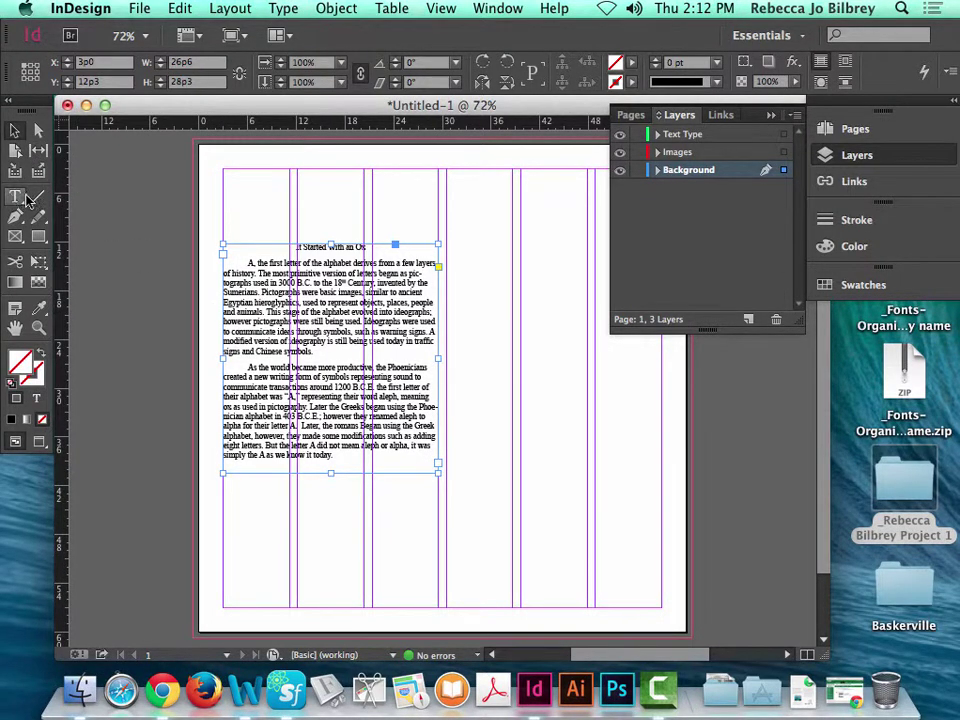
pyautogui.click(15, 196)
# - Select the heading line and zoom in on the text frame to about 122%
pyautogui.tripleClick(340, 248)
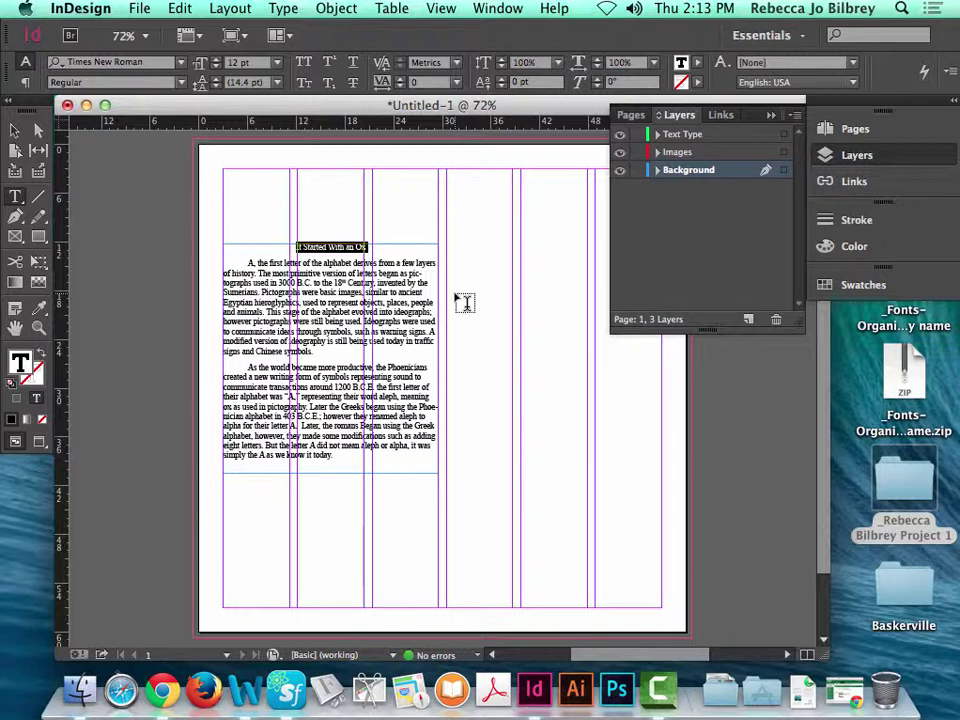
pyautogui.click(333, 250)
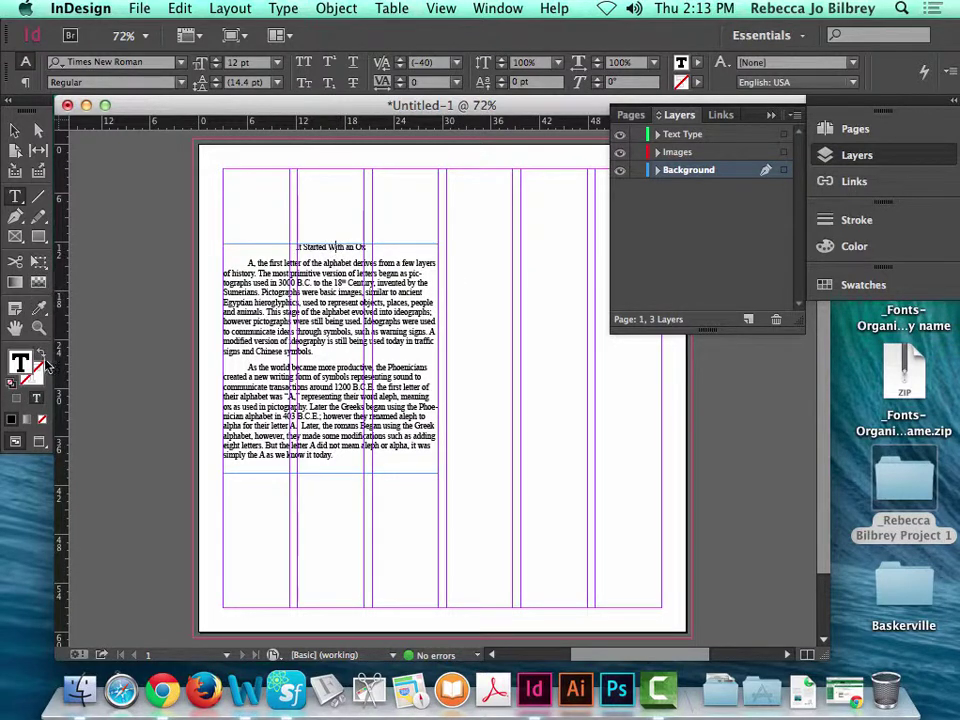
pyautogui.press('super+space')
pyautogui.moveTo(184, 225); pyautogui.dragTo(538, 525)
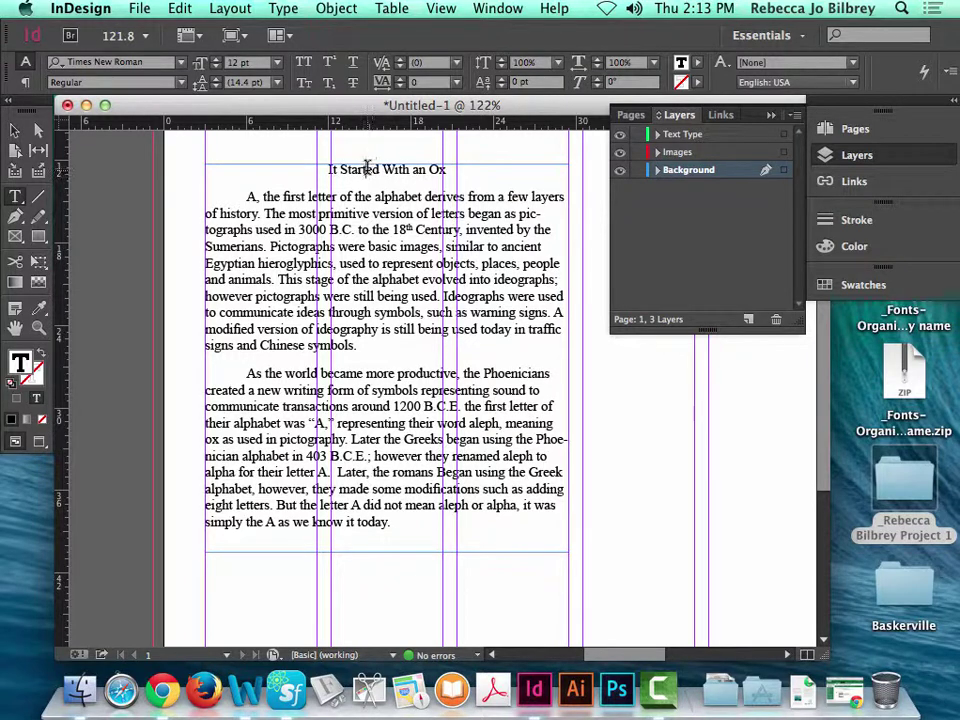
# - Remove the stray characters accidentally typed into the heading
pyautogui.click(366, 169)
pyautogui.write("f' gojwa")
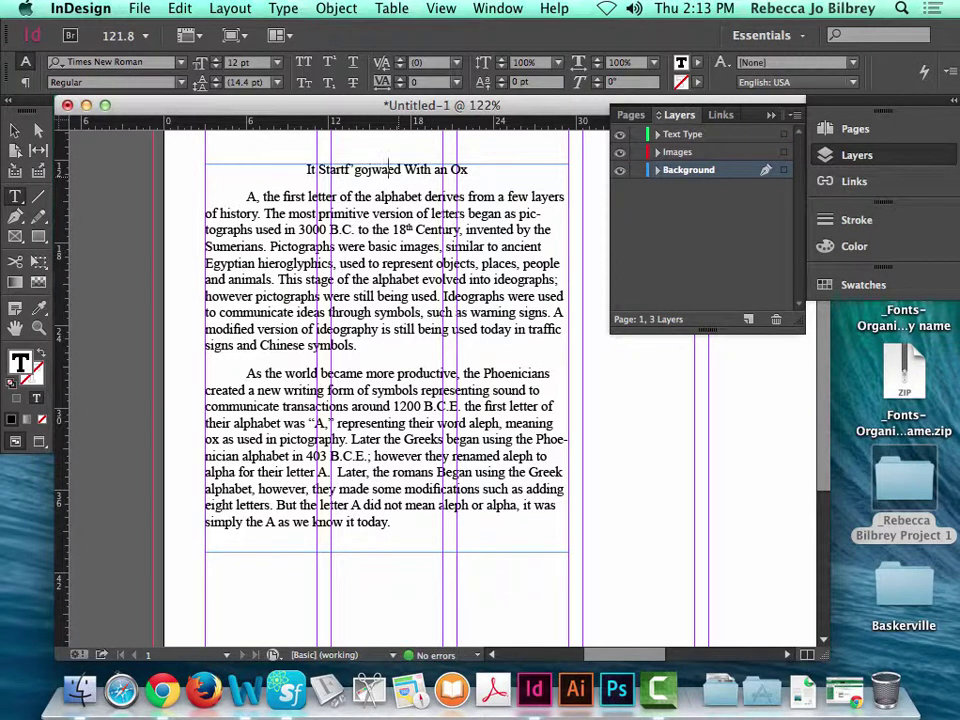
pyautogui.press('BackSpace')
pyautogui.press('BackSpace')
pyautogui.press('BackSpace')
pyautogui.press('BackSpace')
pyautogui.press('BackSpace')
pyautogui.press('BackSpace')
pyautogui.press('BackSpace')
pyautogui.press('BackSpace')
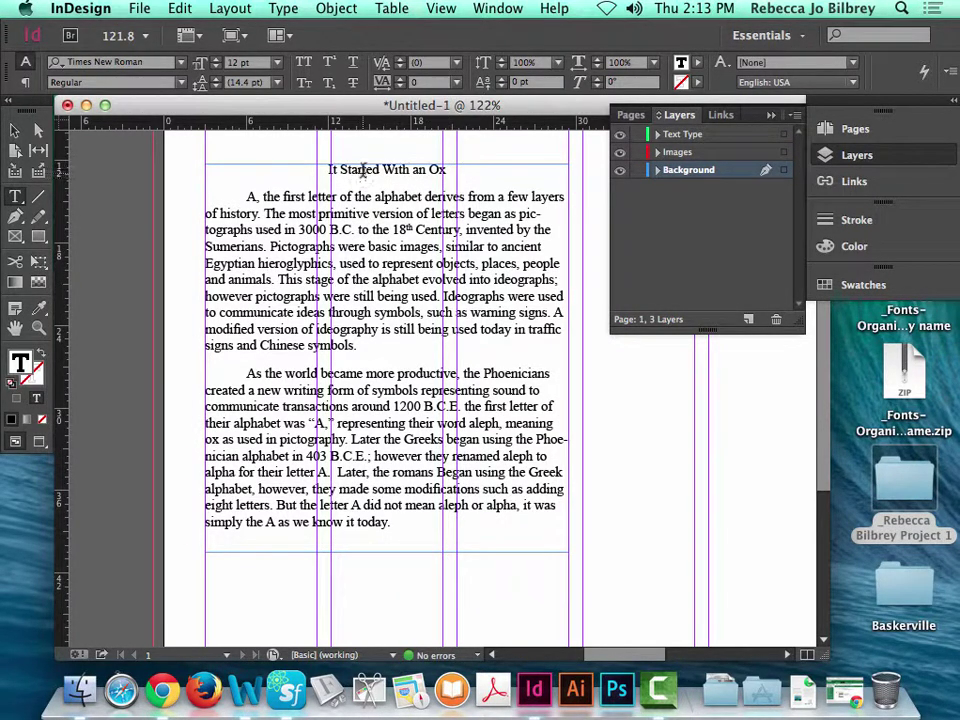
# - Select the word 'Started', then the whole heading line
pyautogui.doubleClick(361, 170)
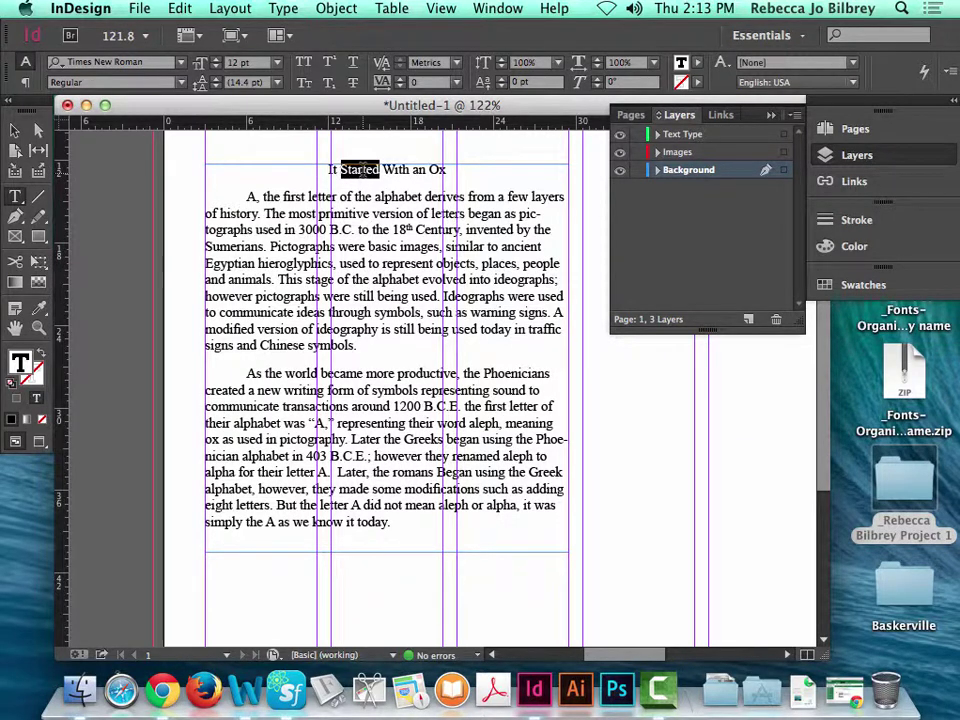
pyautogui.tripleClick(361, 170)
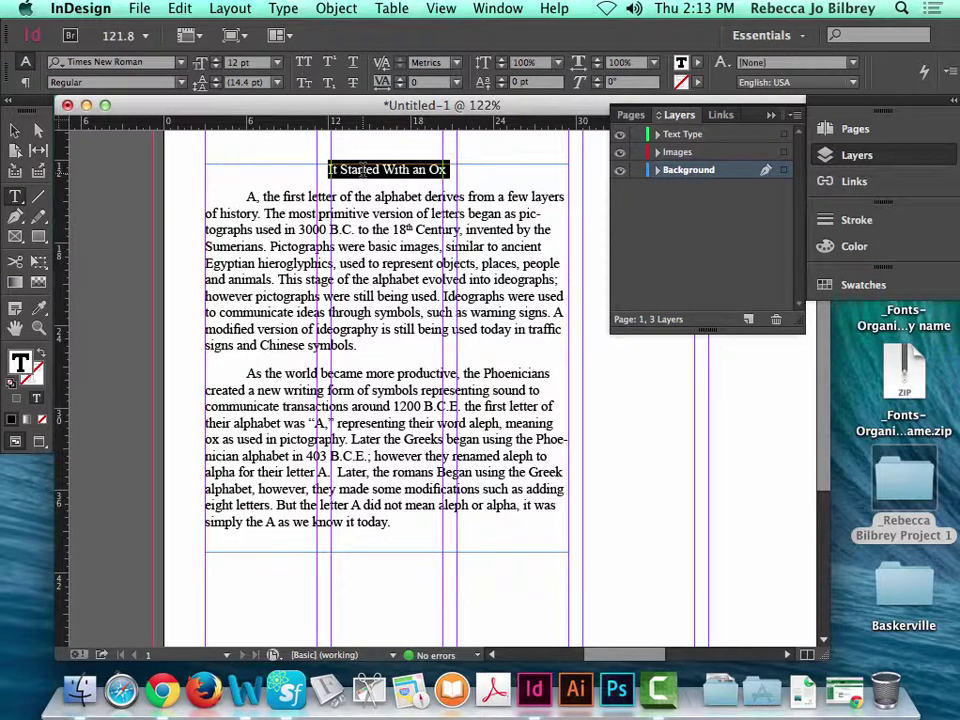
pyautogui.click(361, 170)
pyautogui.tripleClick(361, 170)
pyautogui.click(270, 197)
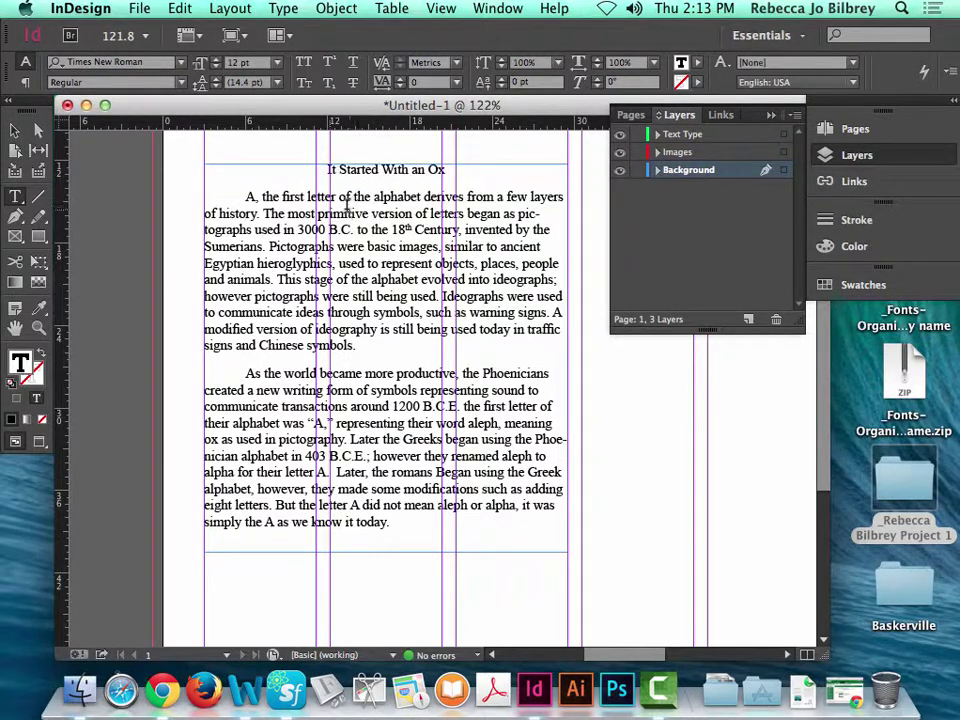
# - Select all the story text and set its kerning to Metrics
pyautogui.doubleClick(270, 197)
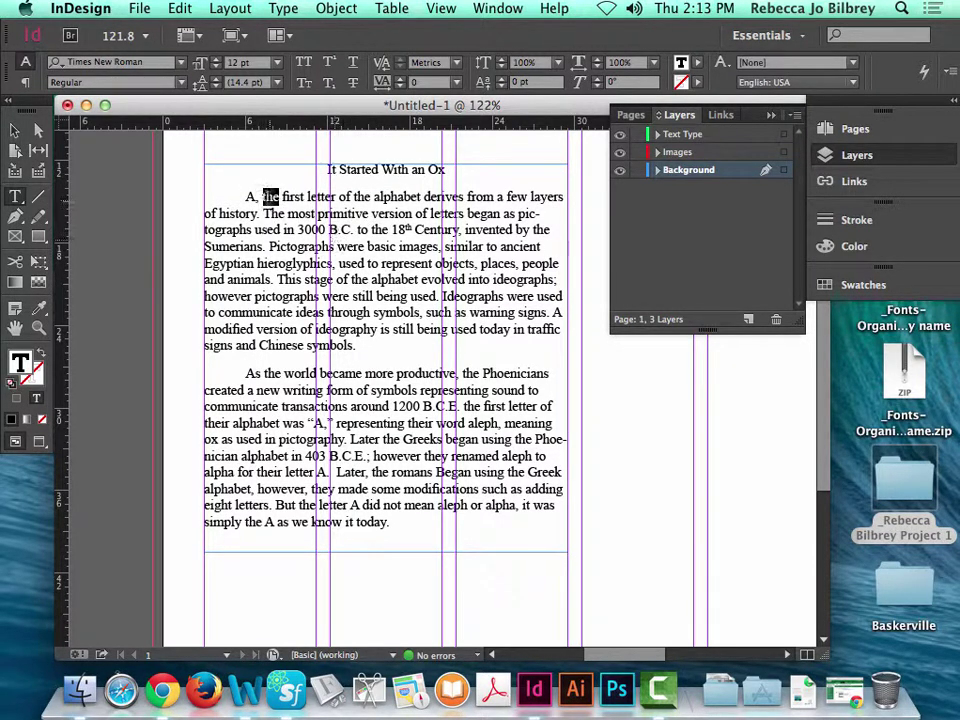
pyautogui.click(270, 196)
pyautogui.tripleClick(274, 197)
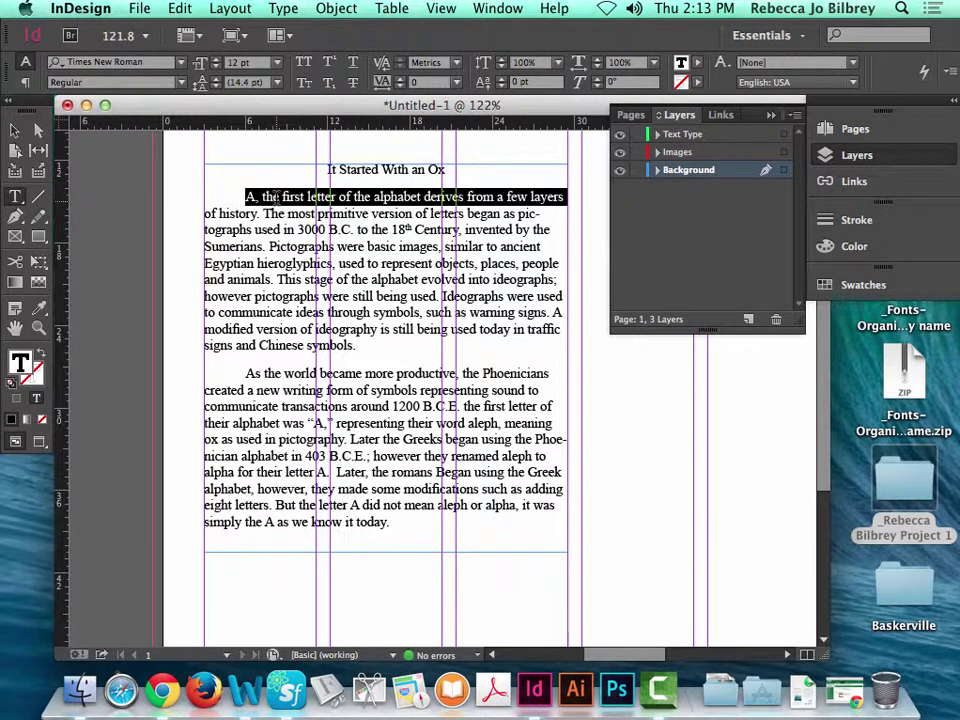
pyautogui.doubleClick(274, 197)
pyautogui.doubleClick(274, 197)
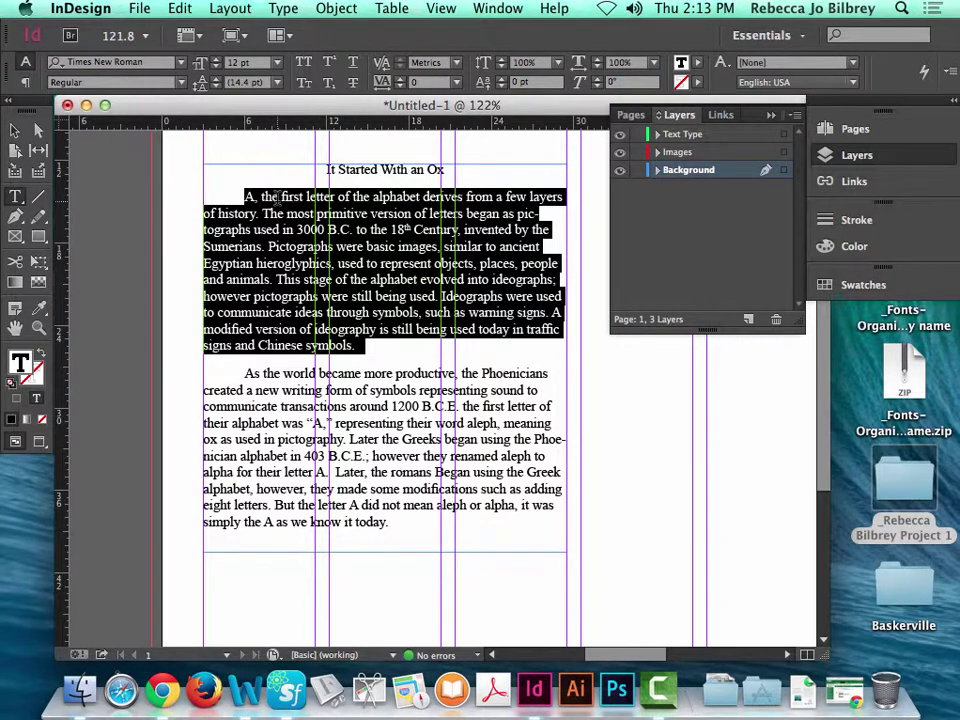
pyautogui.click(277, 197)
pyautogui.tripleClick(277, 197)
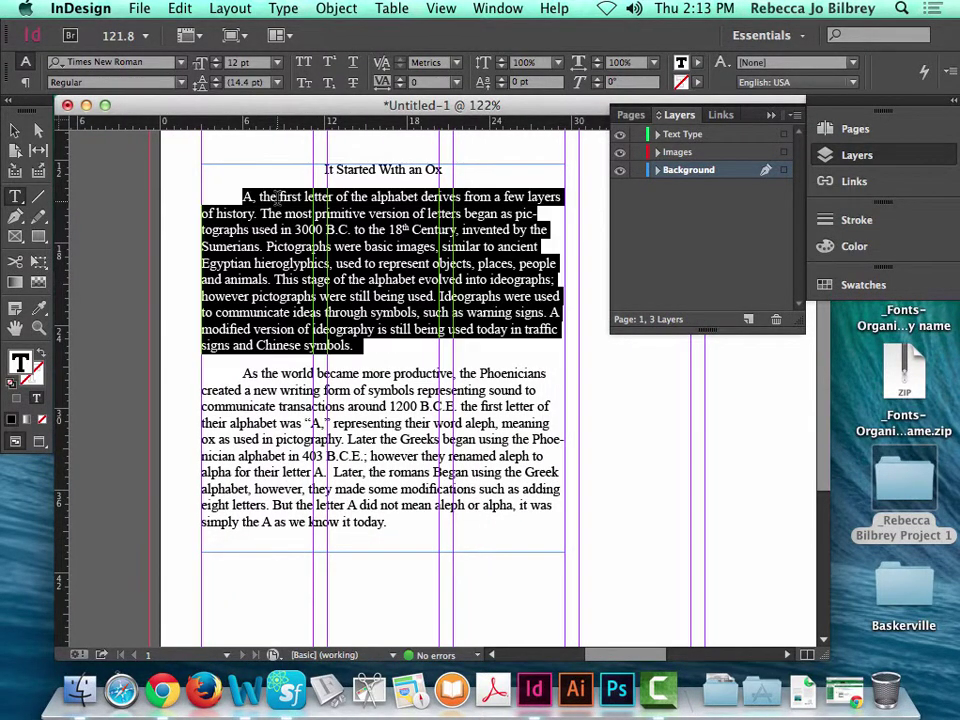
pyautogui.click(277, 197)
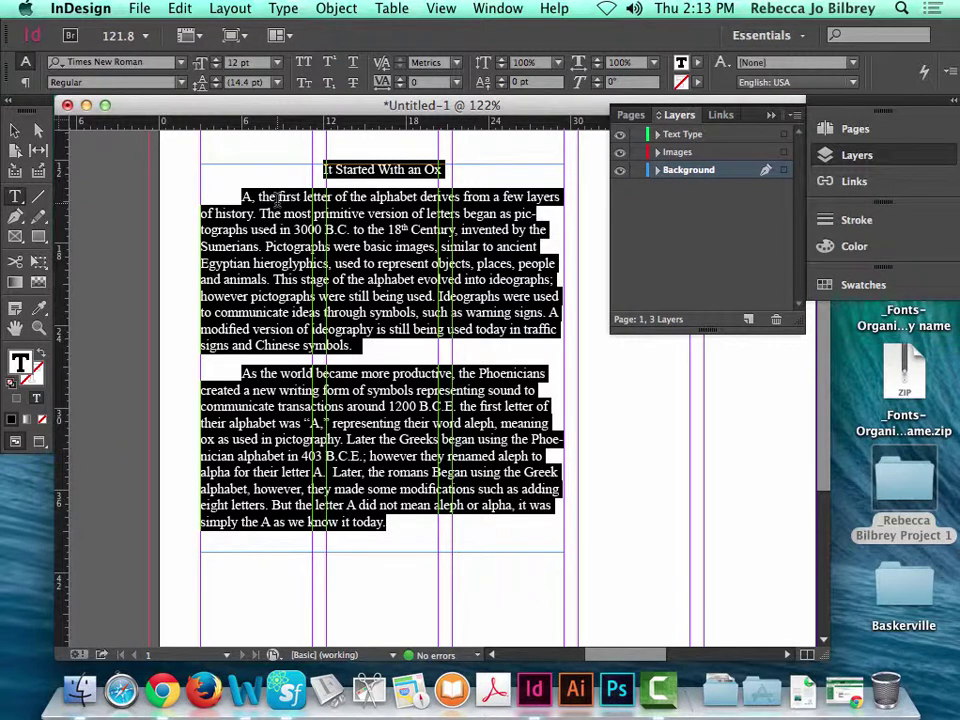
pyautogui.click(320, 222)
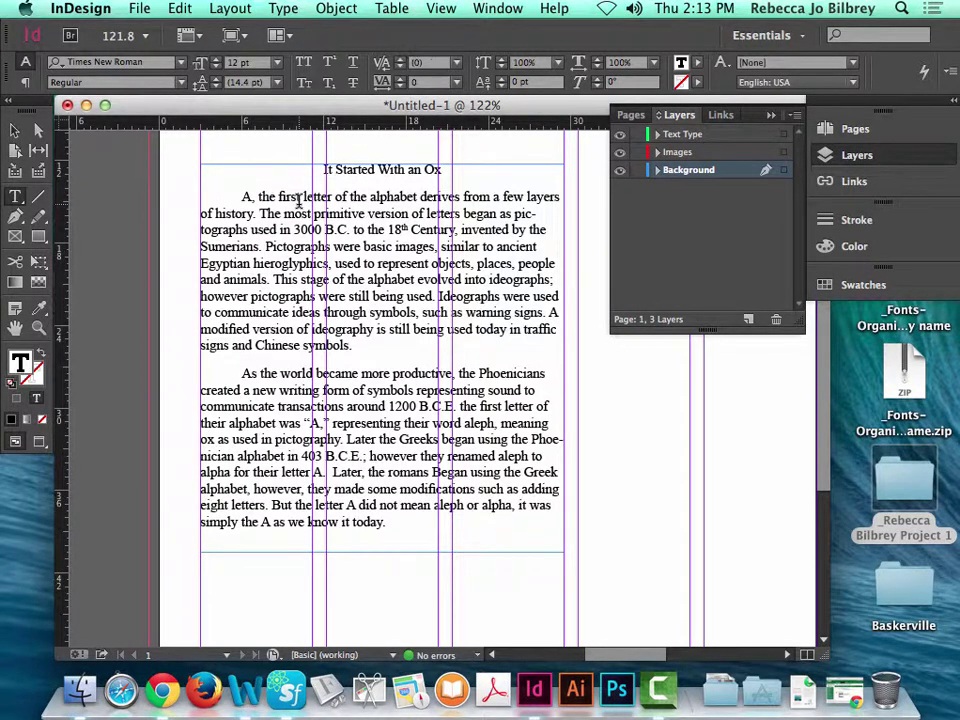
pyautogui.press('super+a')
pyautogui.click(462, 62)
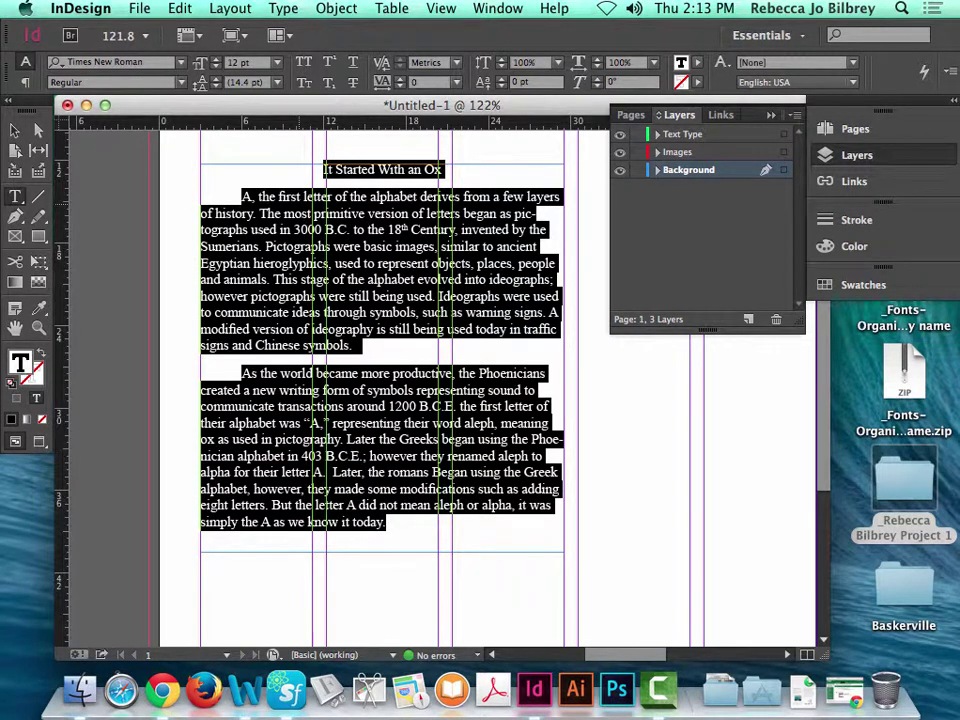
# - Select the heading line 'It Started With an Ox'
pyautogui.click(336, 212)
pyautogui.tripleClick(336, 212)
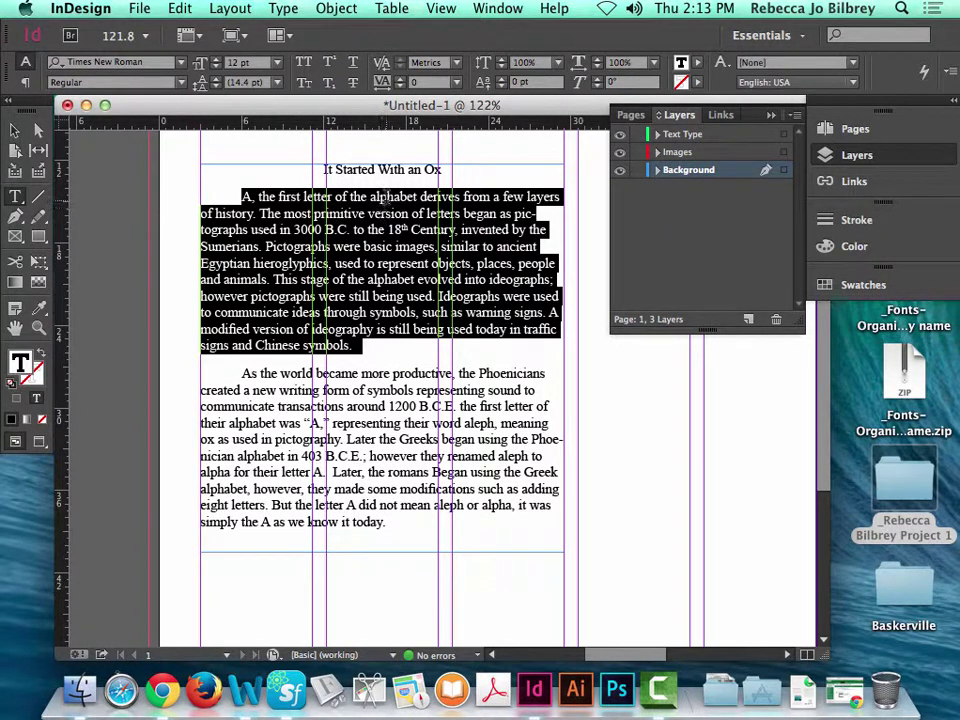
pyautogui.doubleClick(388, 169)
pyautogui.tripleClick(373, 170)
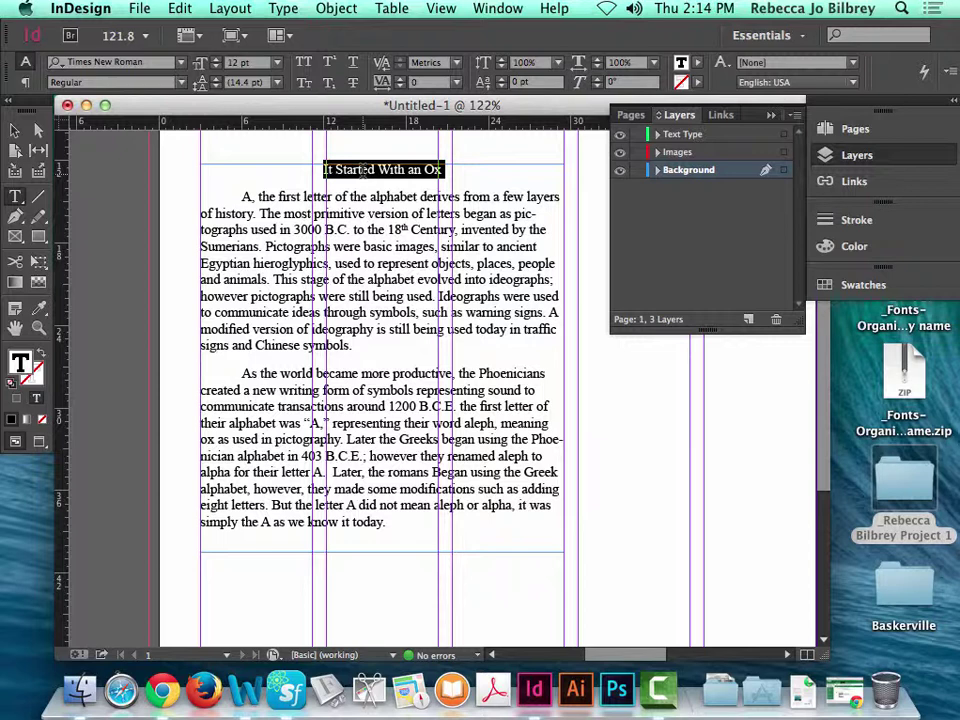
pyautogui.click(379, 168)
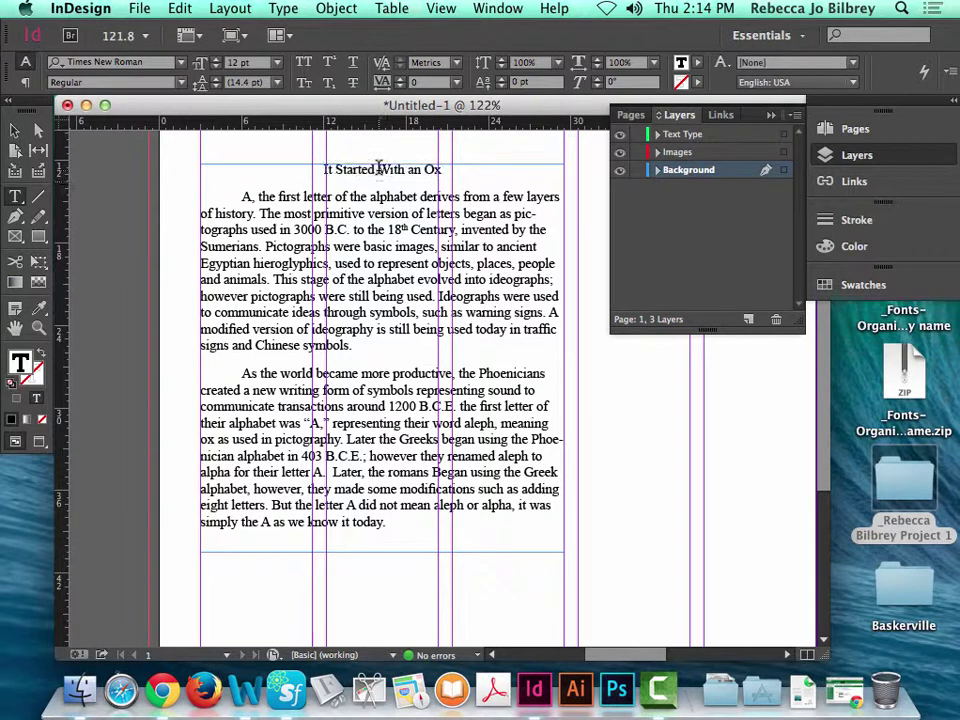
pyautogui.tripleClick(379, 168)
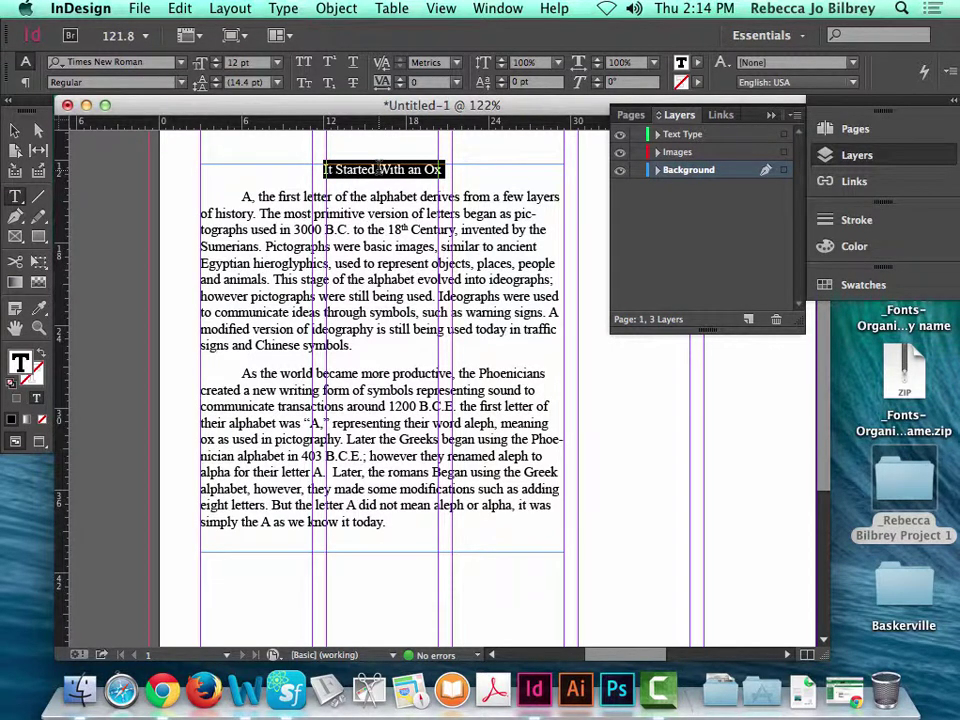
# - Cut the heading 'It Started With an Ox' out of the story
pyautogui.click(182, 8)
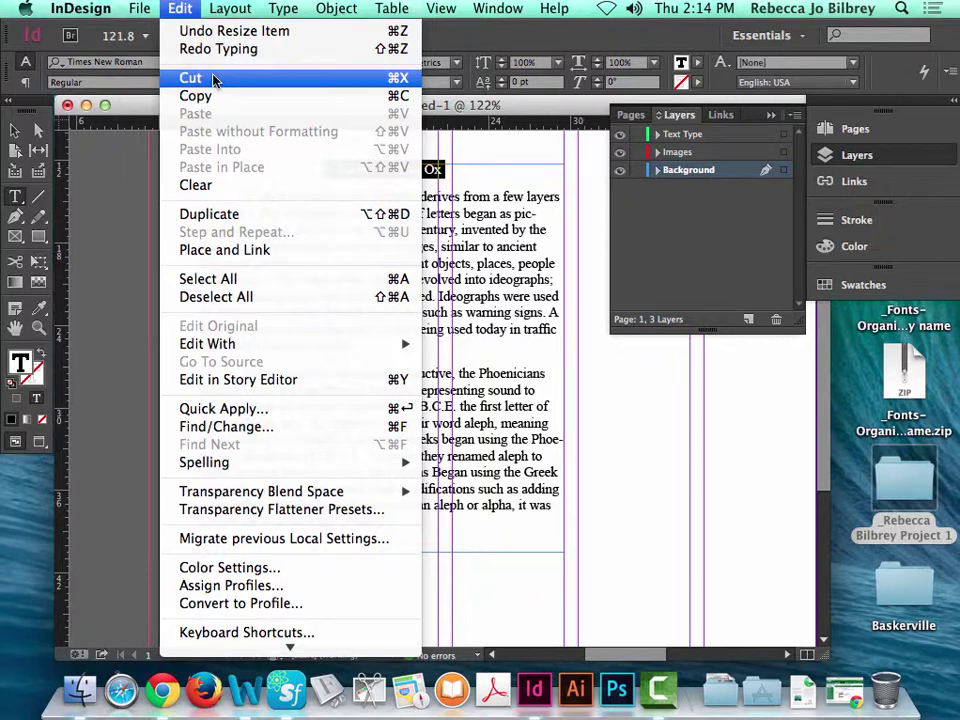
pyautogui.click(213, 79)
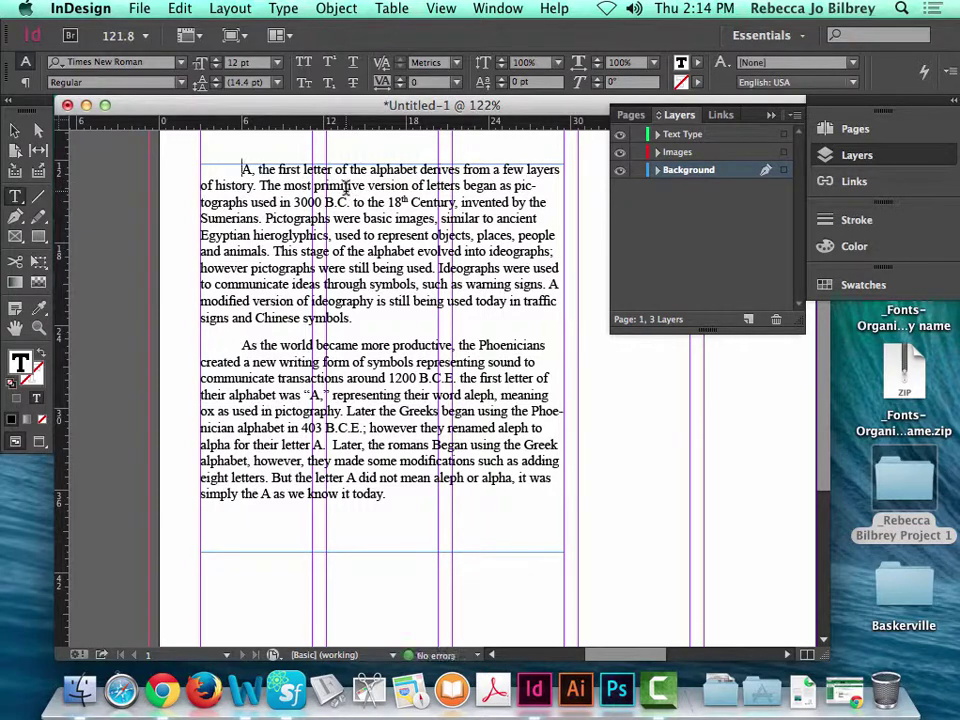
pyautogui.scroll(-4, 344, 200)
pyautogui.scroll(7, 349, 229)
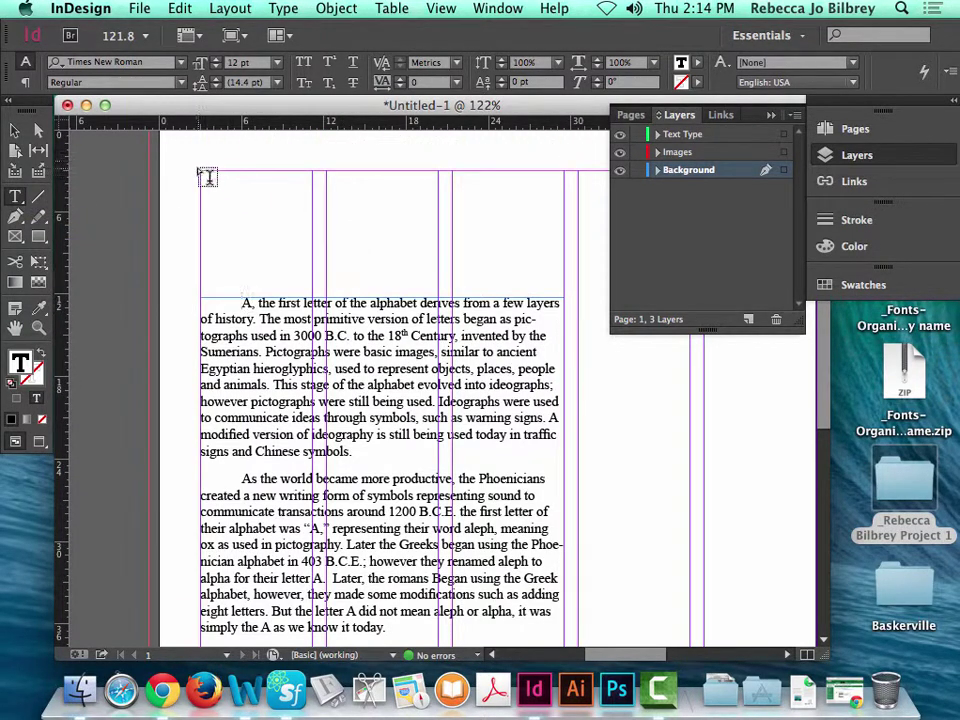
# - Paste the heading into a new frame at the top and trim it to one line
pyautogui.moveTo(205, 177); pyautogui.dragTo(438, 213)
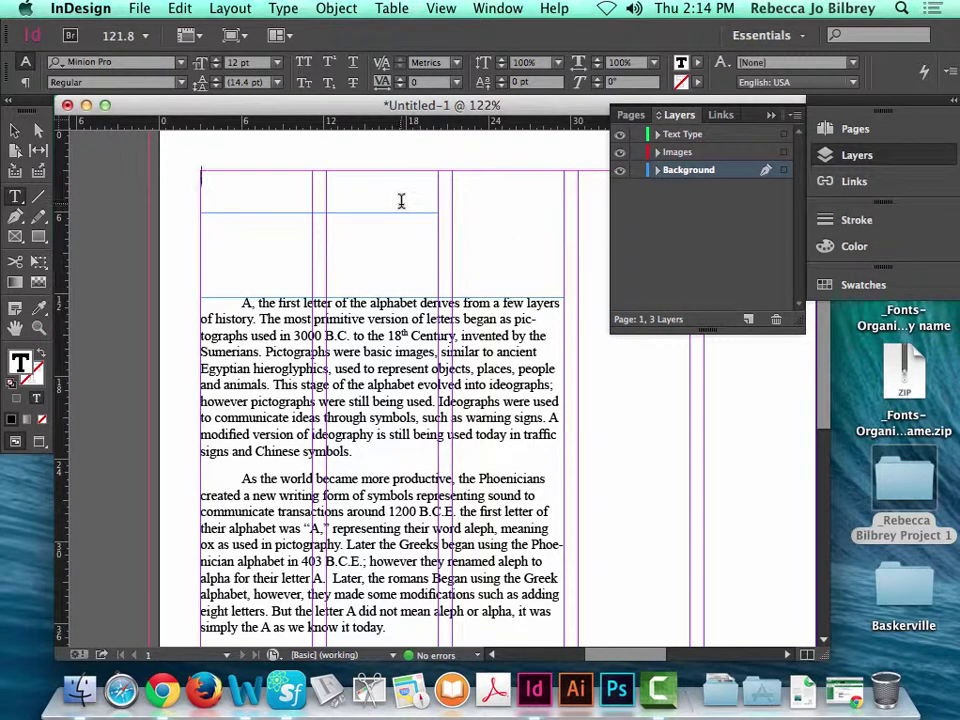
pyautogui.click(181, 10)
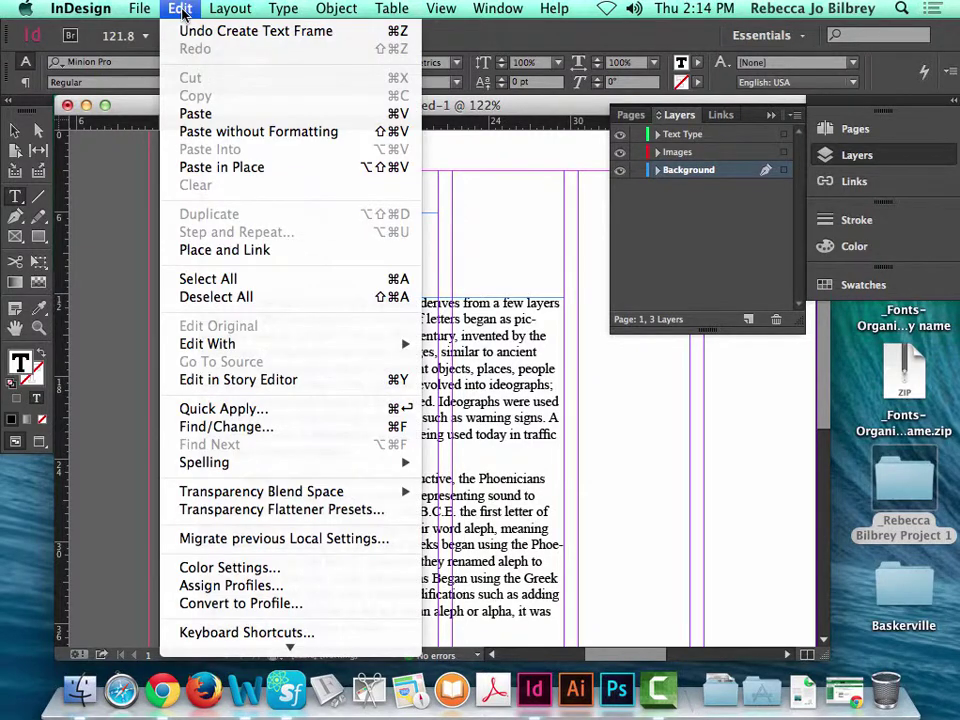
pyautogui.click(200, 114)
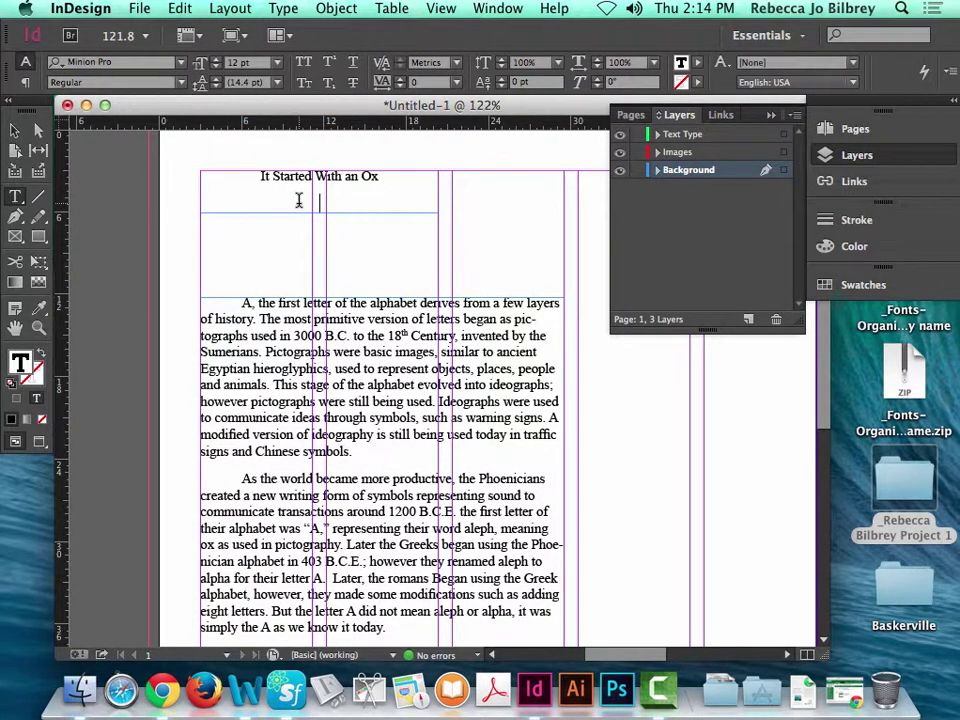
pyautogui.press('BackSpace')
pyautogui.click(15, 130)
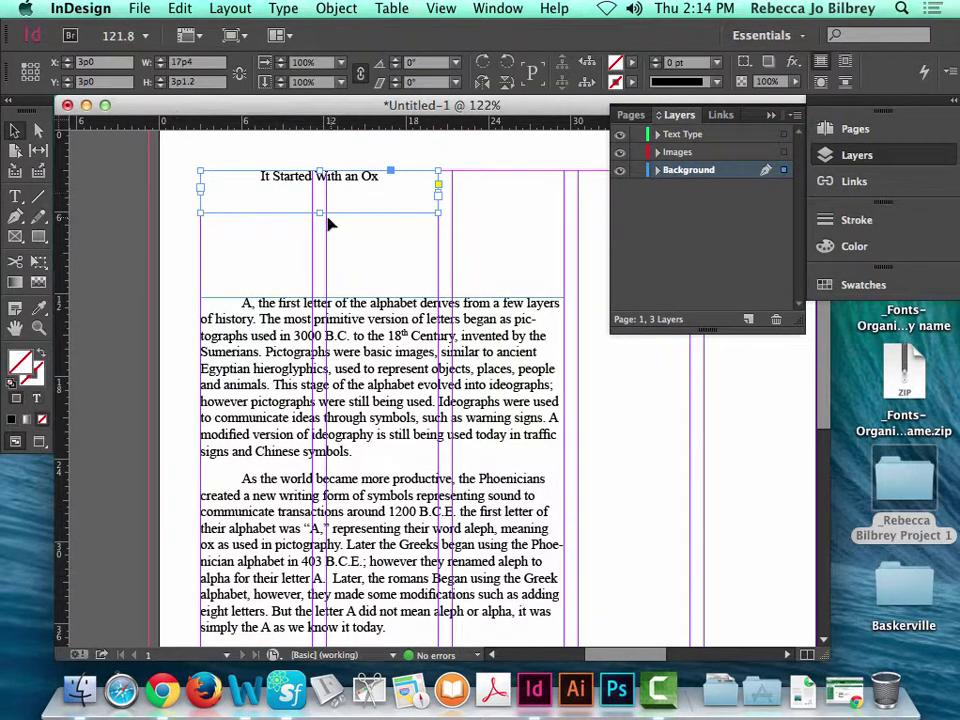
pyautogui.moveTo(319, 212); pyautogui.dragTo(321, 193)
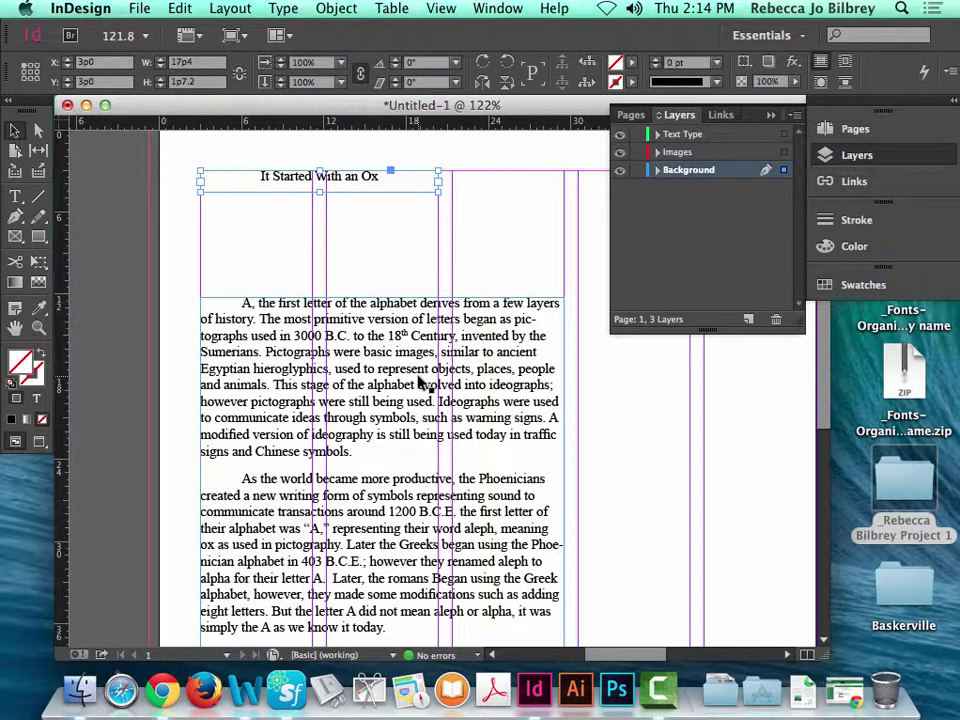
pyautogui.press('super+0')
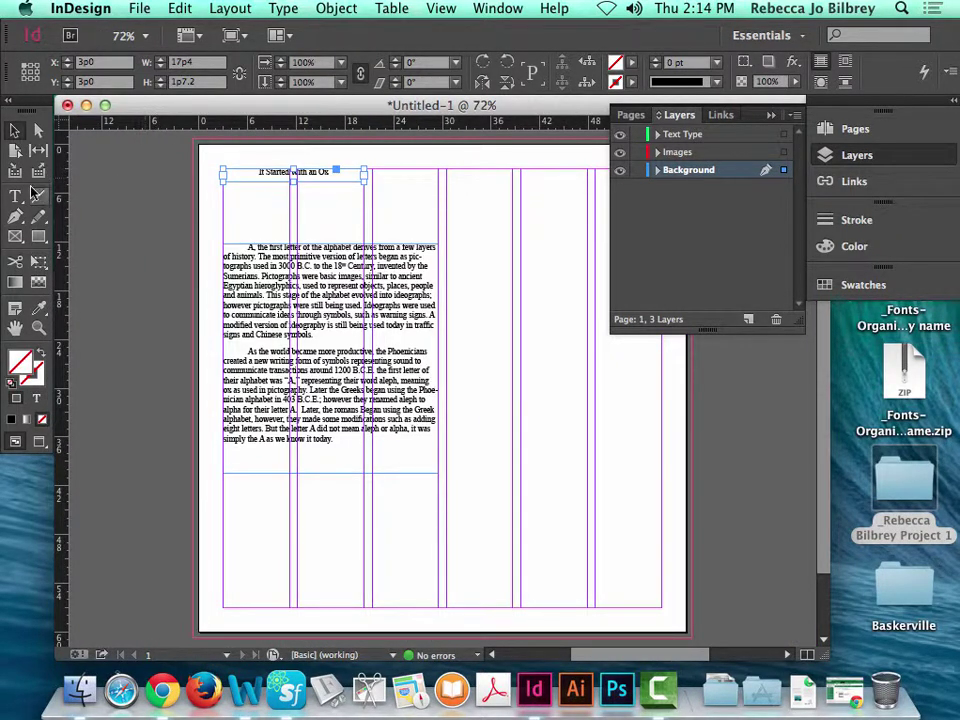
pyautogui.click(22, 200)
pyautogui.click(38, 327)
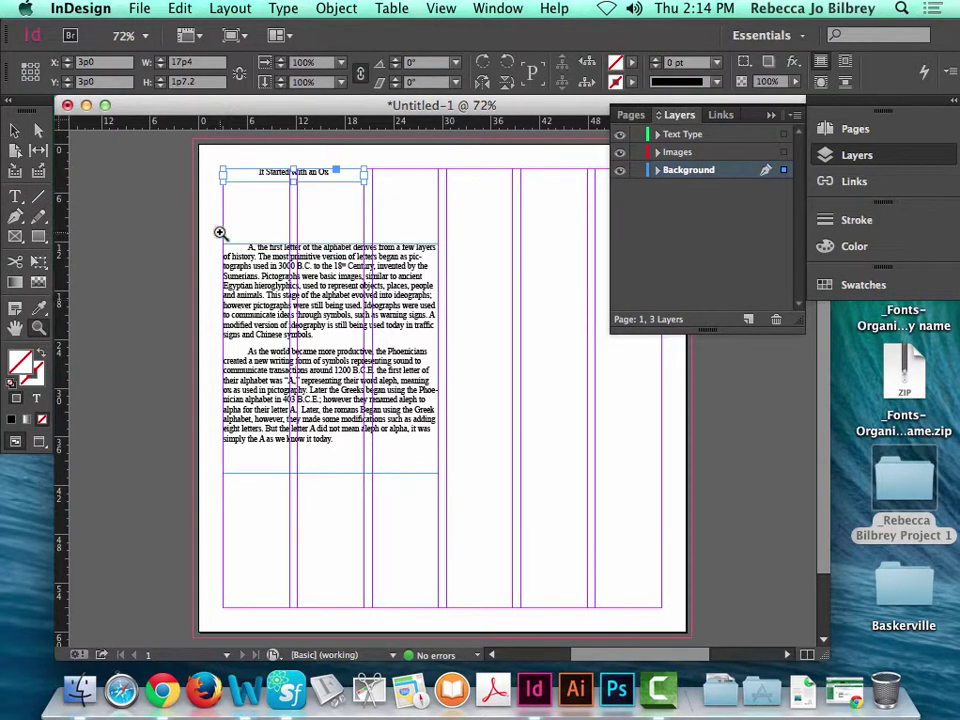
pyautogui.moveTo(216, 233); pyautogui.dragTo(521, 487)
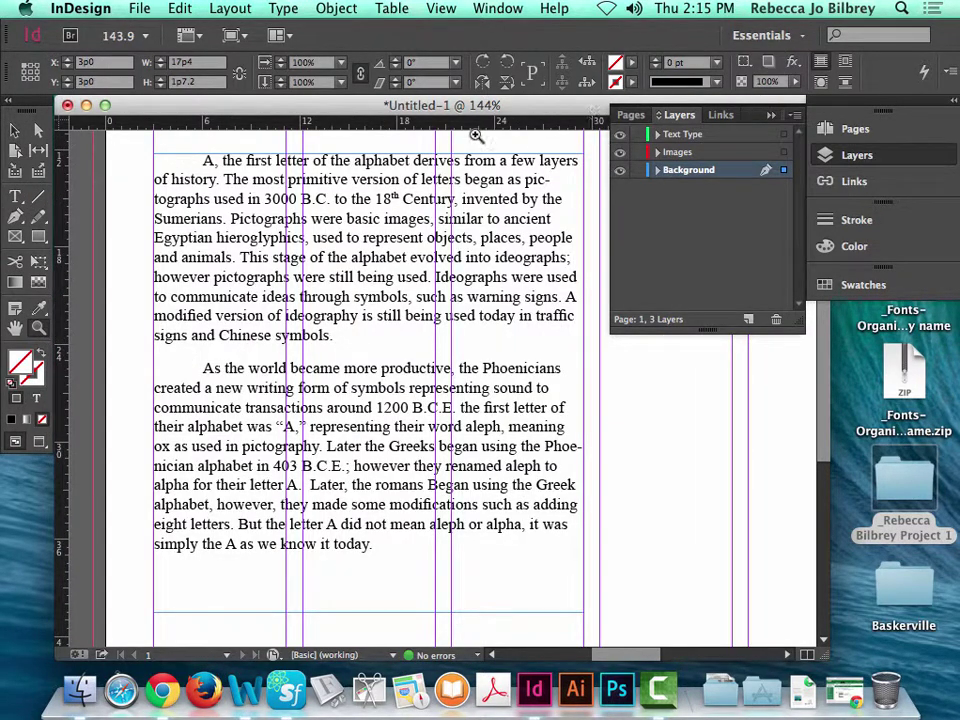
pyautogui.press('t')
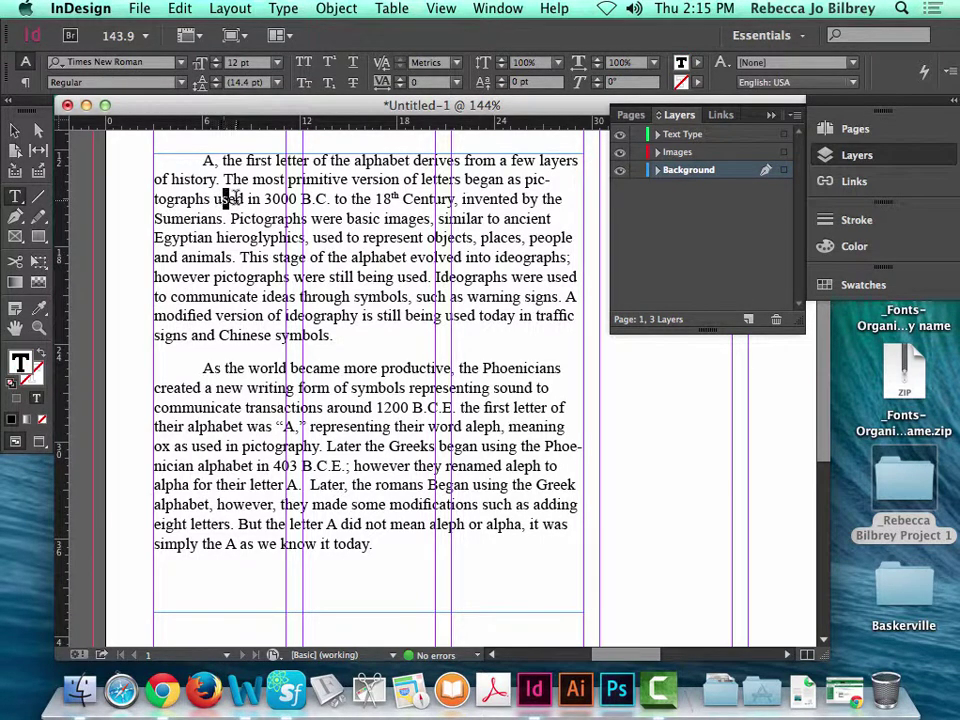
pyautogui.doubleClick(228, 198)
pyautogui.tripleClick(228, 198)
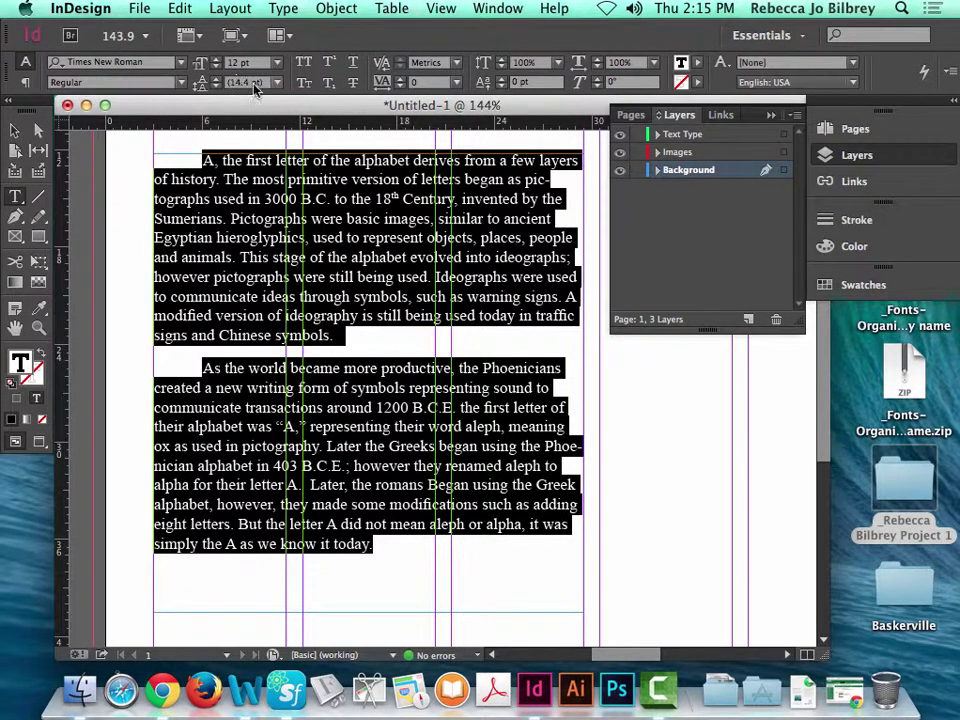
pyautogui.click(26, 65)
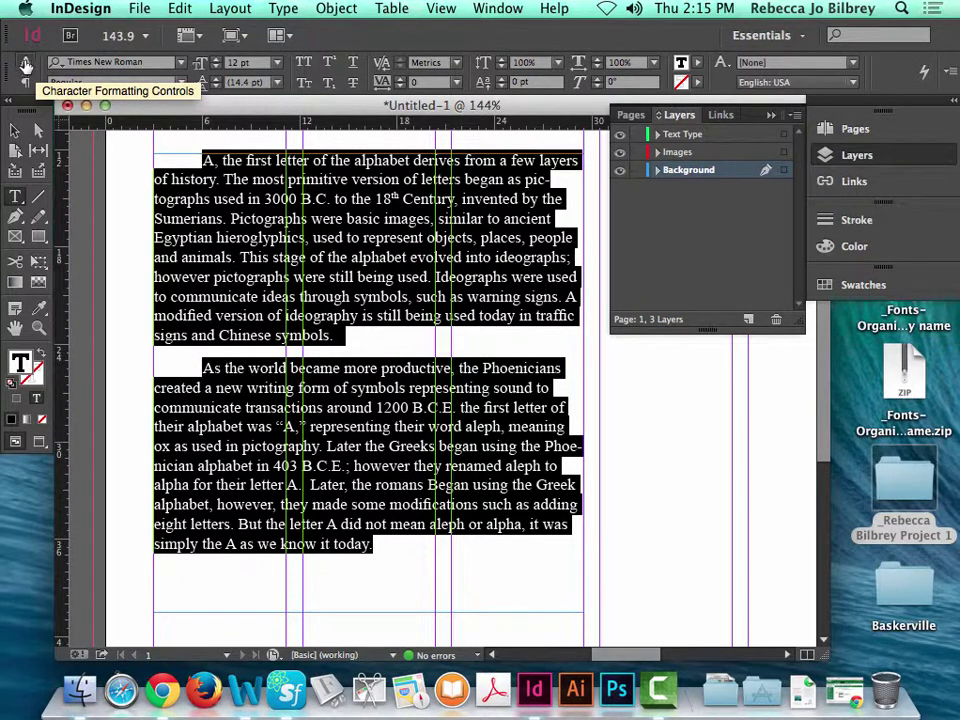
pyautogui.click(26, 82)
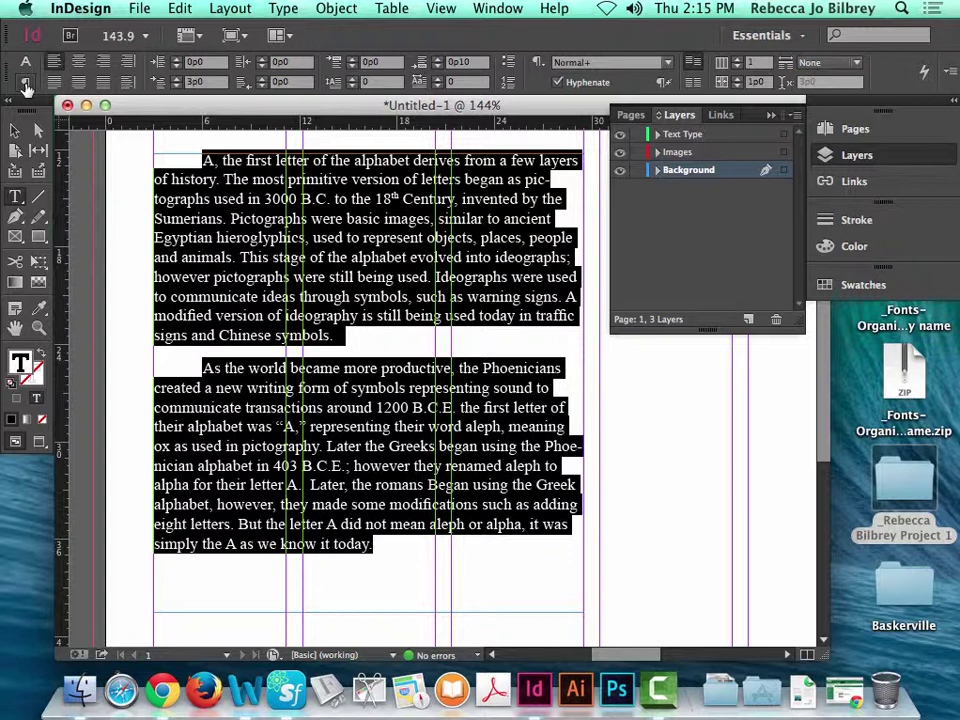
pyautogui.click(25, 62)
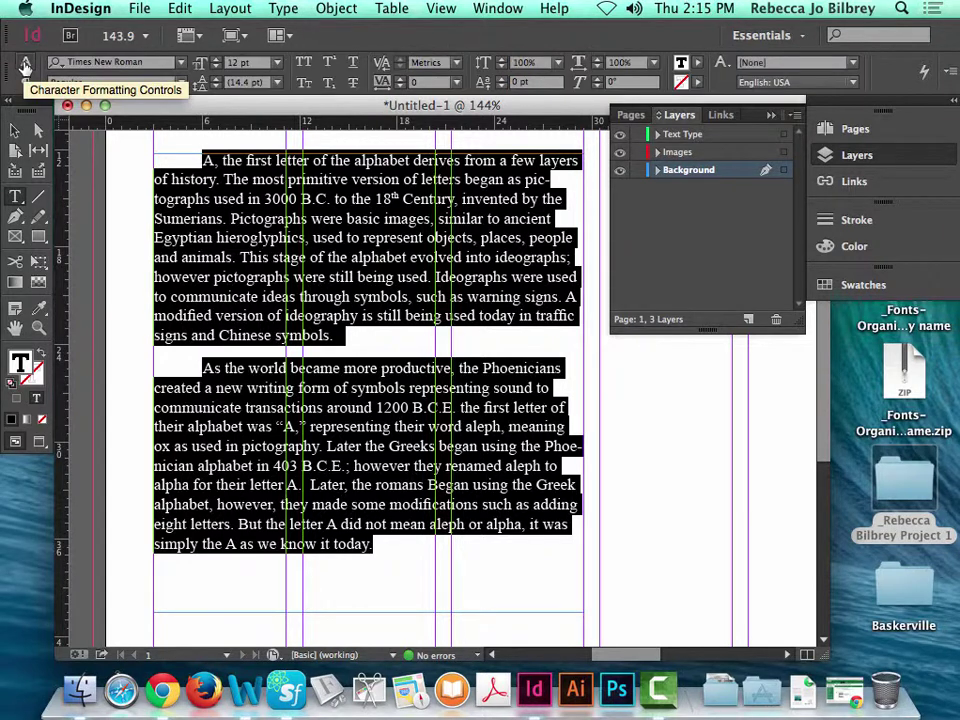
pyautogui.click(25, 81)
pyautogui.click(25, 62)
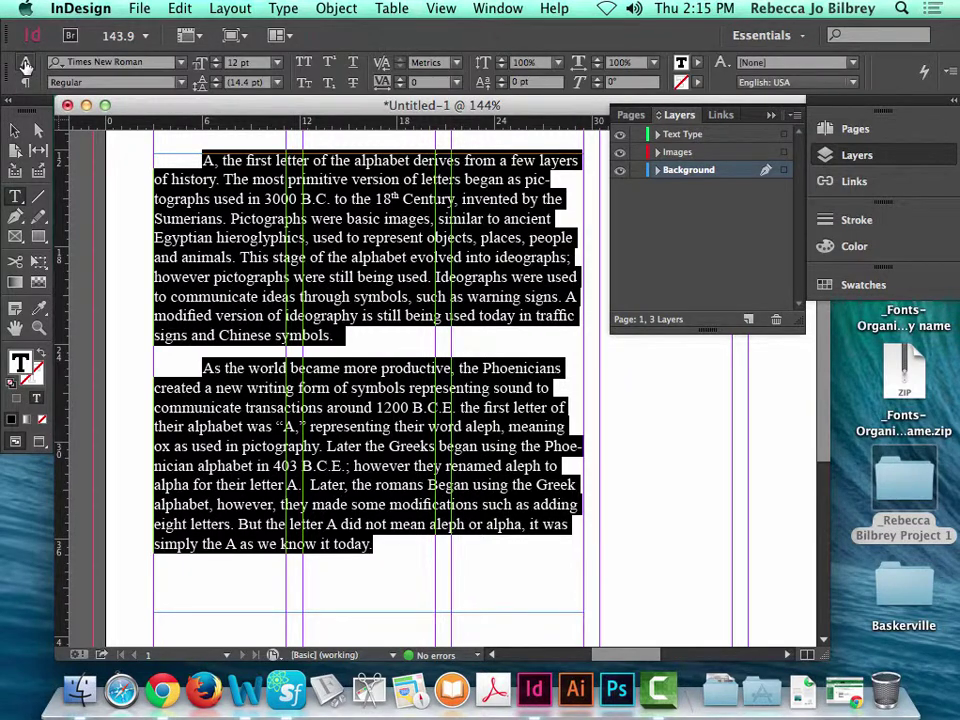
pyautogui.click(25, 82)
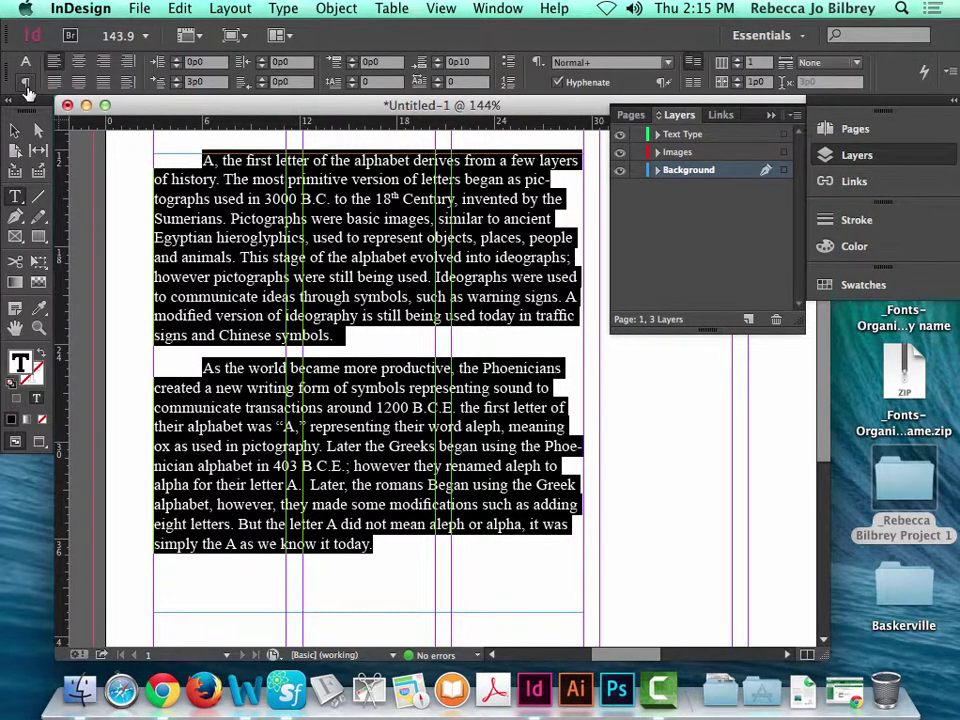
pyautogui.click(25, 63)
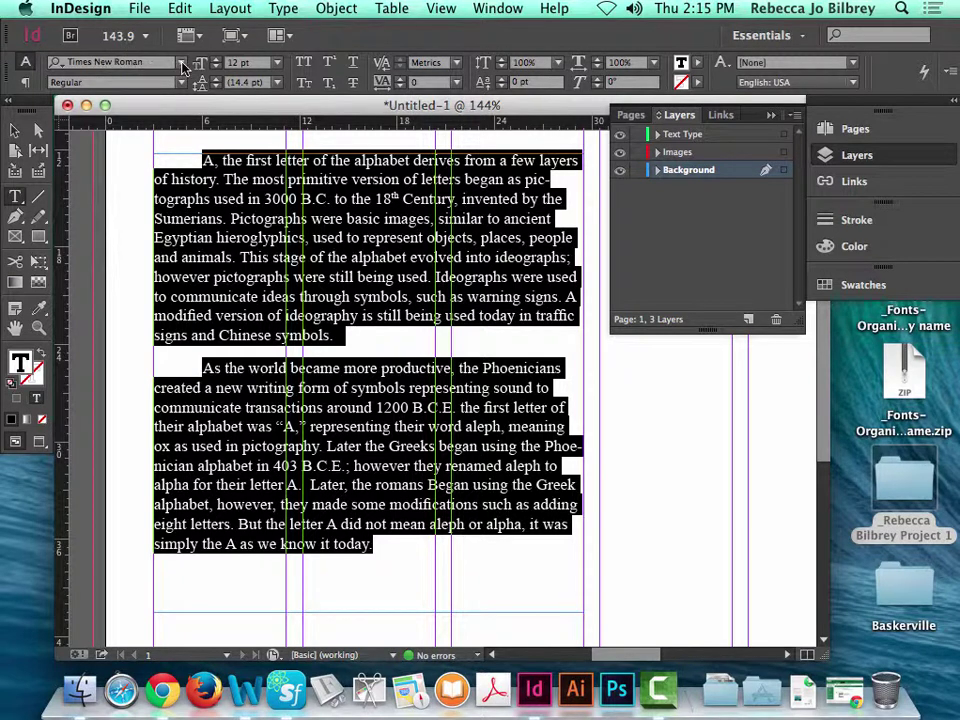
pyautogui.click(132, 62)
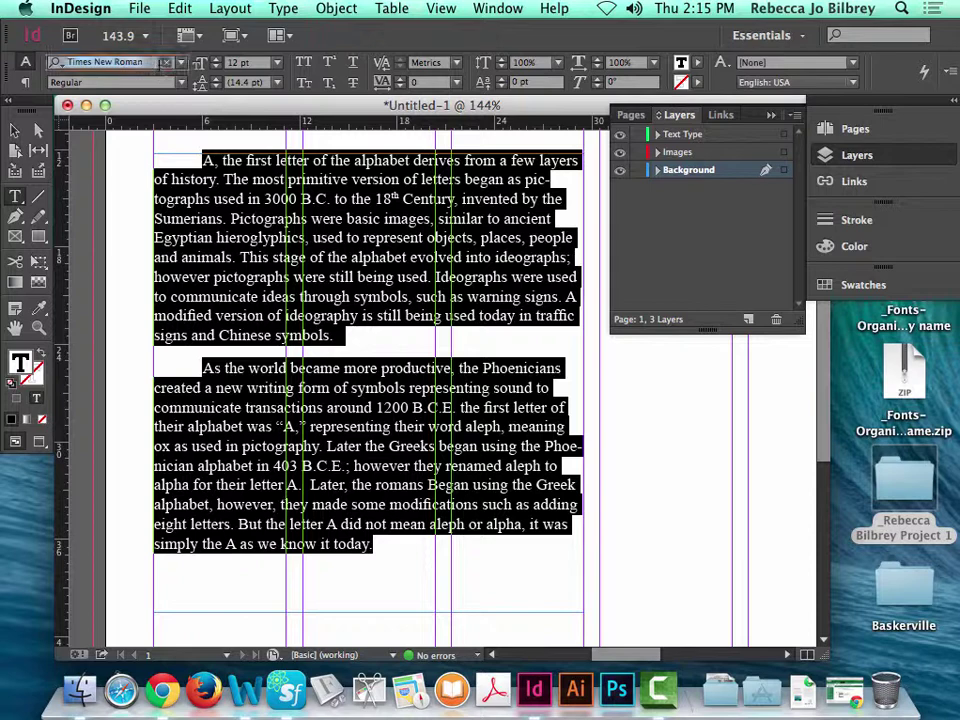
pyautogui.click(146, 63)
# - Set the body paragraphs' font family to Helvetica Neue LT Std
pyautogui.write('Helv')
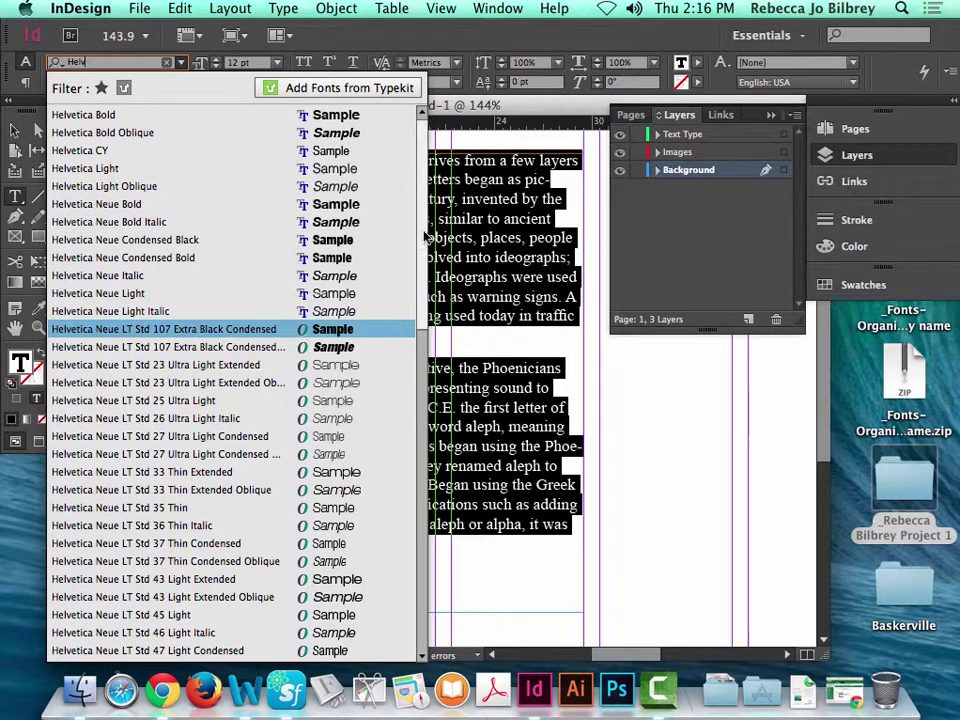
pyautogui.scroll(-6, 430, 328)
pyautogui.scroll(-2, 432, 357)
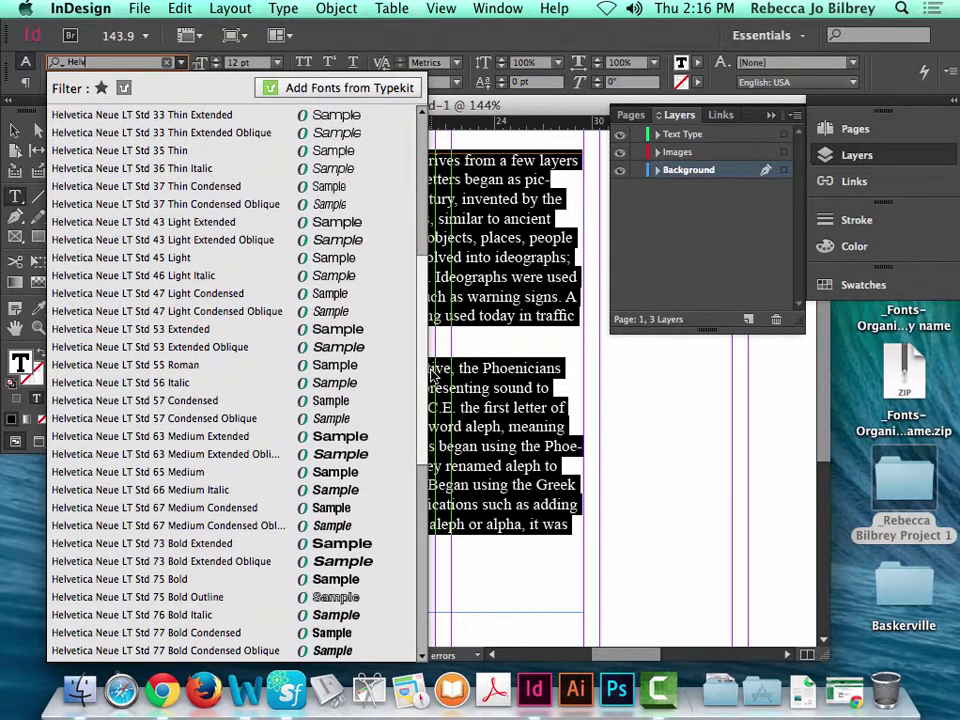
pyautogui.scroll(-2, 432, 387)
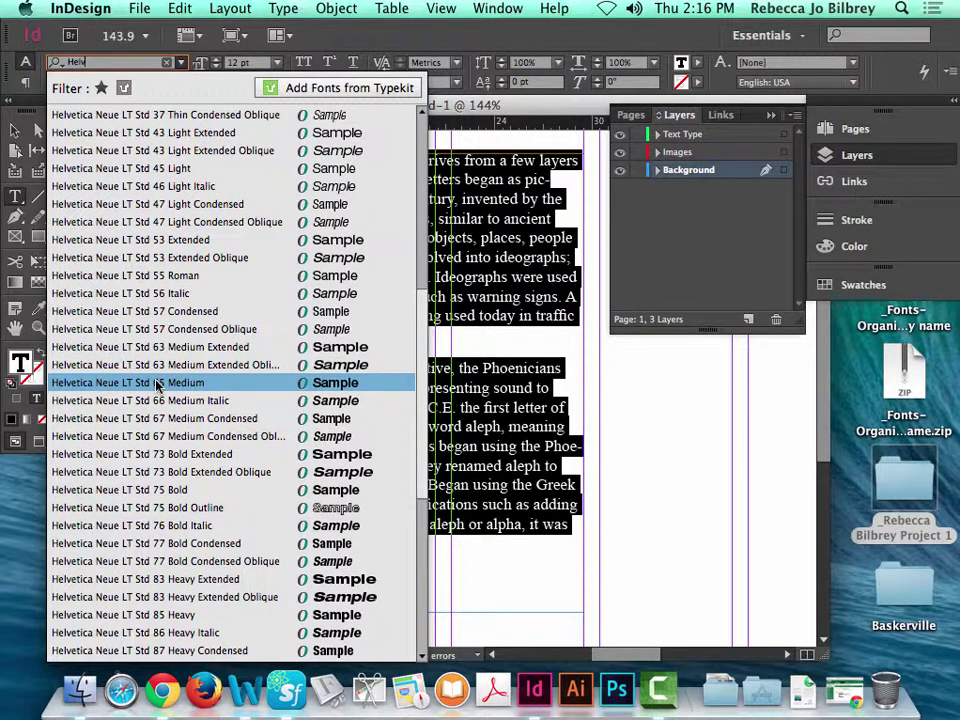
pyautogui.click(156, 386)
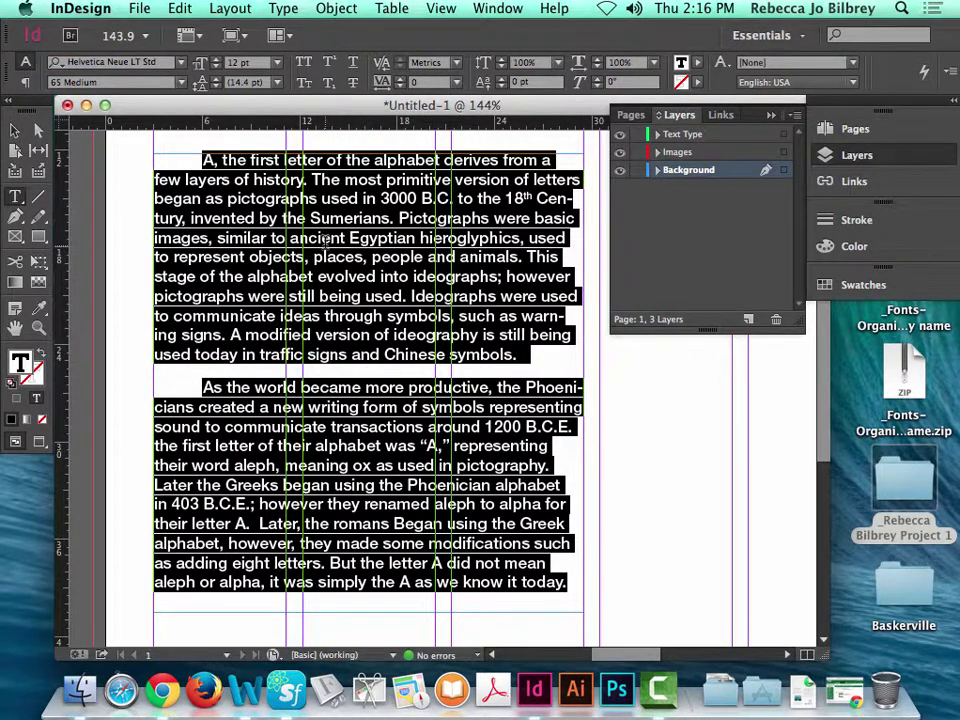
# - Change the body text's font style to 67 Medium Condensed
pyautogui.click(181, 82)
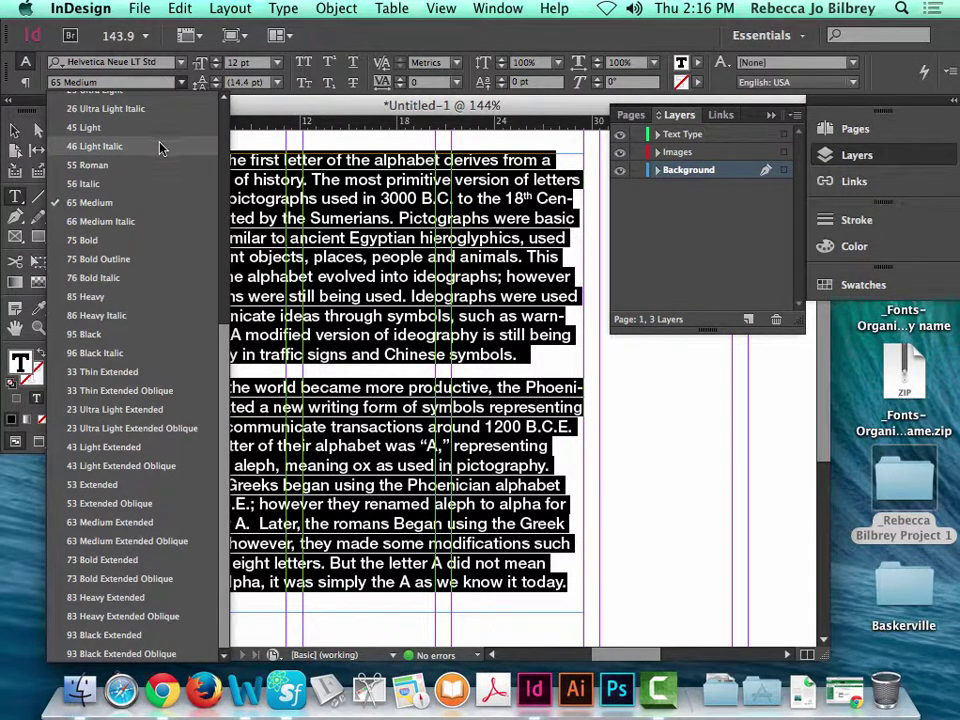
pyautogui.click(43, 90)
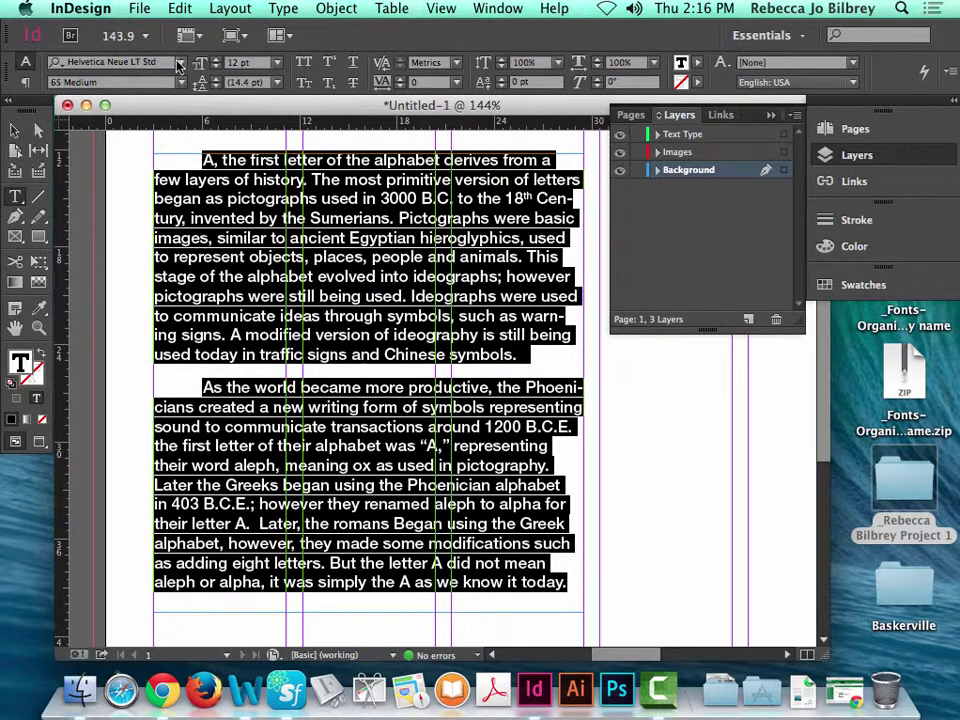
pyautogui.click(181, 63)
pyautogui.click(181, 63)
pyautogui.click(181, 84)
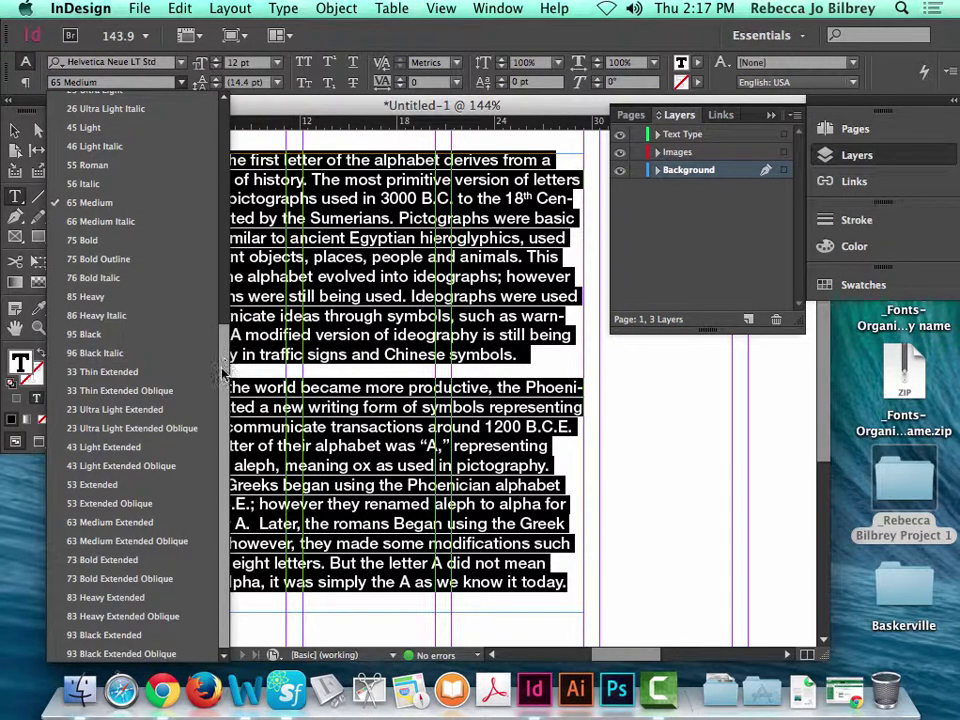
pyautogui.moveTo(224, 382); pyautogui.dragTo(222, 160)
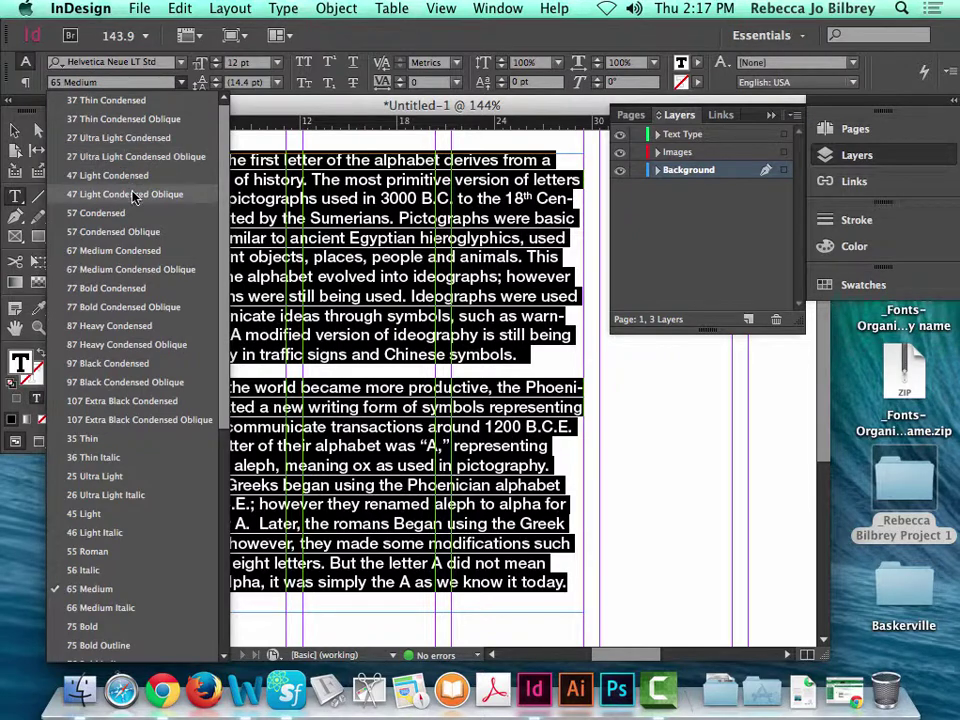
pyautogui.click(115, 251)
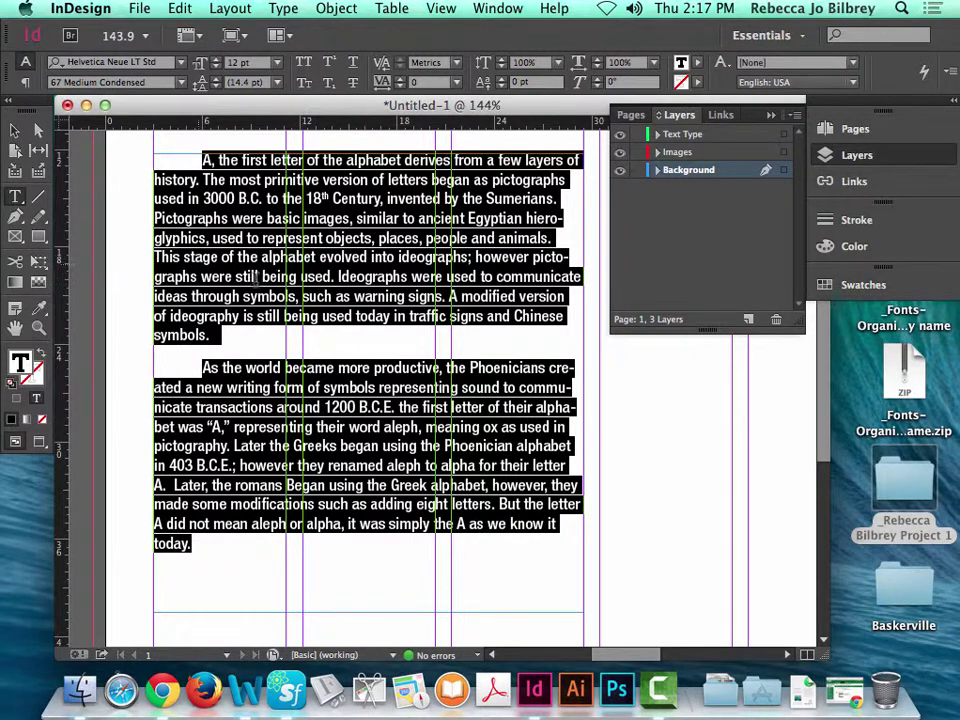
pyautogui.press('Escape')
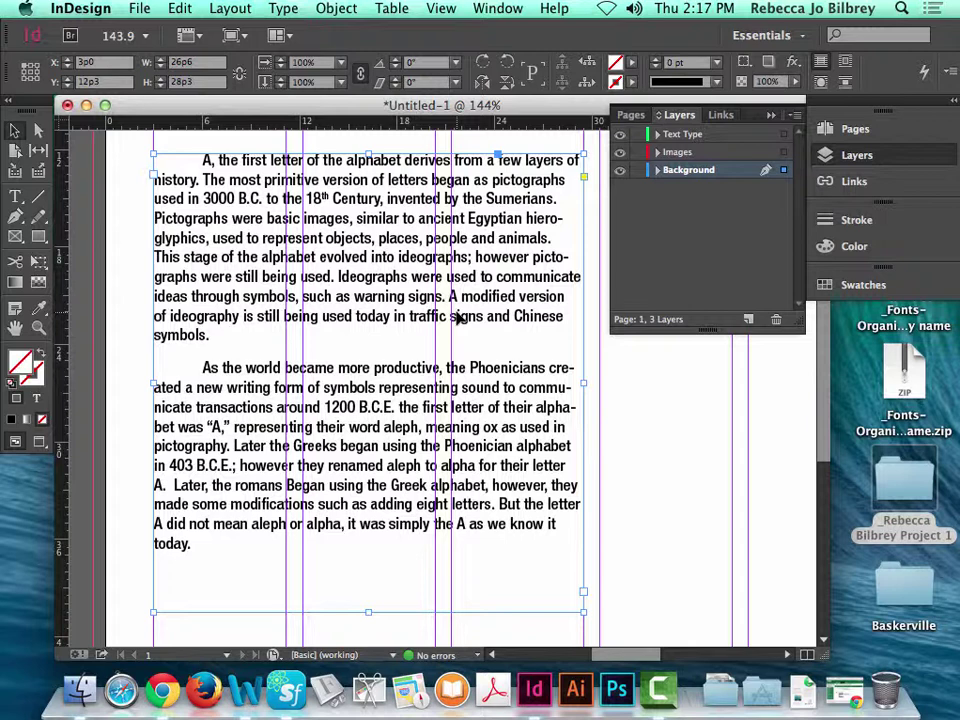
pyautogui.click(15, 197)
pyautogui.press('super+a')
pyautogui.scroll(3, 343, 346)
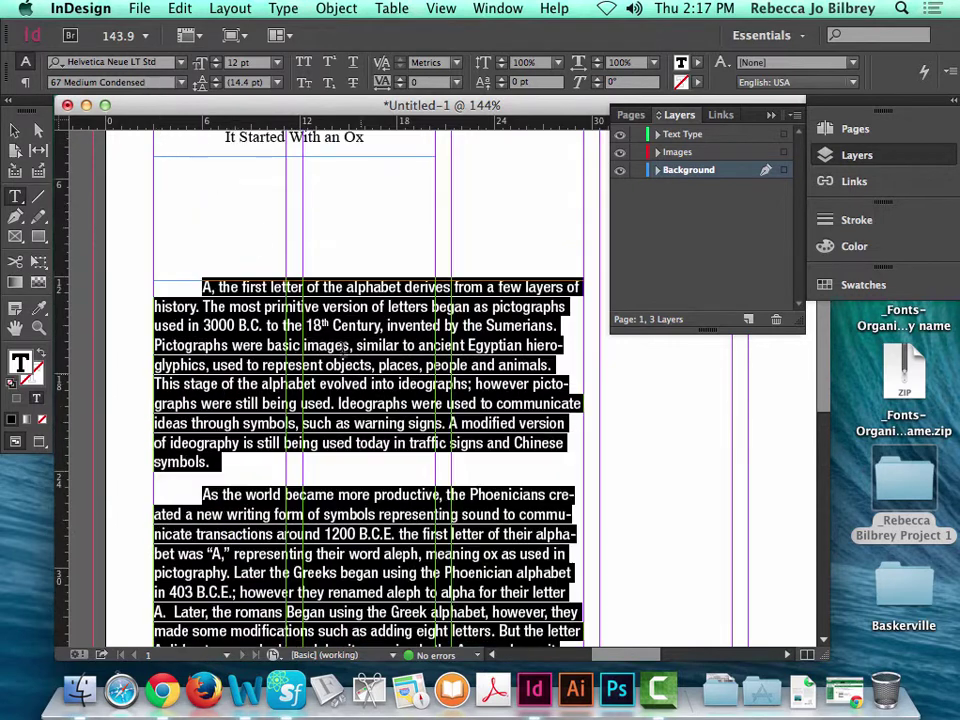
pyautogui.scroll(-5, 423, 418)
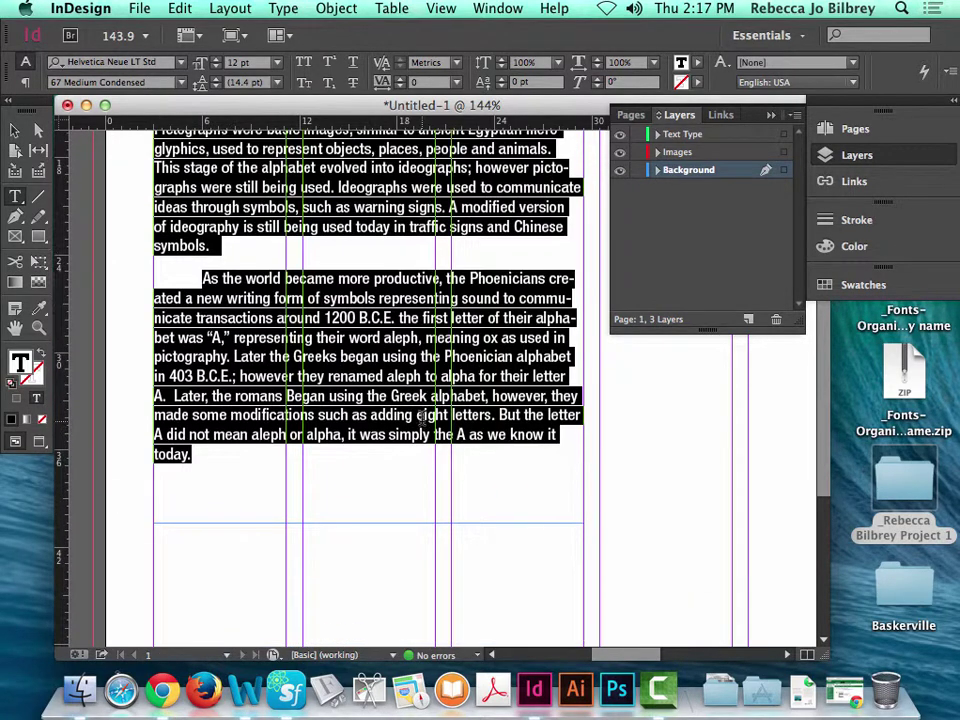
pyautogui.scroll(2, 420, 418)
pyautogui.click(118, 61)
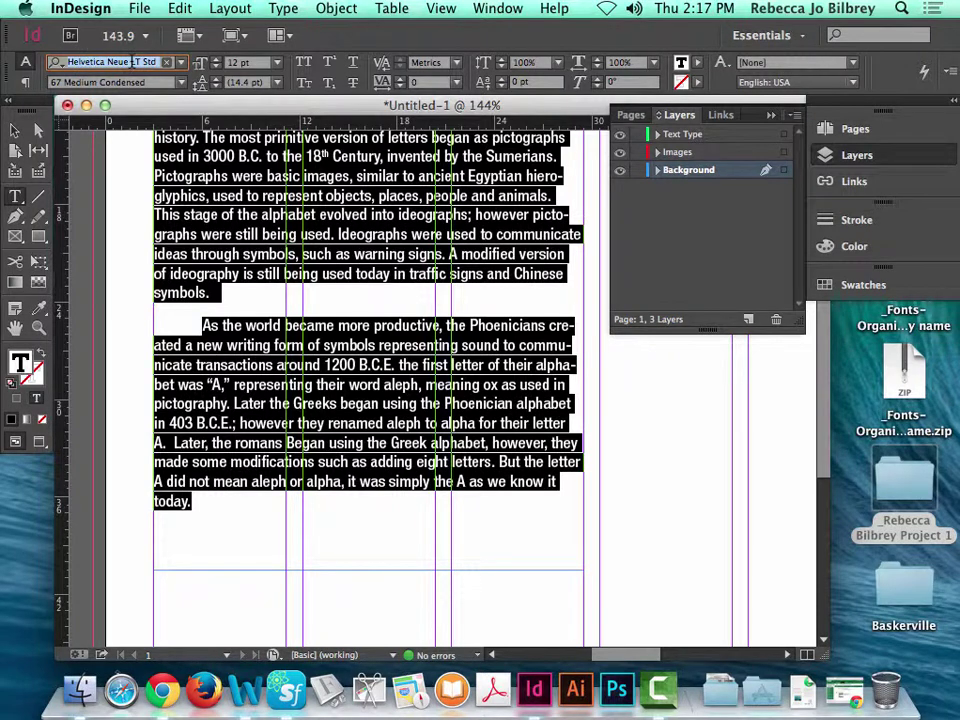
pyautogui.write('optim')
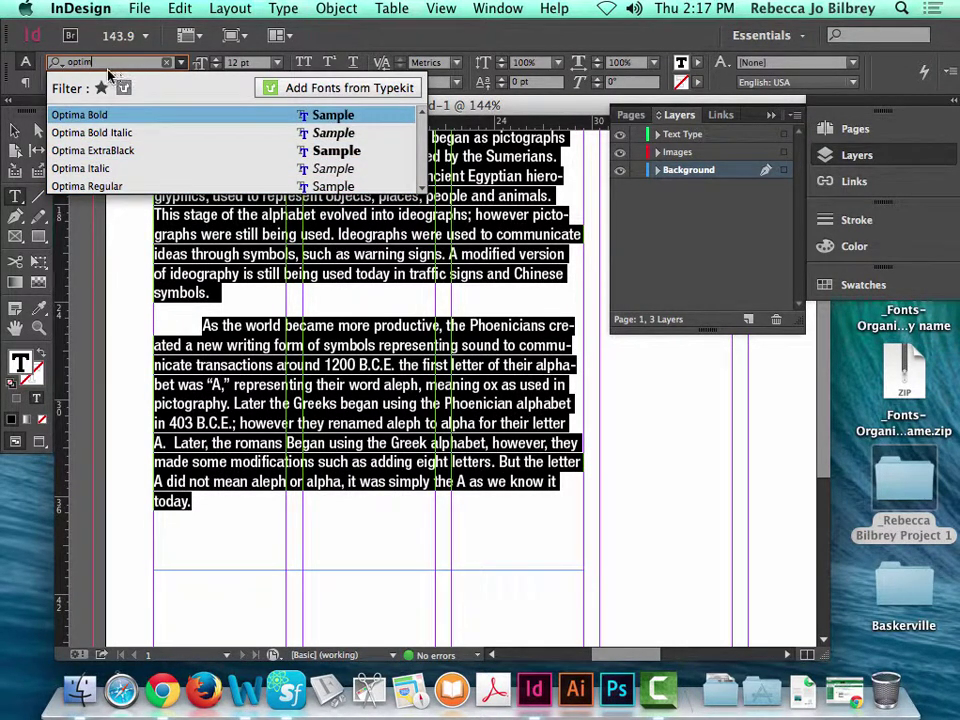
pyautogui.click(249, 365)
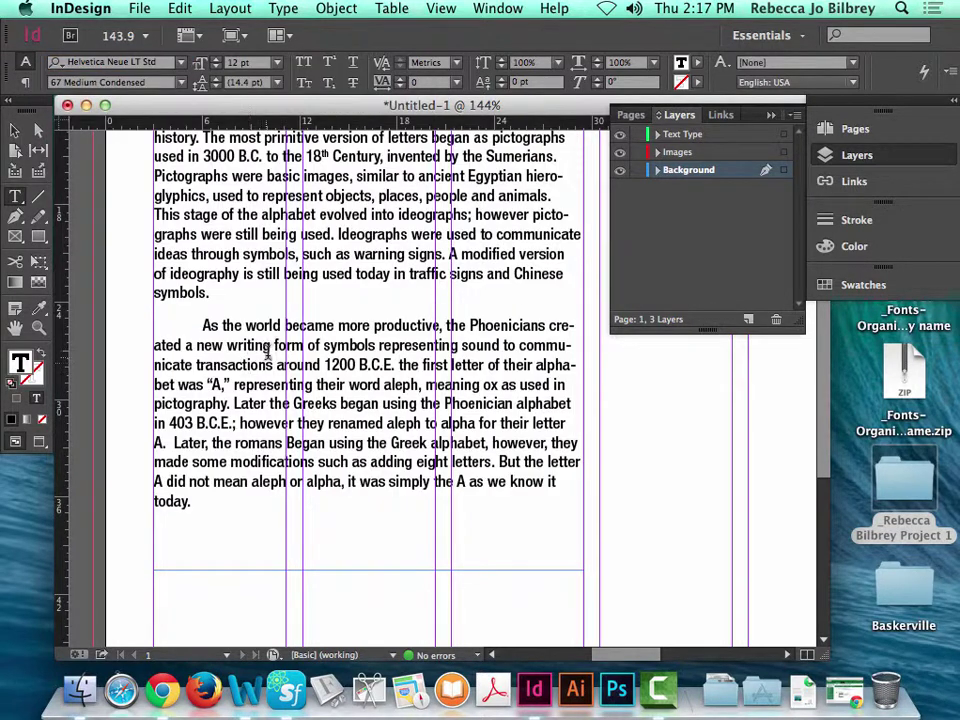
pyautogui.scroll(-2, 407, 395)
pyautogui.scroll(4, 407, 395)
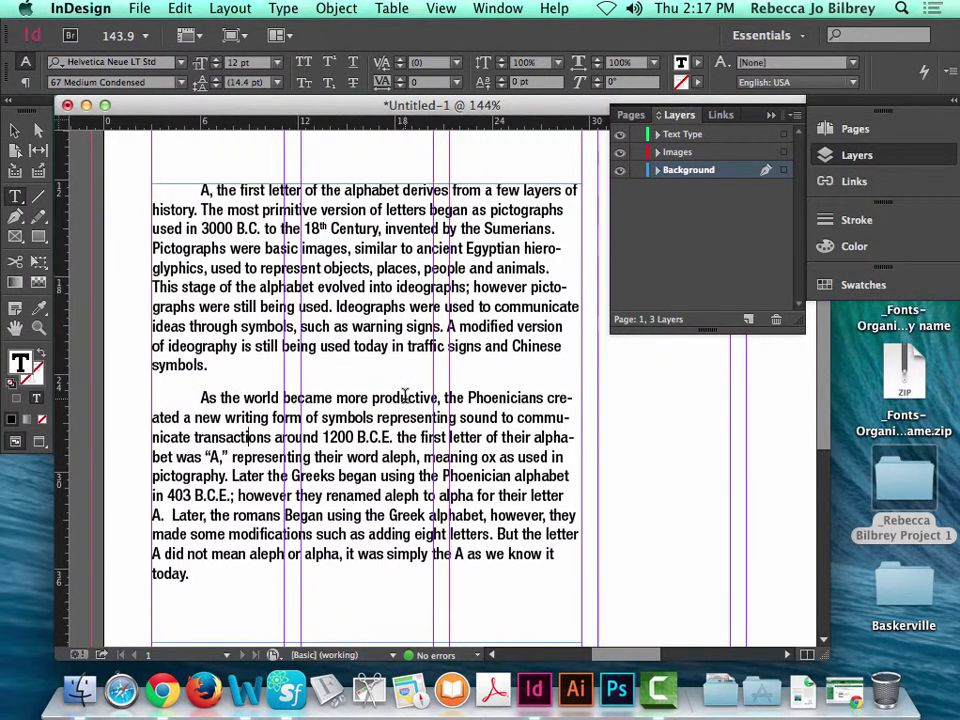
pyautogui.moveTo(197, 190); pyautogui.dragTo(498, 586)
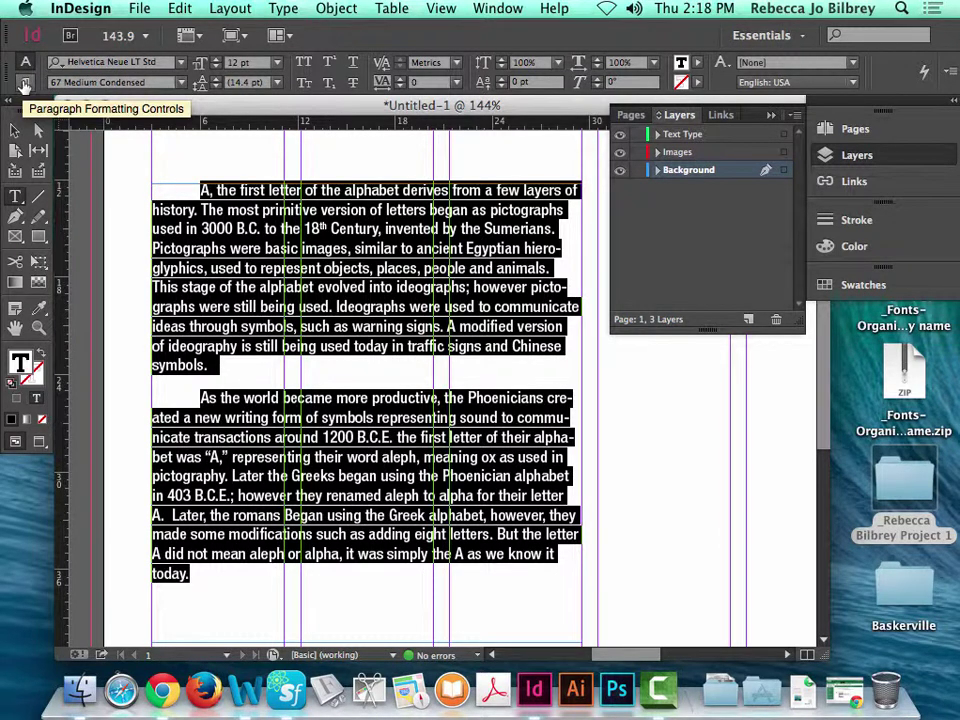
# - Give all paragraphs in the story a 1p0 first-line left indent
pyautogui.click(24, 84)
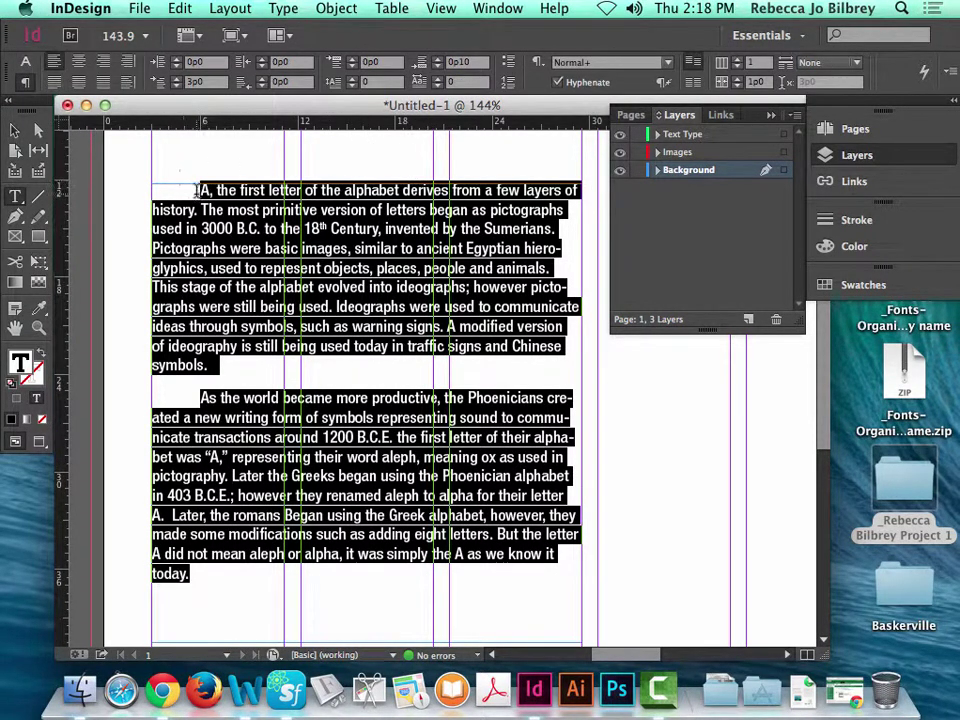
pyautogui.click(182, 190)
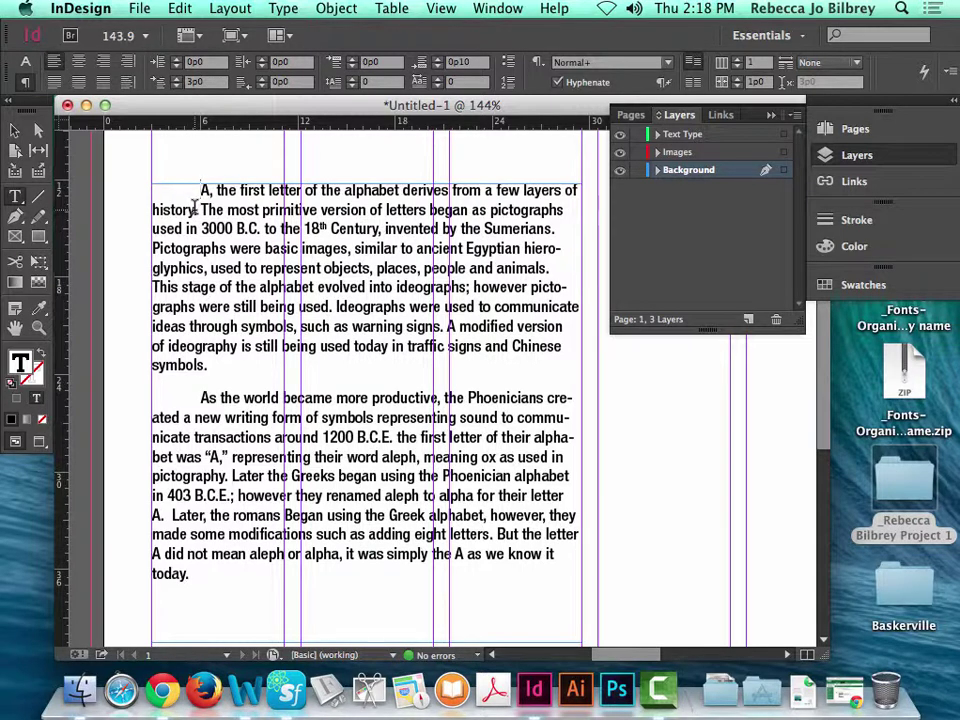
pyautogui.press('super+a')
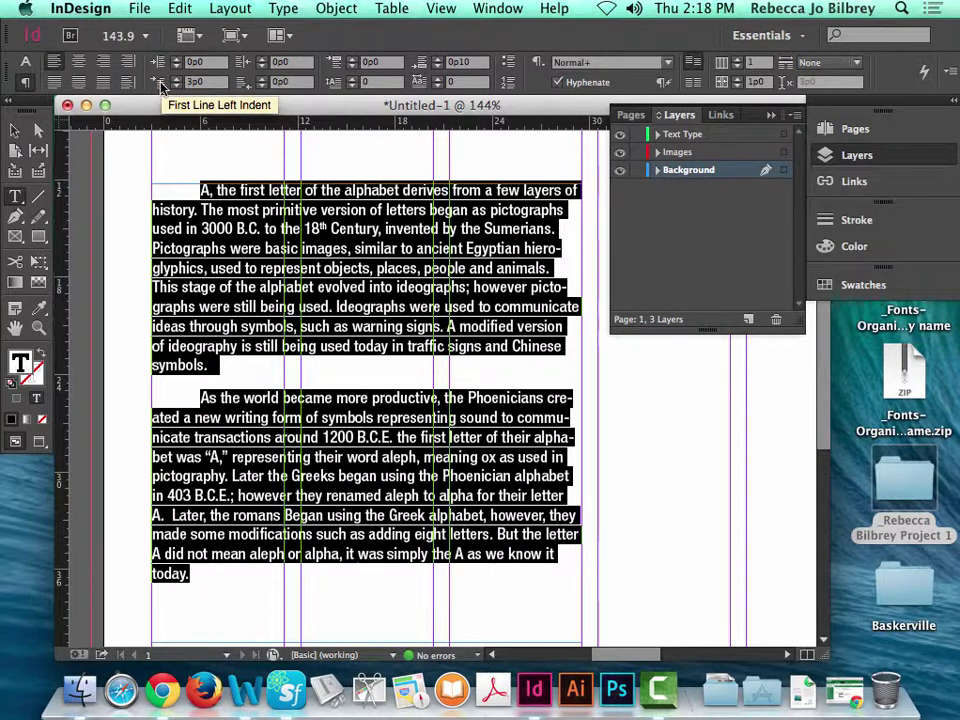
pyautogui.click(193, 82)
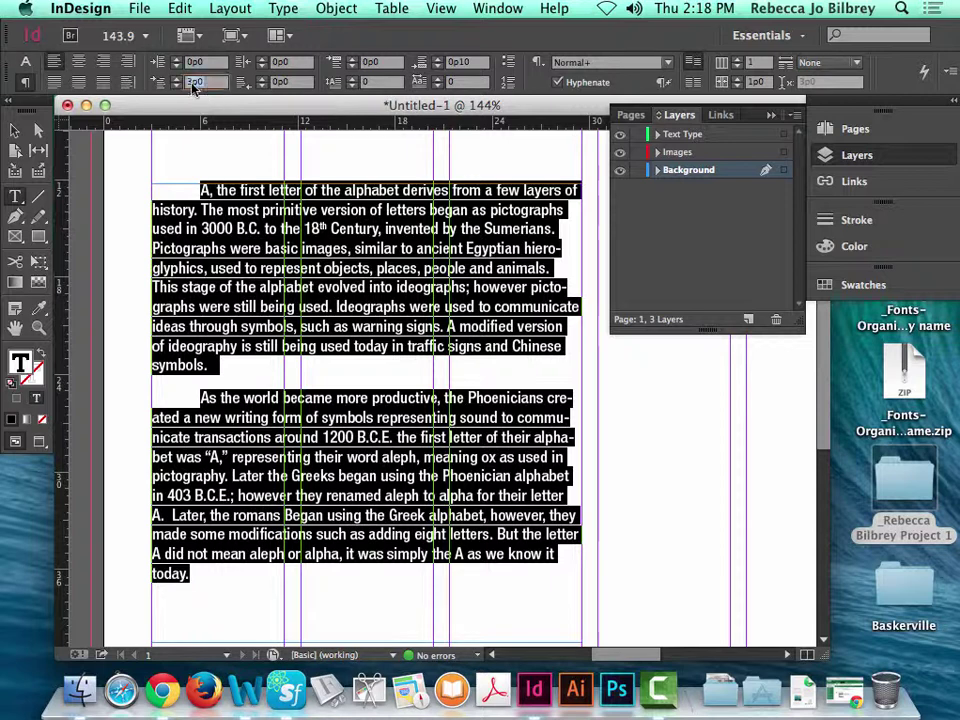
pyautogui.write('1p')
pyautogui.press('Tab')
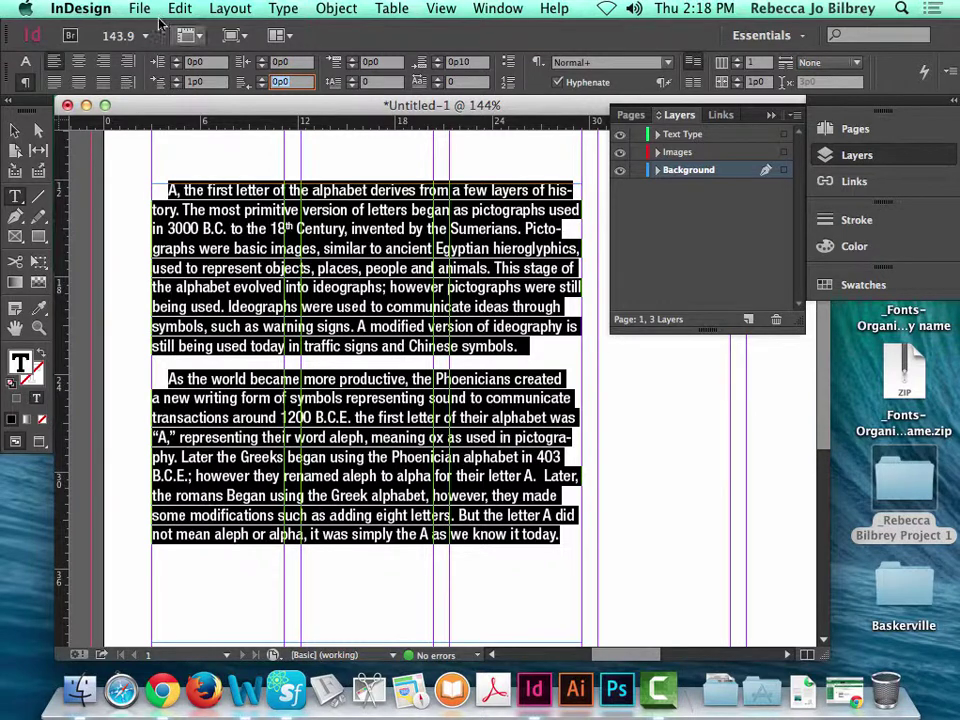
pyautogui.click(155, 85)
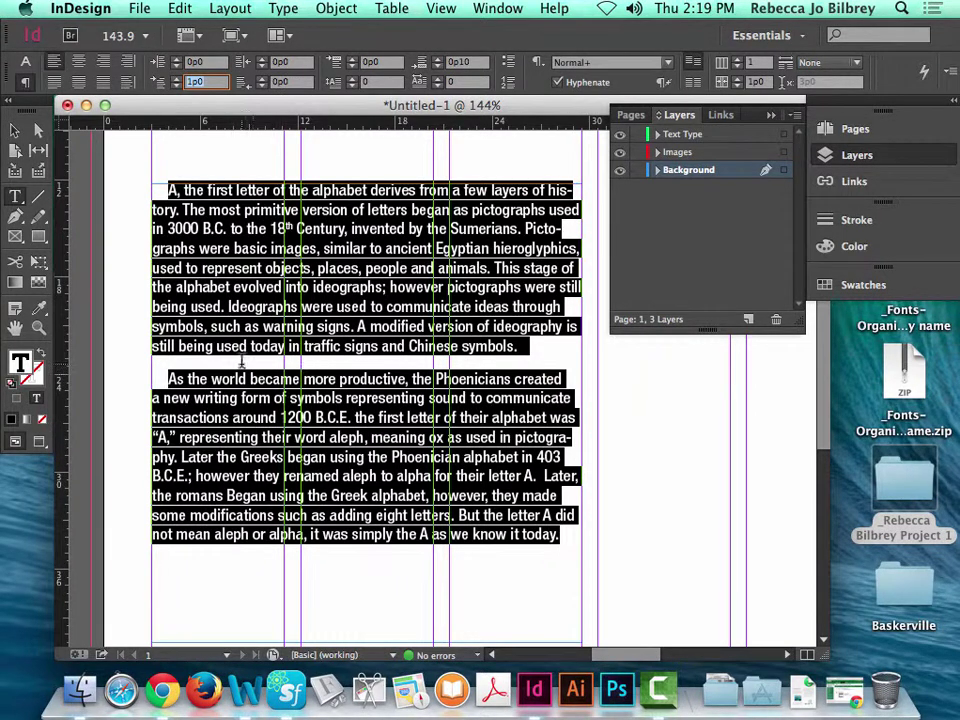
# - Add empty lines after the first paragraph, ending in 'symbols.'
pyautogui.click(284, 358)
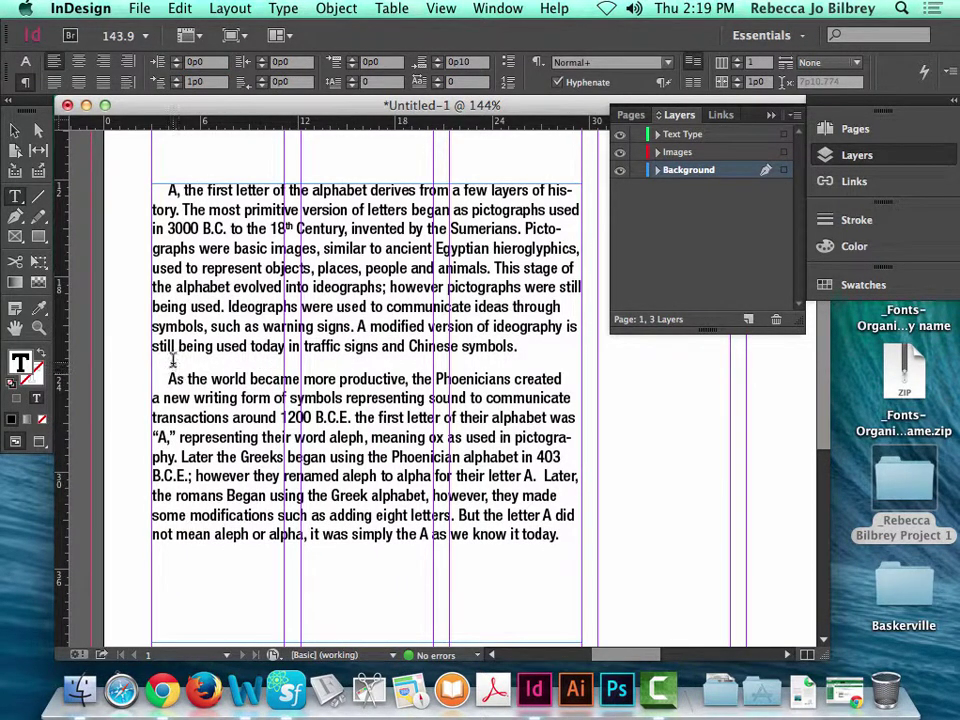
pyautogui.click(540, 349)
pyautogui.press('Return')
pyautogui.press('Return')
pyautogui.press('Return')
pyautogui.press('Return')
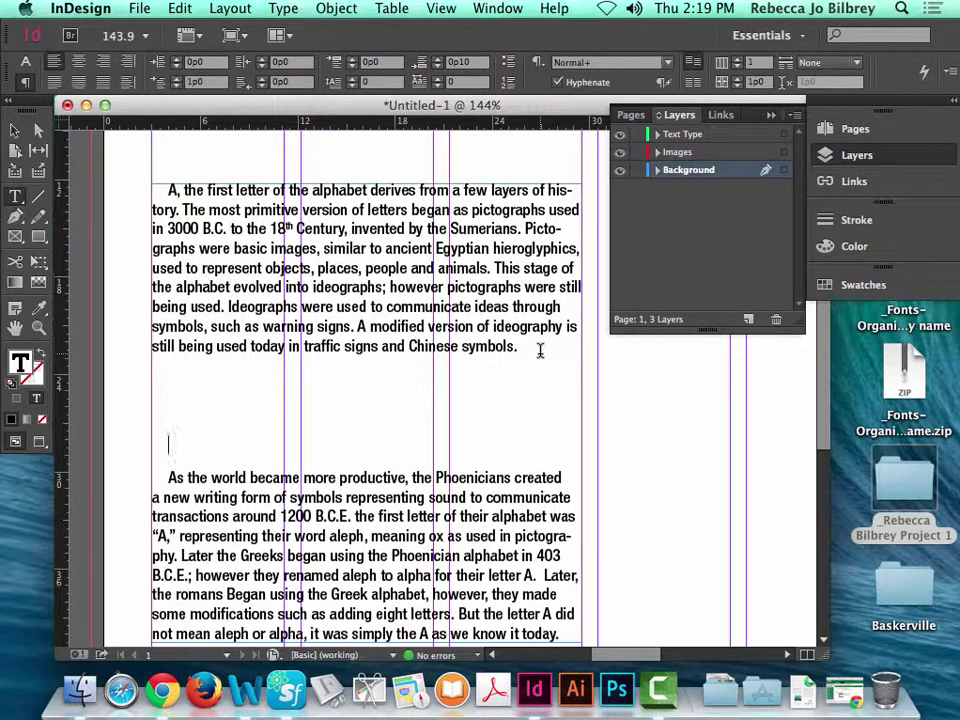
# - Delete the empty lines between the paragraphs and turn on Show Hidden Characters
pyautogui.press('BackSpace')
pyautogui.press('BackSpace')
pyautogui.press('BackSpace')
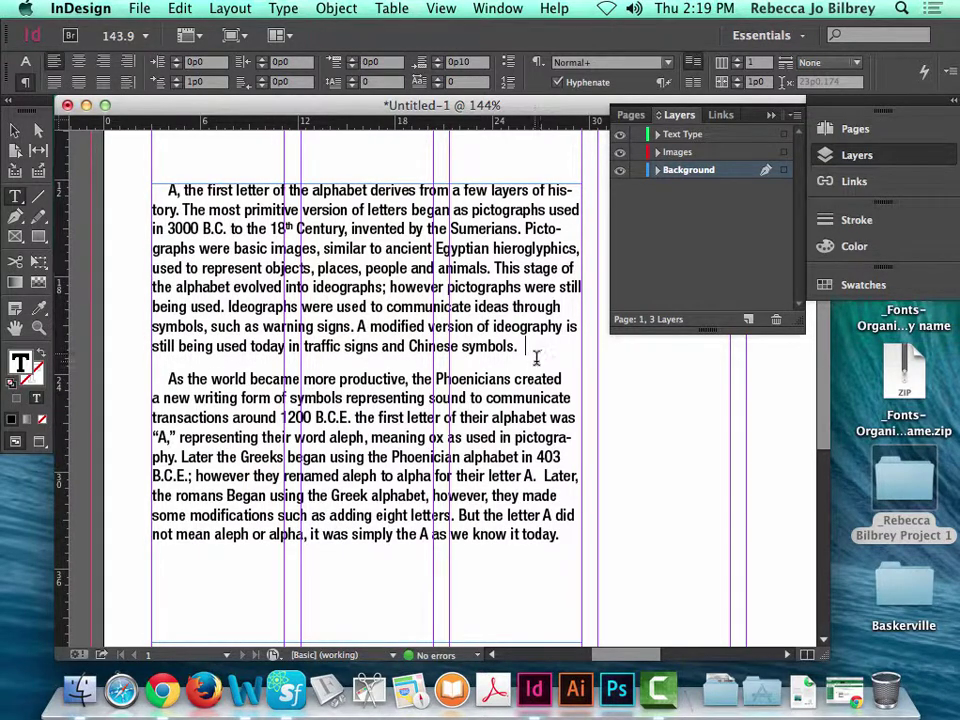
pyautogui.click(283, 8)
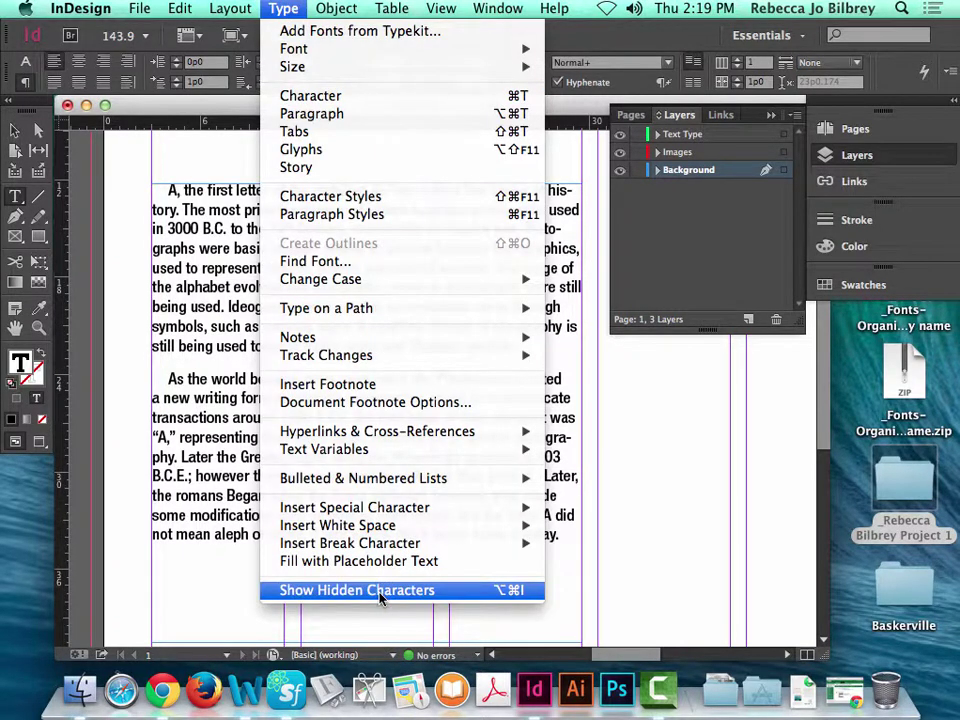
pyautogui.click(380, 590)
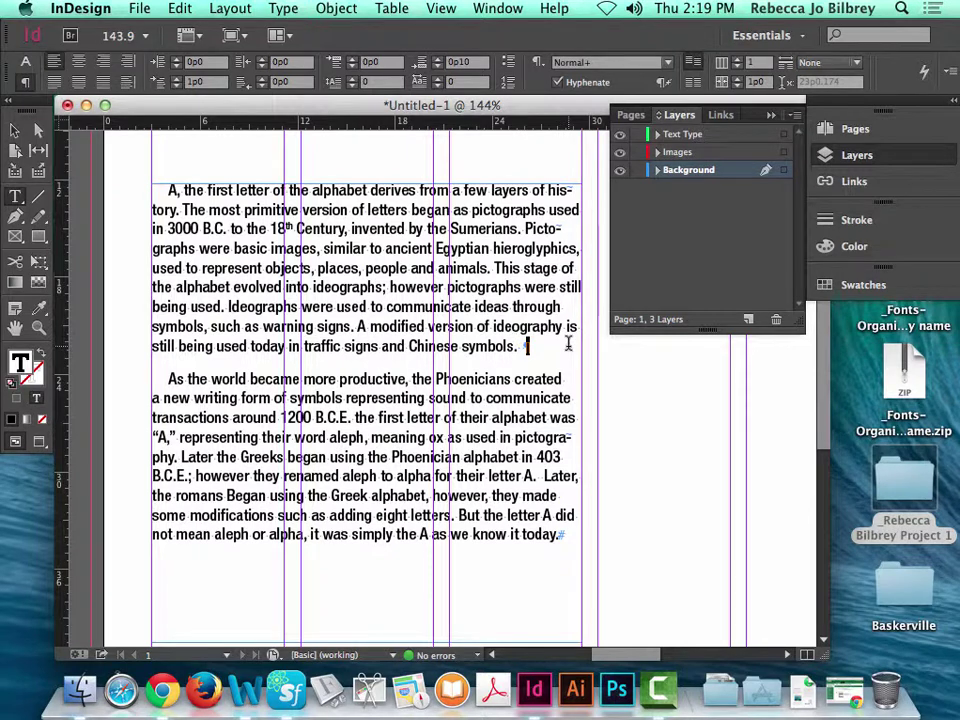
pyautogui.press('Return')
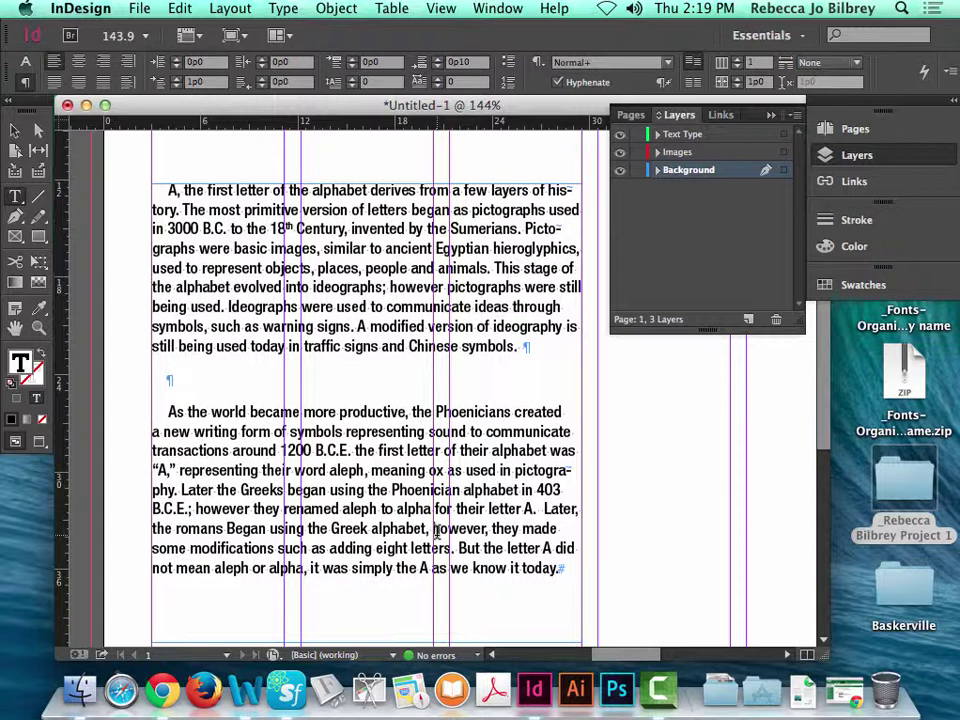
pyautogui.press('BackSpace')
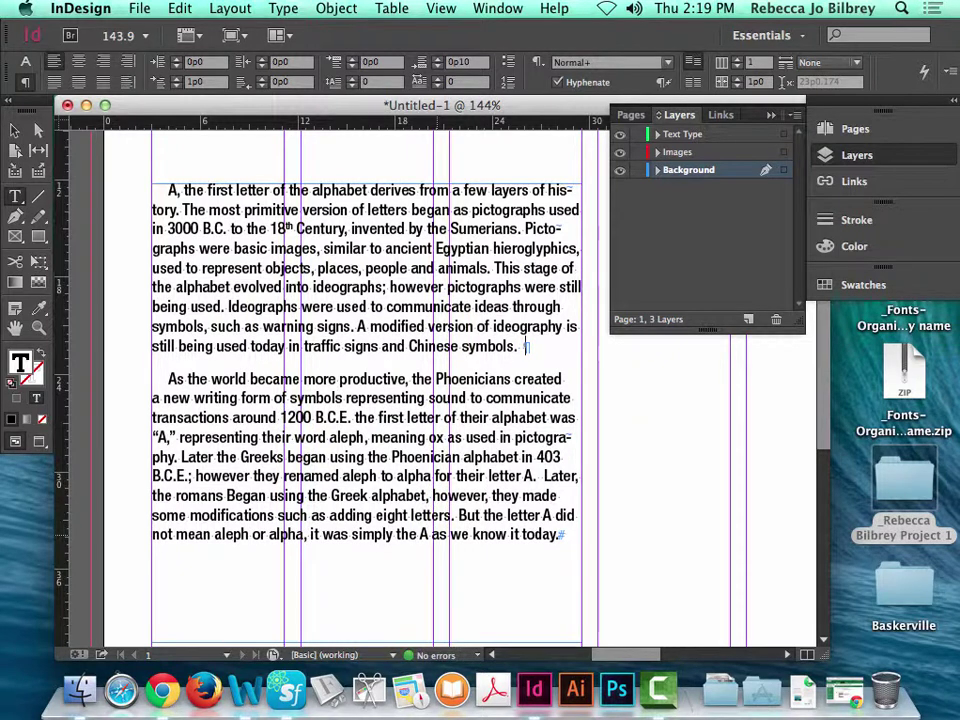
pyautogui.click(25, 63)
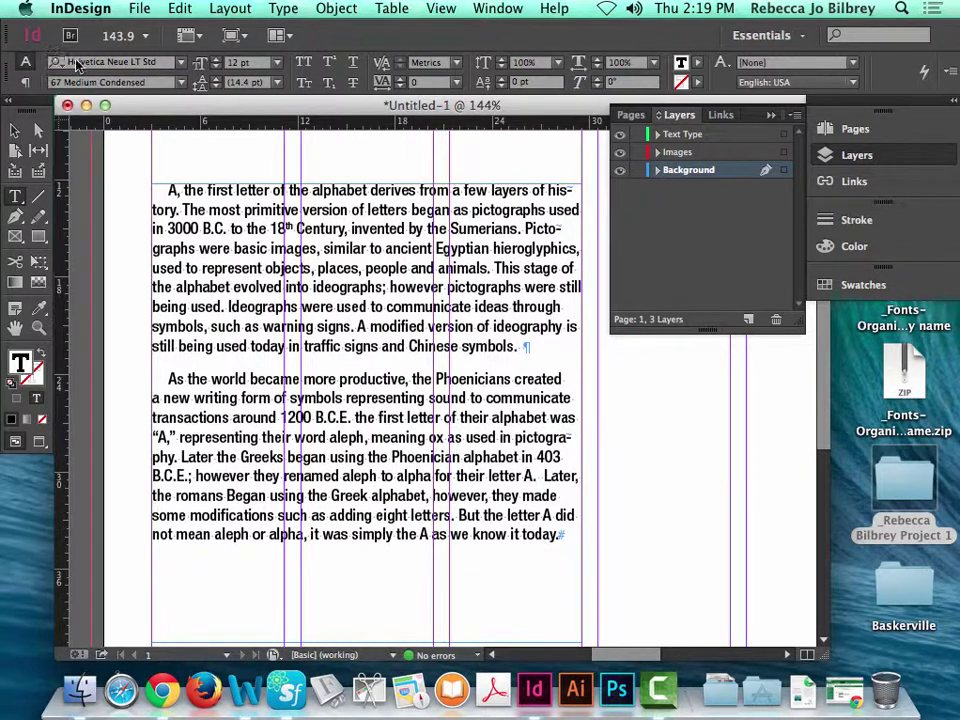
# - Select both body paragraphs and set them to 11 pt with 12 pt leading
pyautogui.click(172, 191)
pyautogui.moveTo(172, 191); pyautogui.dragTo(549, 561)
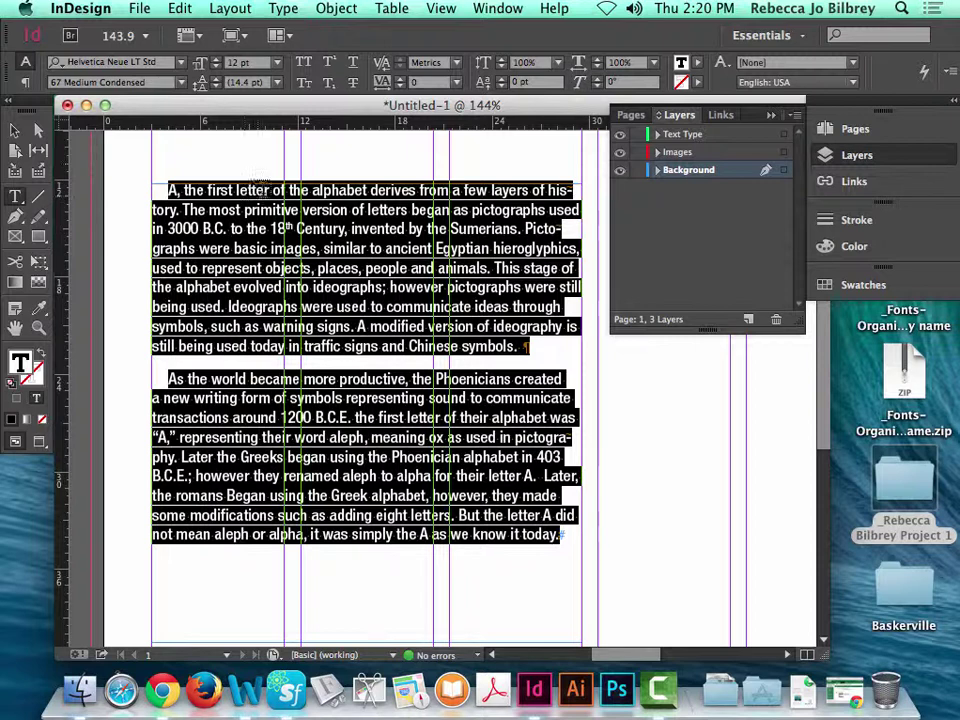
pyautogui.click(236, 66)
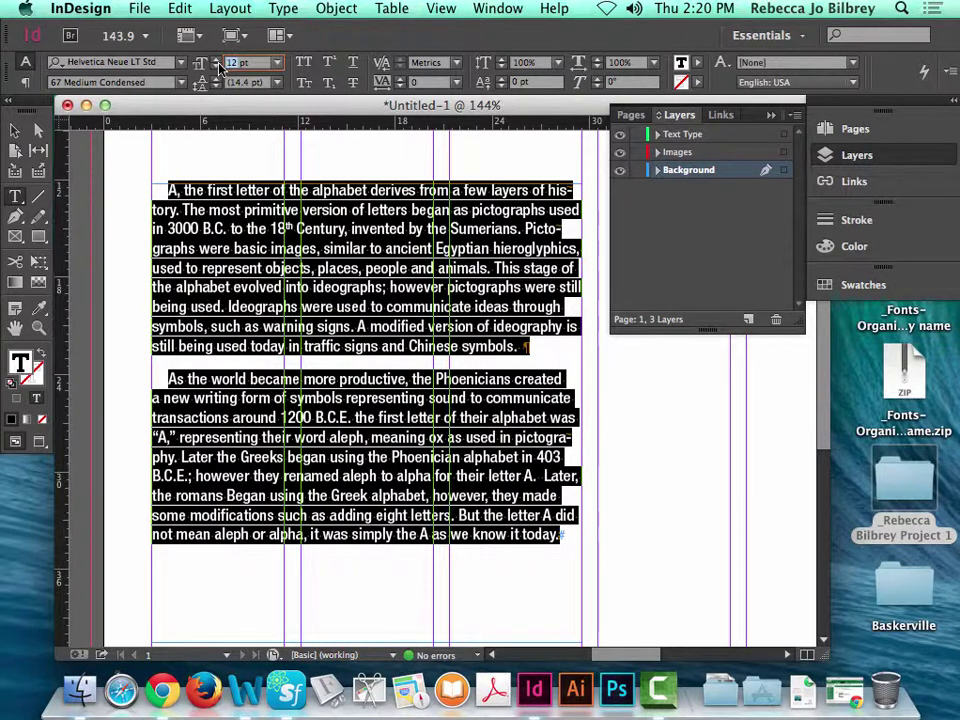
pyautogui.write('11')
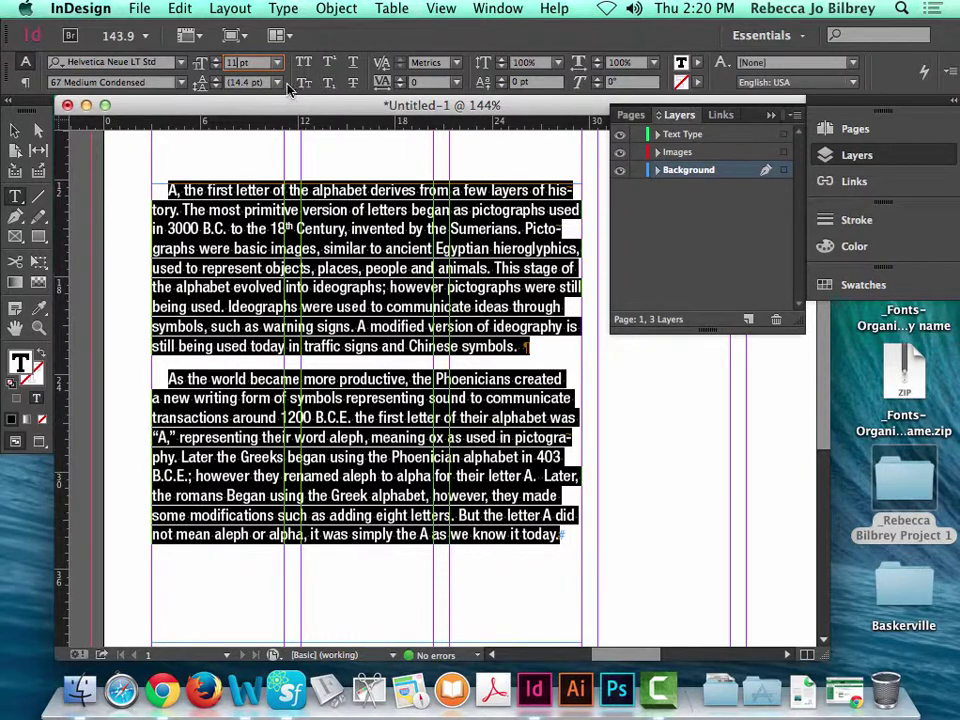
pyautogui.press('Tab')
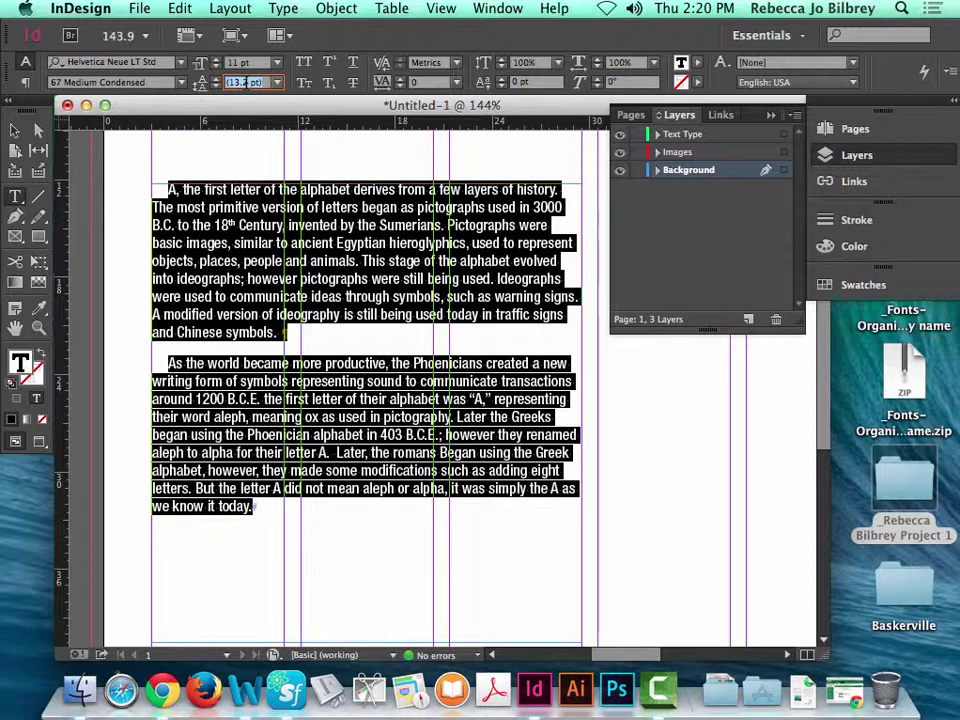
pyautogui.click(279, 83)
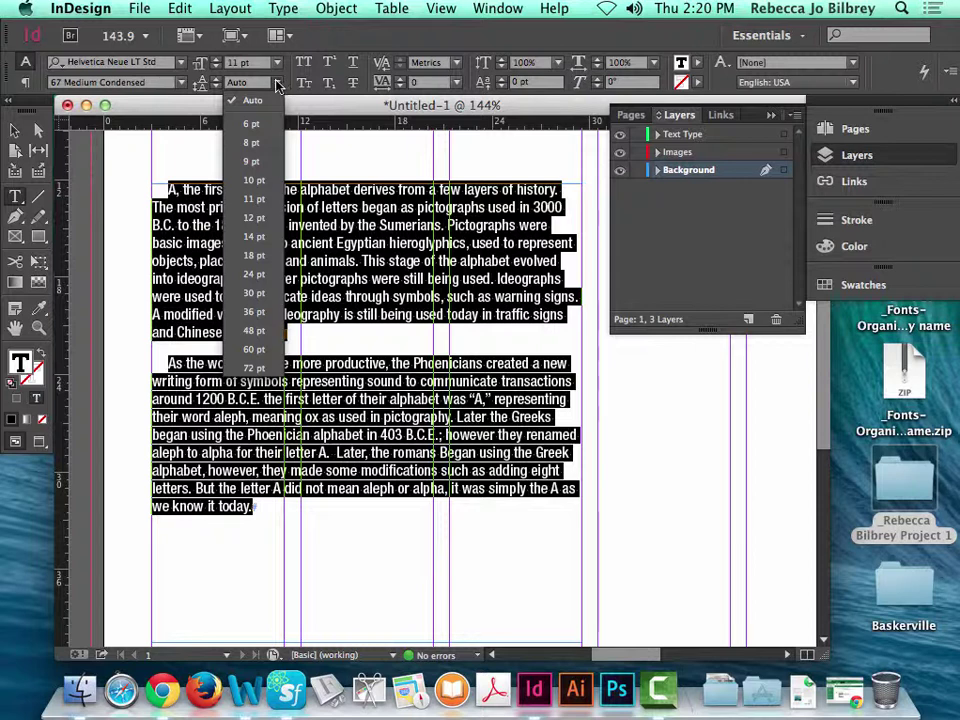
pyautogui.click(253, 217)
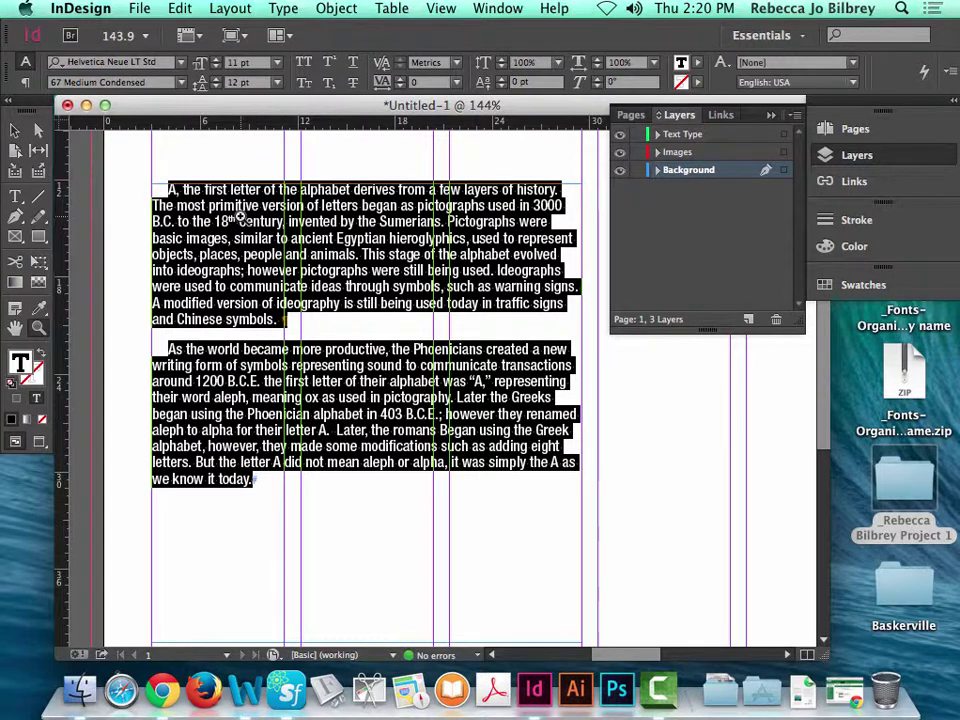
pyautogui.moveTo(456, 215); pyautogui.dragTo(490, 232)
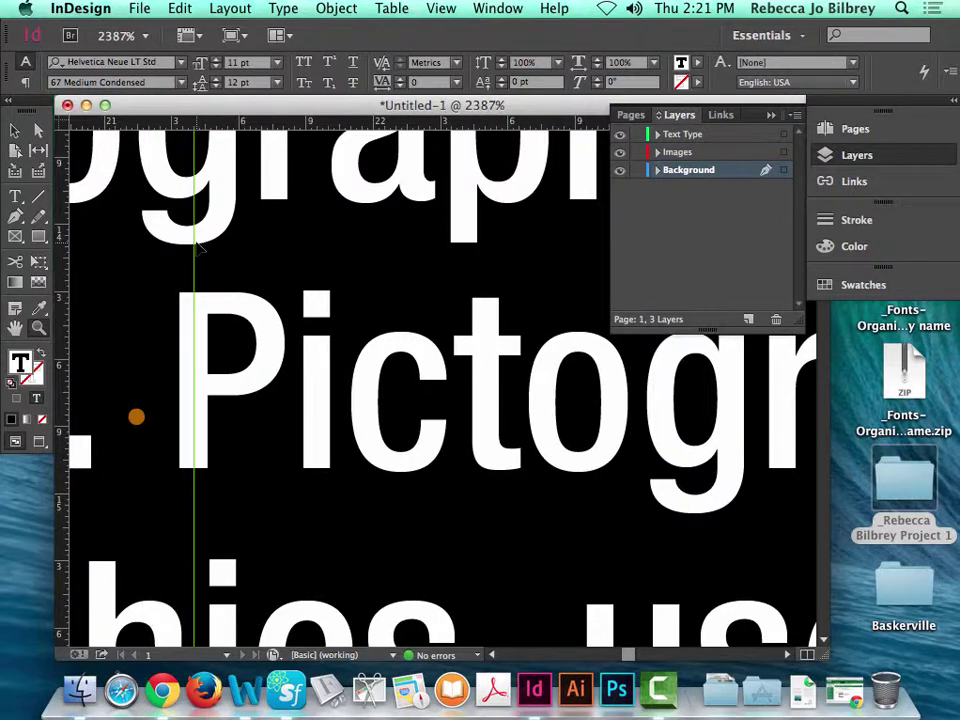
pyautogui.press('super+0')
pyautogui.moveTo(212, 216); pyautogui.dragTo(452, 446)
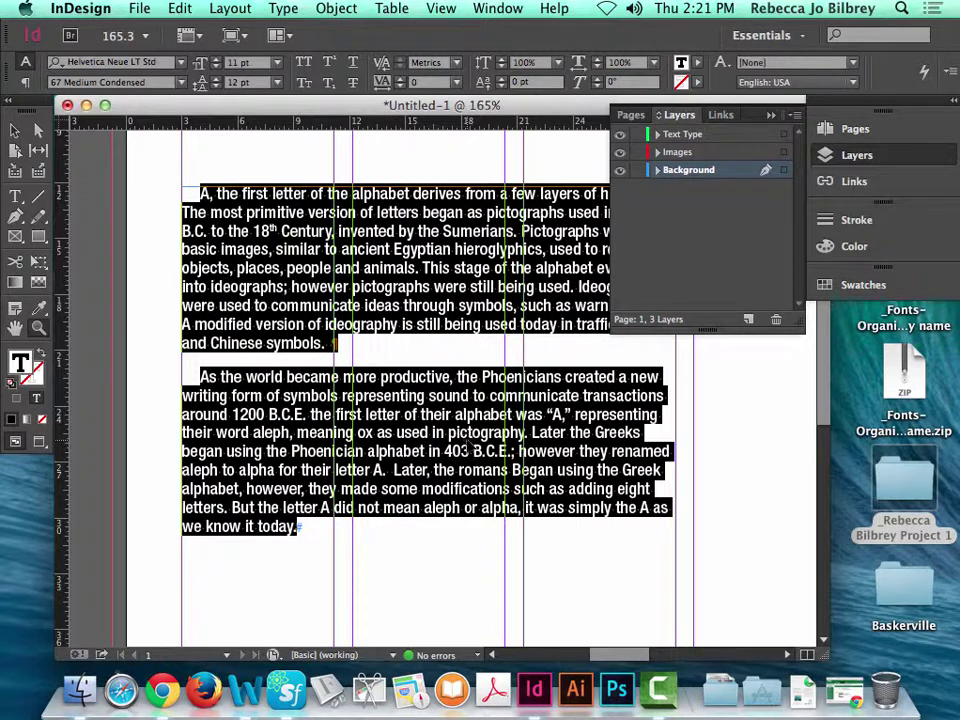
pyautogui.press('super+0')
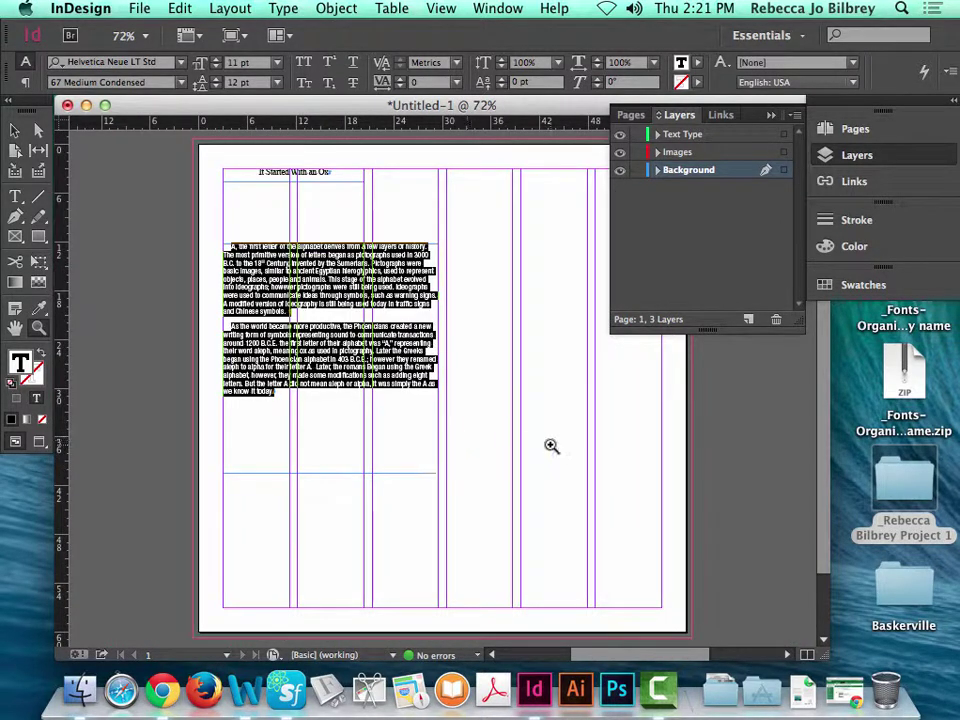
pyautogui.moveTo(210, 229); pyautogui.dragTo(455, 437)
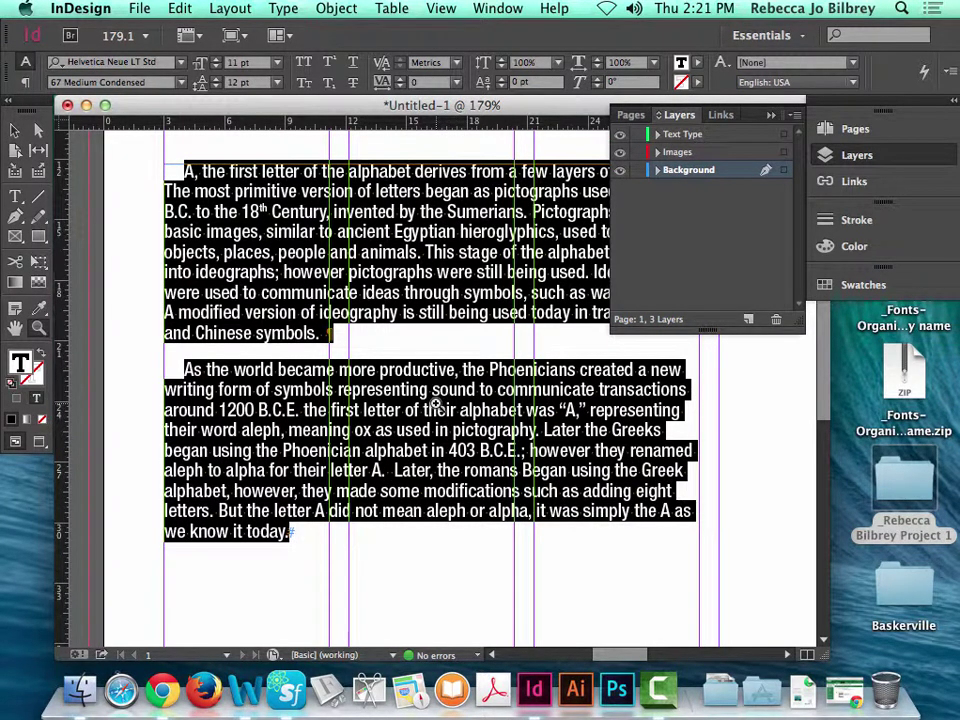
pyautogui.press('super+minus')
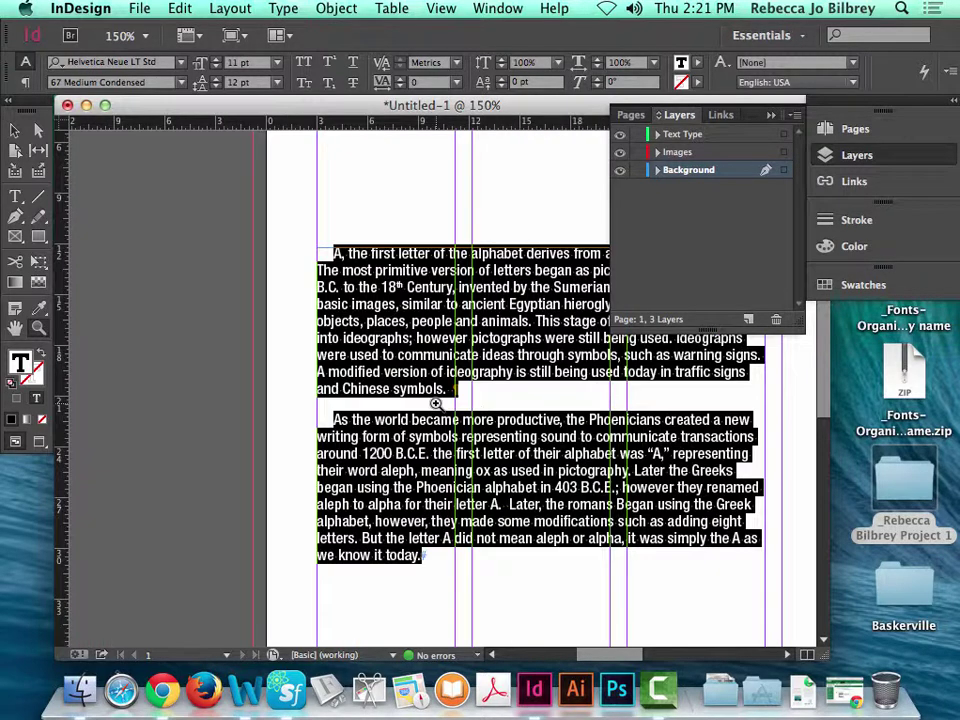
pyautogui.hscroll(-3, 375, 399)
pyautogui.hscroll(8, 378, 399)
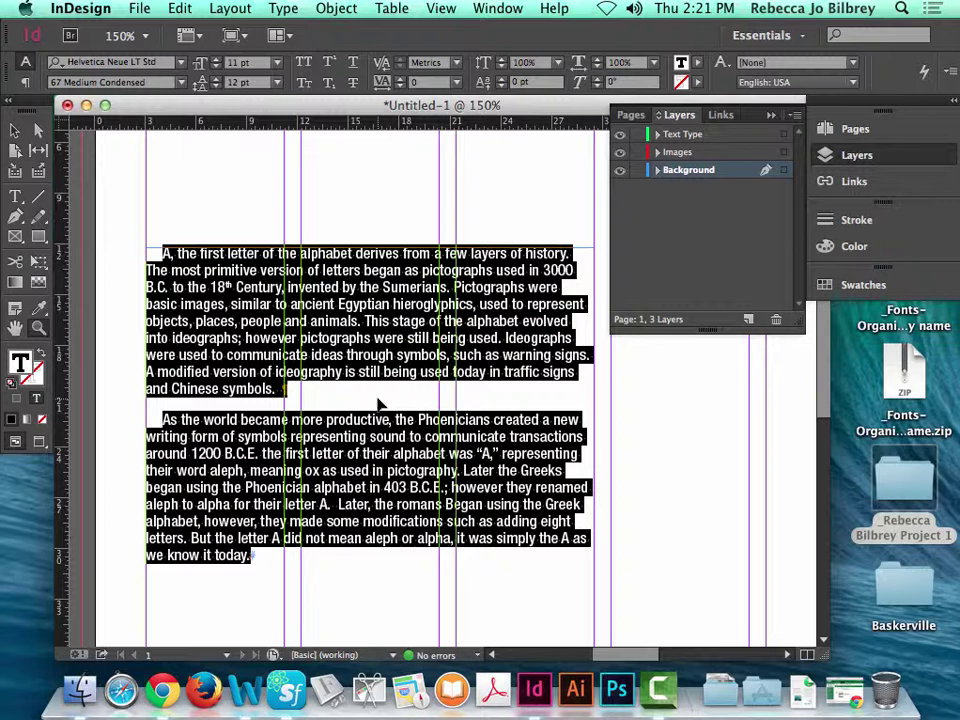
pyautogui.press('super+equal')
pyautogui.press('super+minus')
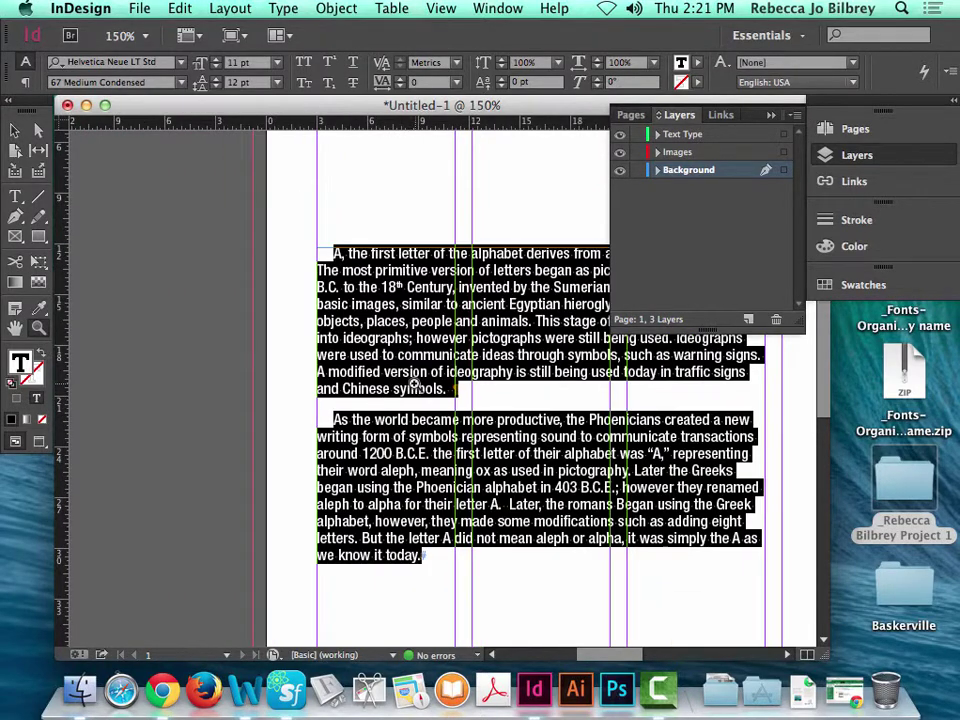
pyautogui.hscroll(-3, 400, 390)
pyautogui.hscroll(6, 421, 388)
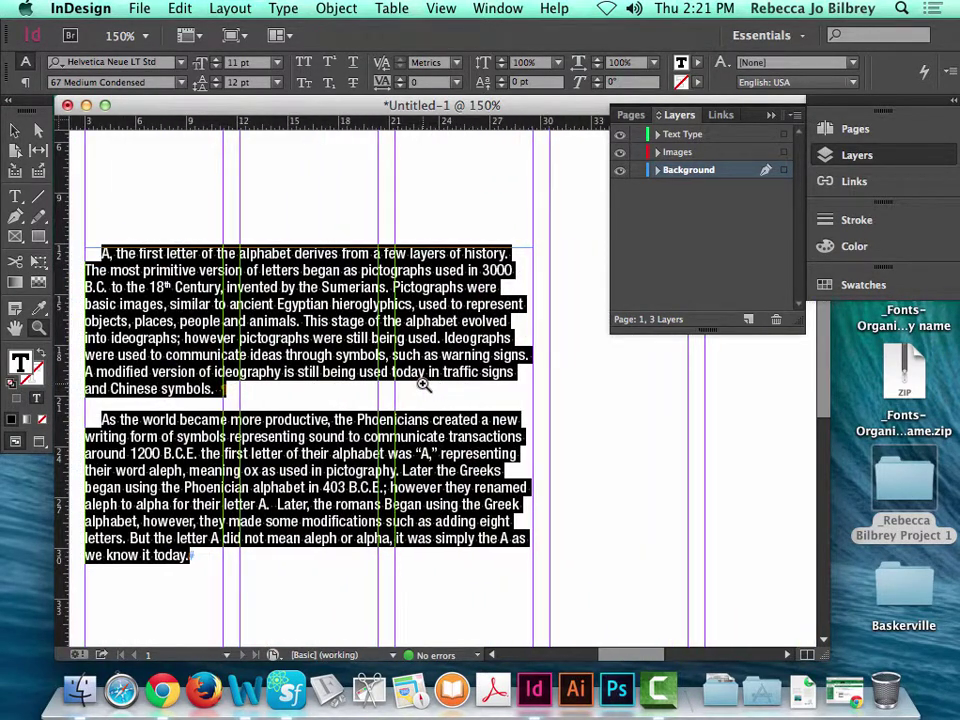
pyautogui.hscroll(-1, 424, 387)
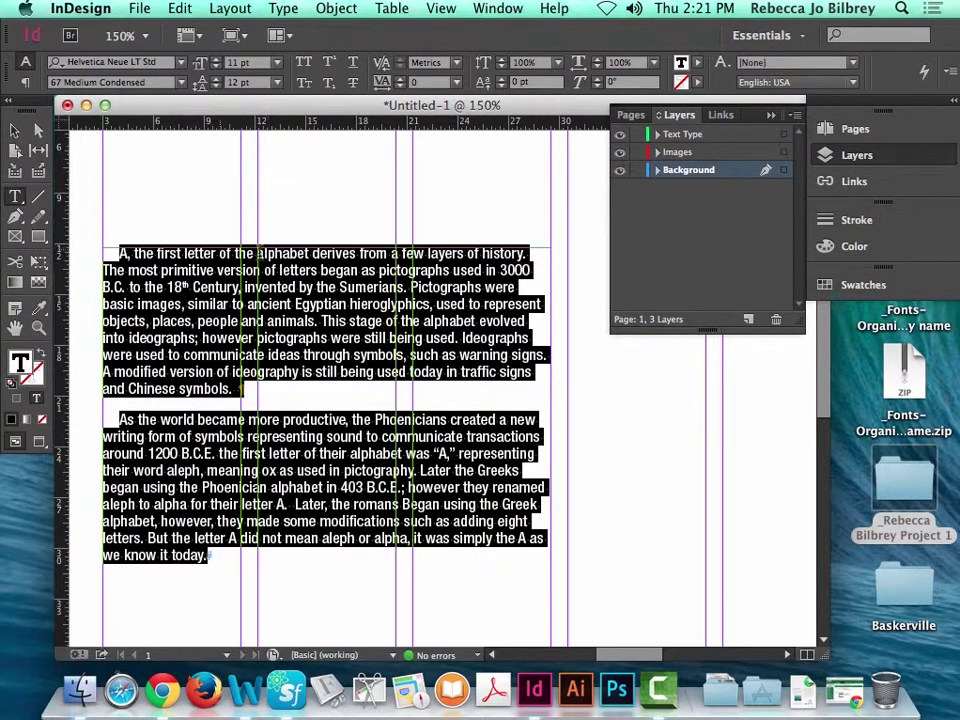
# - Give the body paragraphs 0p12 of space after, then select the frame
pyautogui.click(253, 86)
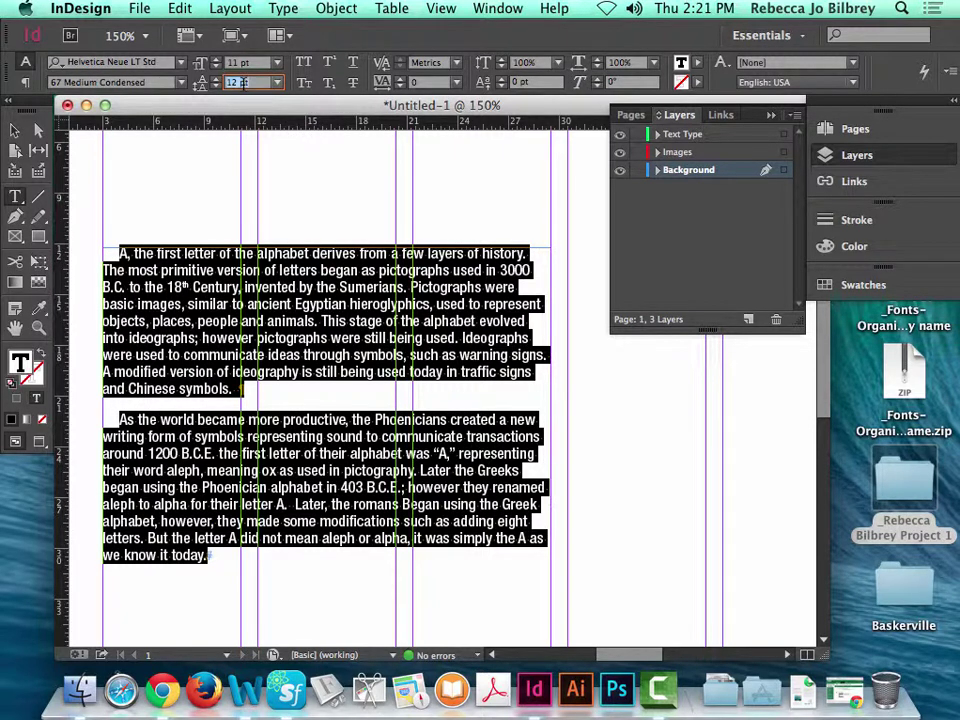
pyautogui.click(26, 82)
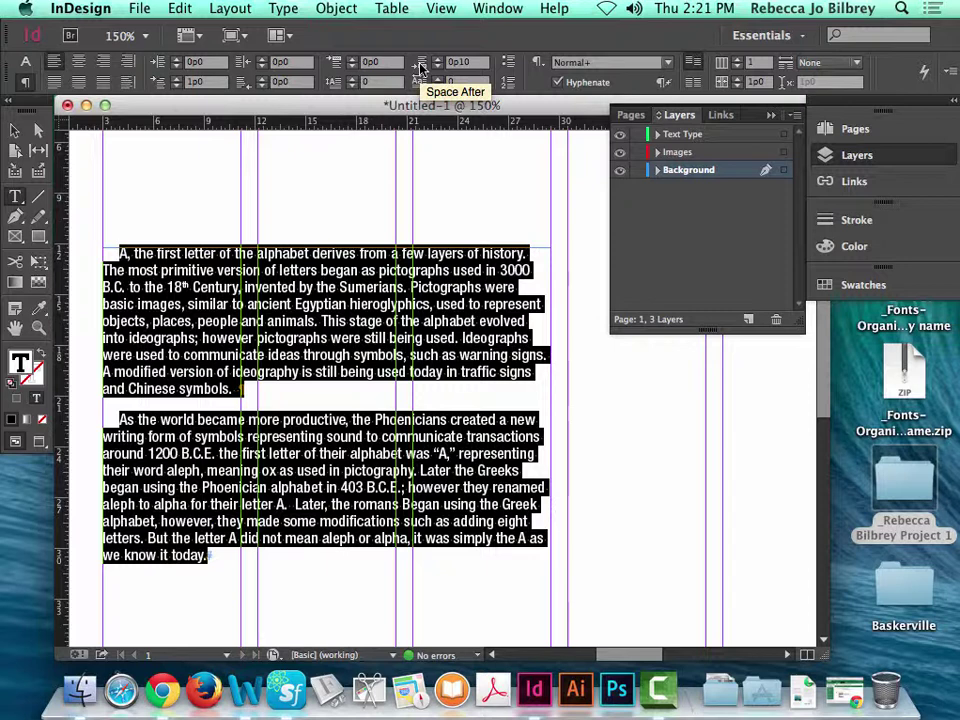
pyautogui.click(473, 65)
pyautogui.press('BackSpace')
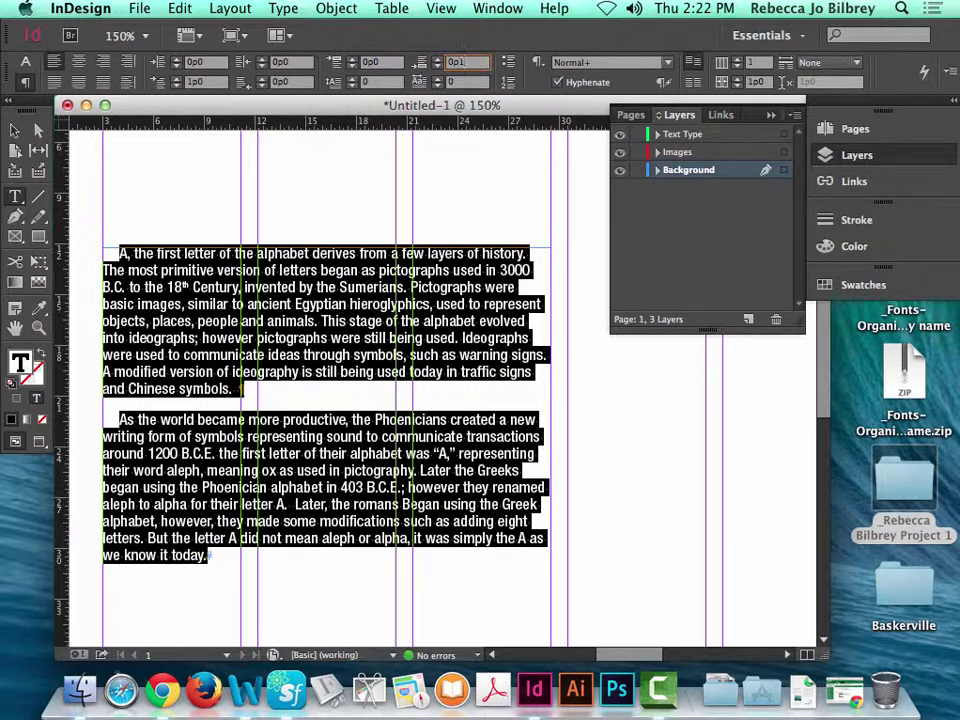
pyautogui.write('2')
pyautogui.press('Tab')
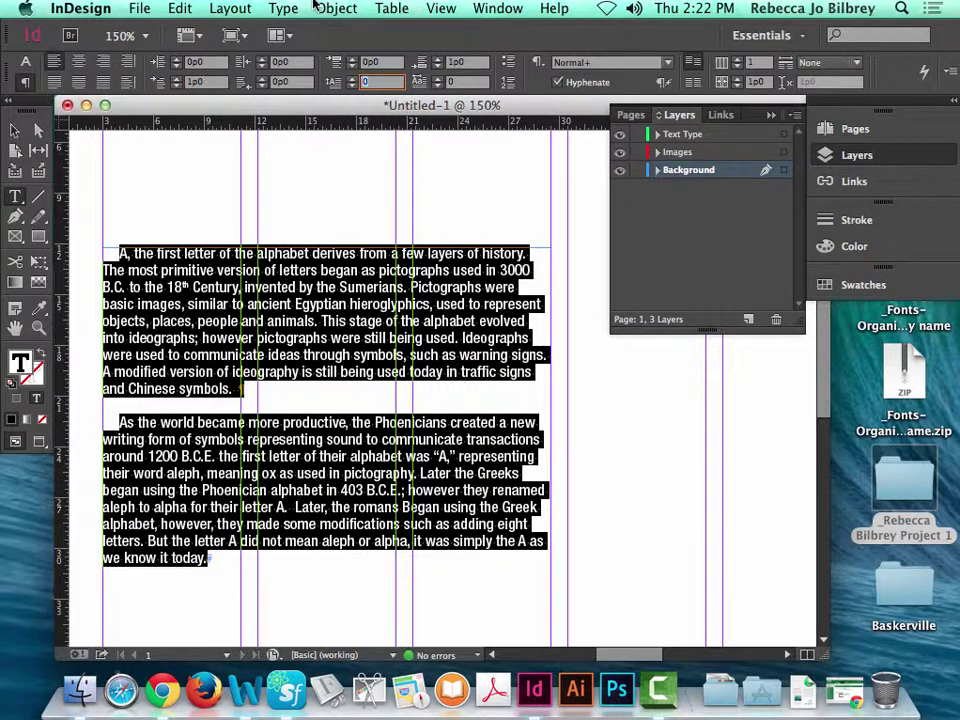
pyautogui.click(15, 130)
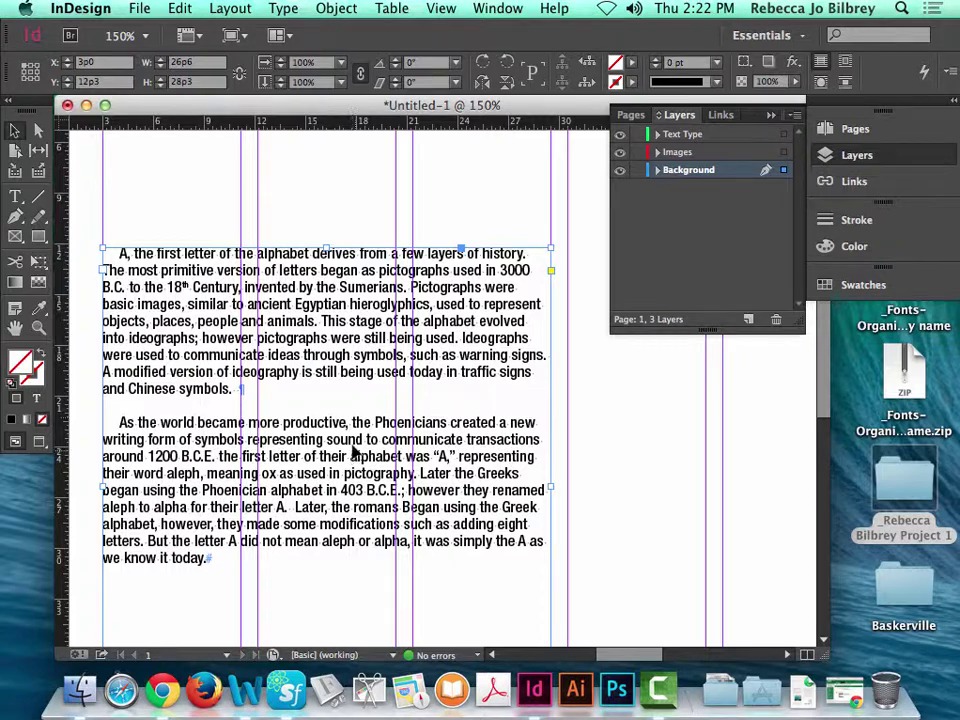
# - Select all the body text, raise it to 12 pt, zoom in, and close the Layers panel
pyautogui.press('super+minus')
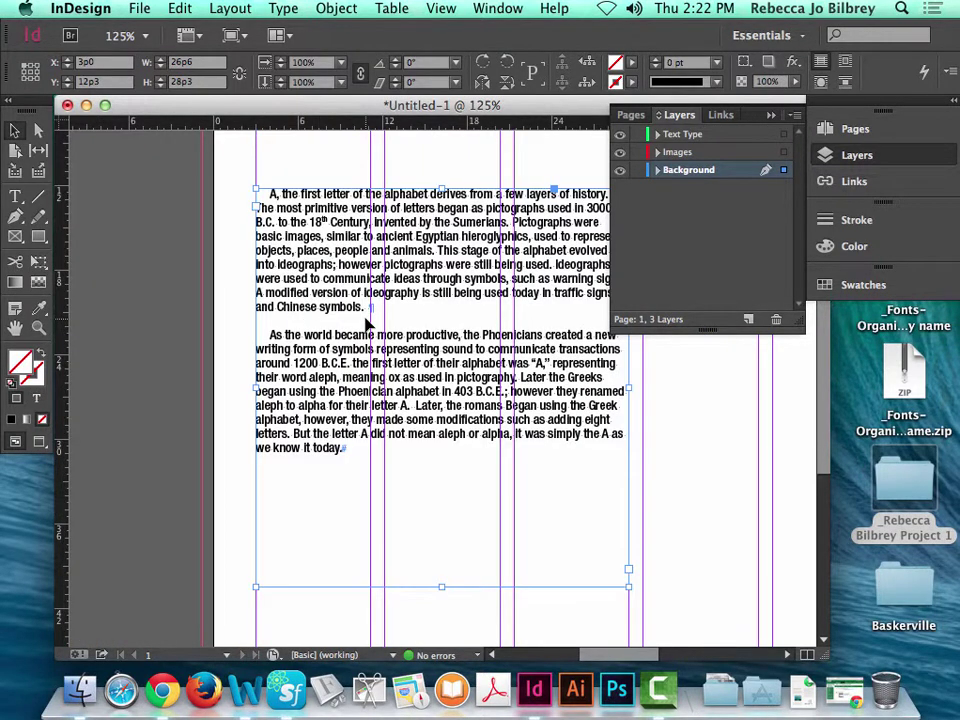
pyautogui.hscroll(3, 378, 332)
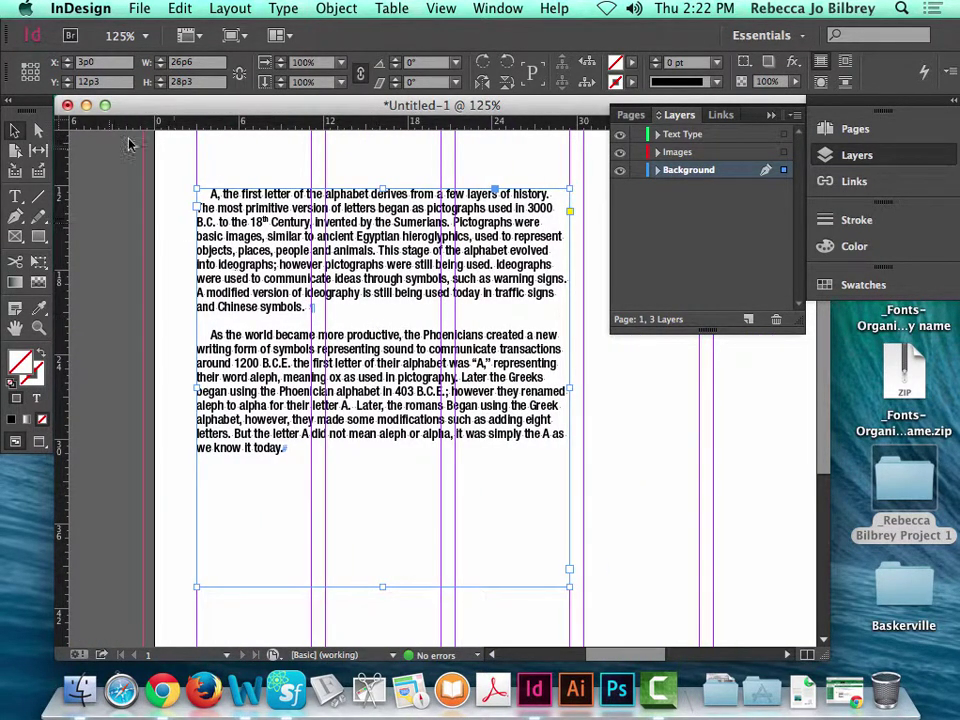
pyautogui.press('t')
pyautogui.moveTo(256, 342); pyautogui.dragTo(201, 176)
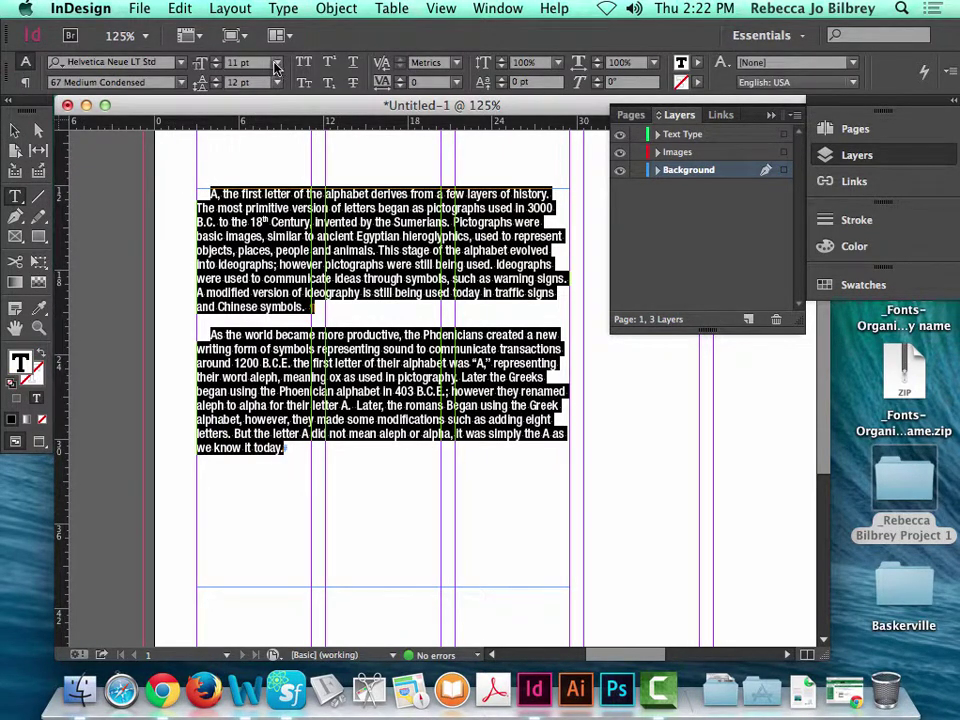
pyautogui.click(193, 58)
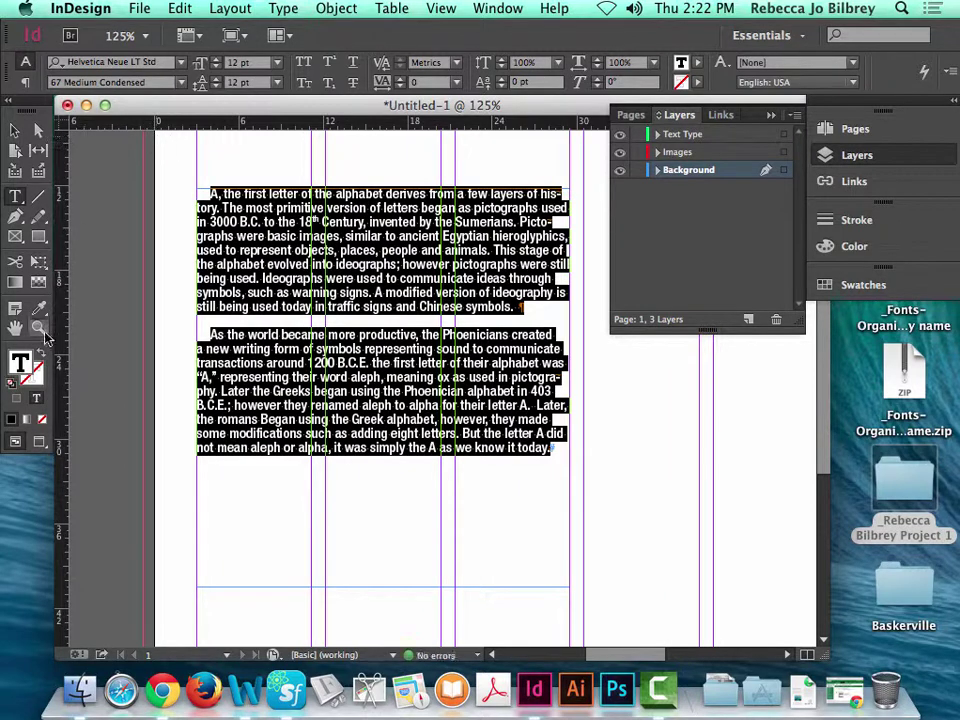
pyautogui.click(27, 81)
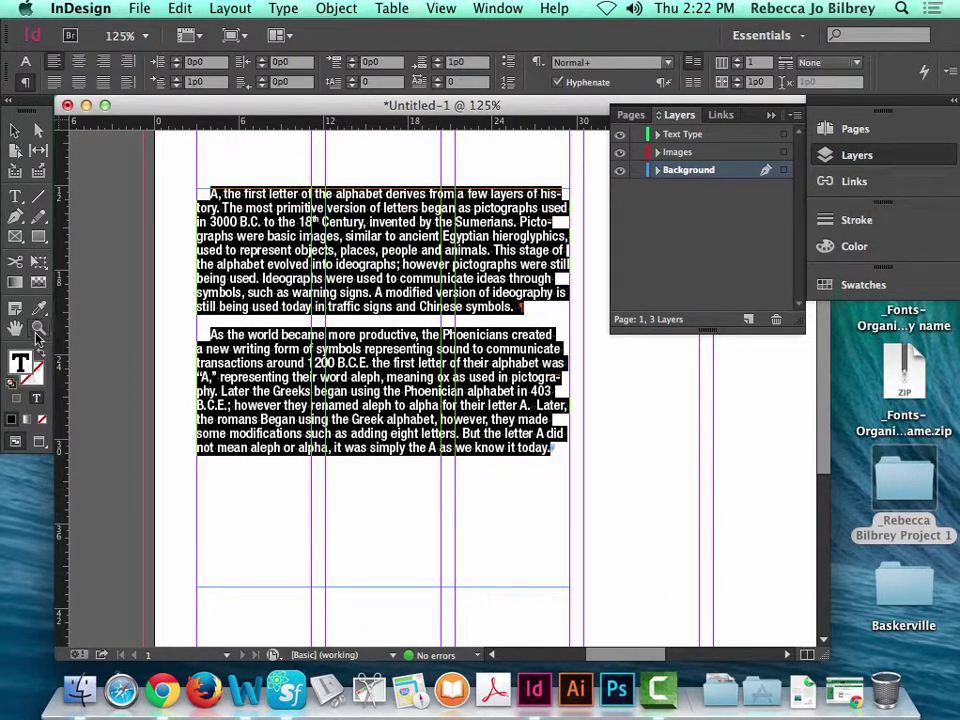
pyautogui.moveTo(138, 122); pyautogui.dragTo(480, 385)
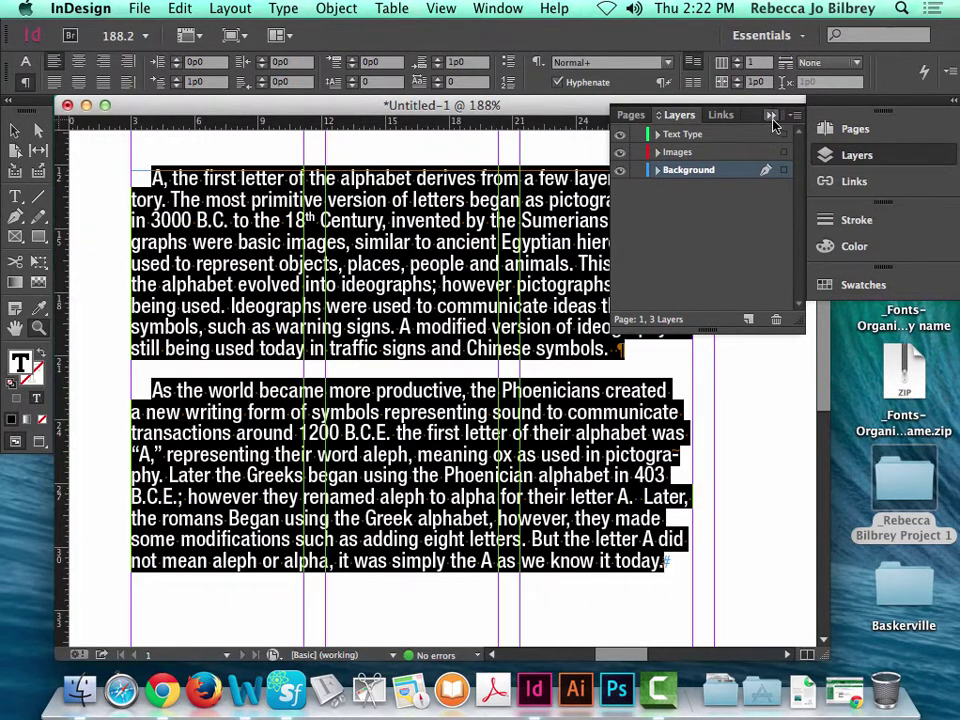
pyautogui.click(771, 115)
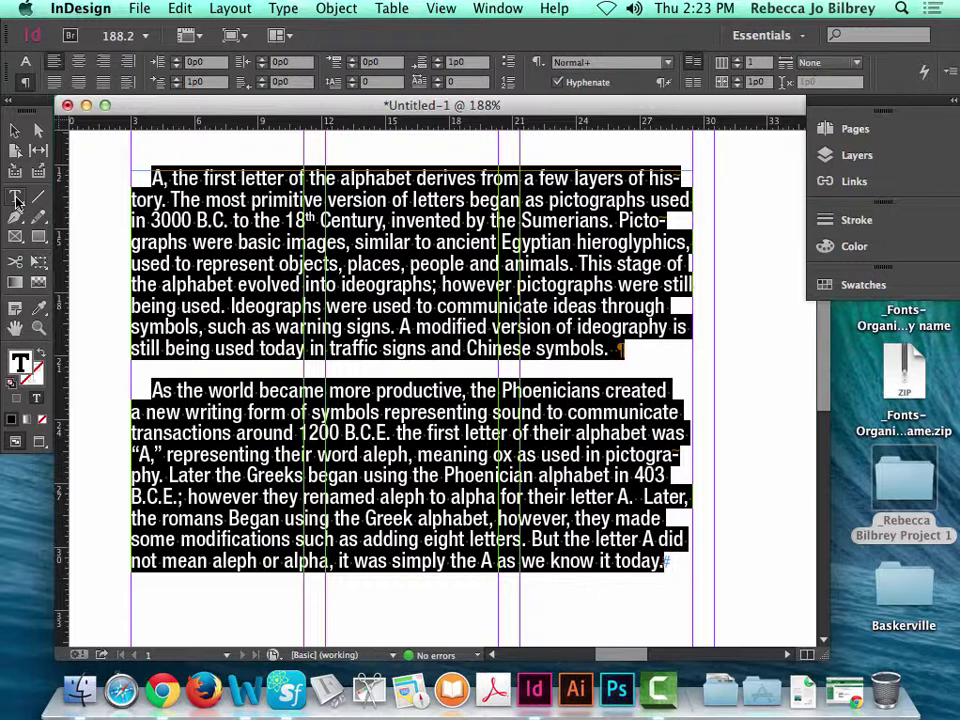
# - Select the whole story, turn hyphenation off, and set the font size to 11 pt
pyautogui.click(281, 220)
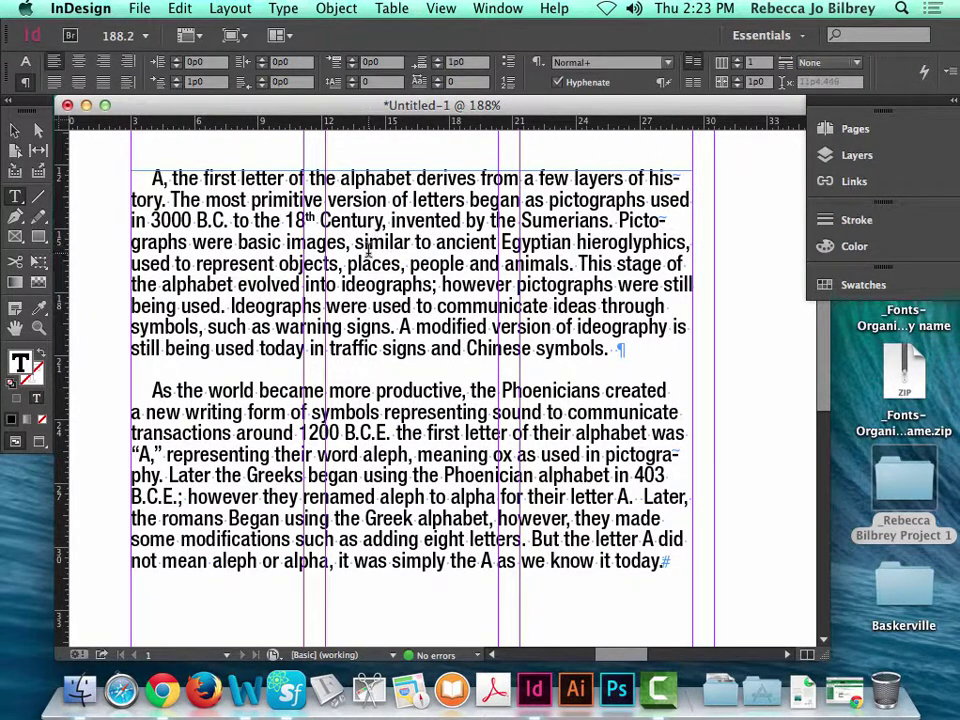
pyautogui.press('super+a')
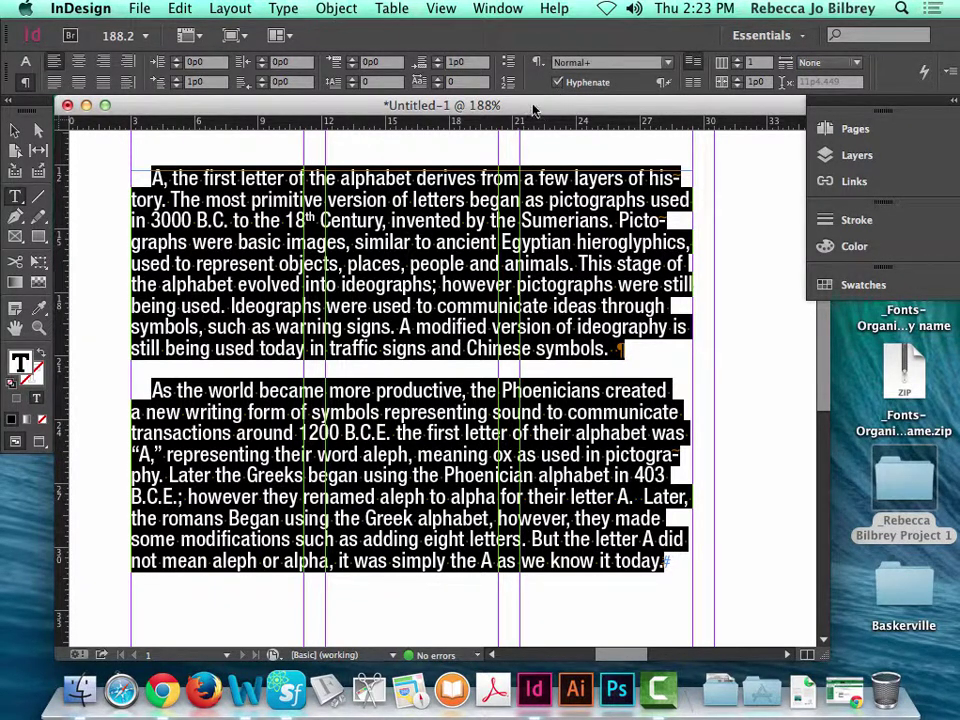
pyautogui.click(557, 83)
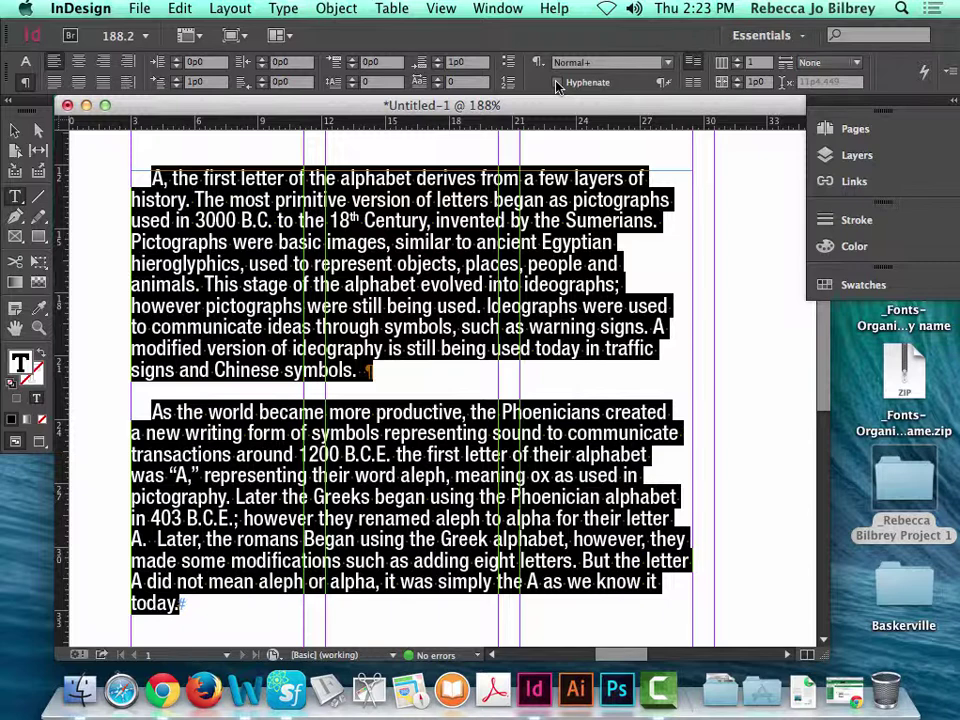
pyautogui.click(25, 62)
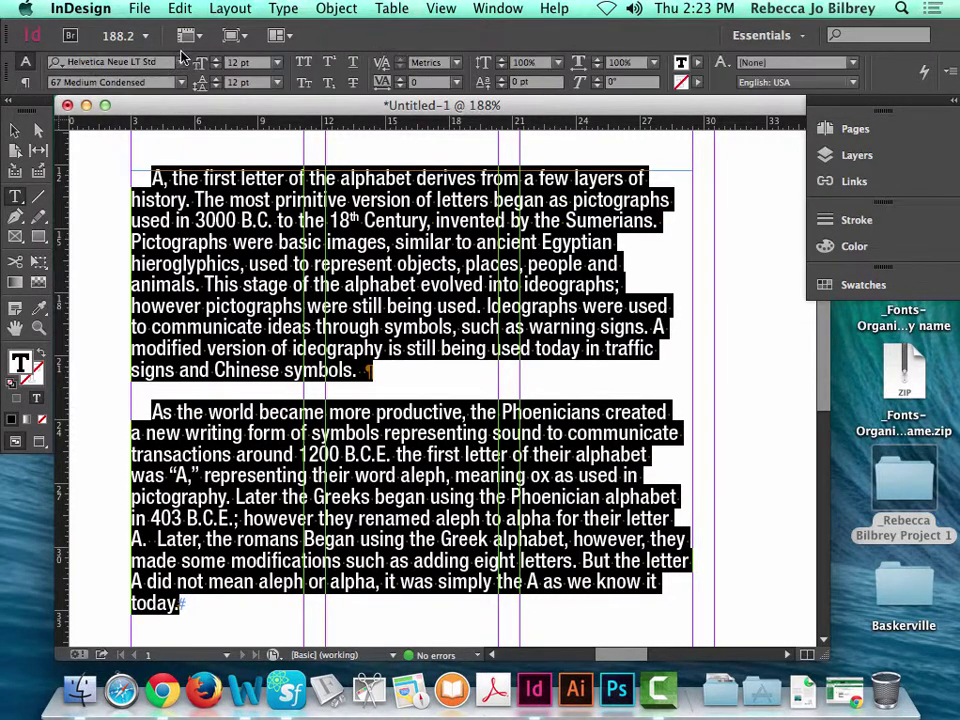
pyautogui.write('11')
pyautogui.press('Tab')
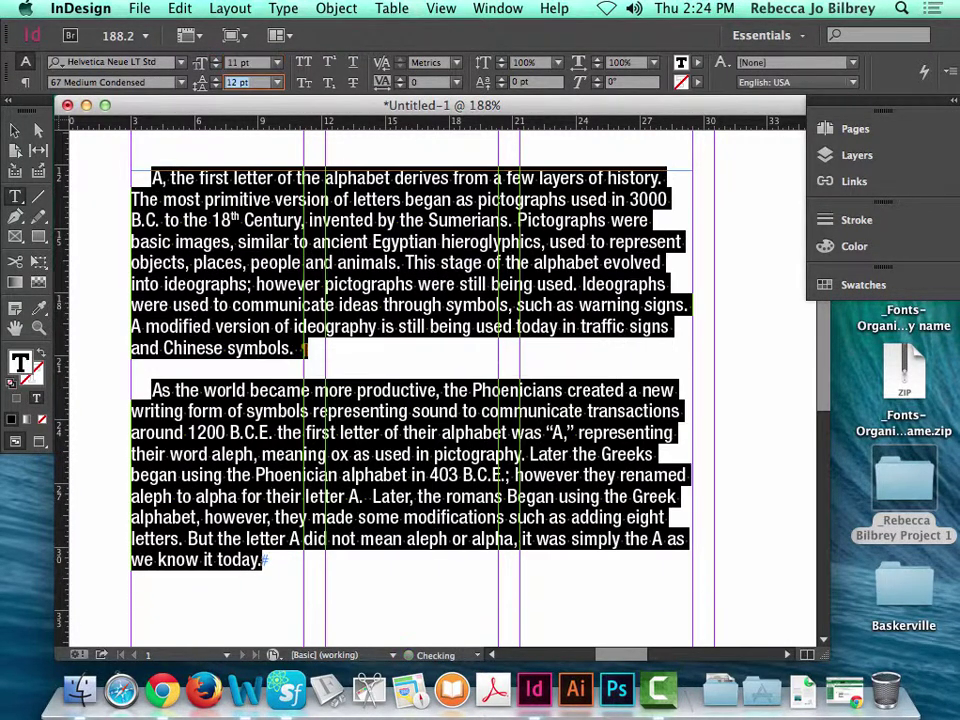
pyautogui.press('Escape')
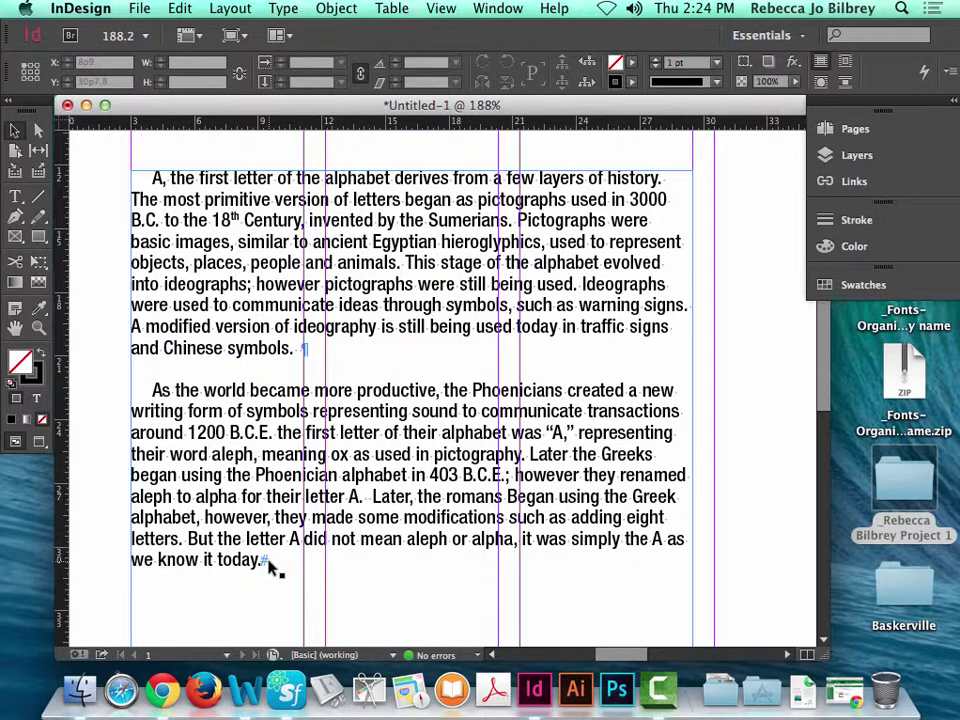
pyautogui.press('super+minus')
pyautogui.press('super+minus')
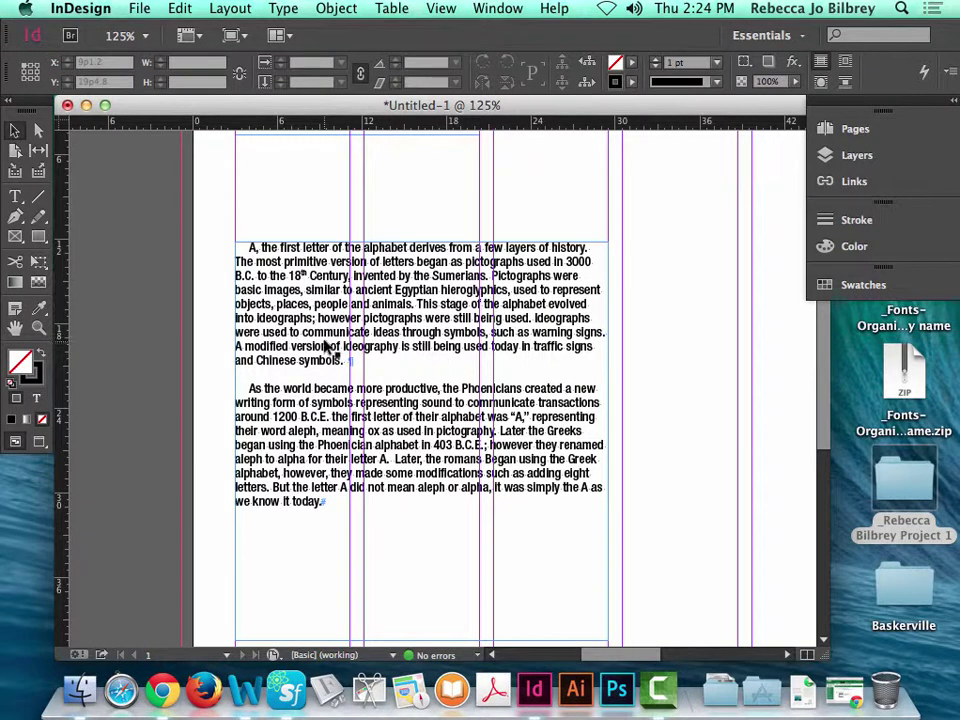
# - Shorten the body frame to the first paragraph and thread the overflow into a second frame
pyautogui.press('super+minus')
pyautogui.press('super+minus')
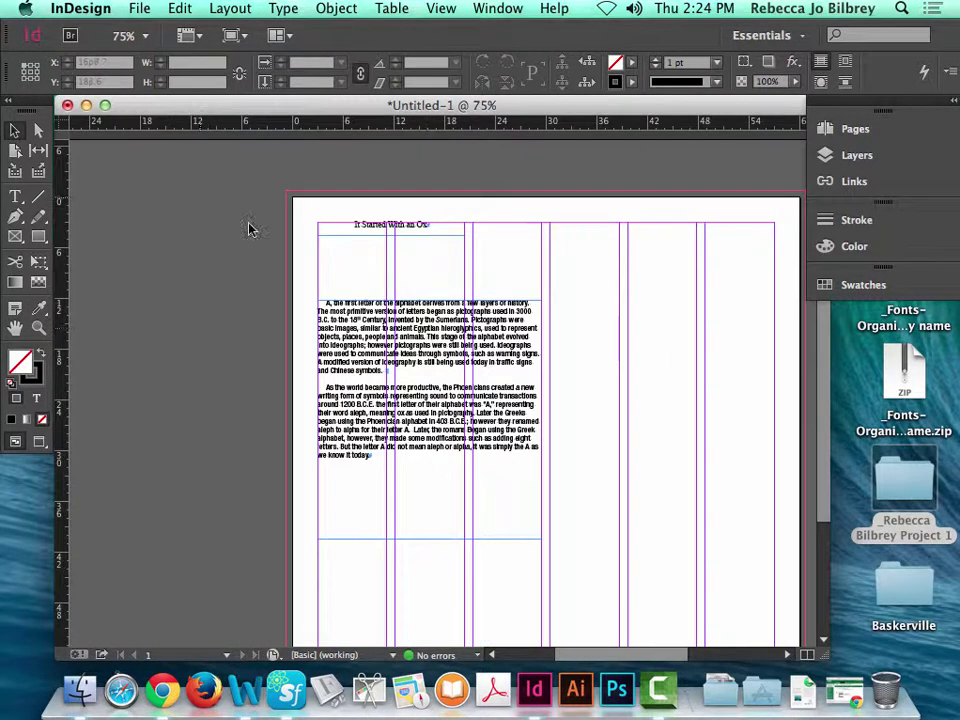
pyautogui.click(432, 528)
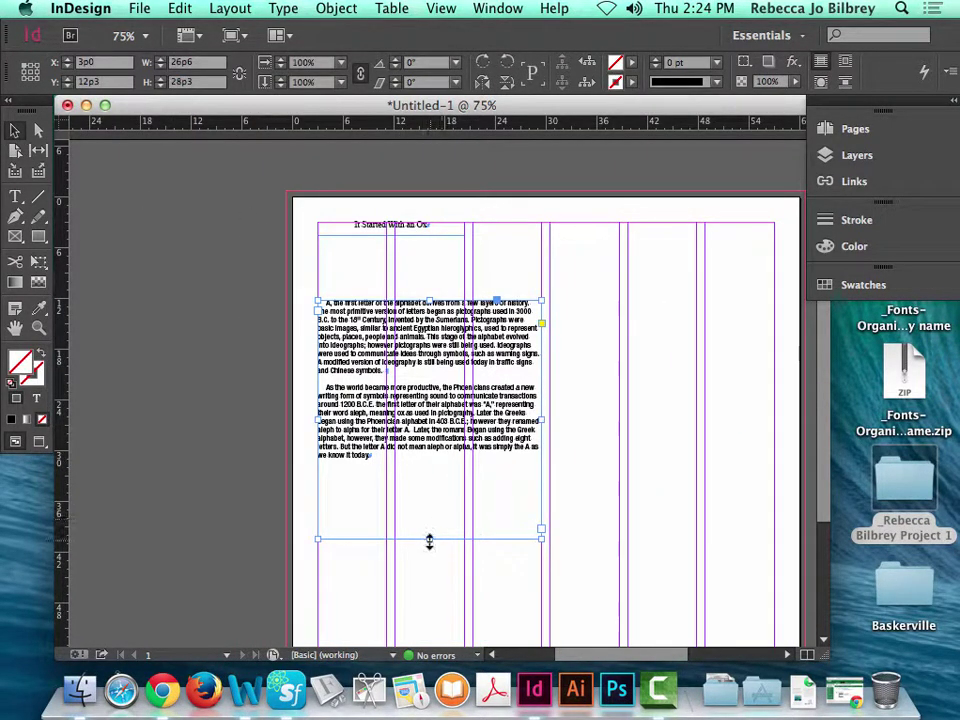
pyautogui.moveTo(431, 540); pyautogui.dragTo(428, 384)
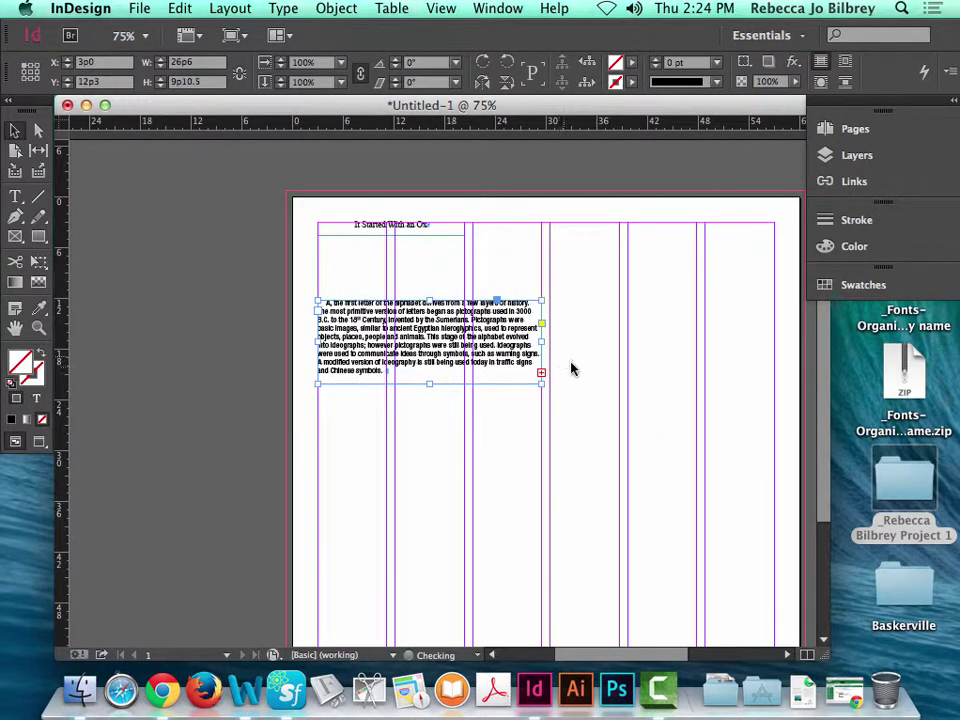
pyautogui.moveTo(570, 369); pyautogui.dragTo(561, 313)
pyautogui.moveTo(418, 335); pyautogui.dragTo(410, 348)
pyautogui.click(541, 377)
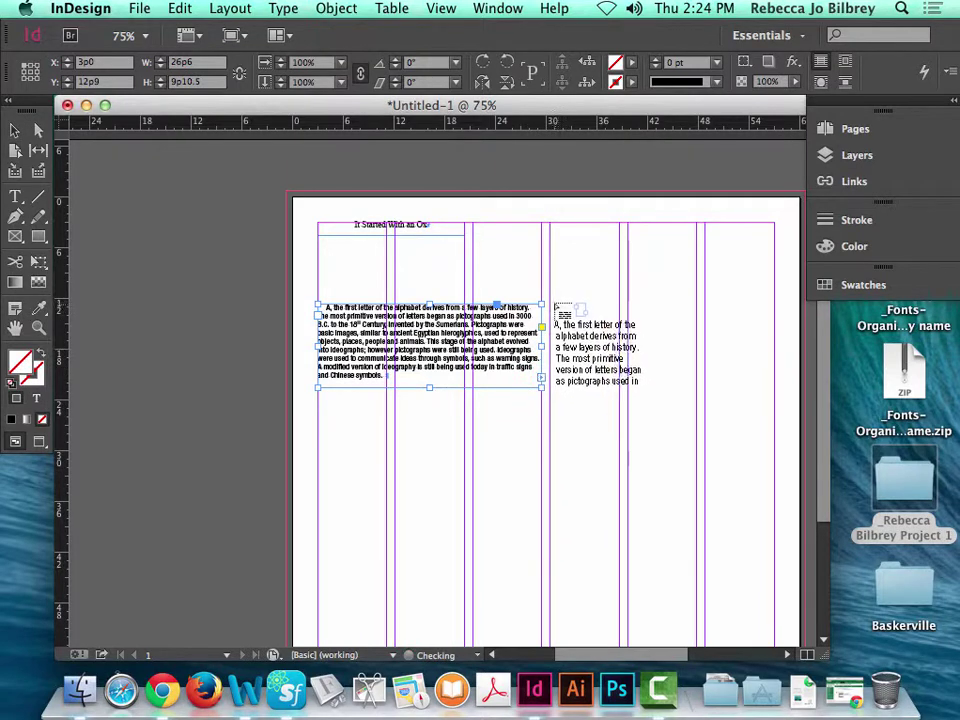
pyautogui.moveTo(552, 304); pyautogui.dragTo(775, 387)
# - Shorten the left frame so 'and Chinese symbols.' flows on, and lengthen the right frame to show 'we know it today.'
pyautogui.moveTo(344, 296); pyautogui.dragTo(756, 420)
pyautogui.click(14, 131)
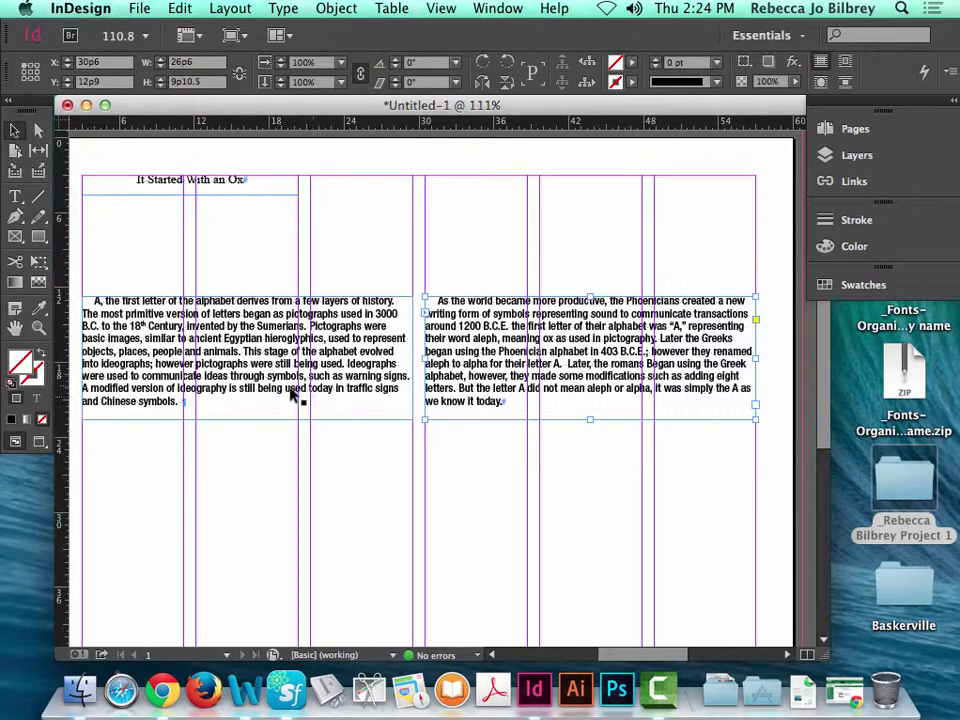
pyautogui.click(214, 368)
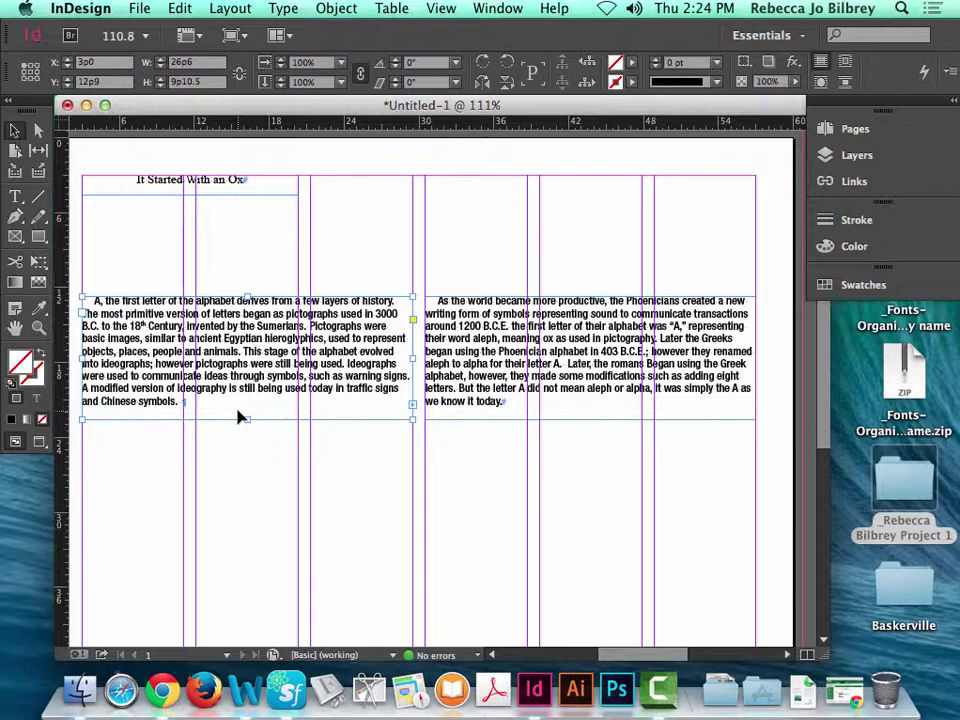
pyautogui.moveTo(248, 422); pyautogui.dragTo(248, 400)
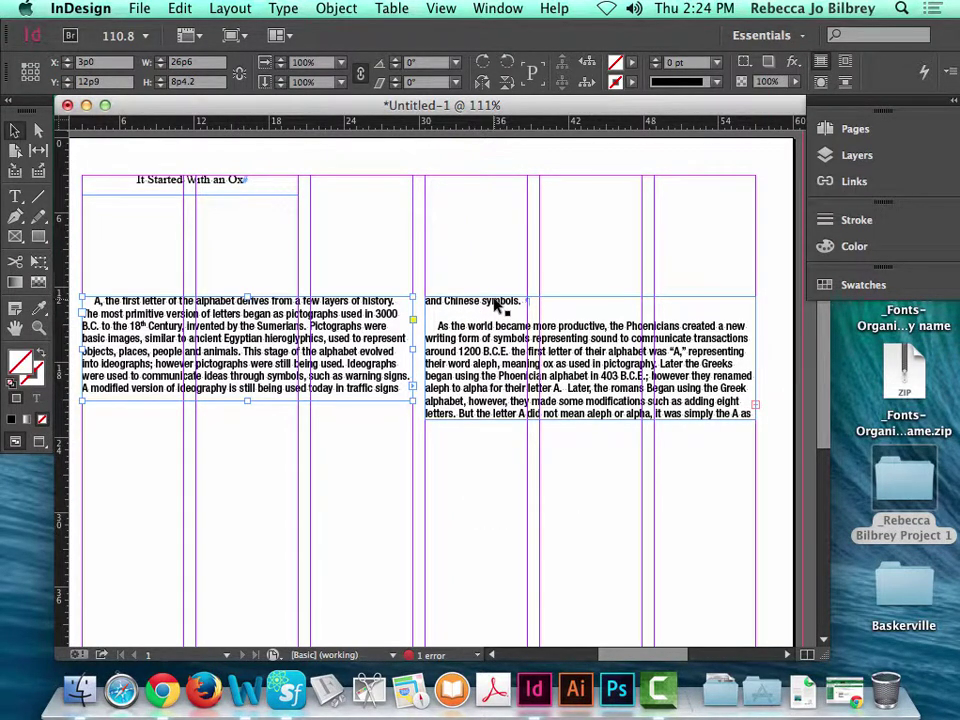
pyautogui.click(610, 418)
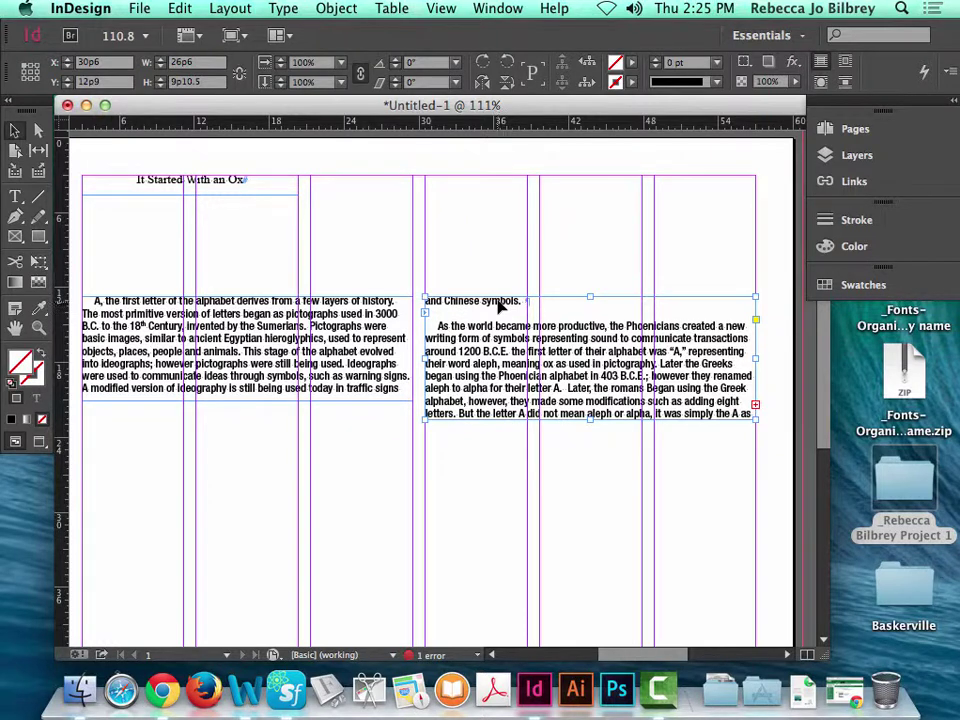
pyautogui.moveTo(590, 420); pyautogui.dragTo(590, 457)
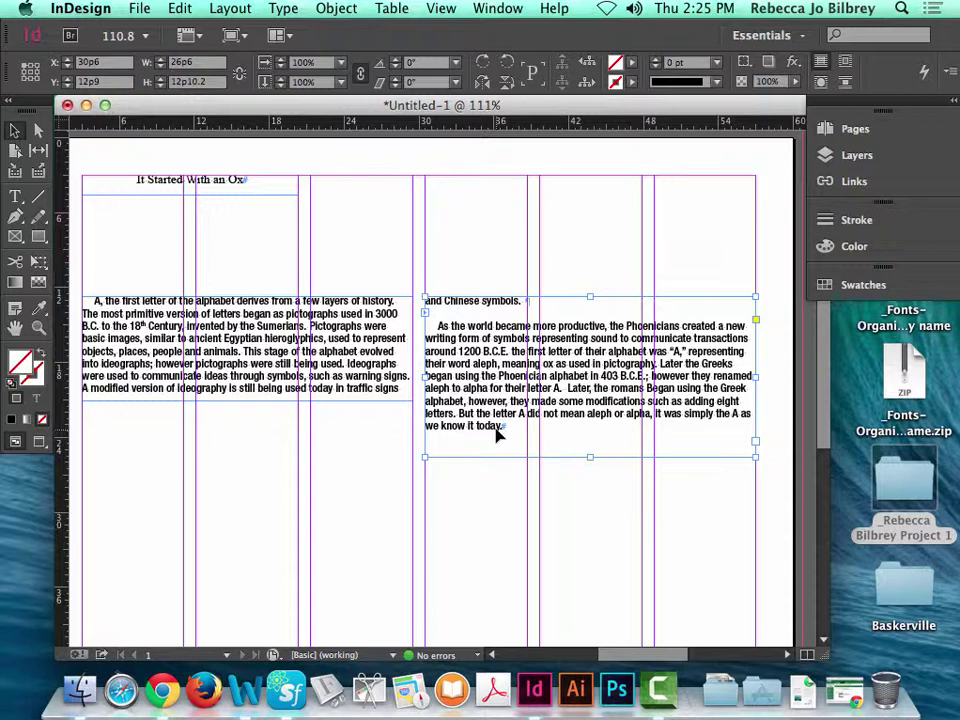
# - Lengthen the left frame, then narrow both frames to 17p4 with the right frame moved beside the left
pyautogui.click(253, 400)
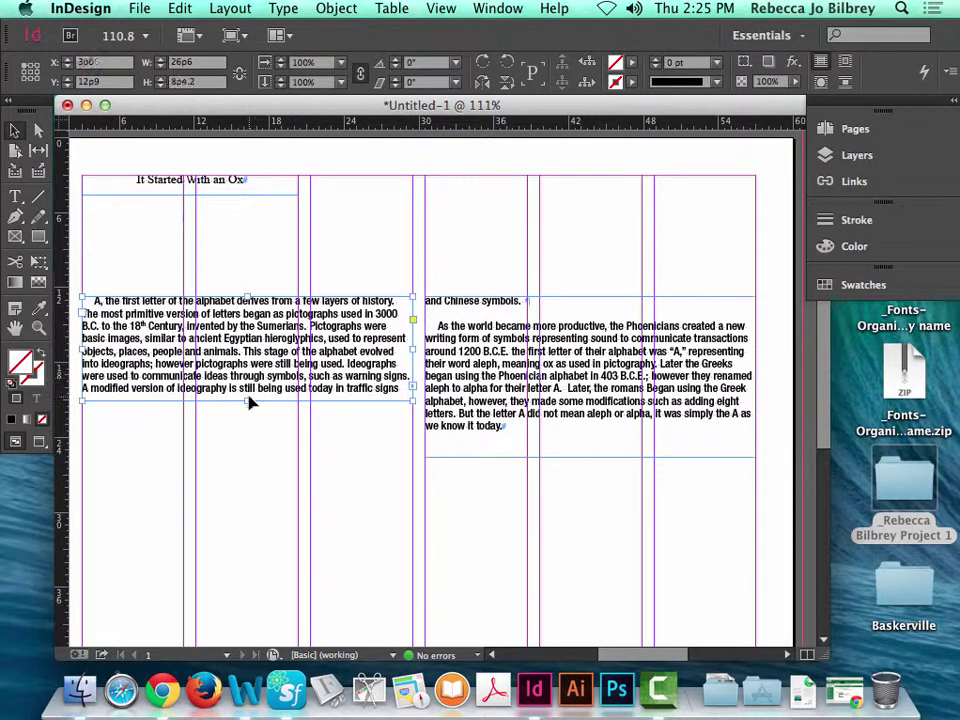
pyautogui.moveTo(253, 400)
pyautogui.mouseDown()
pyautogui.moveTo(253, 433)
pyautogui.moveTo(251, 420)
pyautogui.mouseUp()
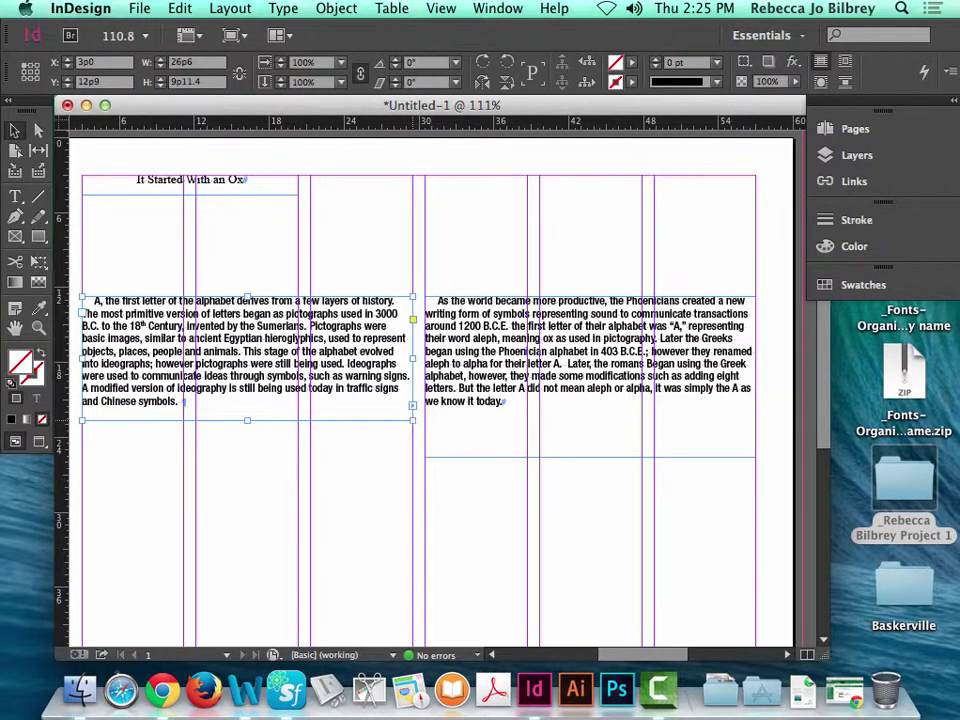
pyautogui.moveTo(412, 420); pyautogui.dragTo(295, 483)
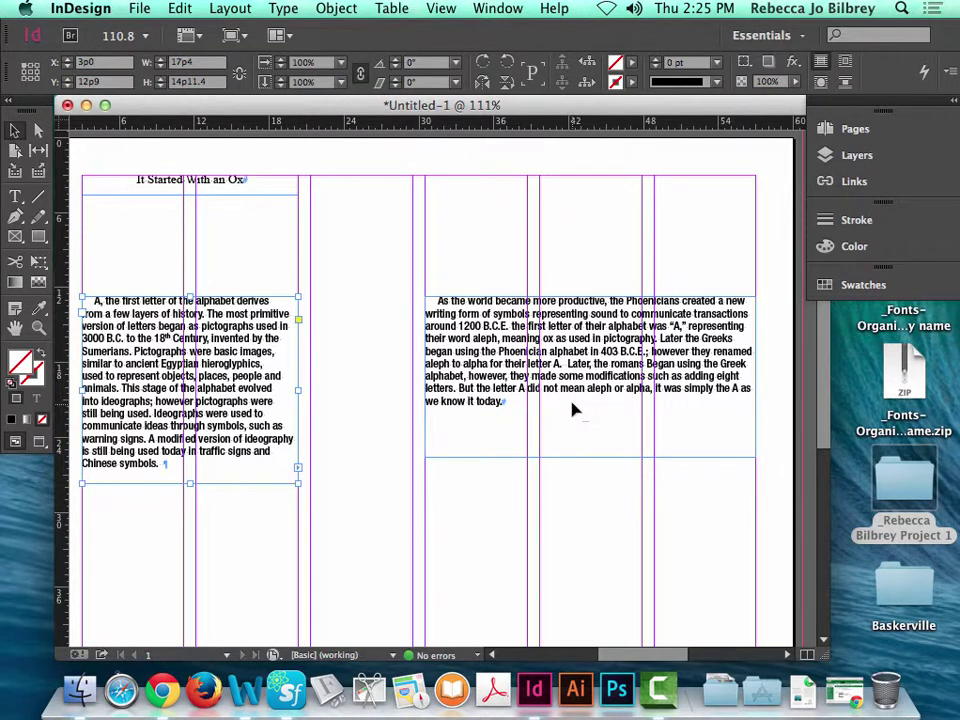
pyautogui.moveTo(574, 405); pyautogui.dragTo(518, 381)
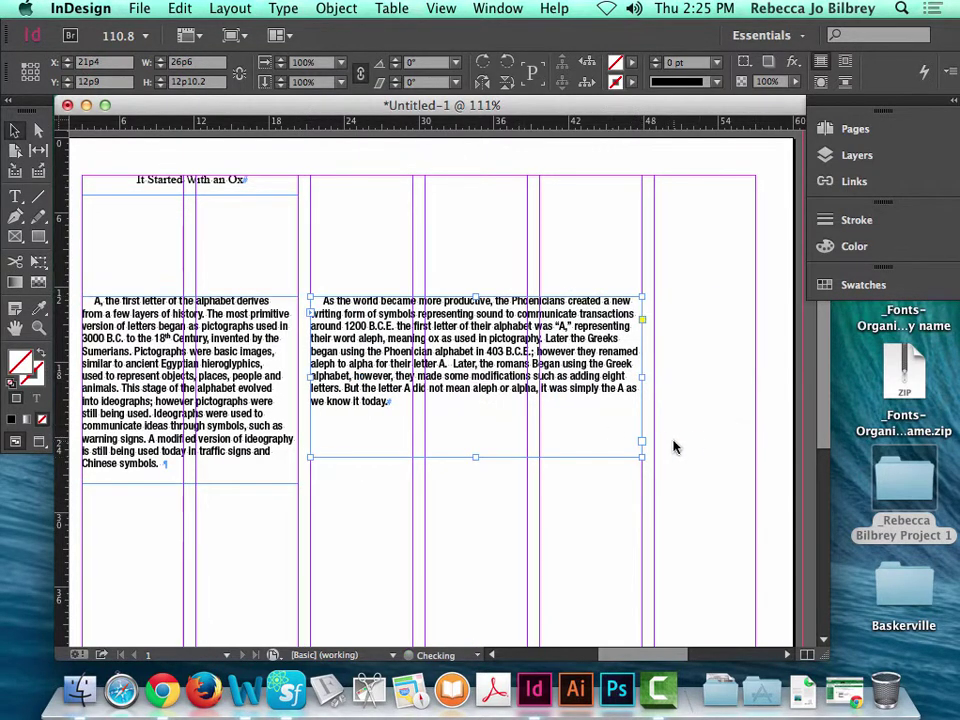
pyautogui.moveTo(642, 457); pyautogui.dragTo(527, 512)
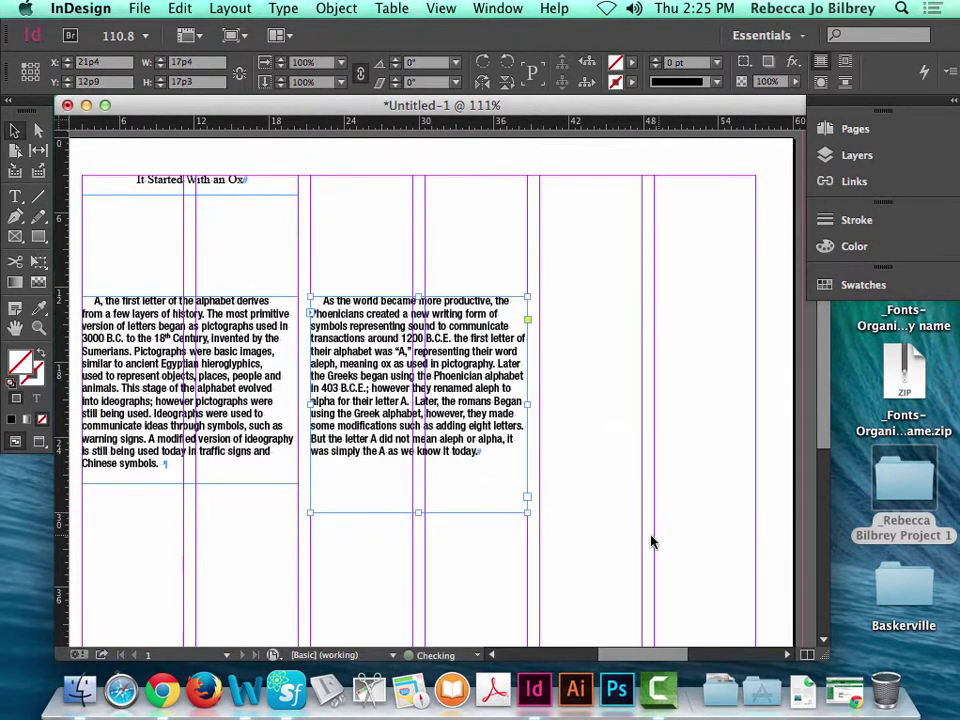
pyautogui.click(752, 497)
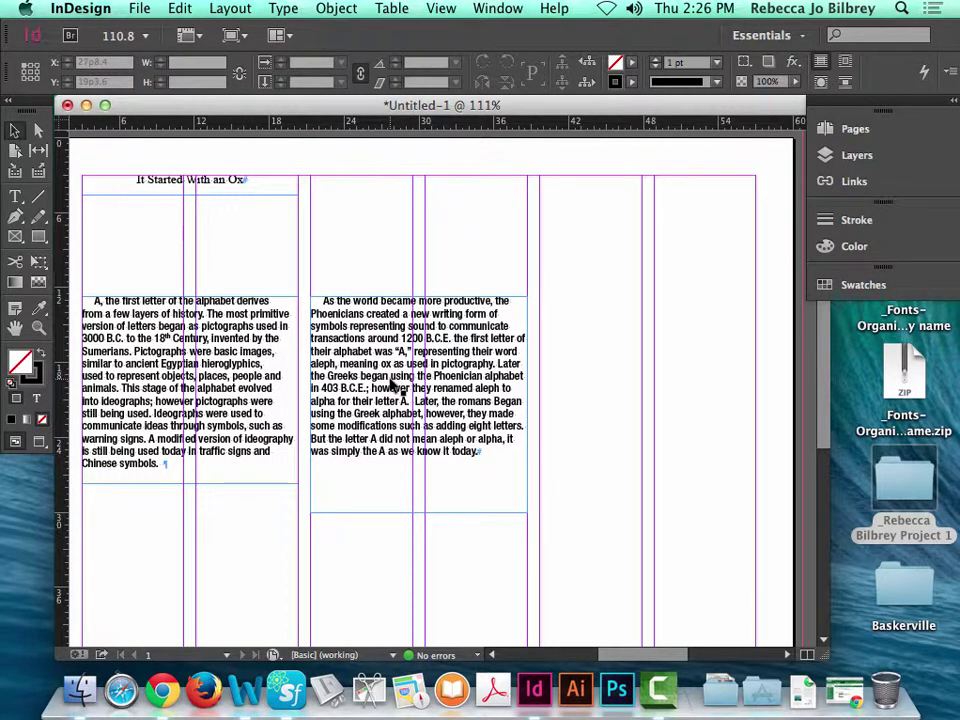
# - Fit the page, open the Layers panel, and select the heading and both body text frames
pyautogui.press('super+0')
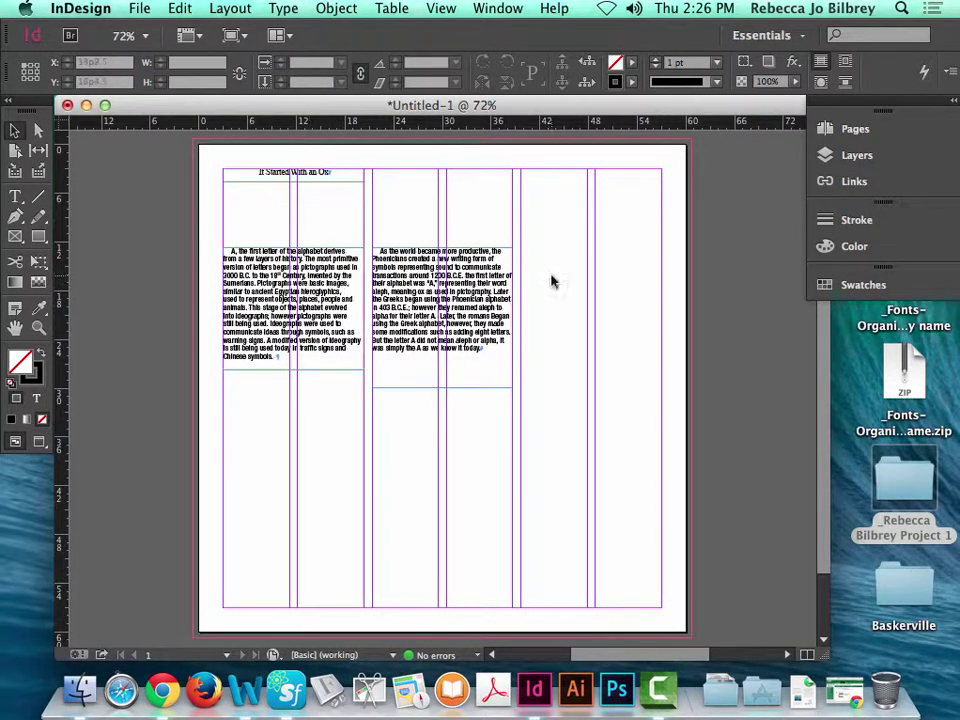
pyautogui.click(852, 155)
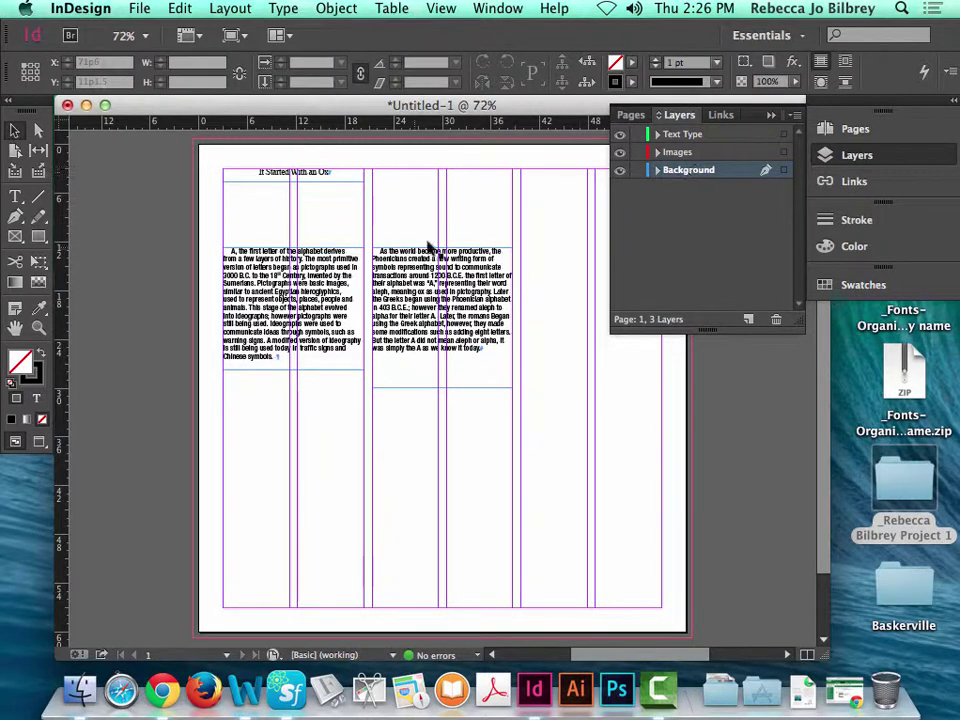
pyautogui.click(435, 251)
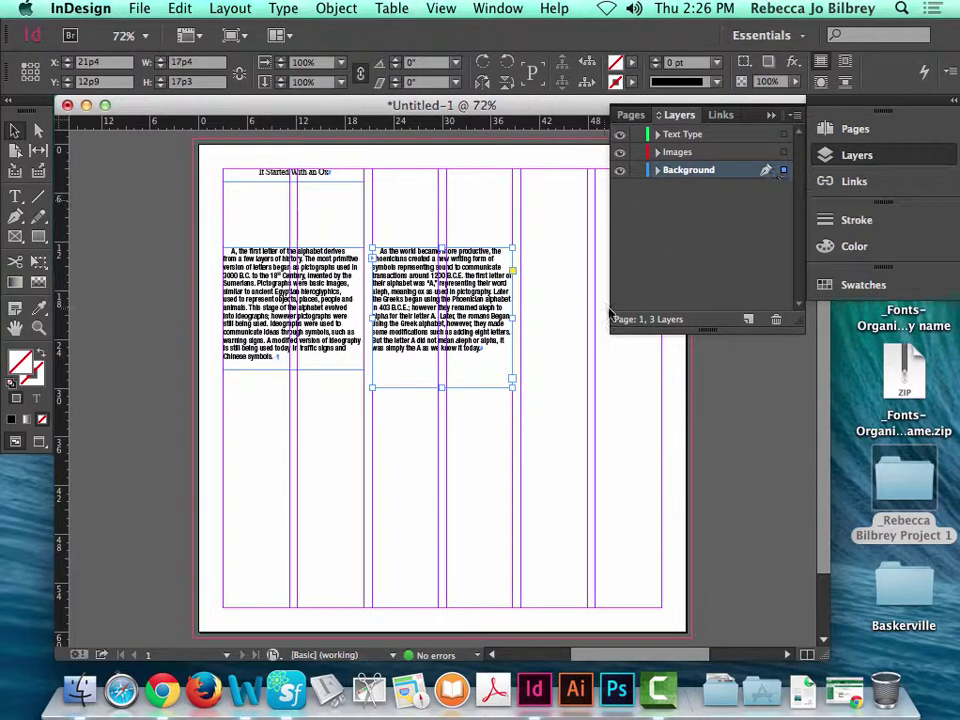
pyautogui.click(302, 176)
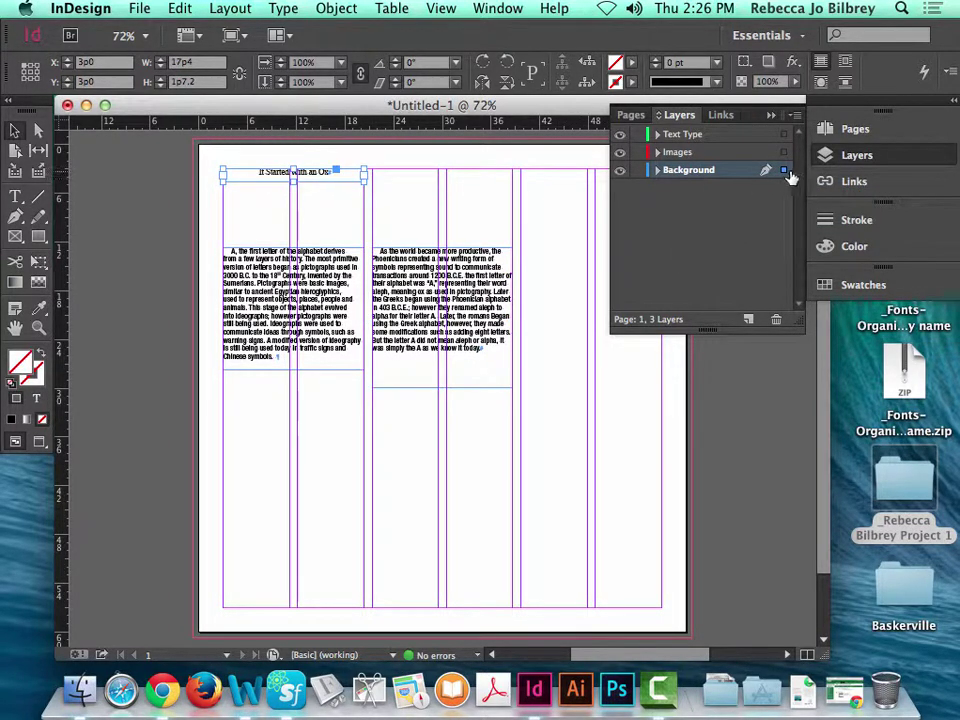
pyautogui.click(317, 272)
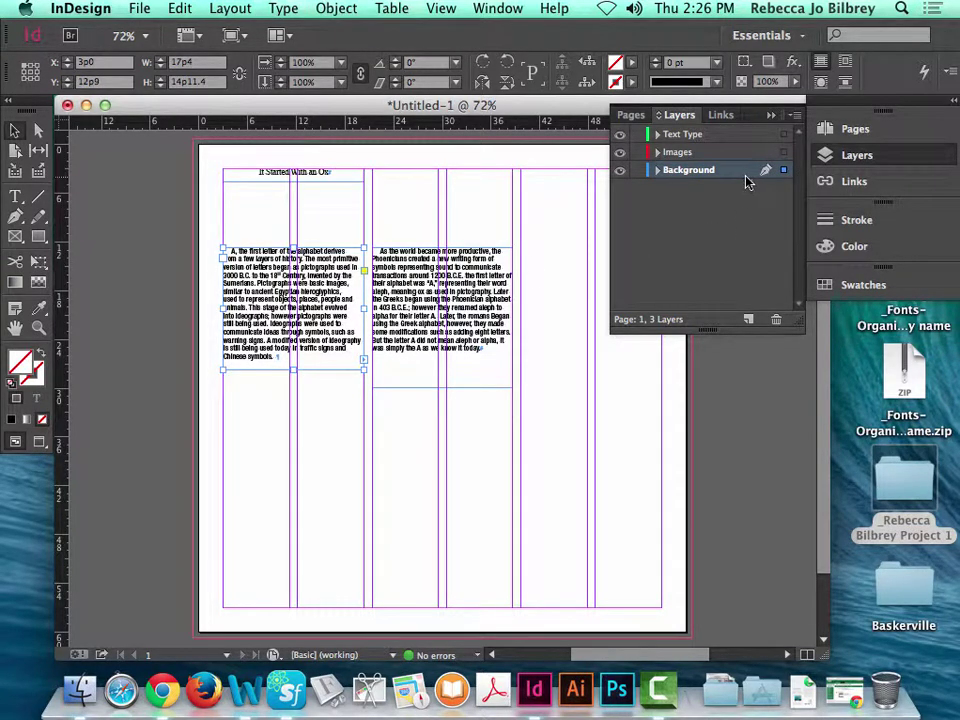
pyautogui.keyDown('shift'); pyautogui.click(306, 182); pyautogui.keyUp('shift')
pyautogui.keyDown('shift'); pyautogui.click(421, 287); pyautogui.keyUp('shift')
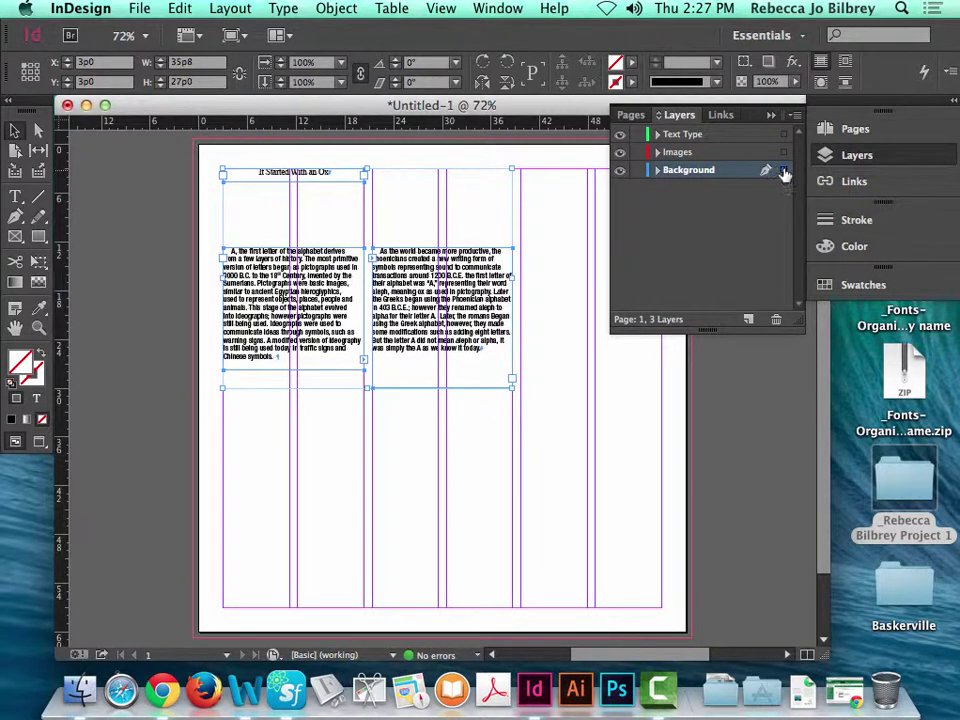
pyautogui.moveTo(784, 172); pyautogui.dragTo(784, 137)
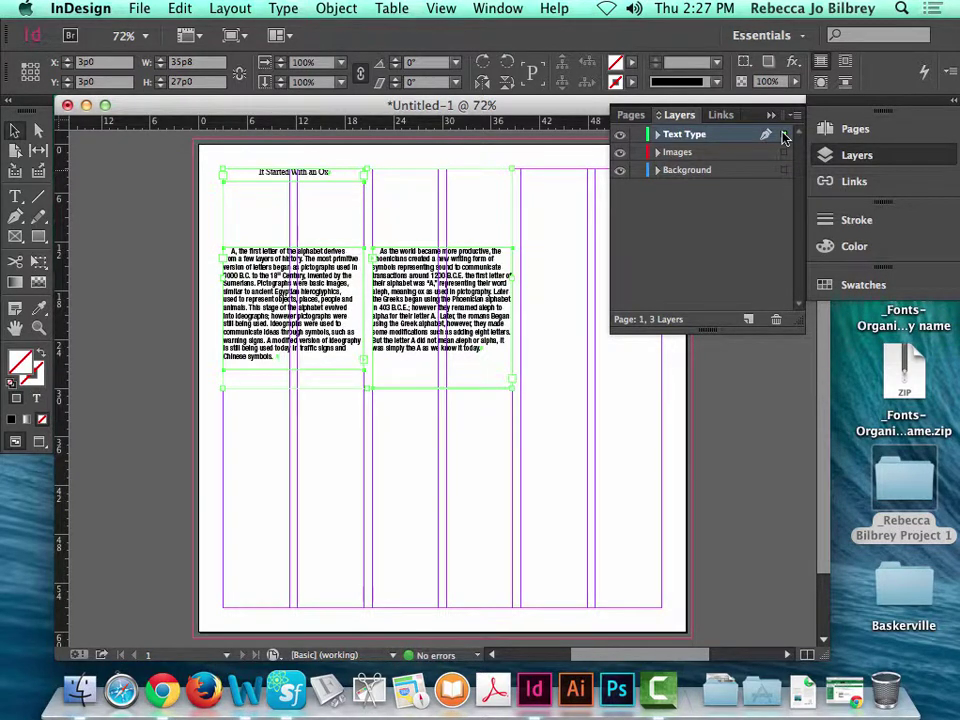
pyautogui.click(620, 135)
pyautogui.click(621, 135)
pyautogui.click(622, 136)
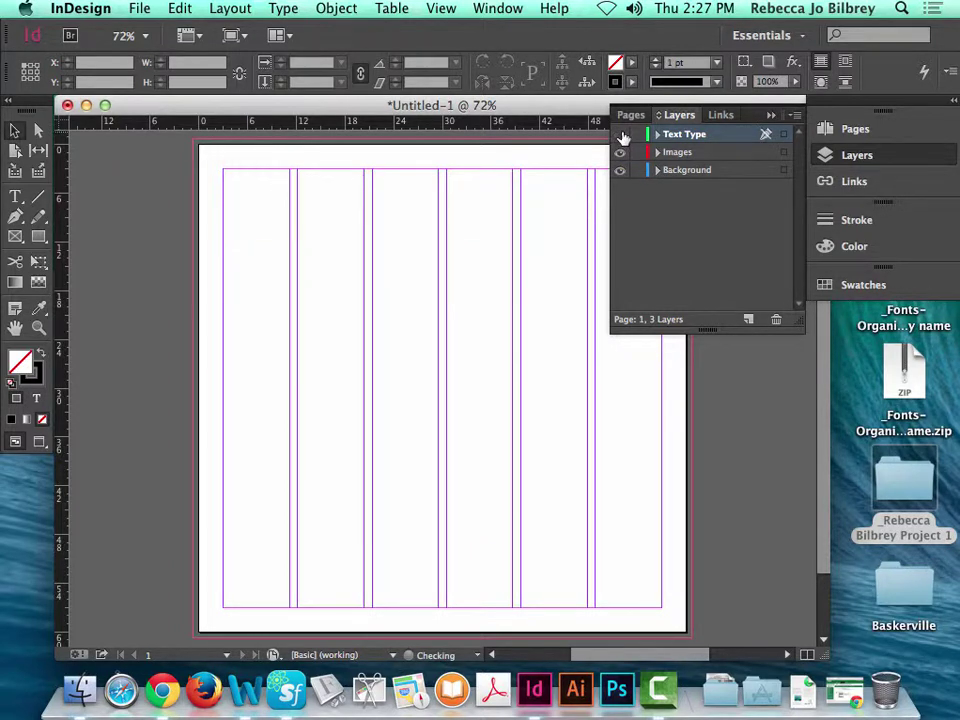
pyautogui.click(621, 135)
pyautogui.click(621, 135)
pyautogui.click(621, 135)
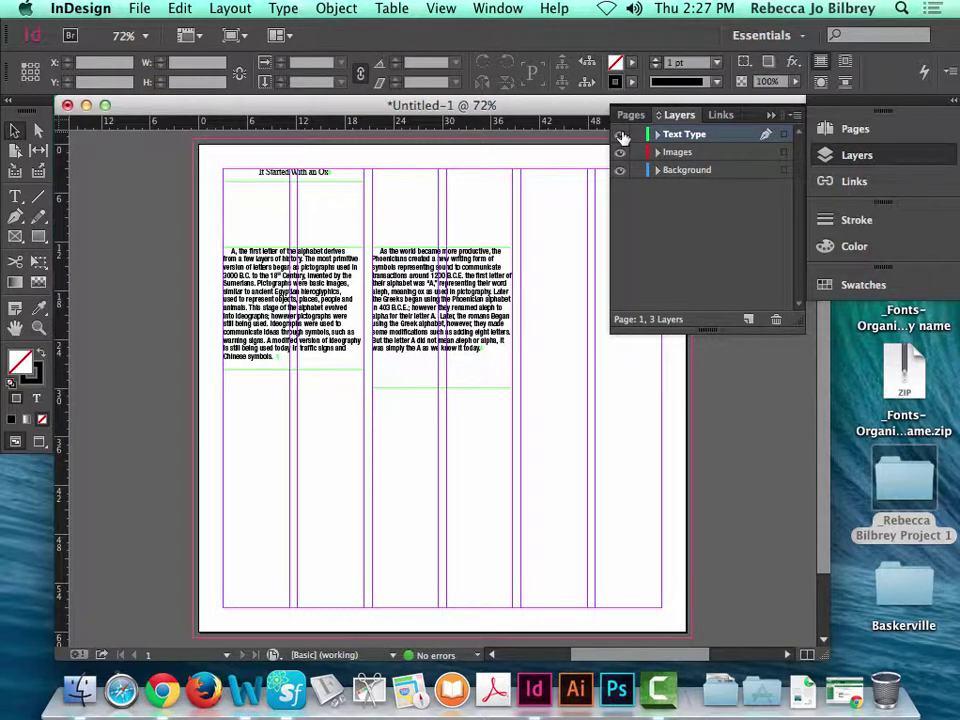
pyautogui.click(657, 134)
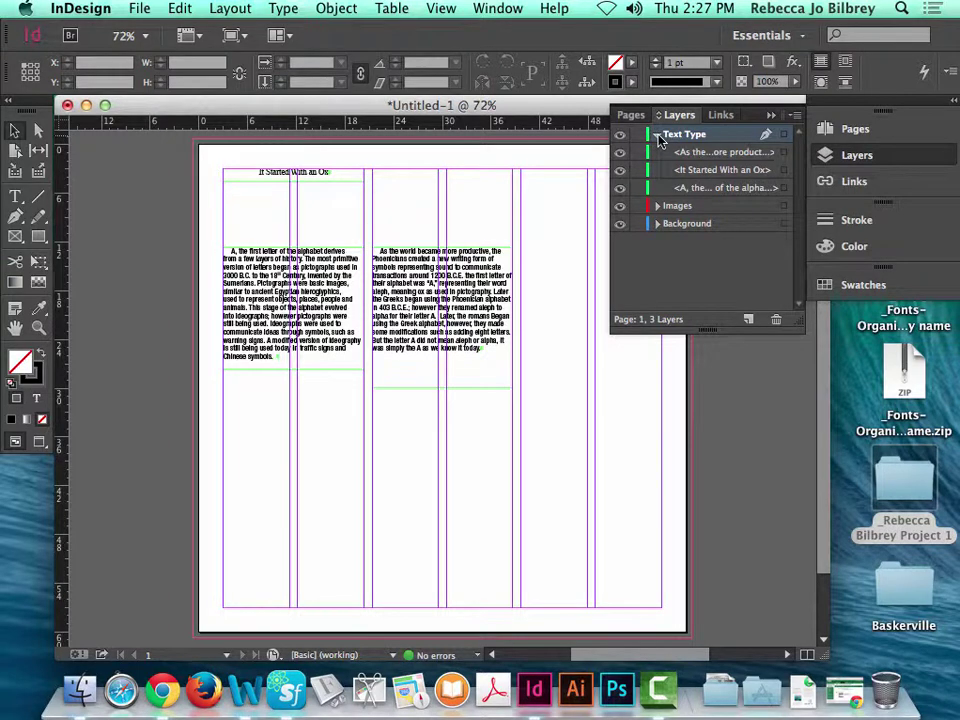
pyautogui.click(657, 135)
pyautogui.click(657, 135)
pyautogui.click(659, 135)
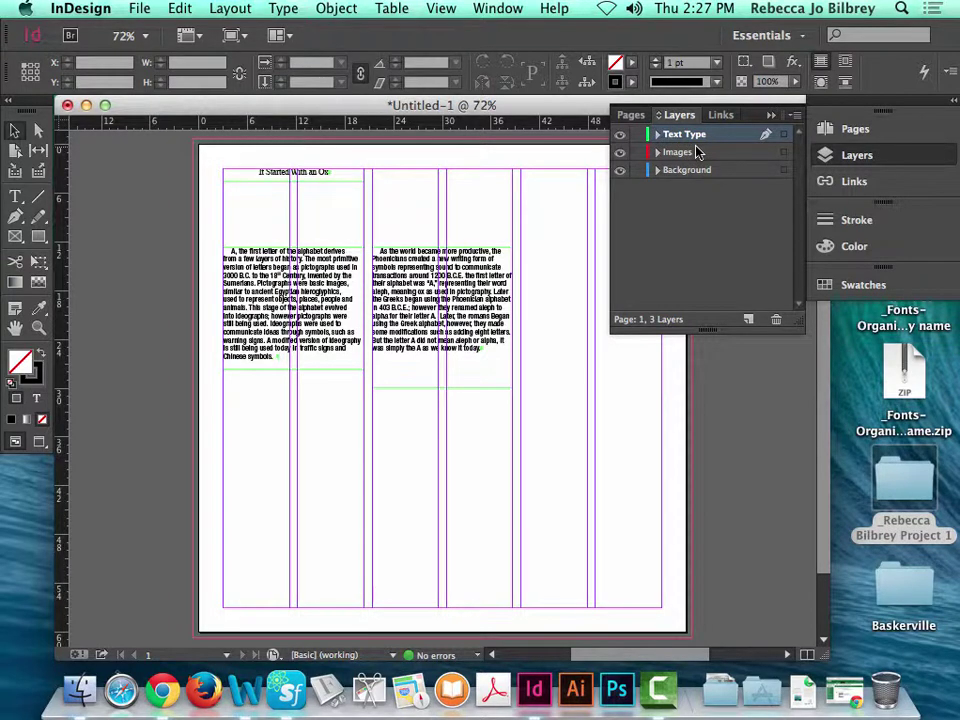
pyautogui.click(38, 327)
pyautogui.moveTo(204, 161); pyautogui.dragTo(585, 420)
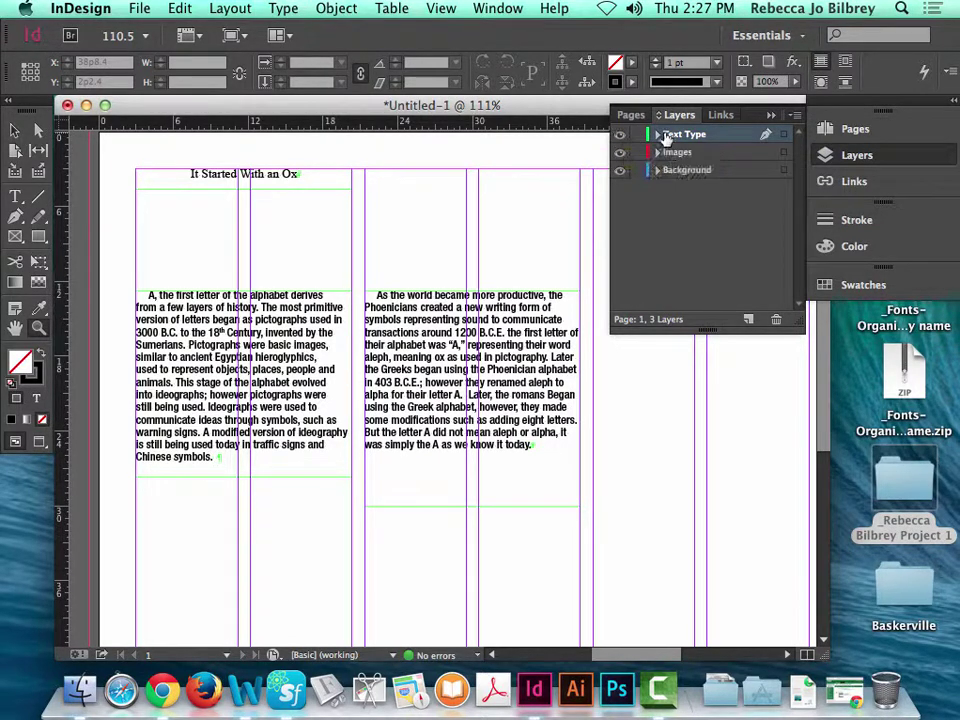
pyautogui.click(637, 135)
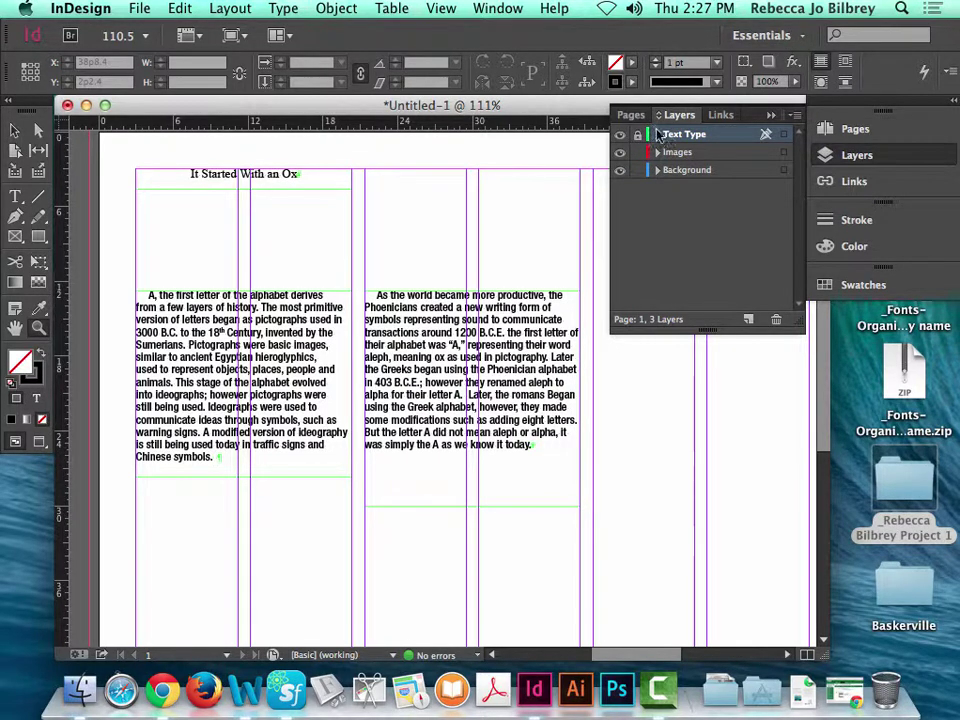
pyautogui.click(636, 135)
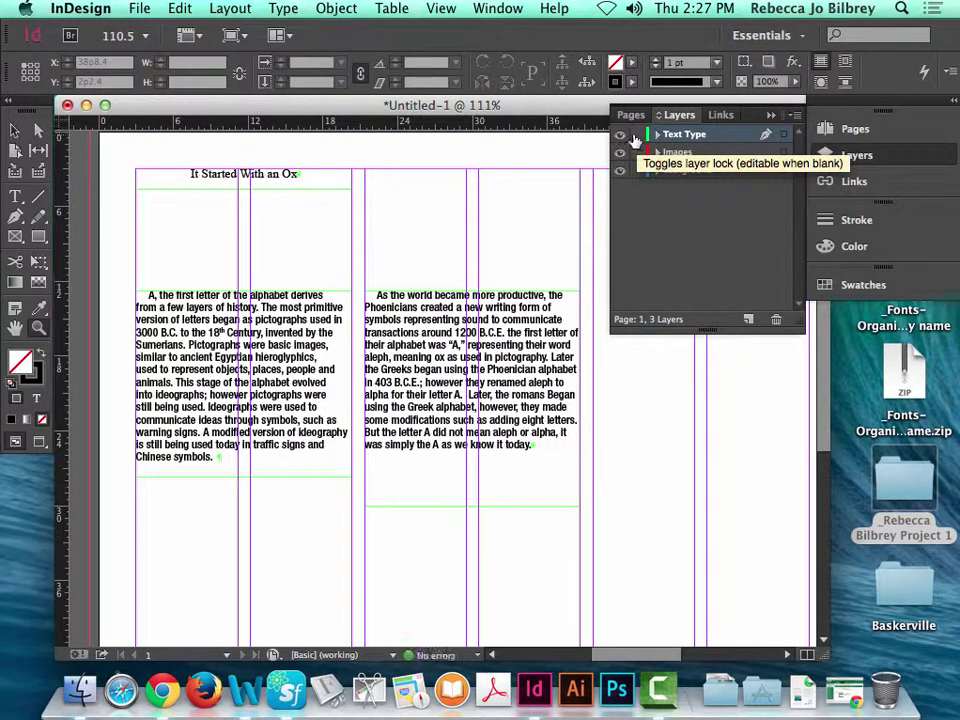
pyautogui.click(637, 136)
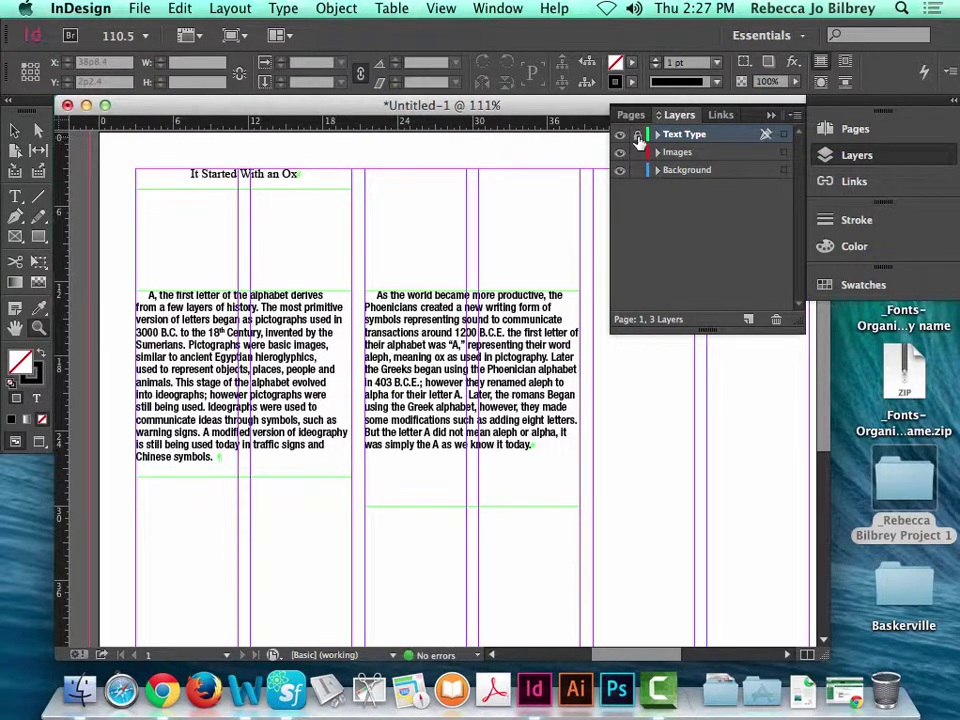
pyautogui.click(638, 136)
pyautogui.press('z')
pyautogui.moveTo(312, 290); pyautogui.dragTo(330, 304)
pyautogui.press('super+0')
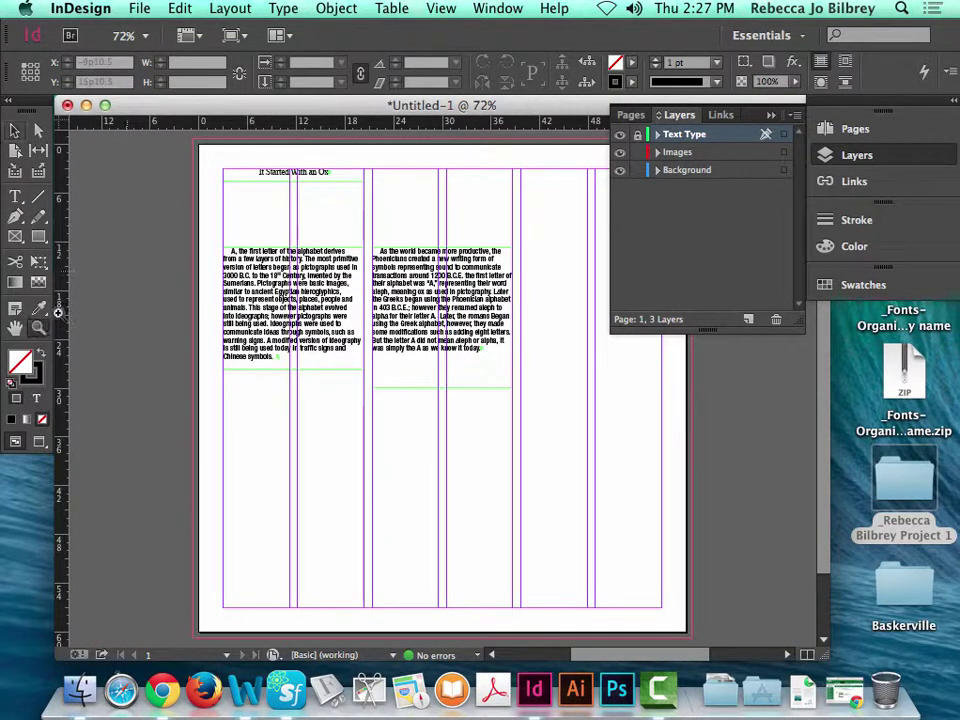
pyautogui.moveTo(231, 171); pyautogui.dragTo(555, 420)
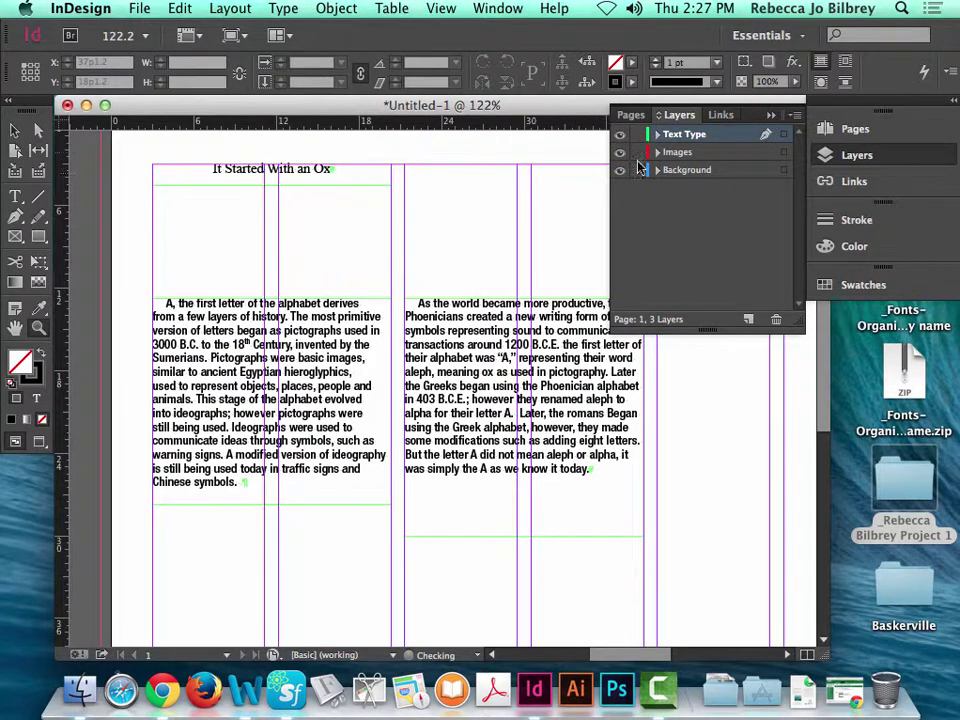
# - Select the heading line and try right, left, justified and centred alignment on it
pyautogui.click(14, 132)
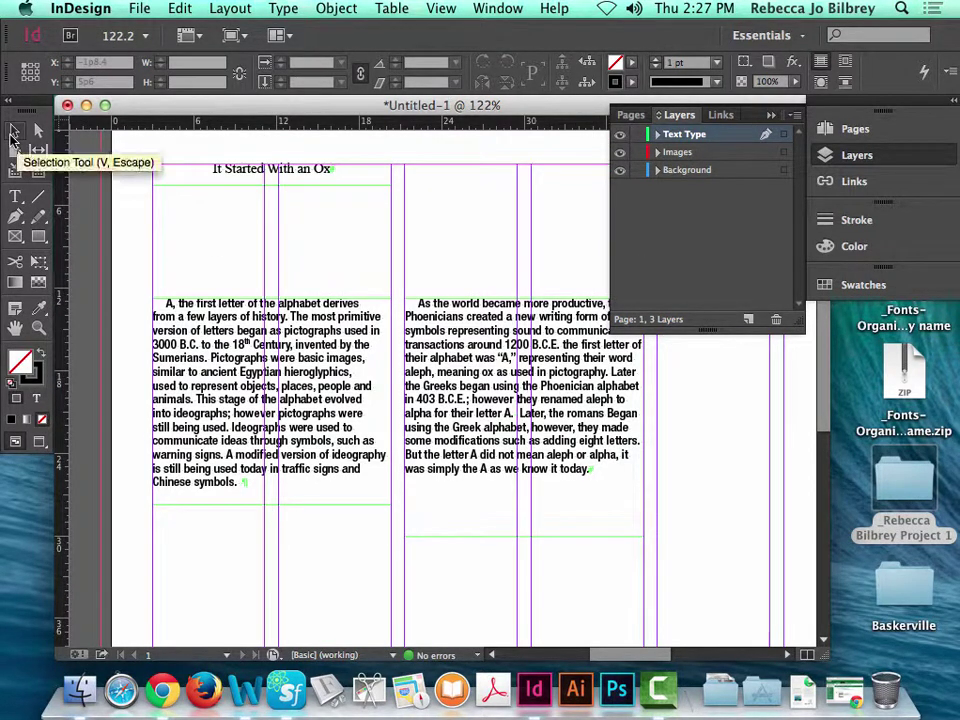
pyautogui.click(240, 172)
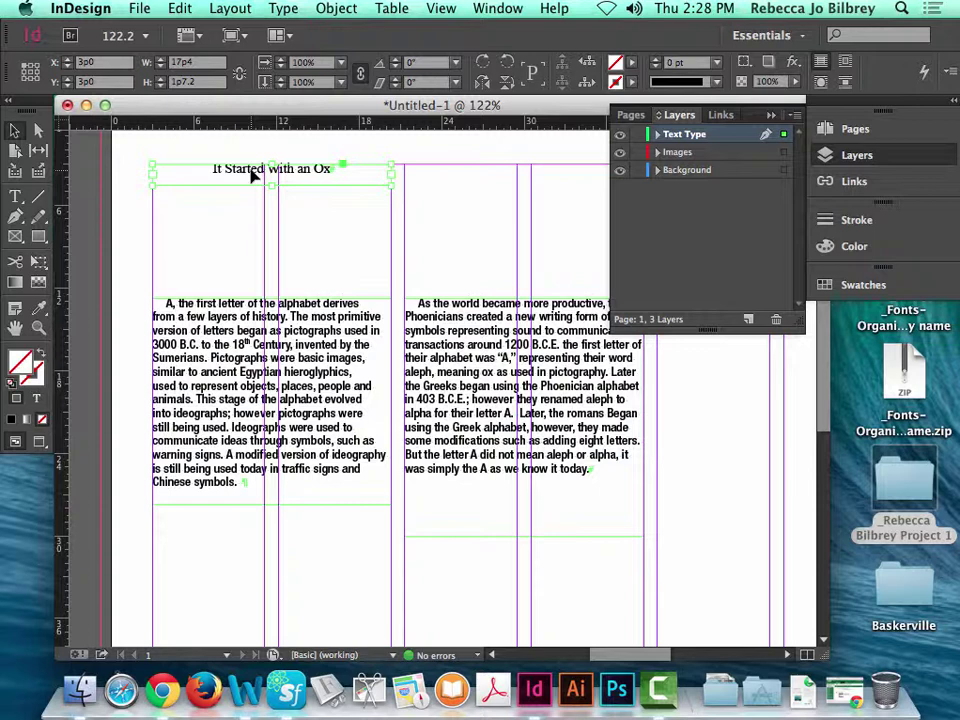
pyautogui.doubleClick(242, 172)
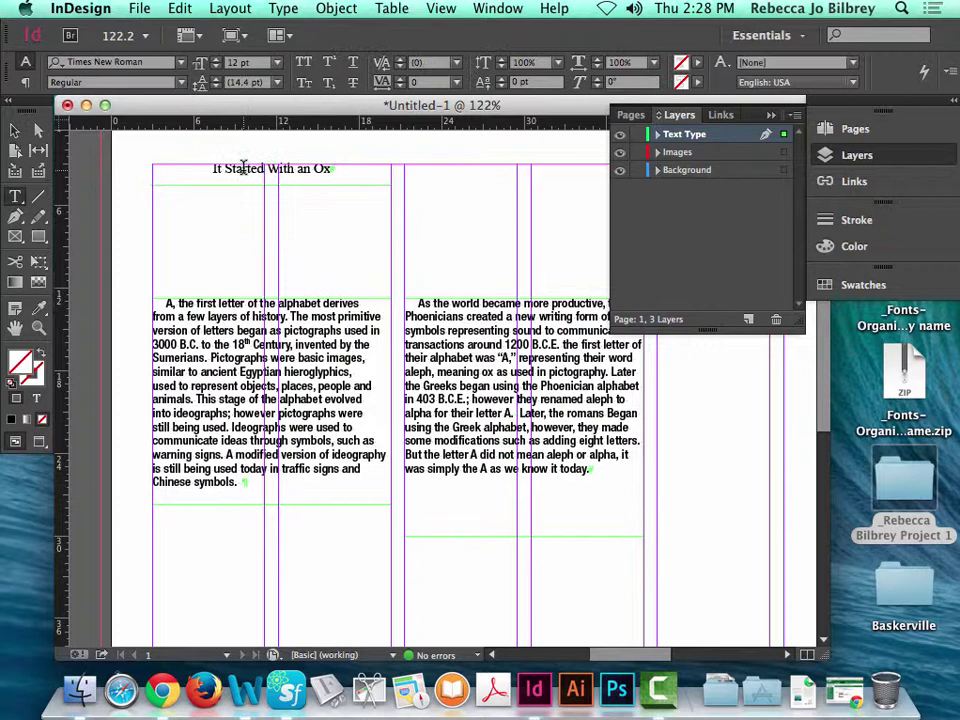
pyautogui.tripleClick(304, 168)
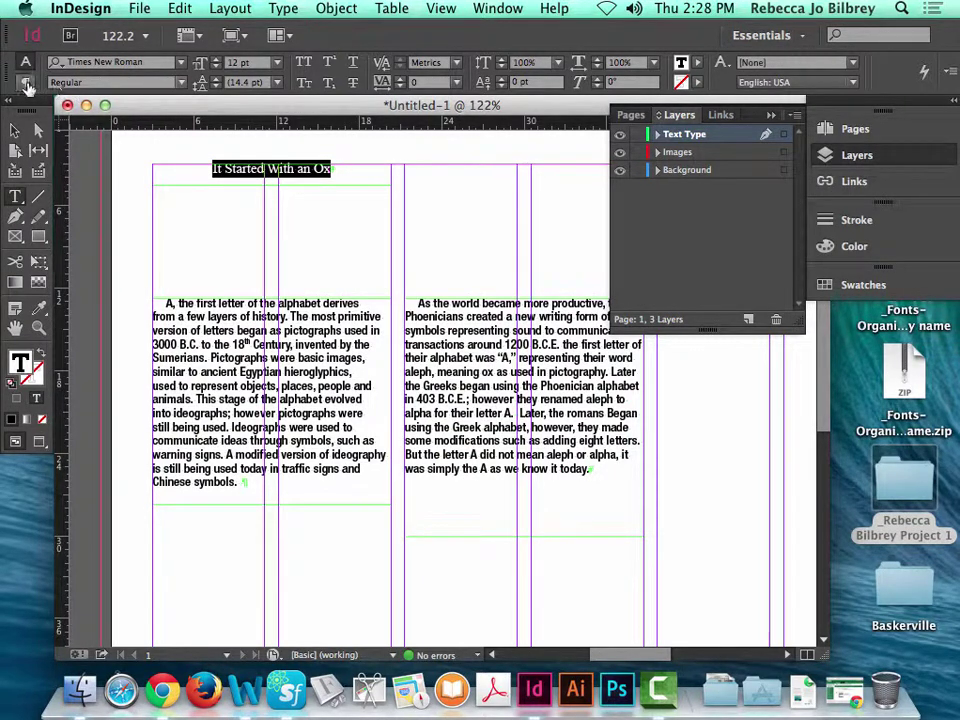
pyautogui.click(26, 84)
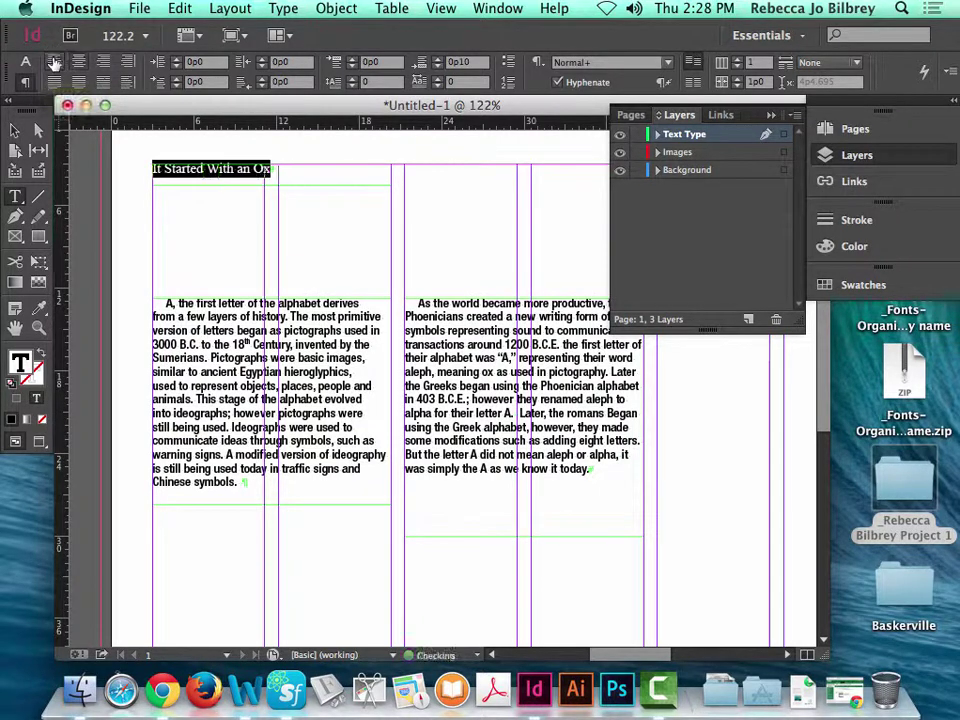
pyautogui.click(103, 63)
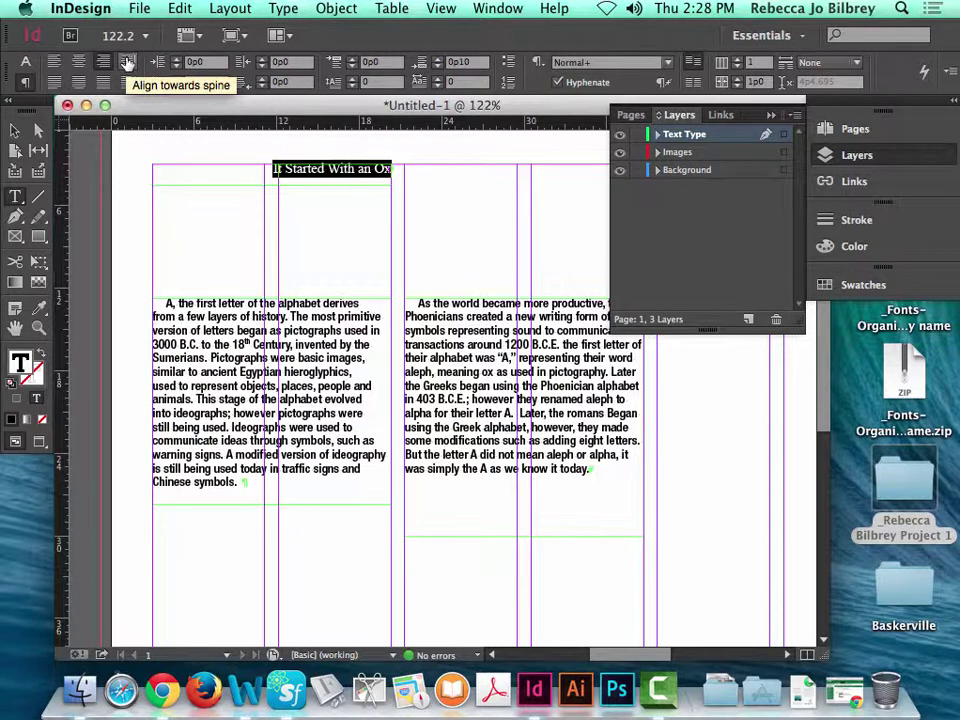
pyautogui.click(54, 83)
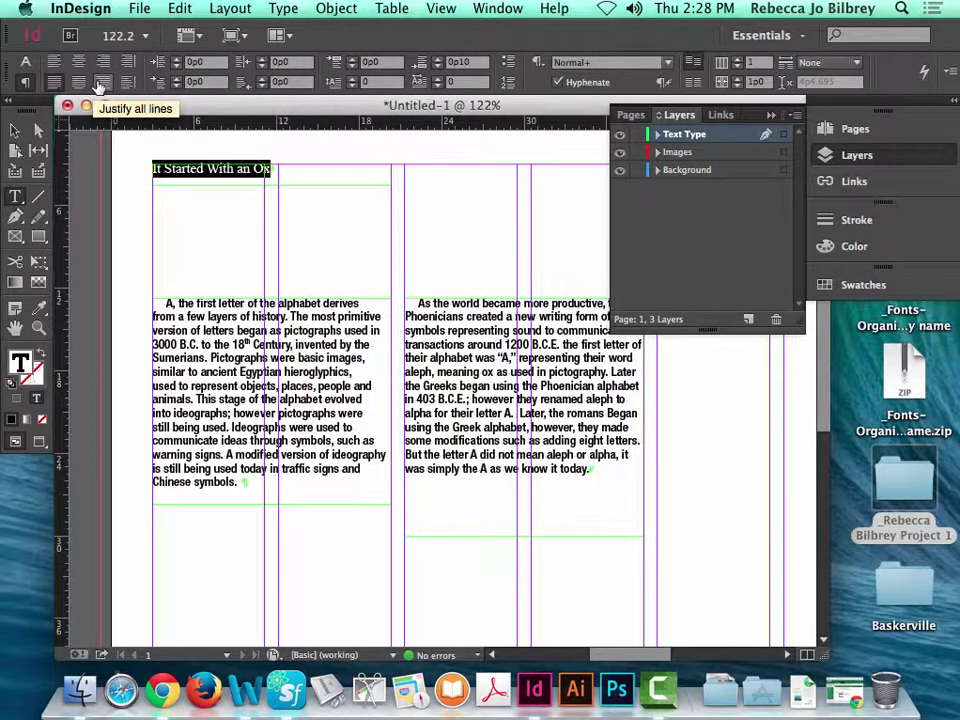
pyautogui.click(99, 84)
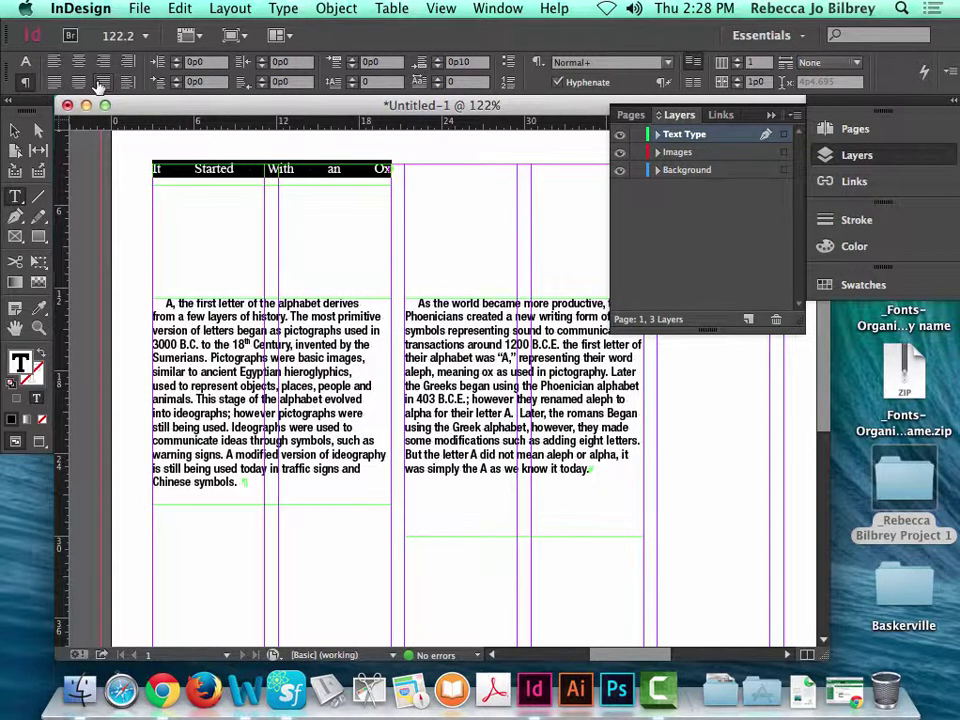
pyautogui.click(78, 84)
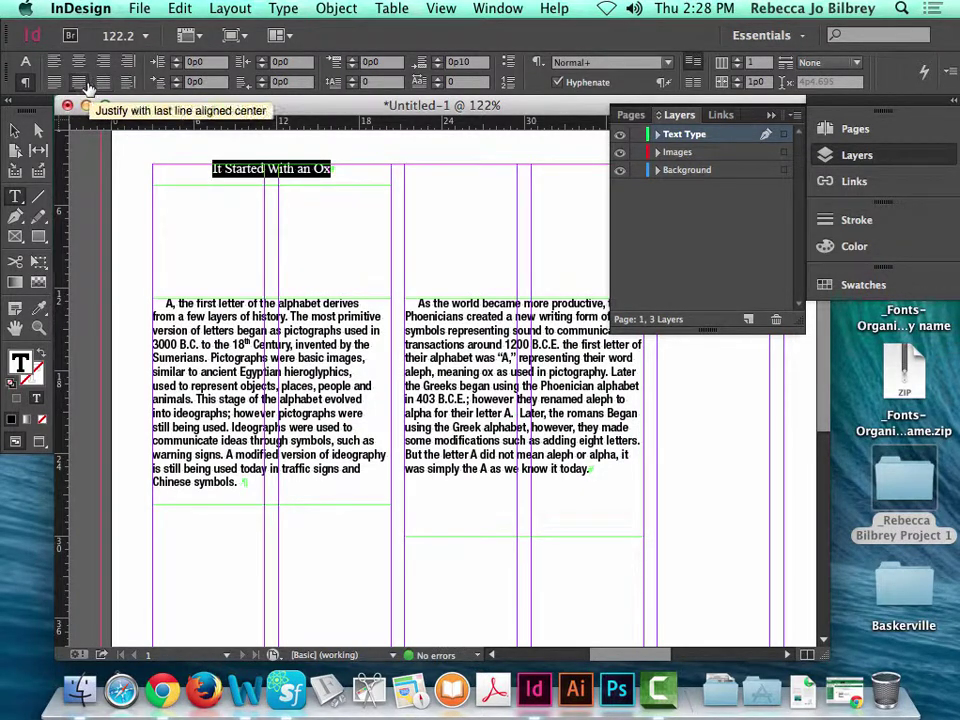
# - Cycle alignments with the buttons and Cmd+Shift+C/L/R shortcuts, finishing with the heading left-aligned
pyautogui.click(54, 62)
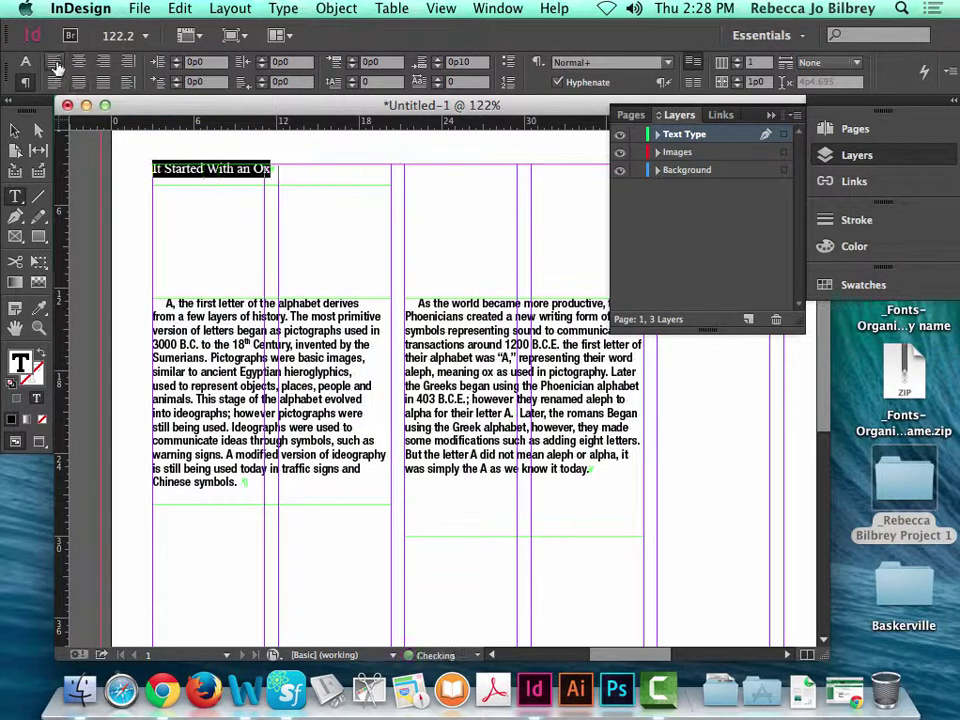
pyautogui.click(78, 62)
pyautogui.click(103, 62)
pyautogui.click(54, 83)
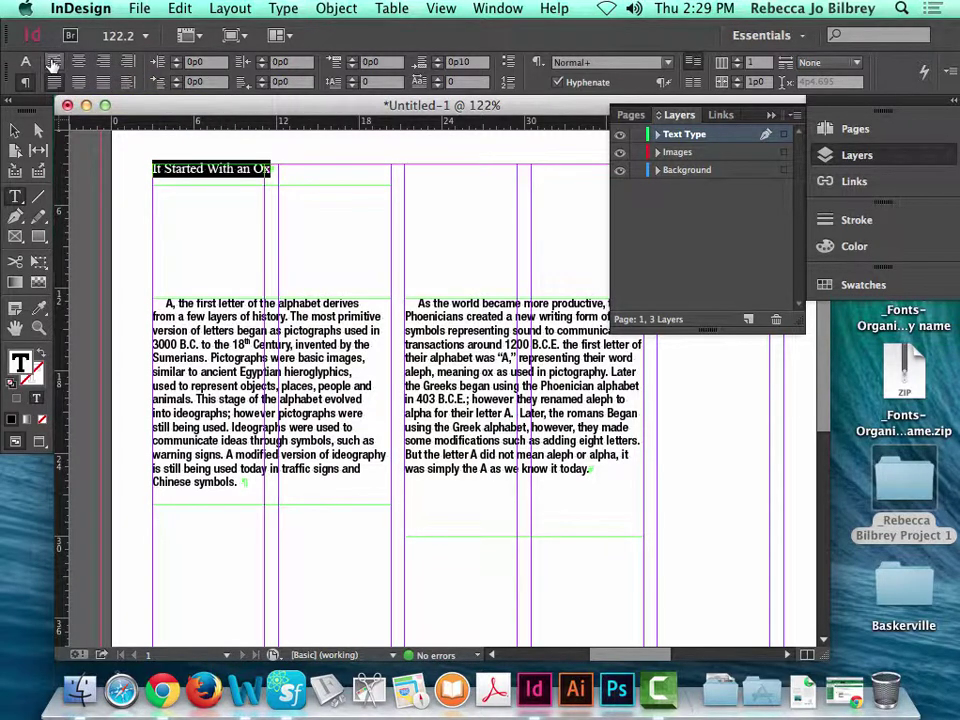
pyautogui.click(53, 63)
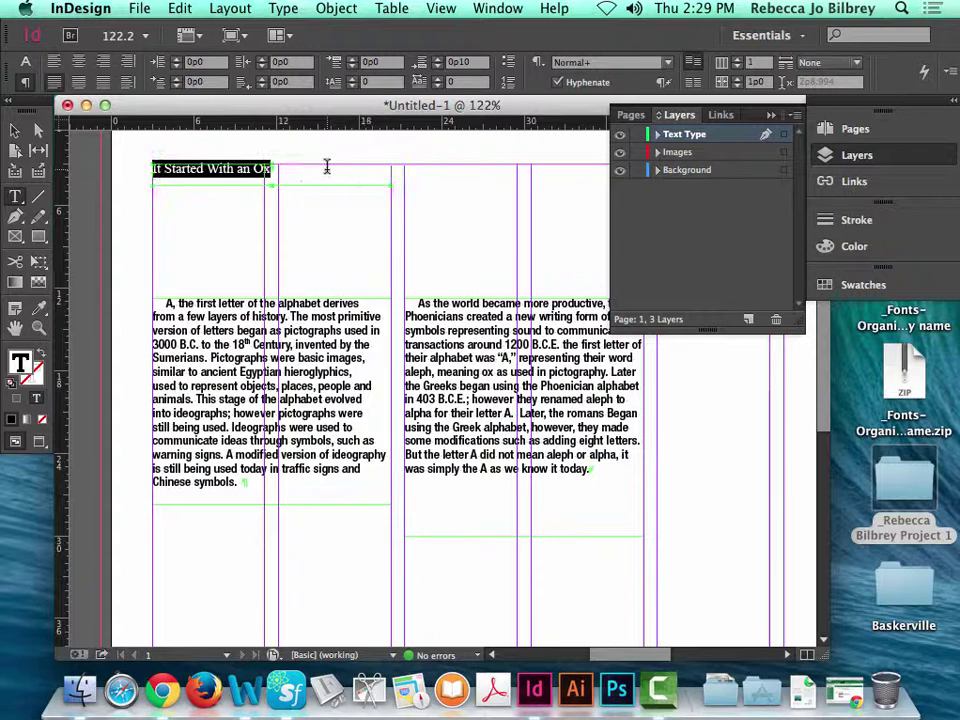
pyautogui.press('super+shift+c')
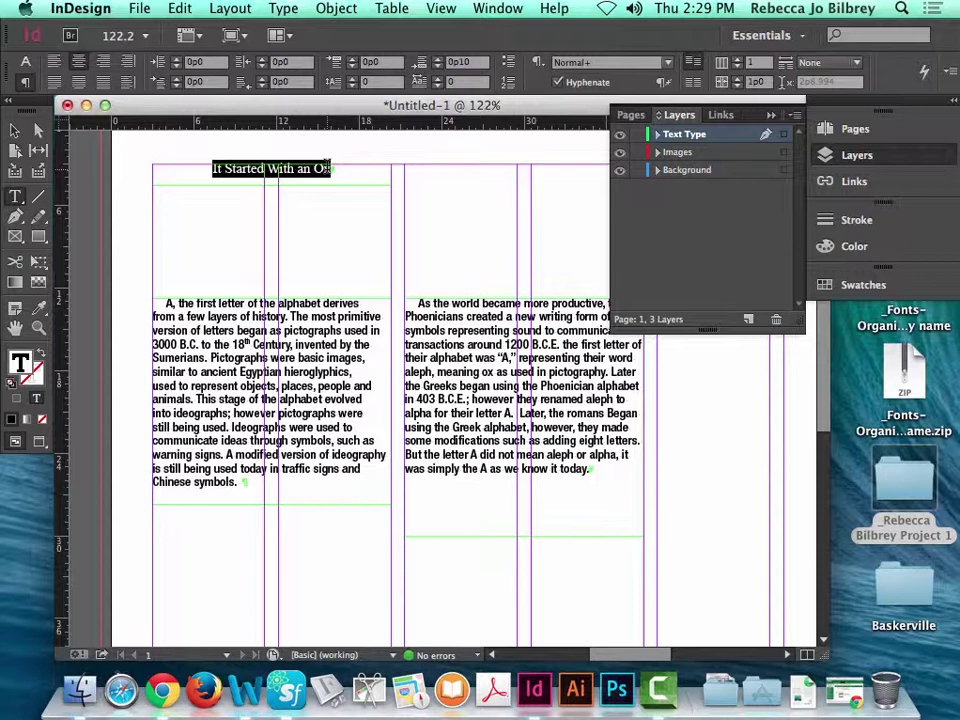
pyautogui.press('super+shift+l')
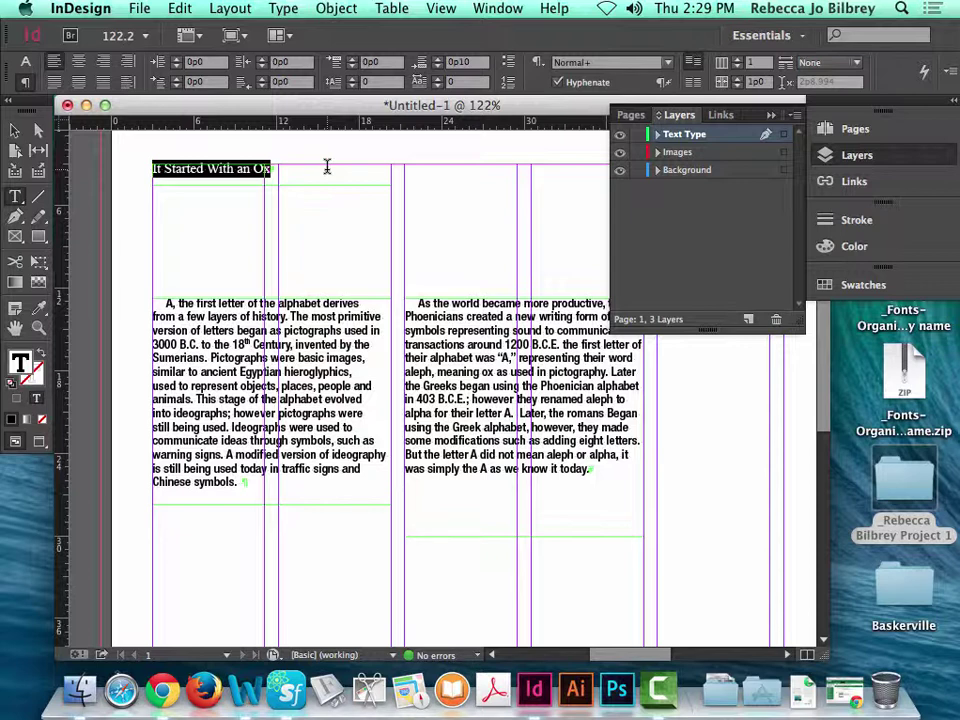
pyautogui.press('super+shift+r')
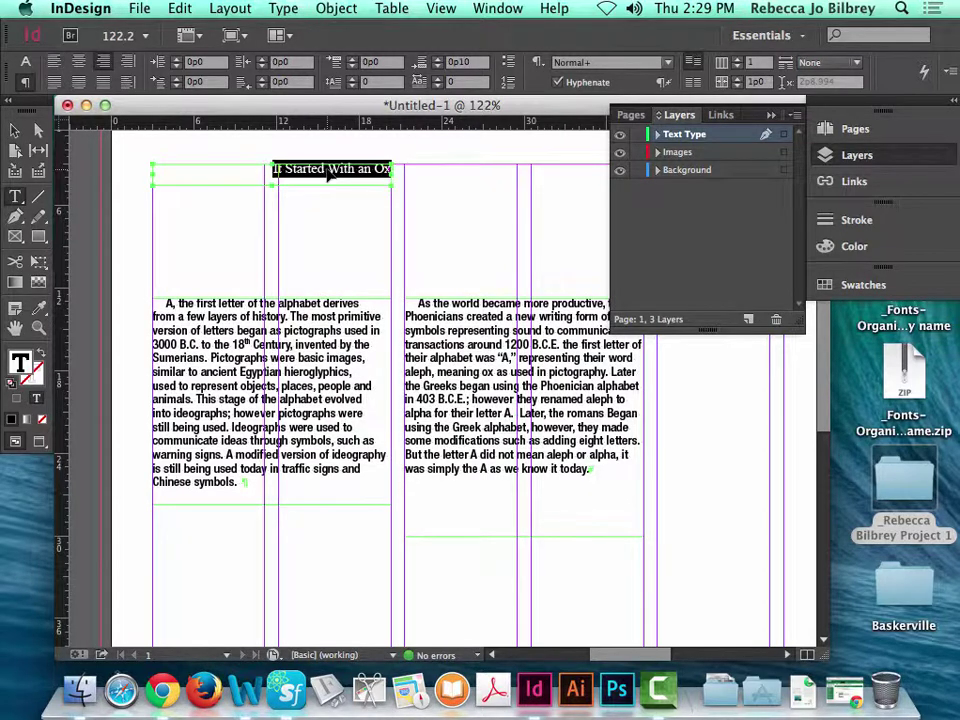
pyautogui.press('super+shift+l')
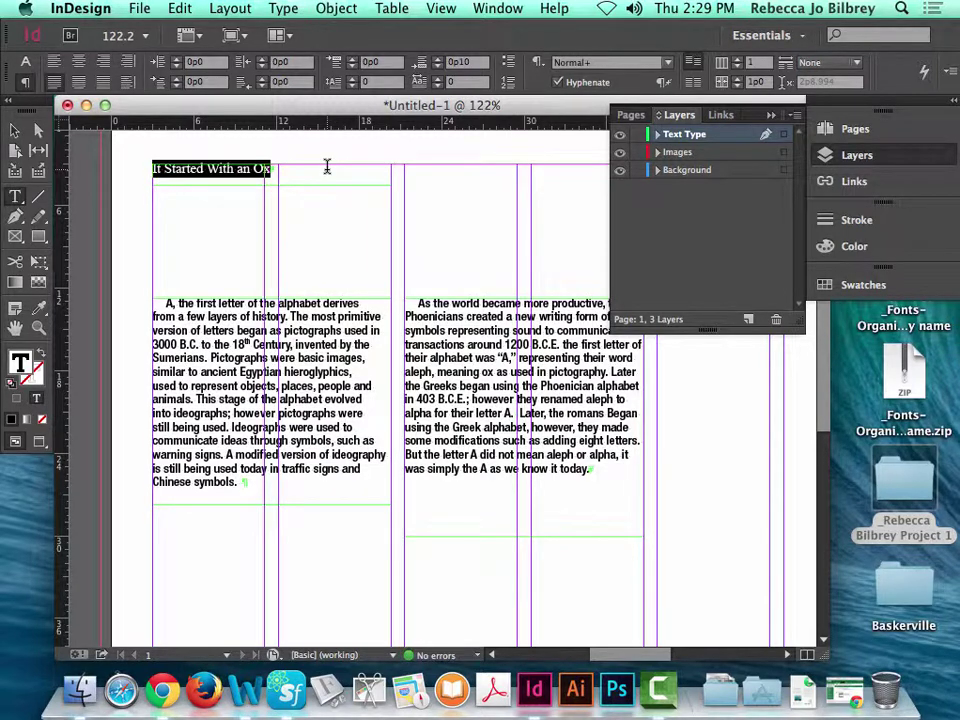
pyautogui.hscroll(-1, 303, 172)
pyautogui.hscroll(-10, 435, 413)
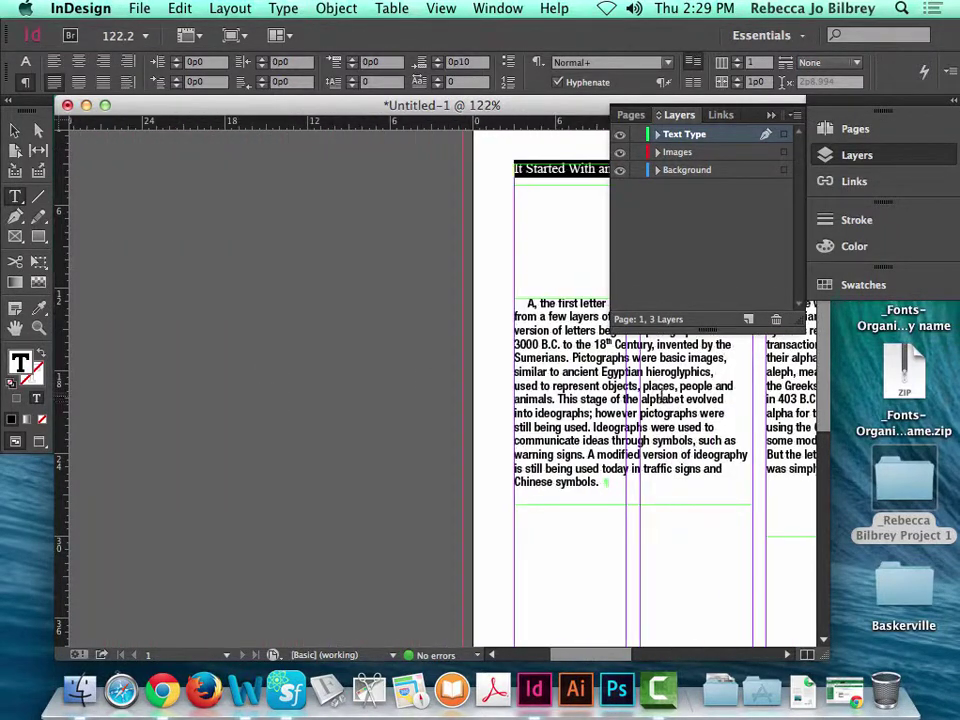
pyautogui.hscroll(5, 428, 398)
pyautogui.hscroll(5, 428, 398)
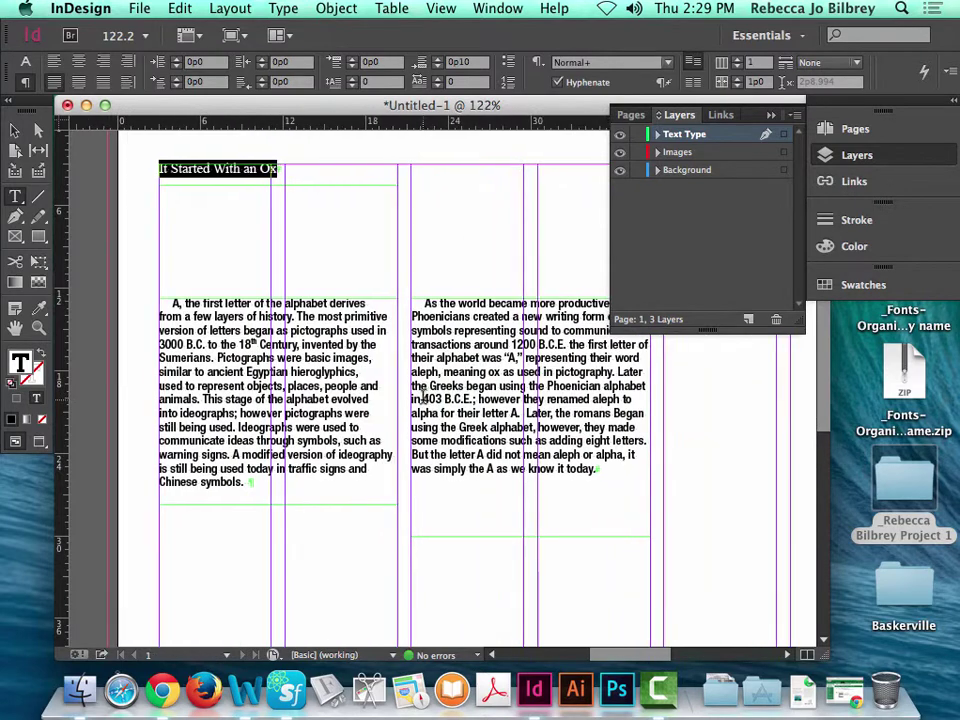
pyautogui.click(223, 260)
pyautogui.press('super+a')
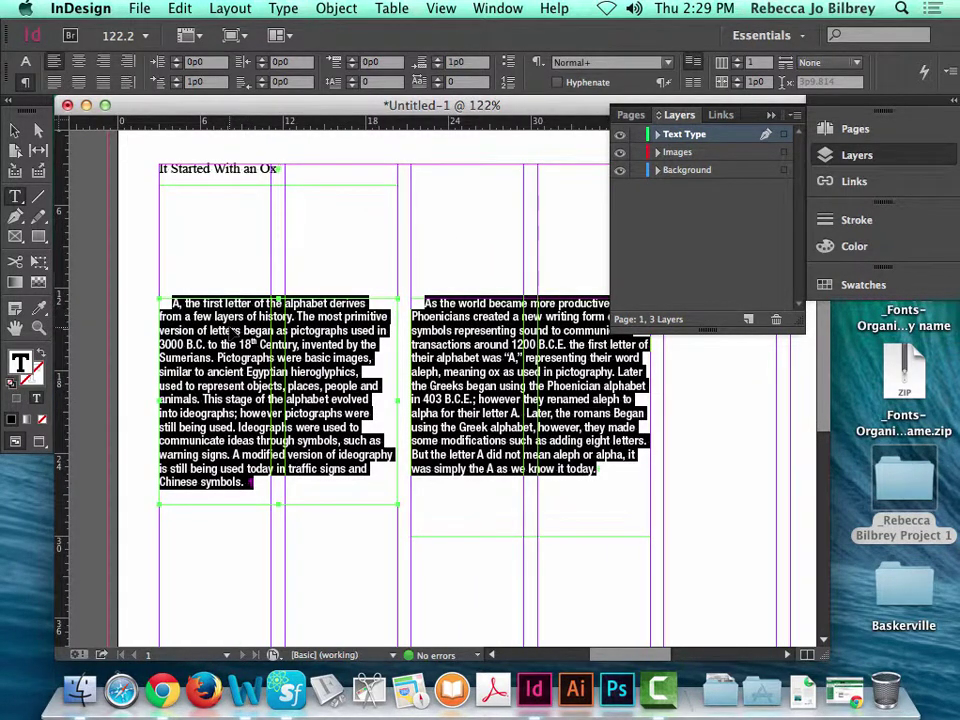
pyautogui.press('super+shift+r')
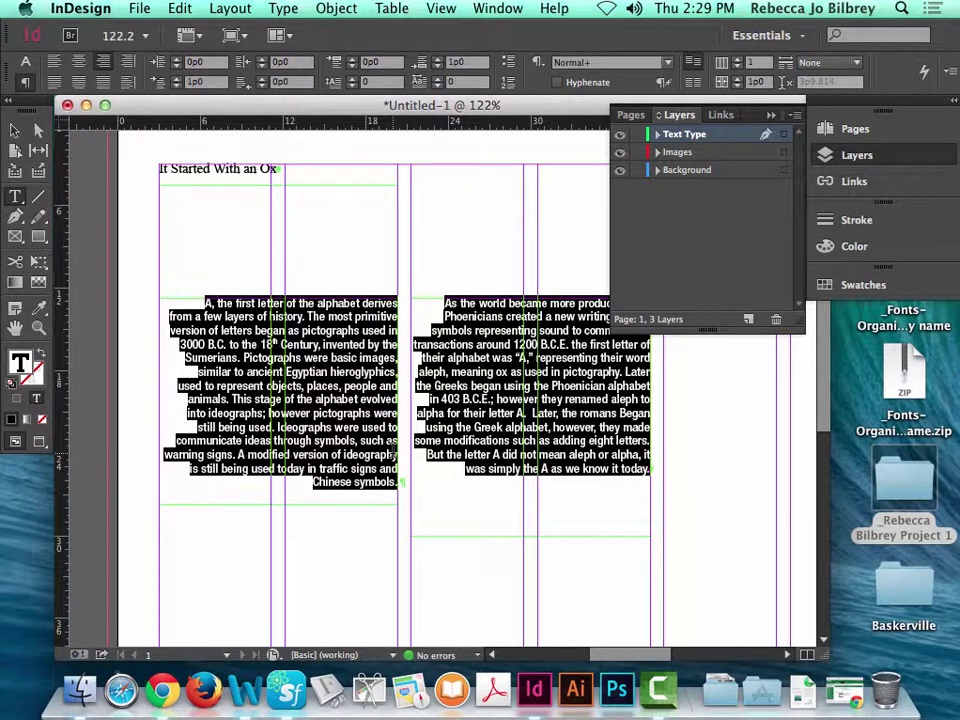
pyautogui.press('super+shift+k')
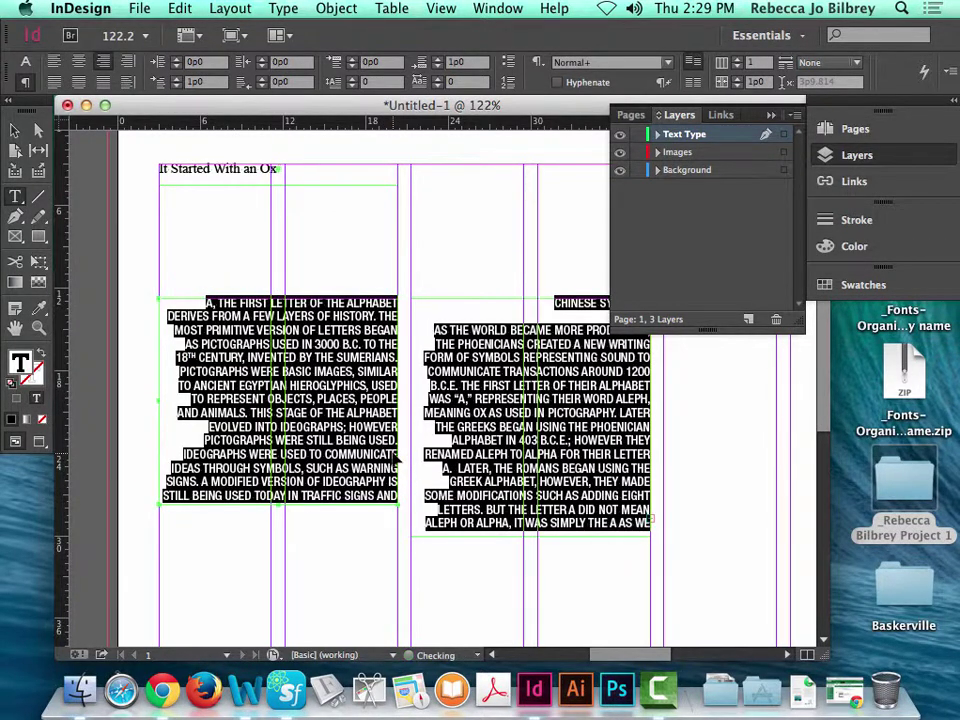
pyautogui.press('super+shift+k')
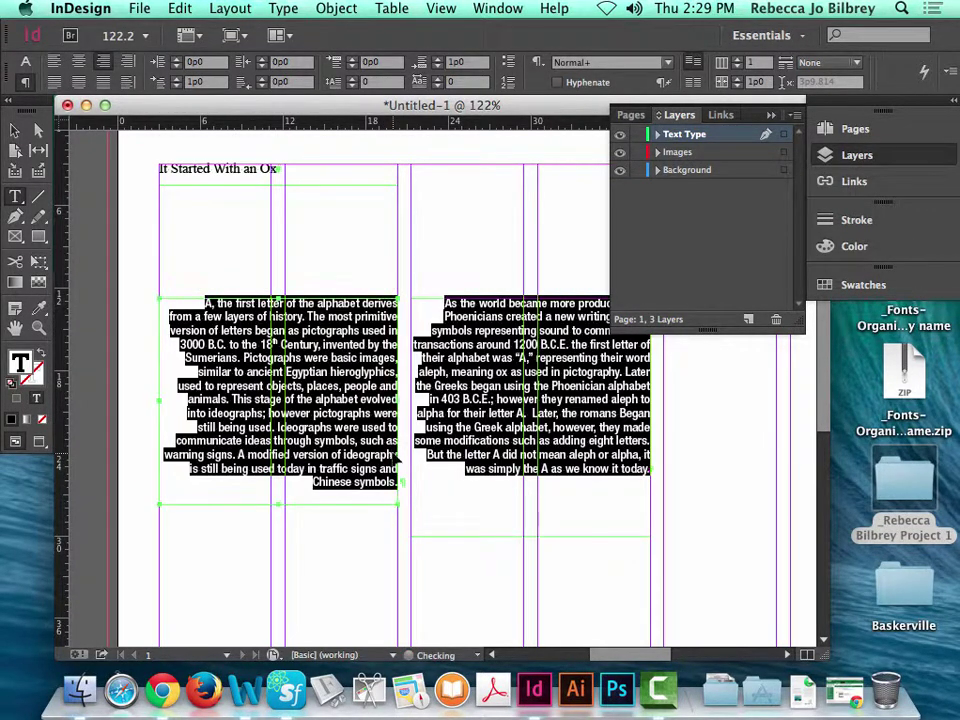
pyautogui.press('super+shift+l')
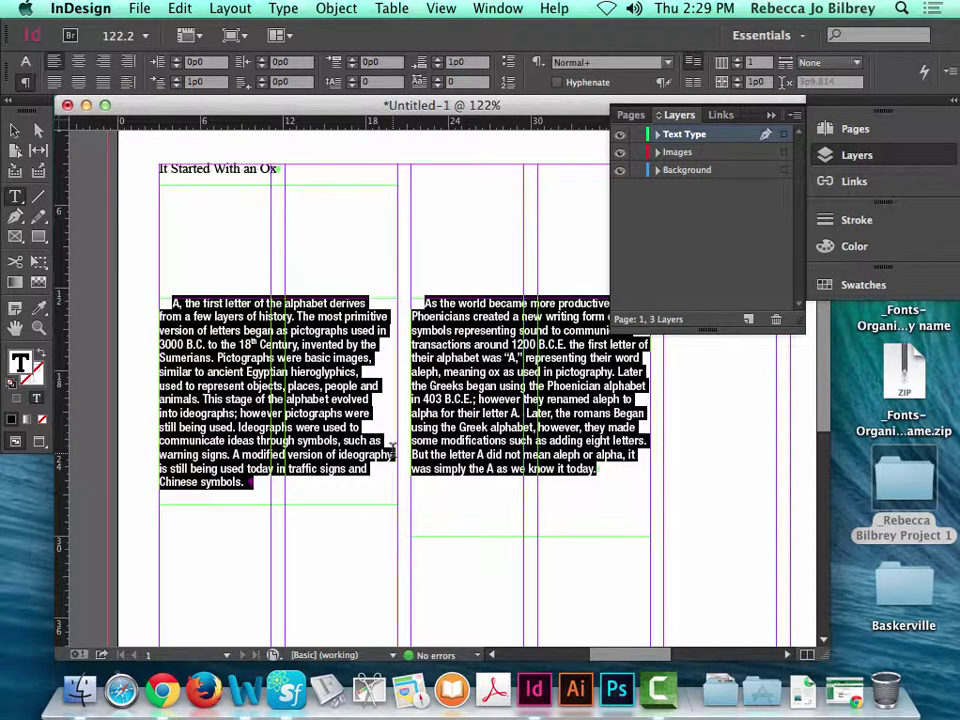
pyautogui.press('super+shift+c')
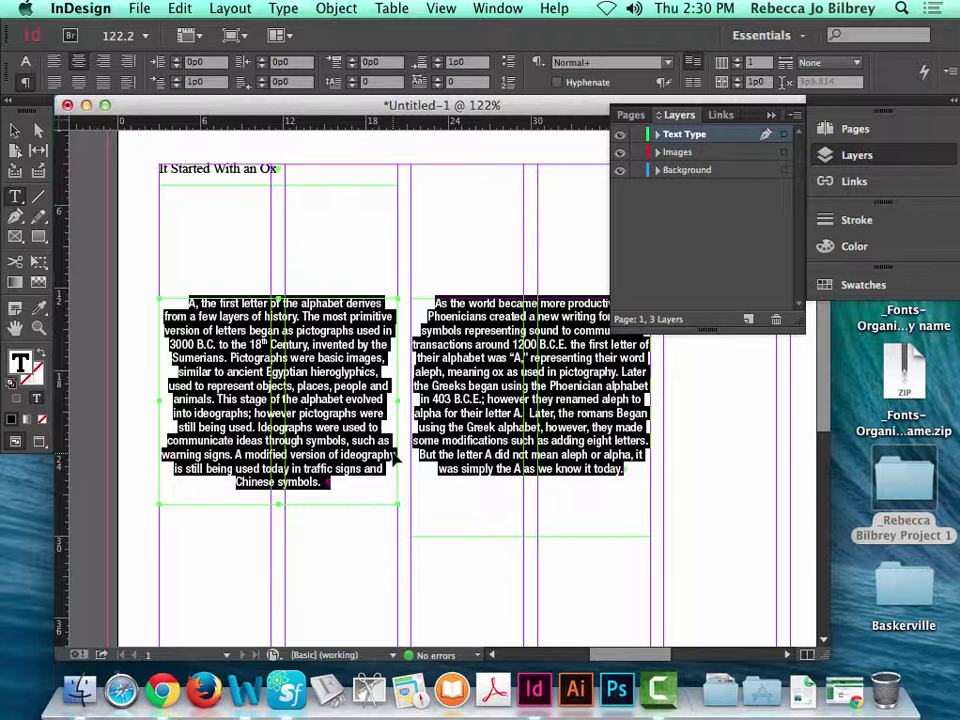
pyautogui.press('super+shift+j')
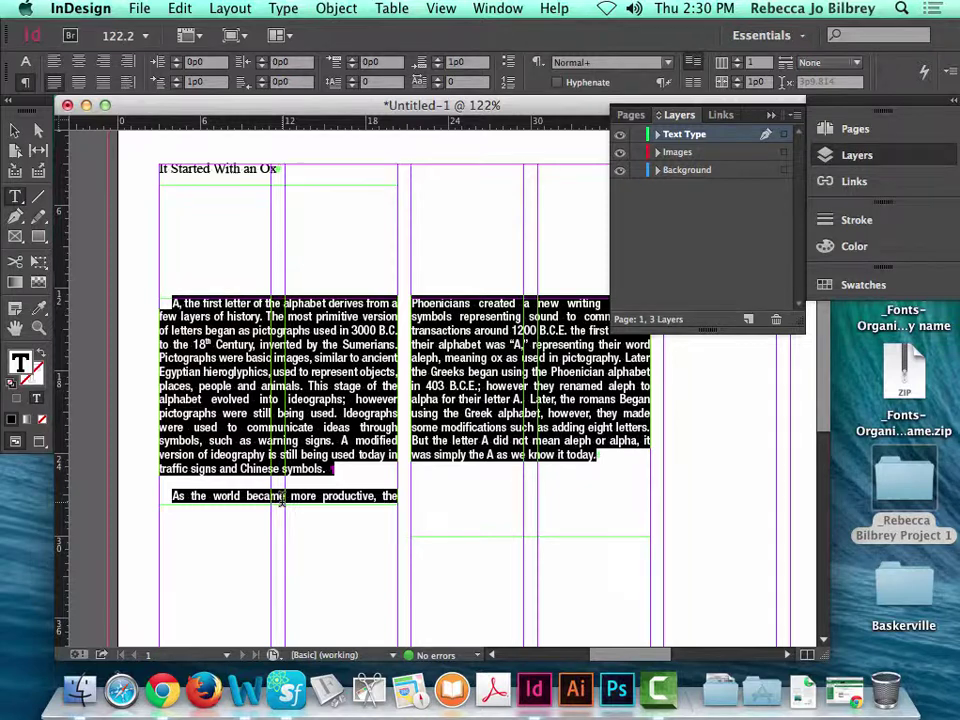
pyautogui.press('super')
pyautogui.press('super+shift+l')
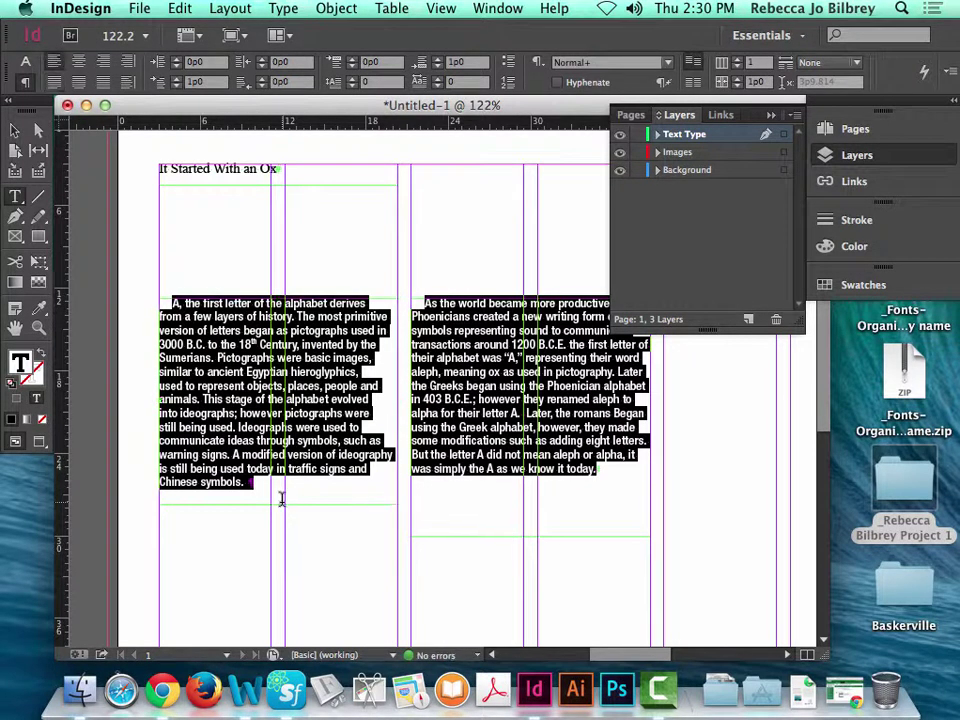
pyautogui.click(203, 168)
# - Shrink the title frame to the heading, then scale the heading up to a large headline
pyautogui.press('Escape')
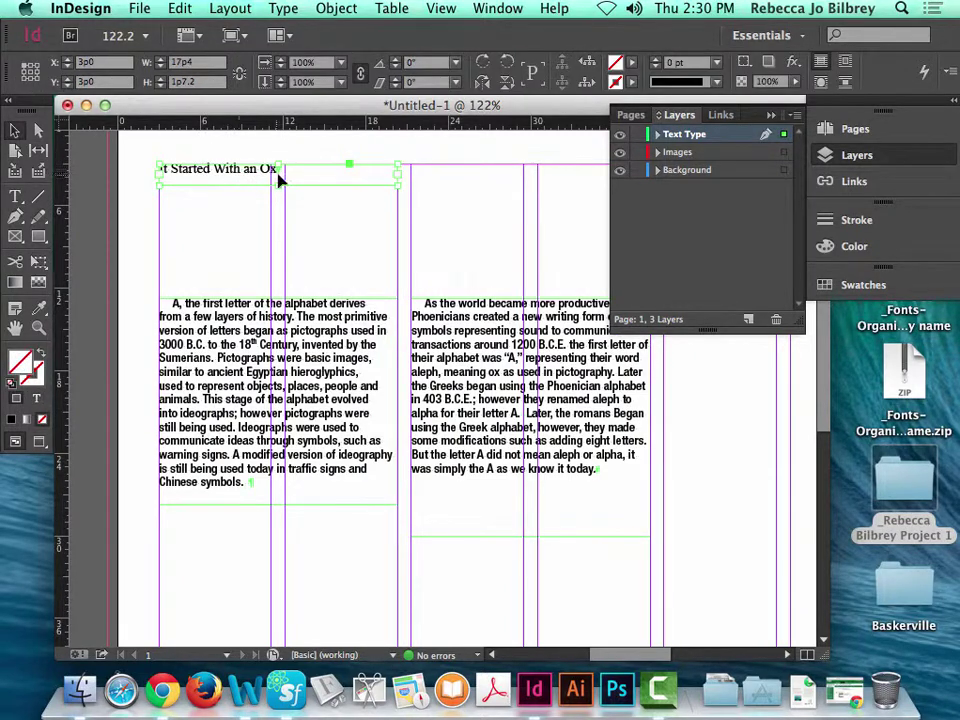
pyautogui.moveTo(392, 188); pyautogui.dragTo(285, 171)
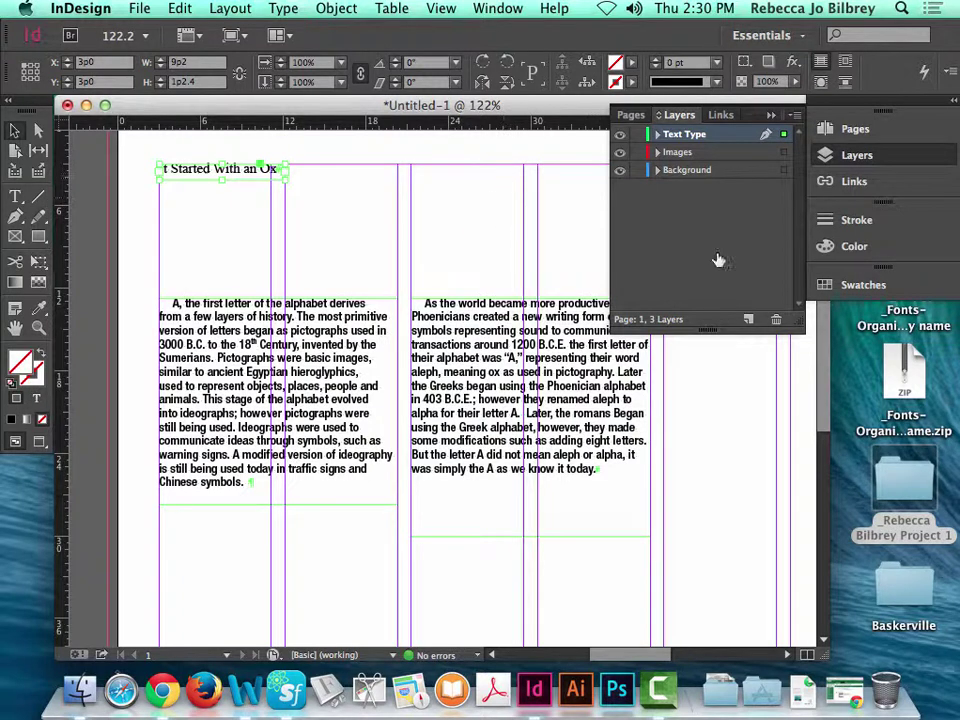
pyautogui.click(770, 118)
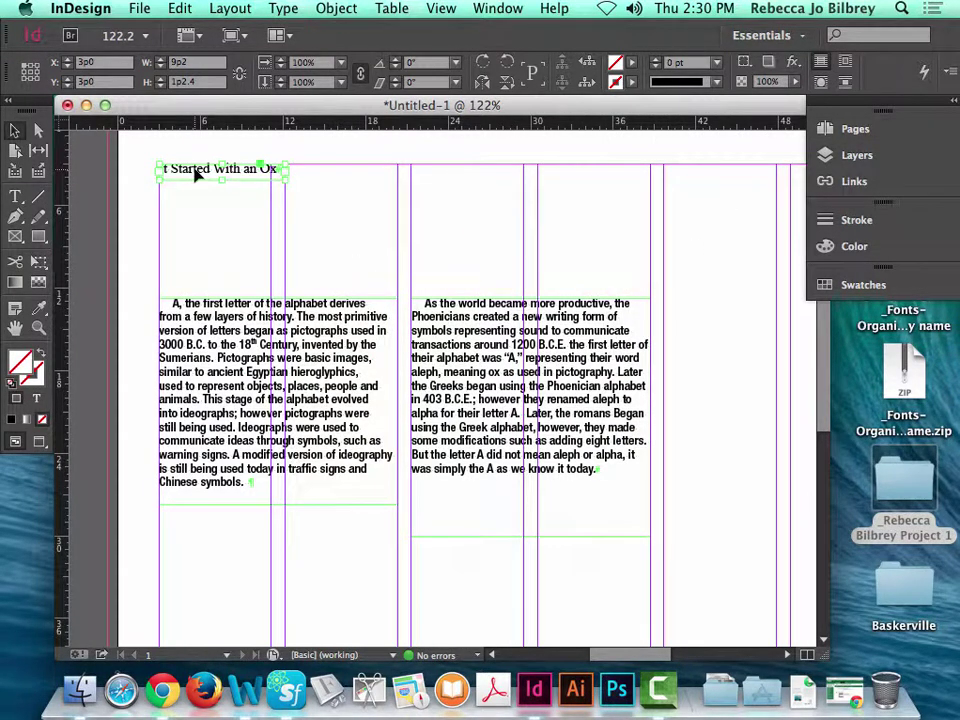
pyautogui.moveTo(284, 178); pyautogui.dragTo(461, 237)
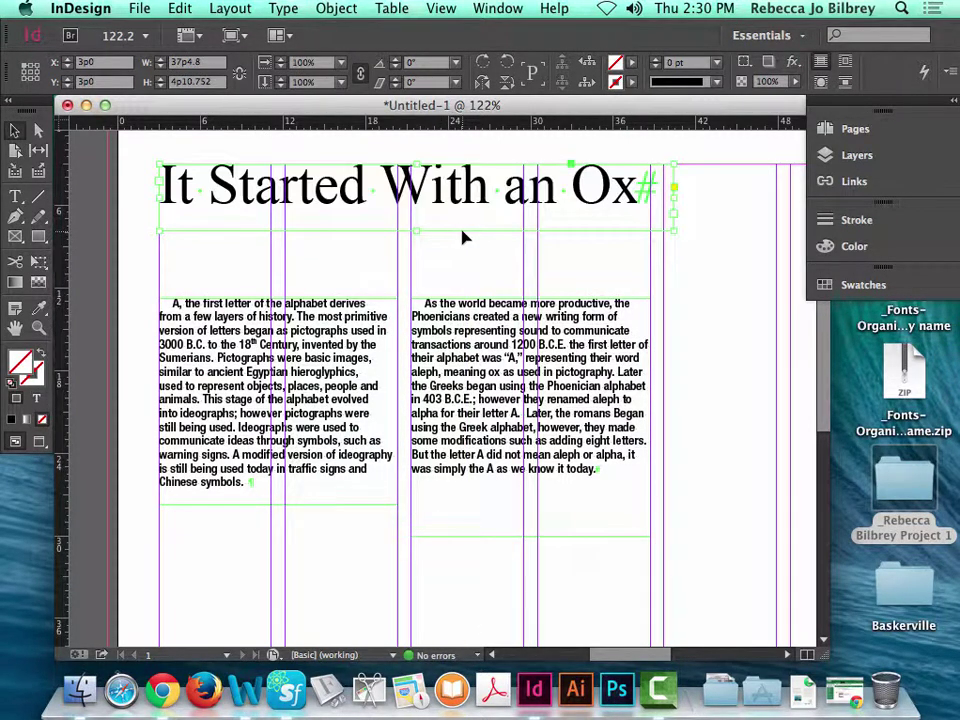
pyautogui.press('cmd+z')
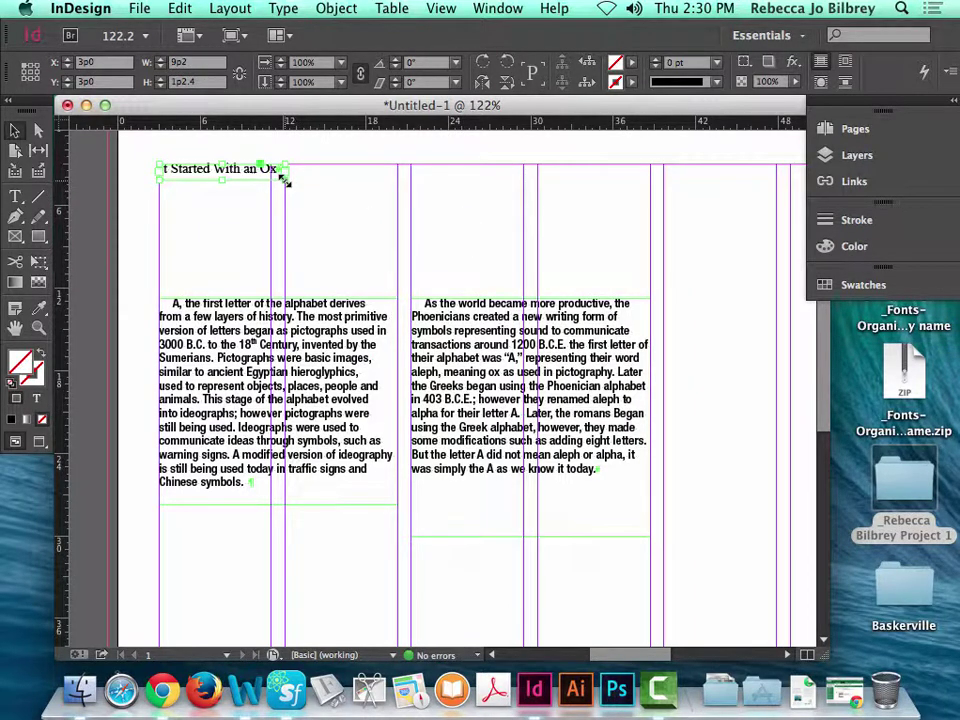
pyautogui.moveTo(283, 180); pyautogui.dragTo(513, 237)
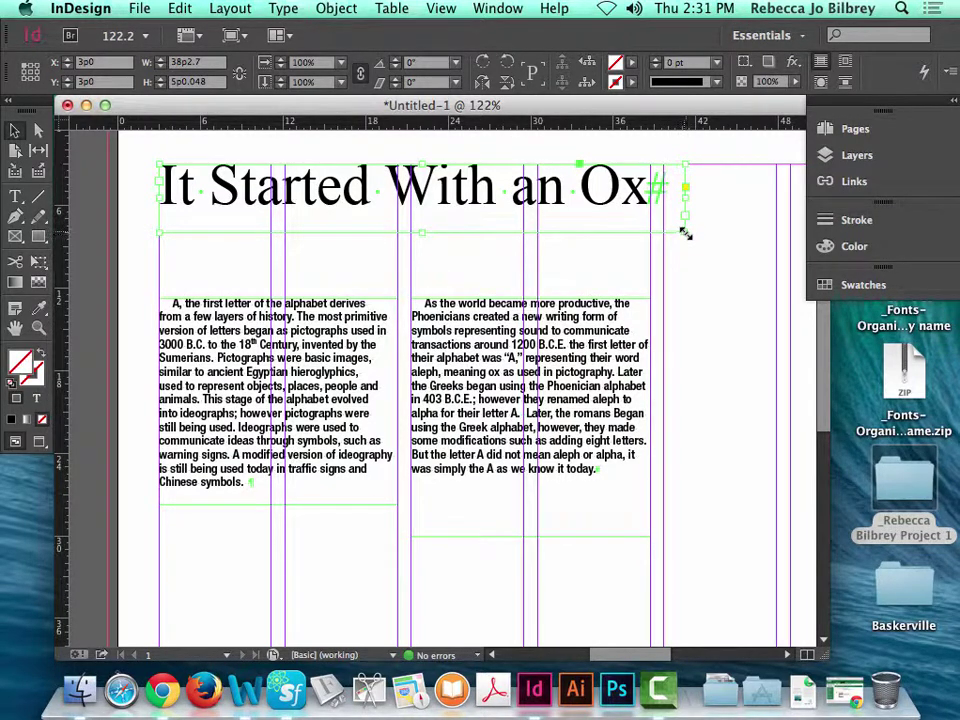
pyautogui.moveTo(683, 231); pyautogui.dragTo(551, 212)
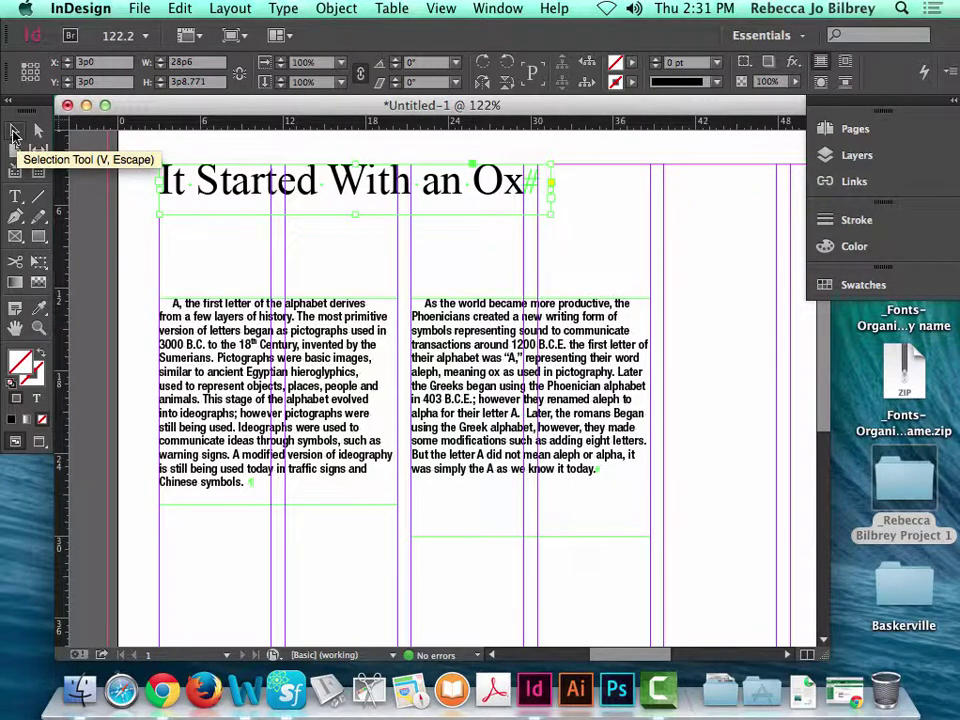
# - Resize the heading frame to fit snugly around the text
pyautogui.click(14, 132)
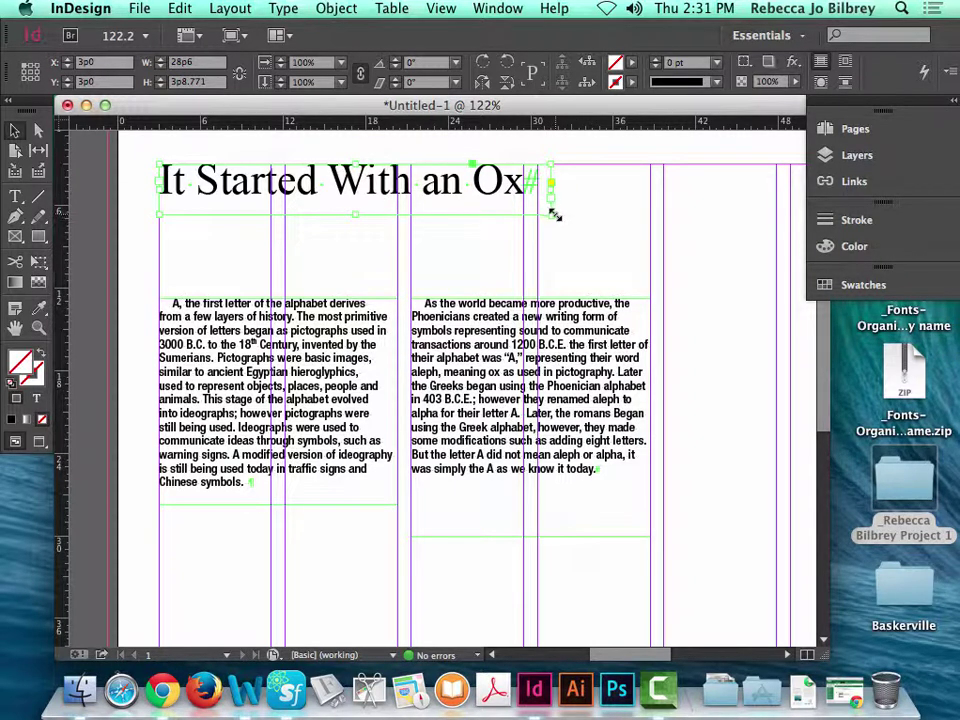
pyautogui.moveTo(553, 213); pyautogui.dragTo(537, 213)
pyautogui.moveTo(533, 207); pyautogui.dragTo(729, 261)
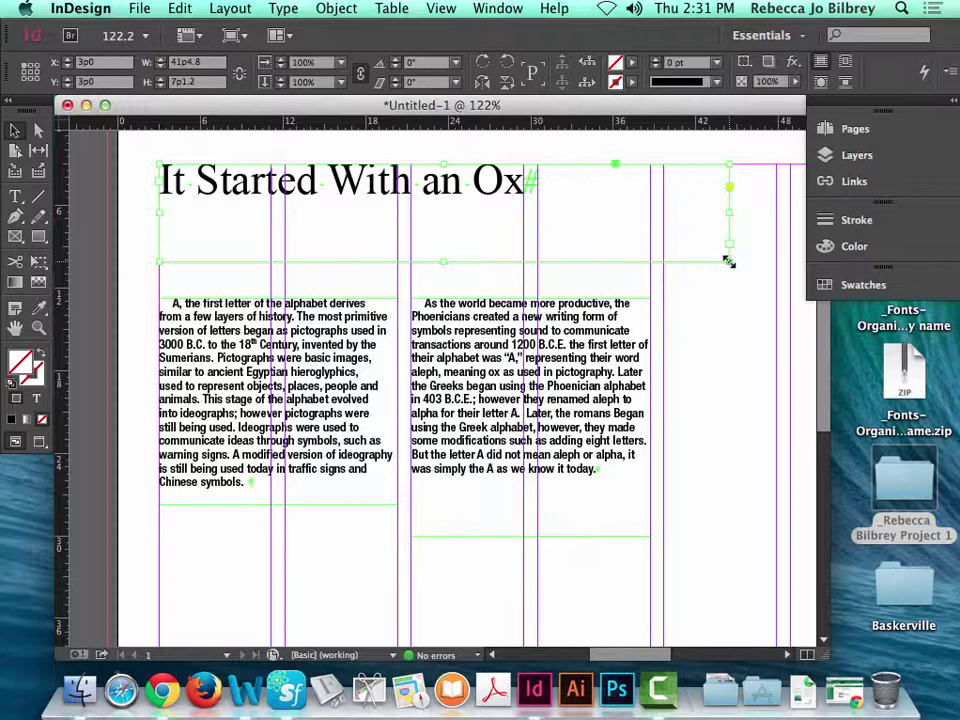
pyautogui.moveTo(729, 261); pyautogui.dragTo(531, 201)
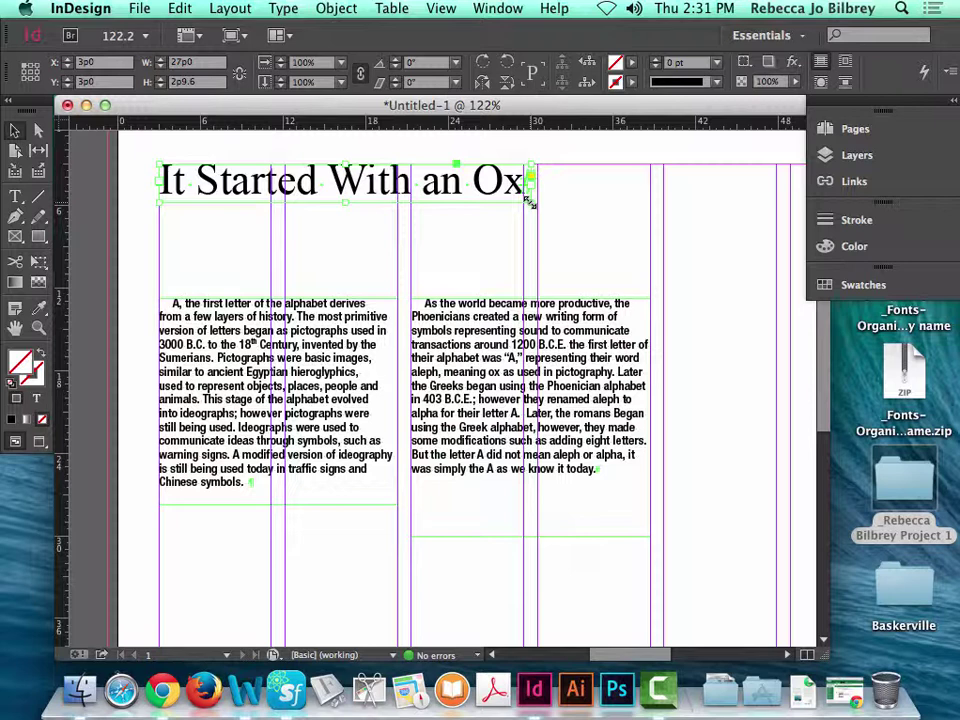
# - Scale the heading up until it stretches nearly the full page width, about 44p5 wide
pyautogui.moveTo(531, 203); pyautogui.dragTo(565, 233)
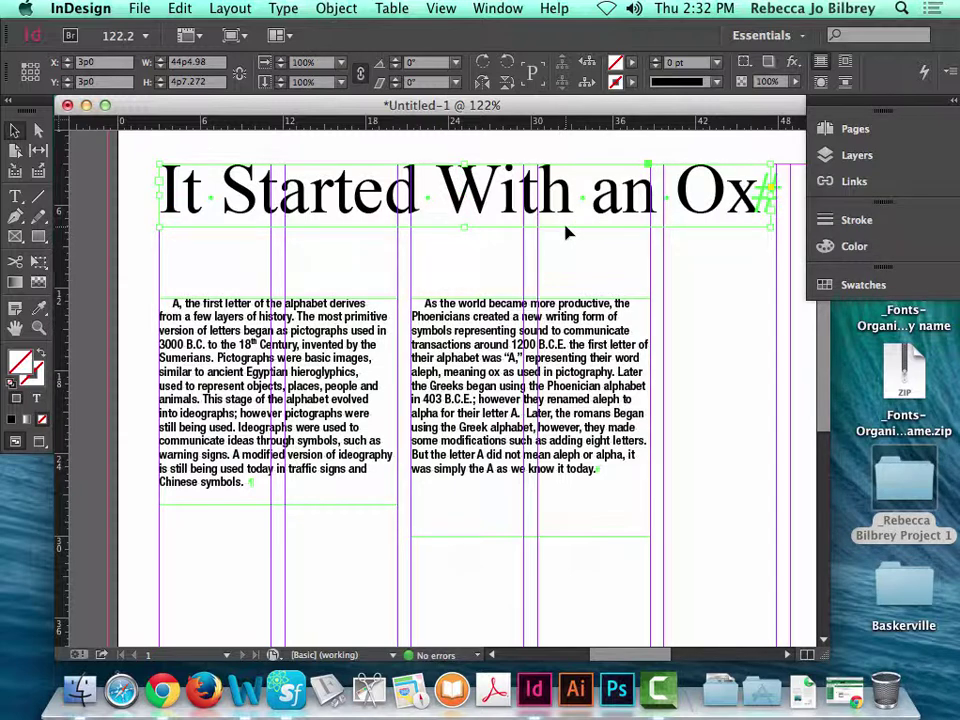
pyautogui.press('super+z')
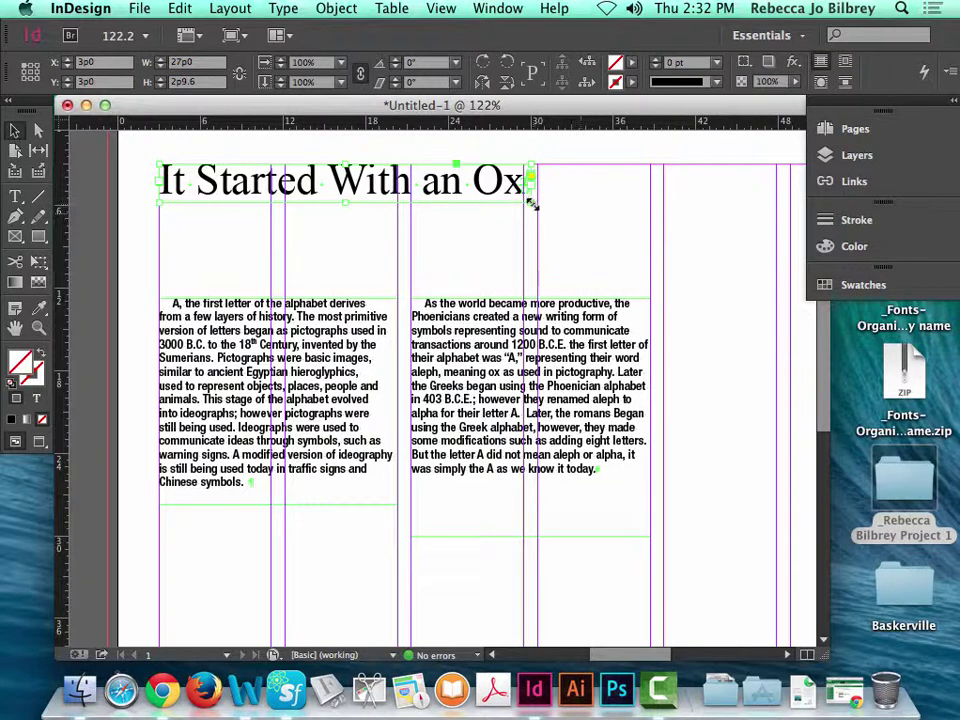
pyautogui.moveTo(531, 201); pyautogui.dragTo(622, 231)
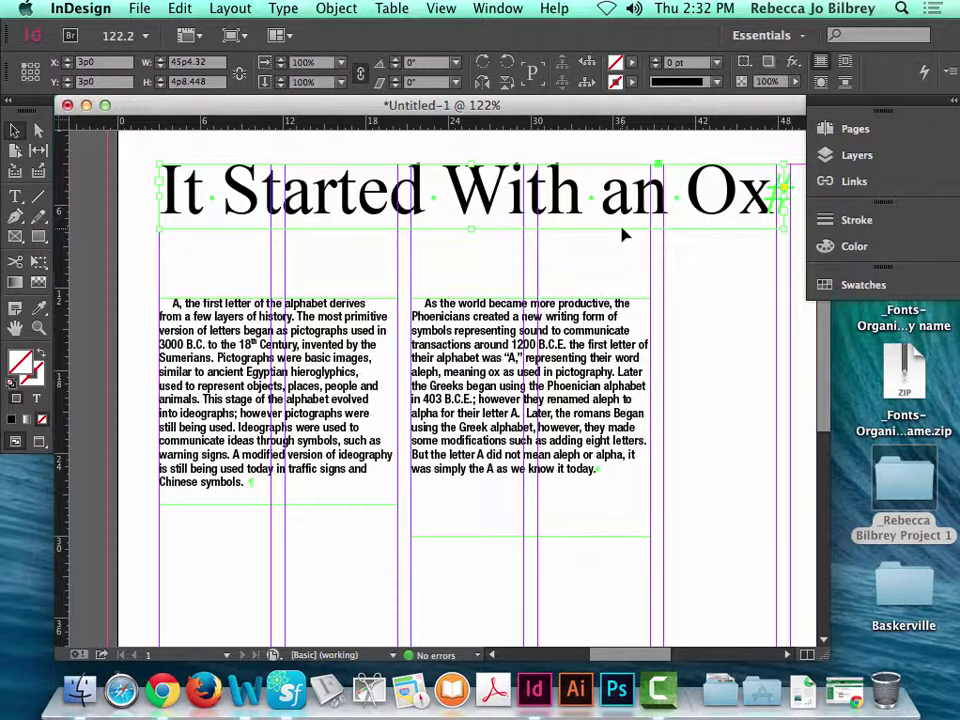
pyautogui.press('super+z')
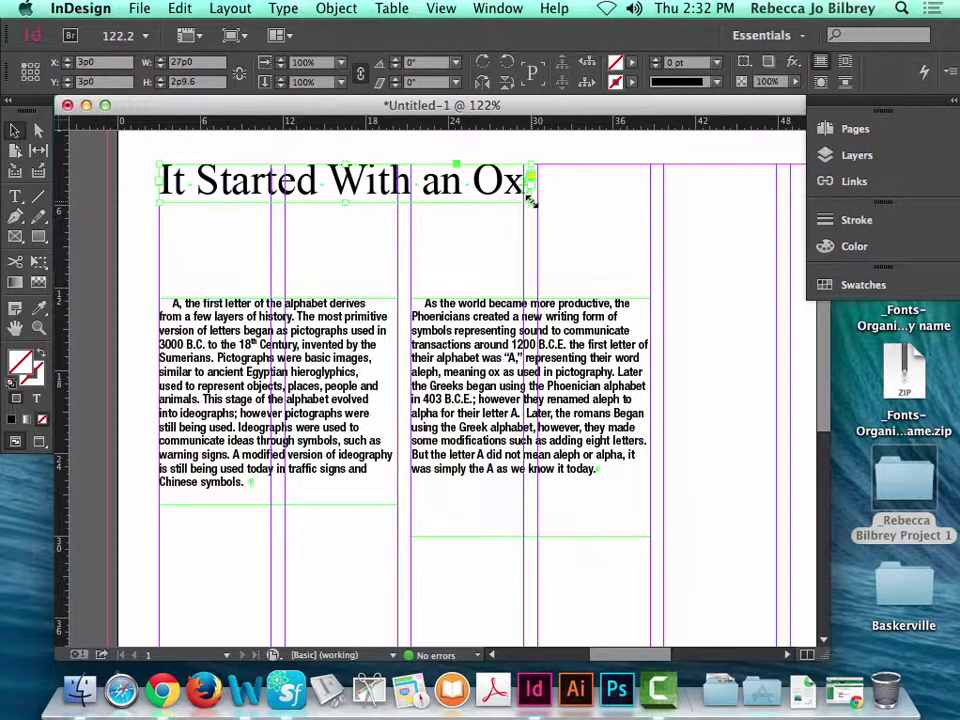
pyautogui.moveTo(531, 200); pyautogui.dragTo(567, 229)
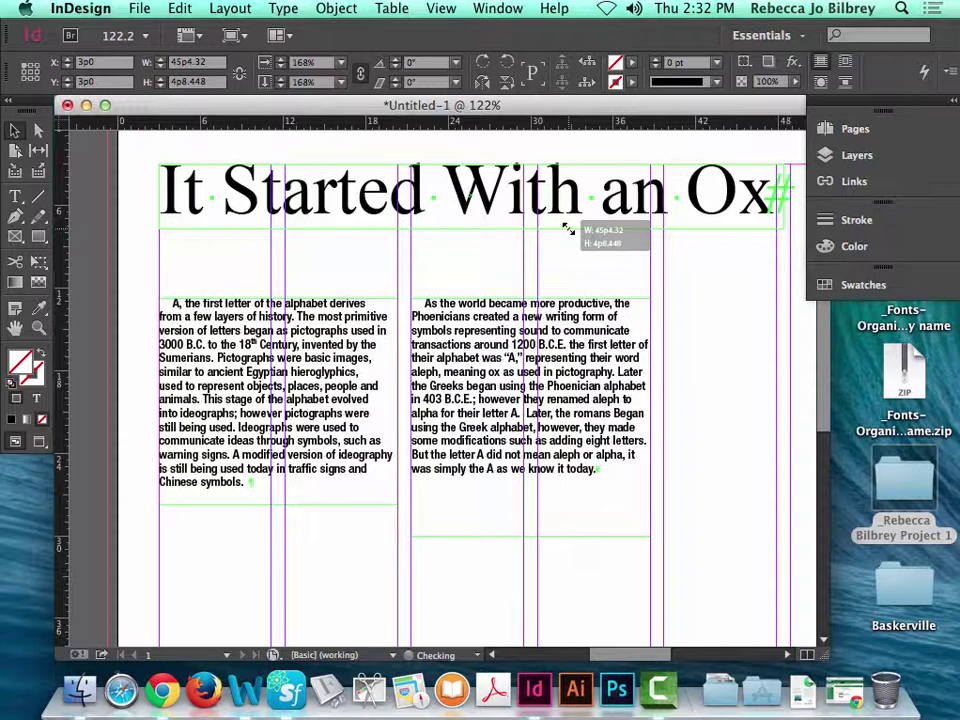
pyautogui.moveTo(567, 229); pyautogui.dragTo(568, 224)
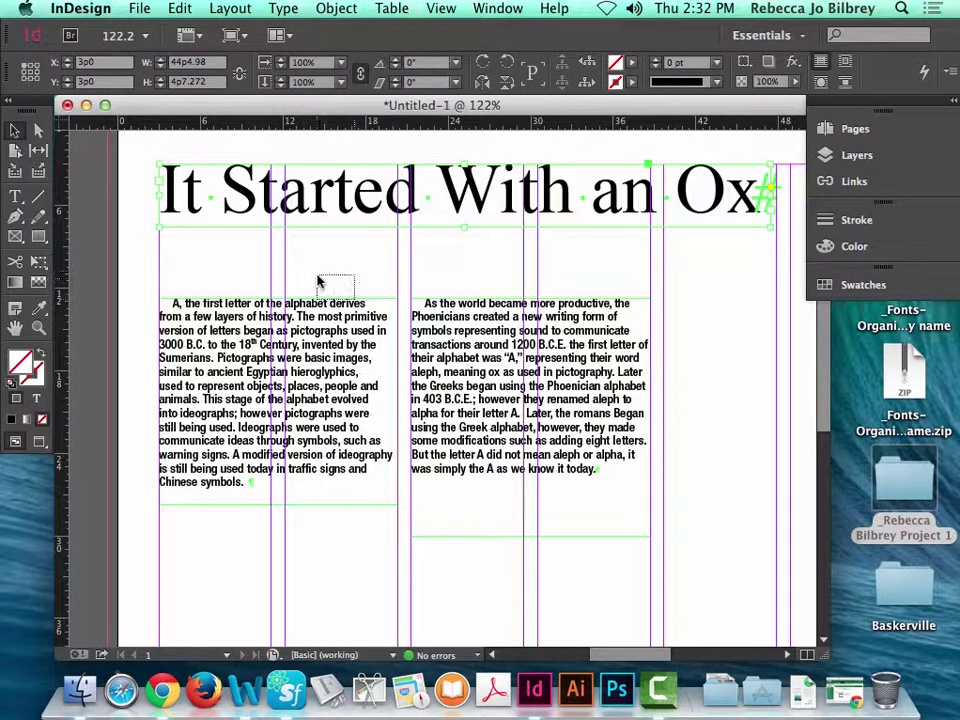
pyautogui.moveTo(318, 283); pyautogui.dragTo(407, 372)
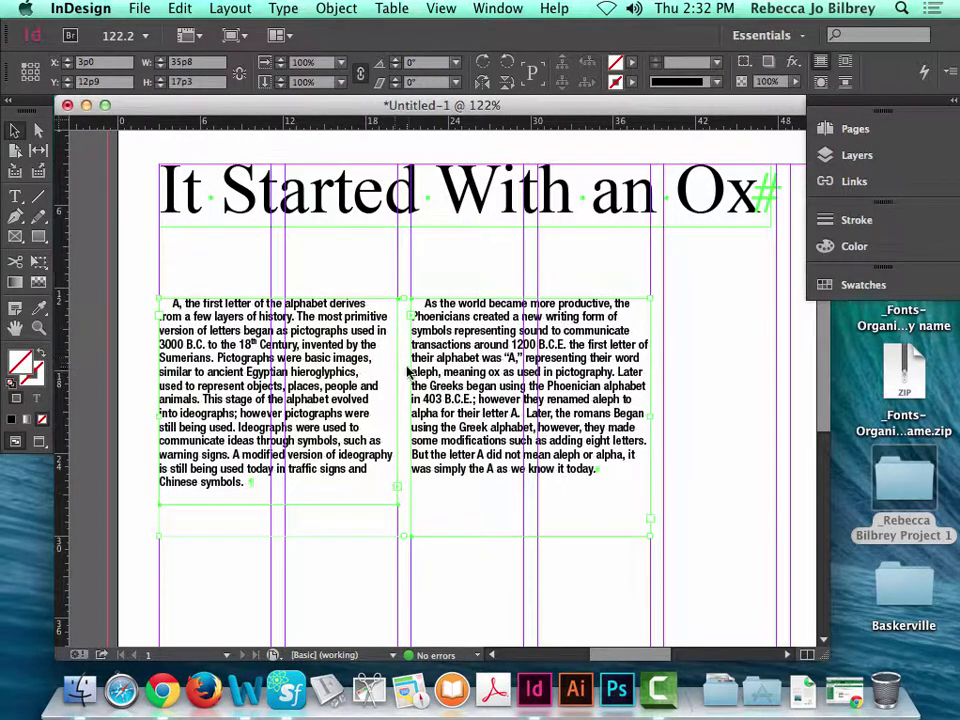
# - Select both body frames, trial-enlarge them, undo the enlargement, and fit the whole page in view
pyautogui.scroll(-5, 411, 366)
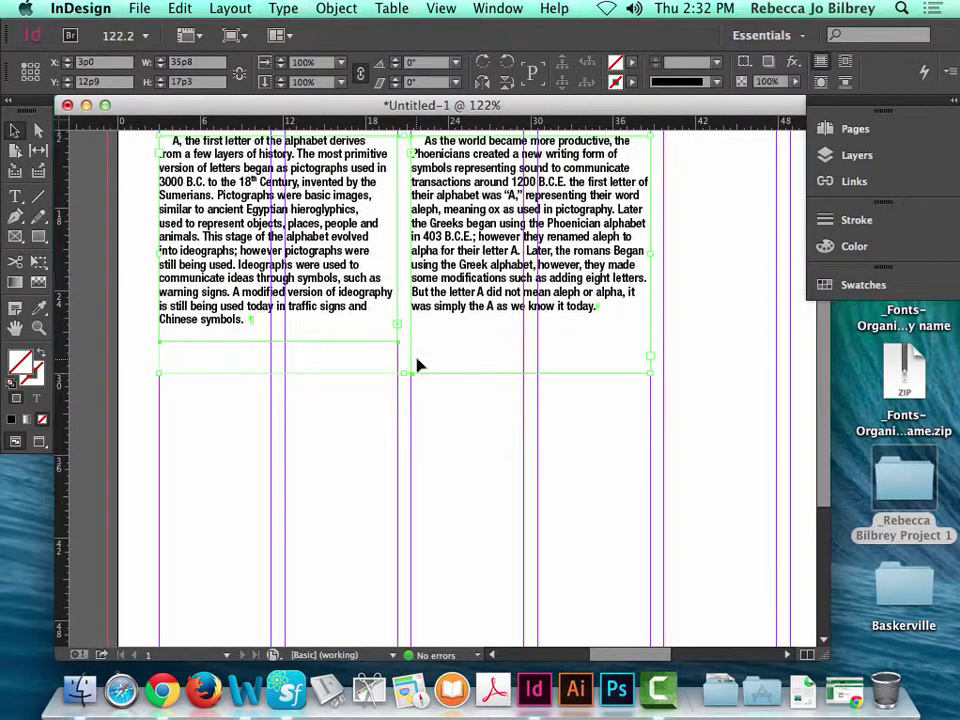
pyautogui.scroll(1, 418, 366)
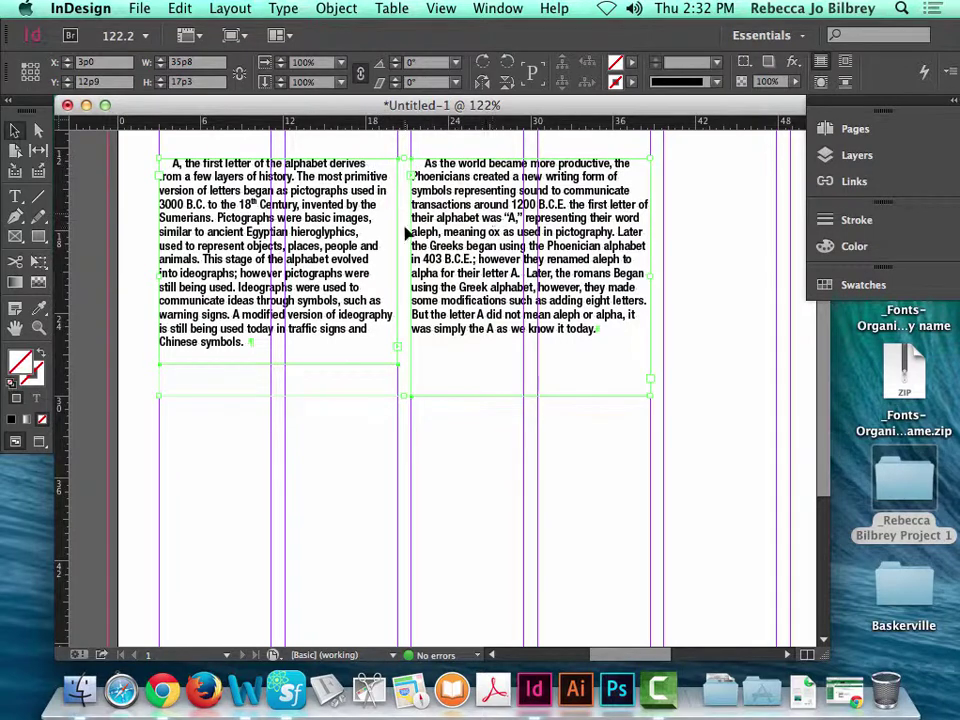
pyautogui.scroll(7, 405, 240)
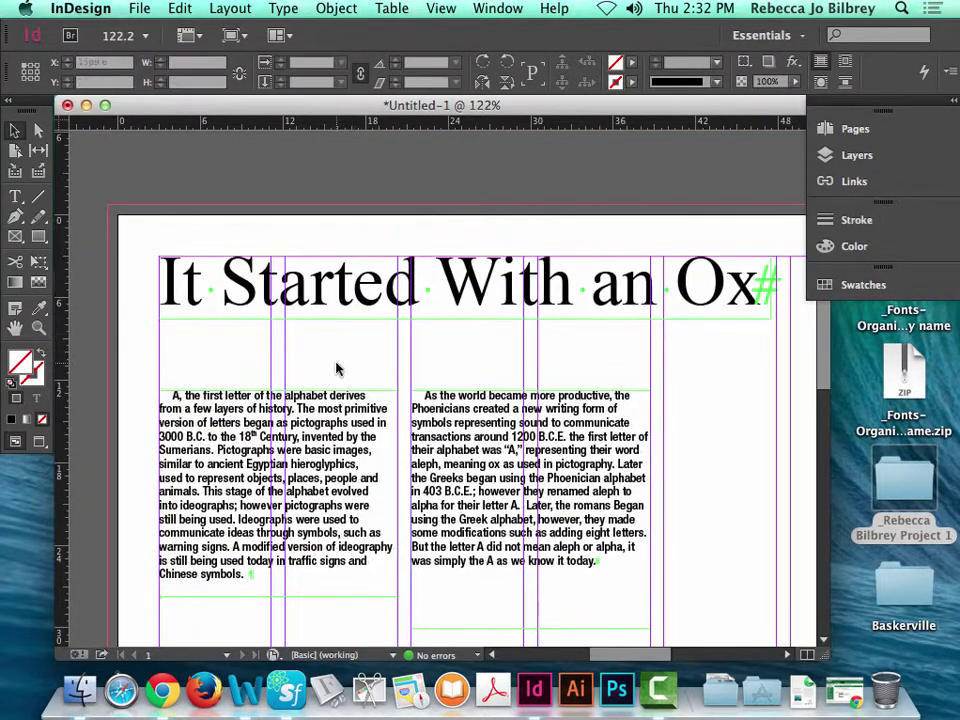
pyautogui.moveTo(310, 358); pyautogui.dragTo(491, 436)
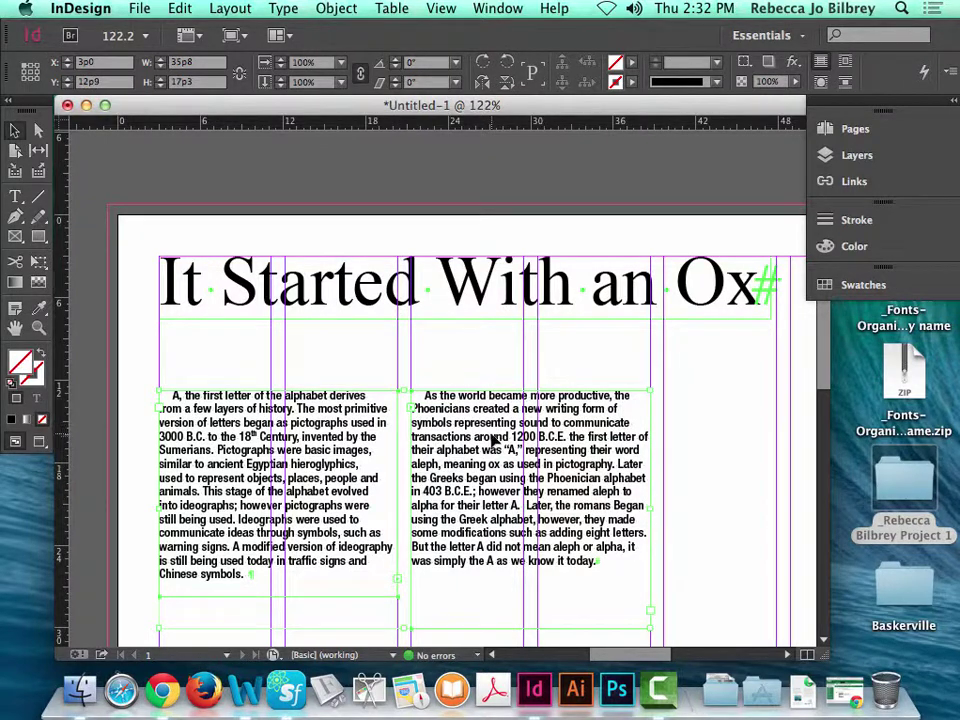
pyautogui.scroll(-2, 491, 440)
pyautogui.press('super+shift+a')
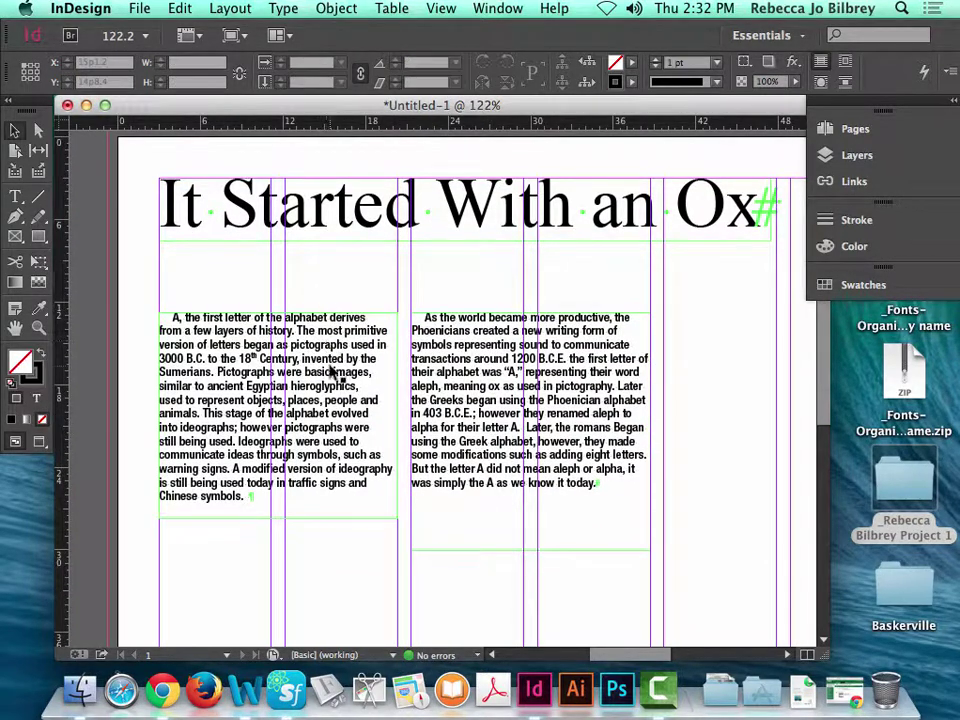
pyautogui.click(329, 365)
pyautogui.keyDown('shift'); pyautogui.click(551, 393); pyautogui.keyUp('shift')
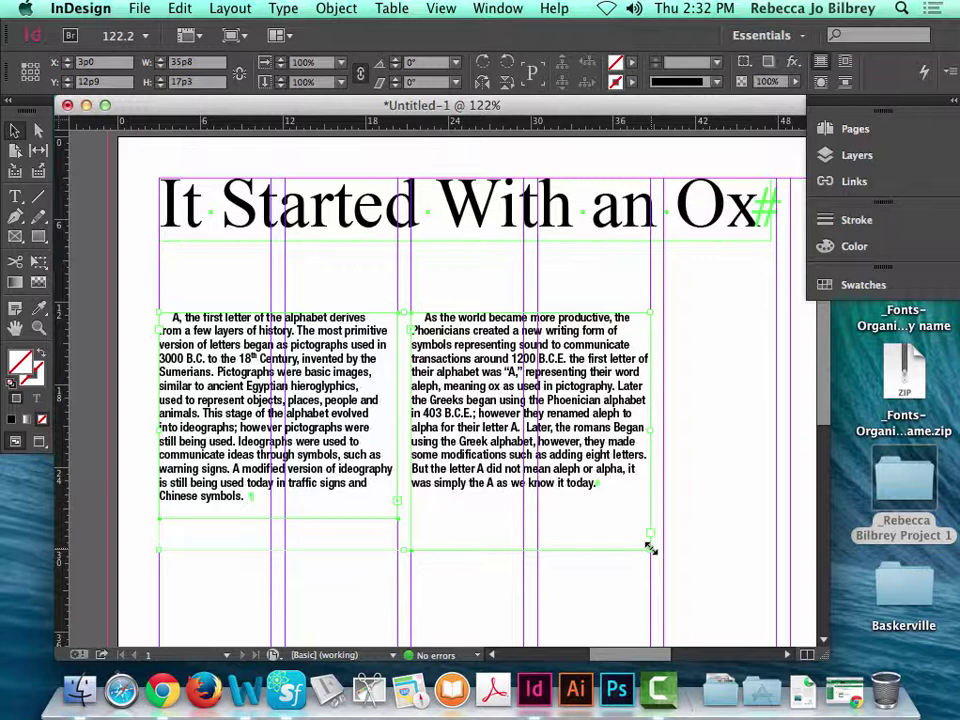
pyautogui.moveTo(650, 548); pyautogui.dragTo(765, 615)
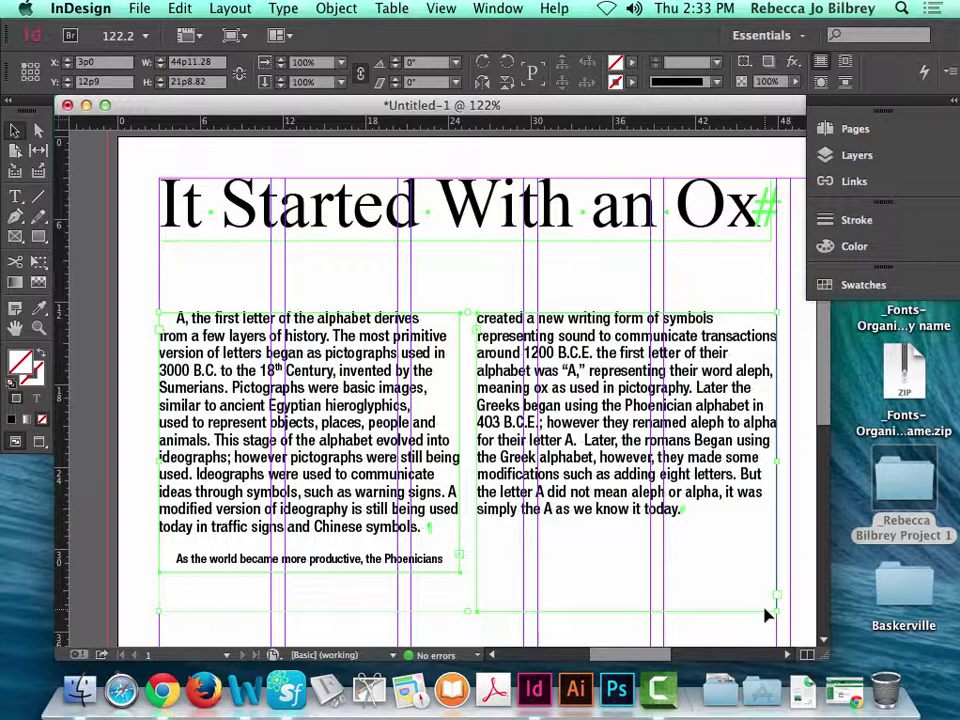
pyautogui.press('super+z')
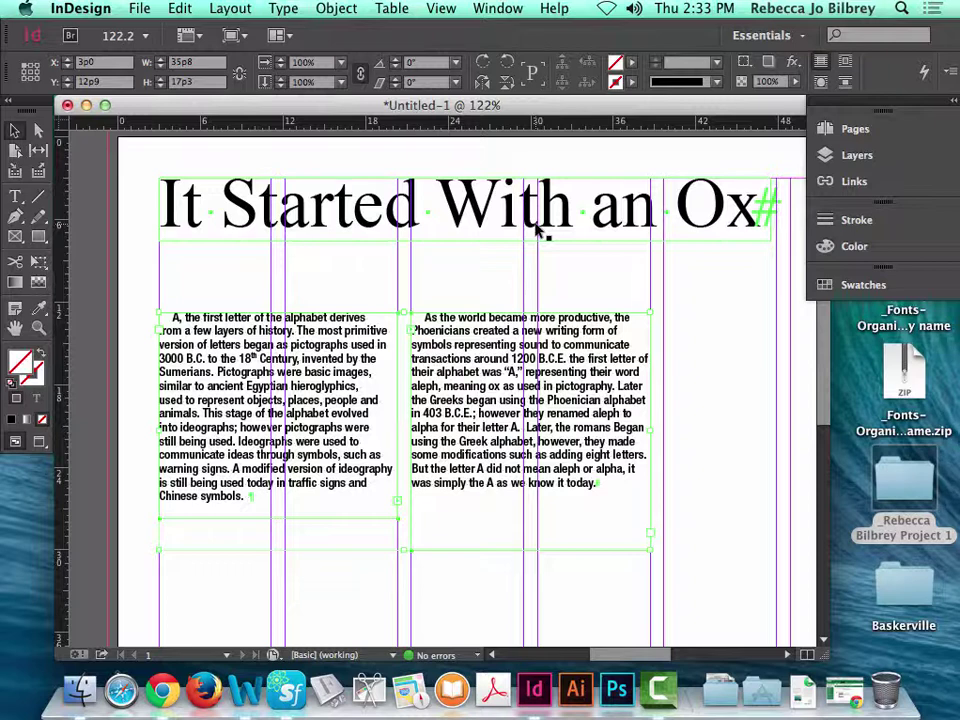
pyautogui.press('super+0')
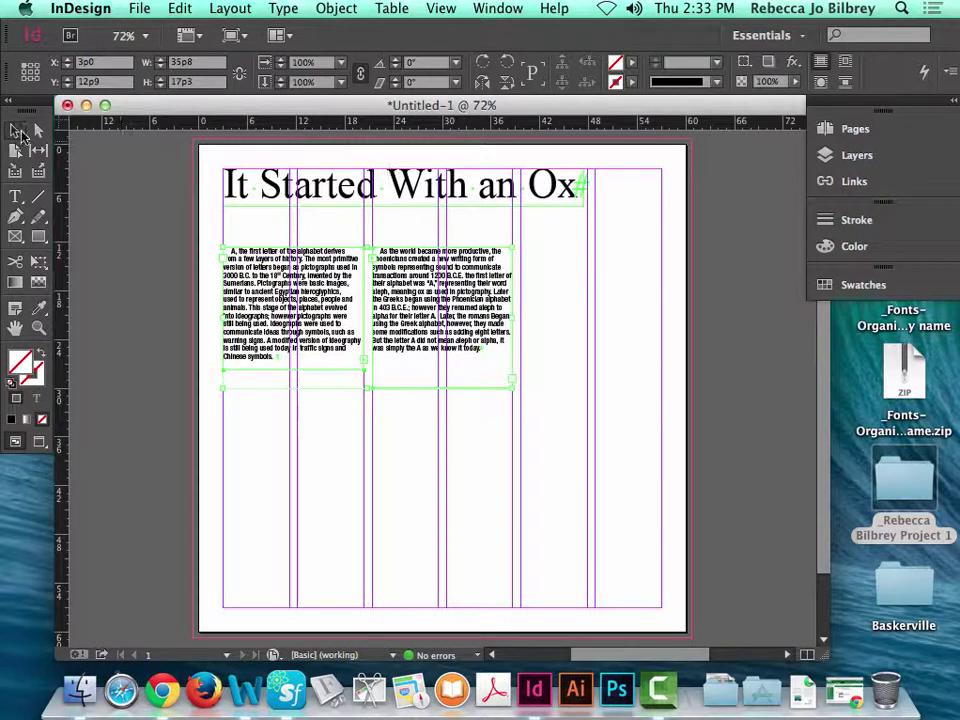
# - Move both body text frames right into the page's middle and right columns
pyautogui.click(103, 182)
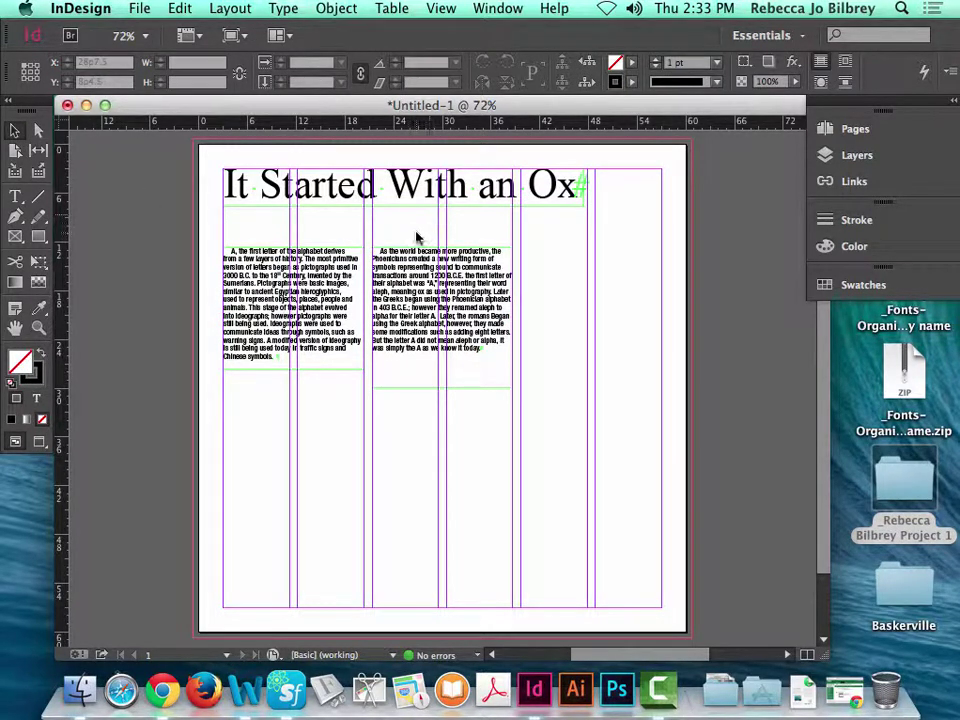
pyautogui.moveTo(380, 279); pyautogui.dragTo(437, 313)
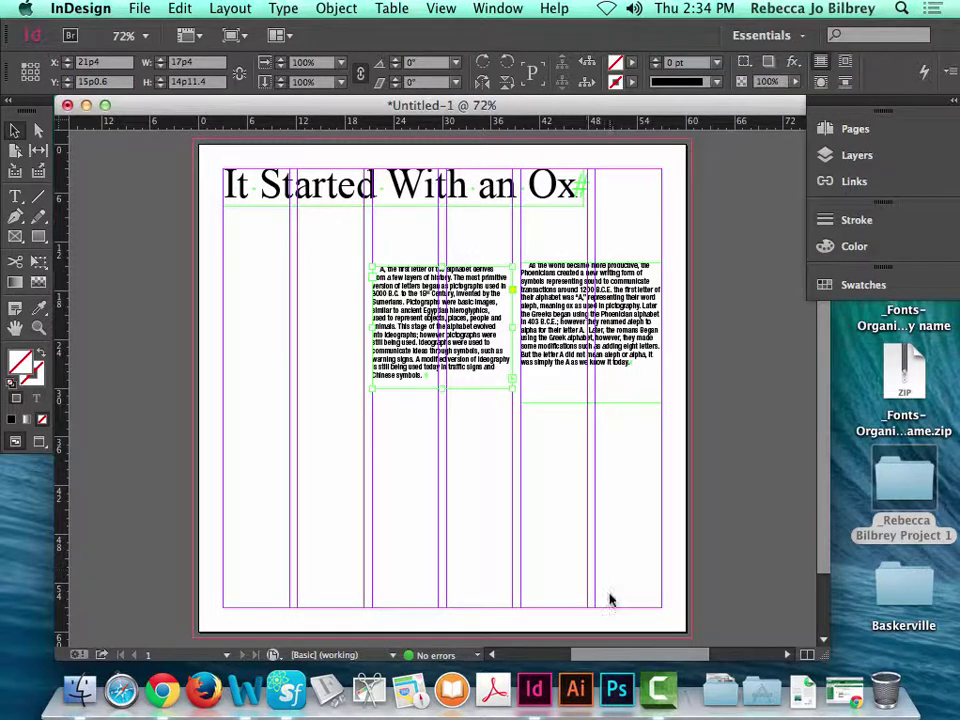
pyautogui.click(658, 690)
pyautogui.click(155, 8)
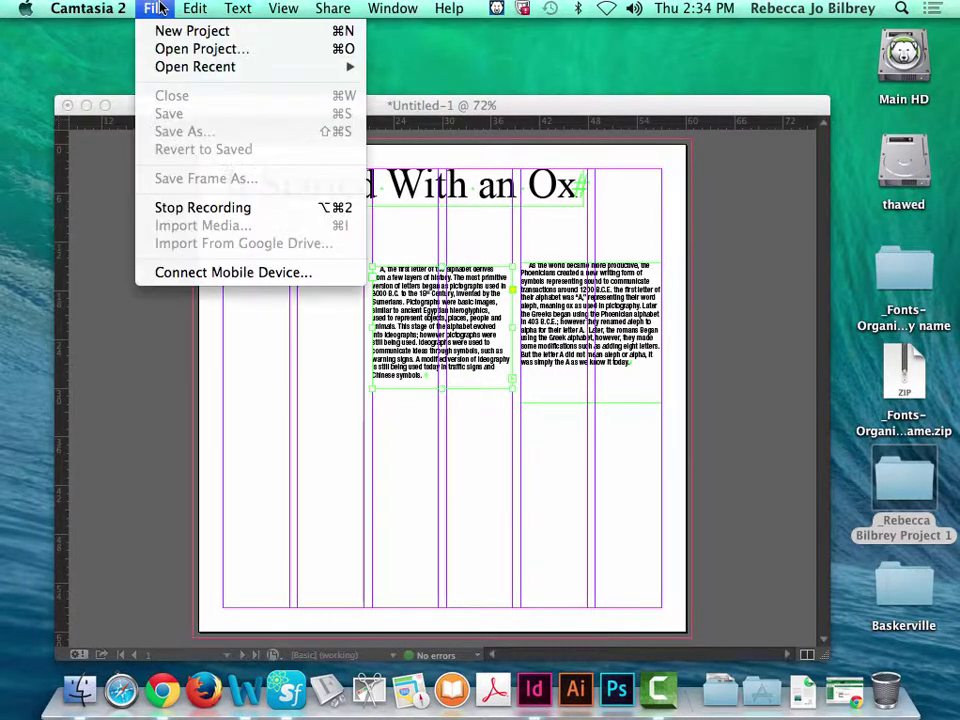